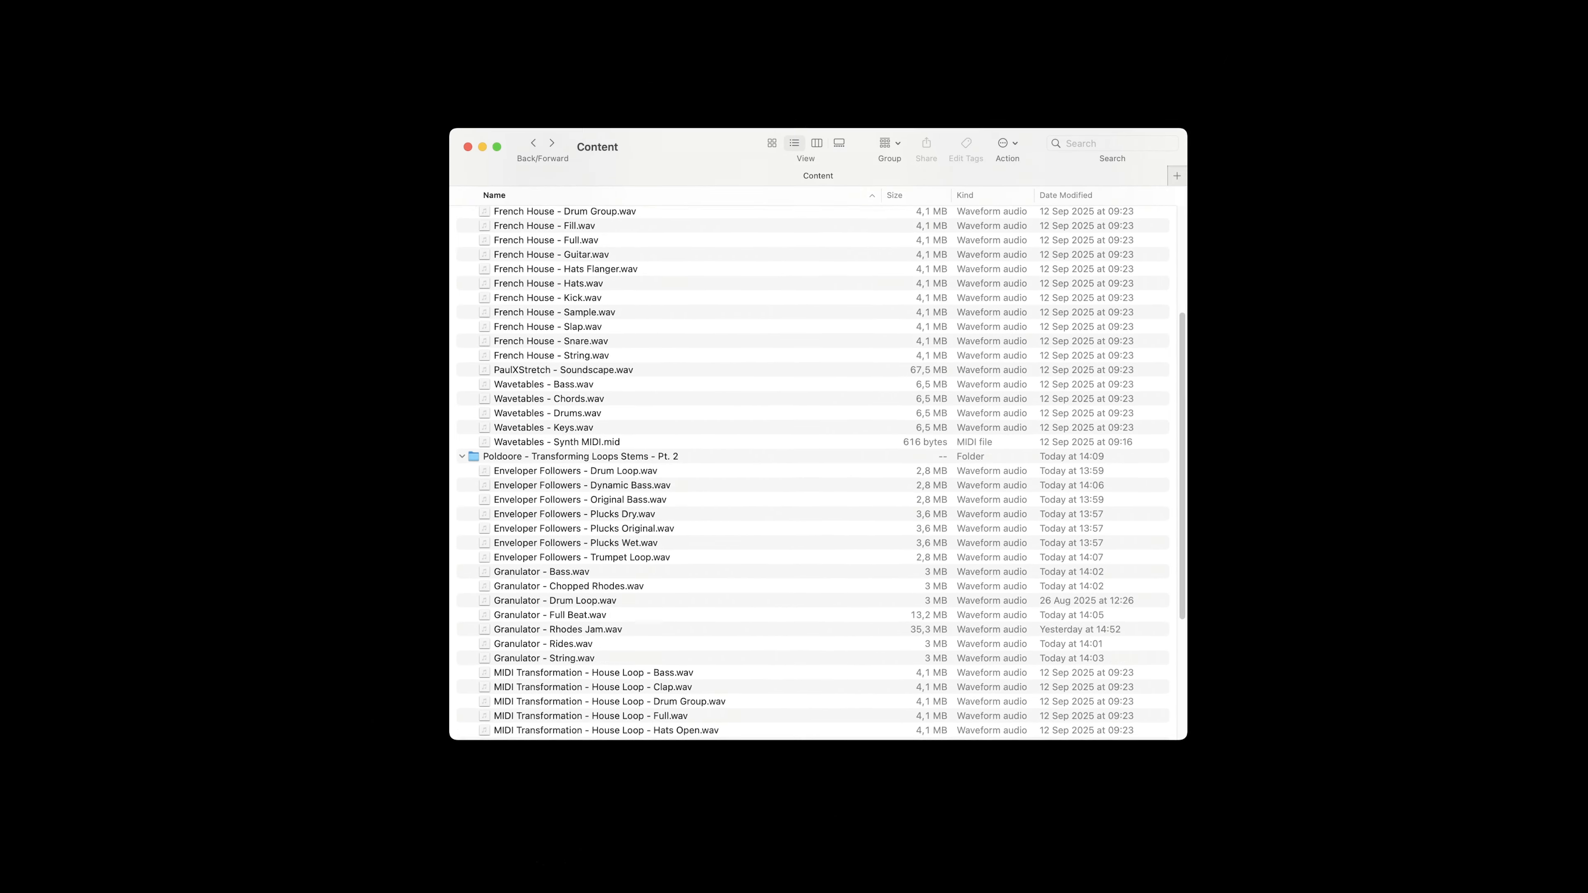
scroll(813, 468, "down", 5)
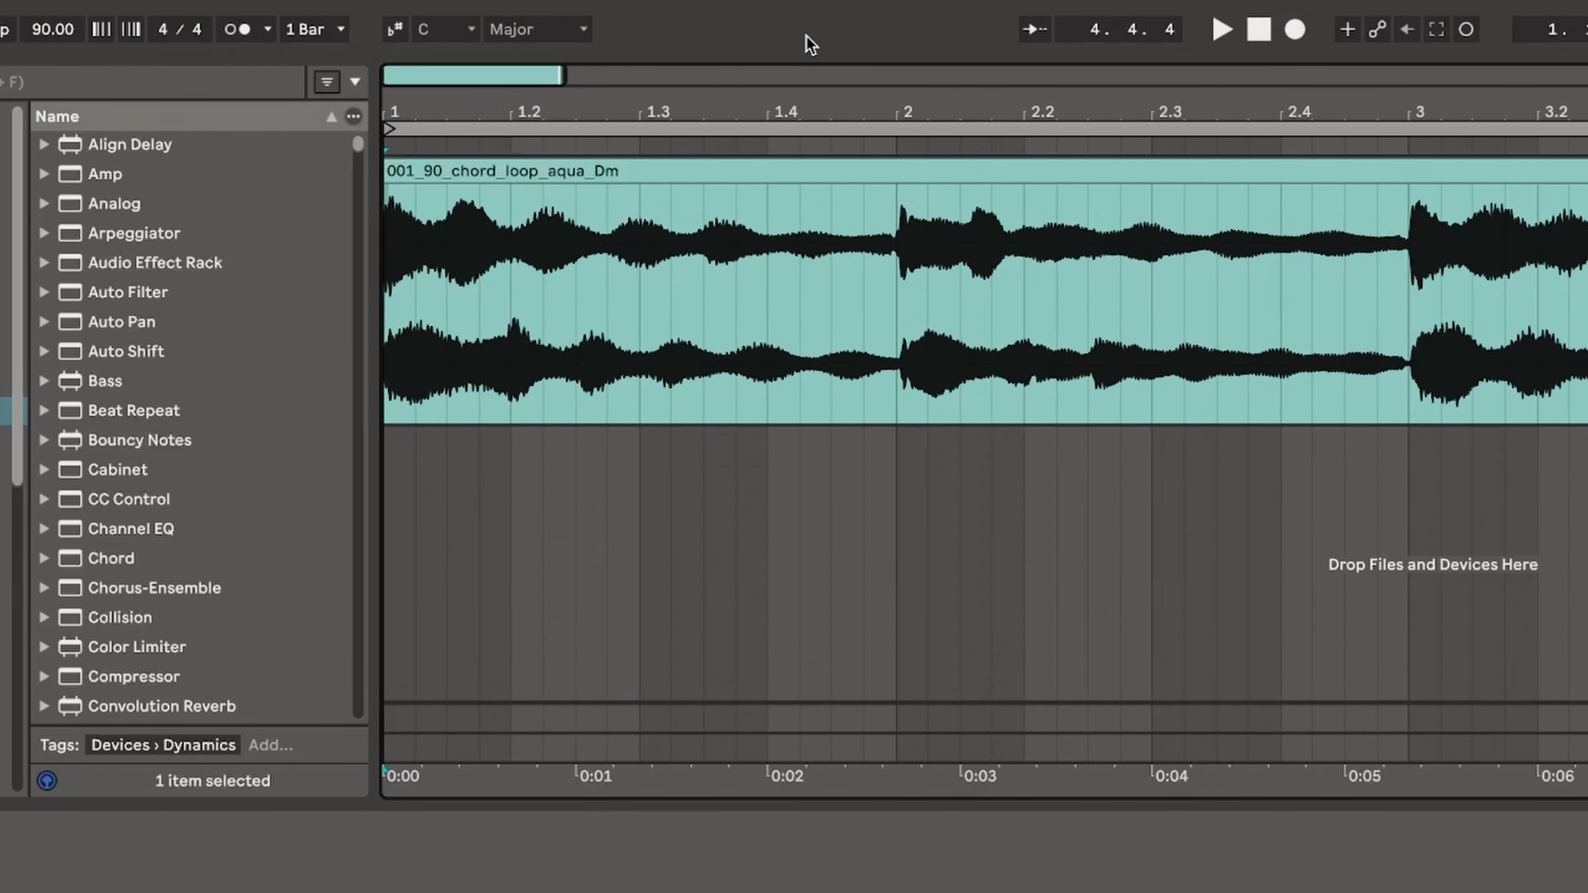
Step: Set the project scale to D Minor
left_click(441, 29)
left_click(438, 108)
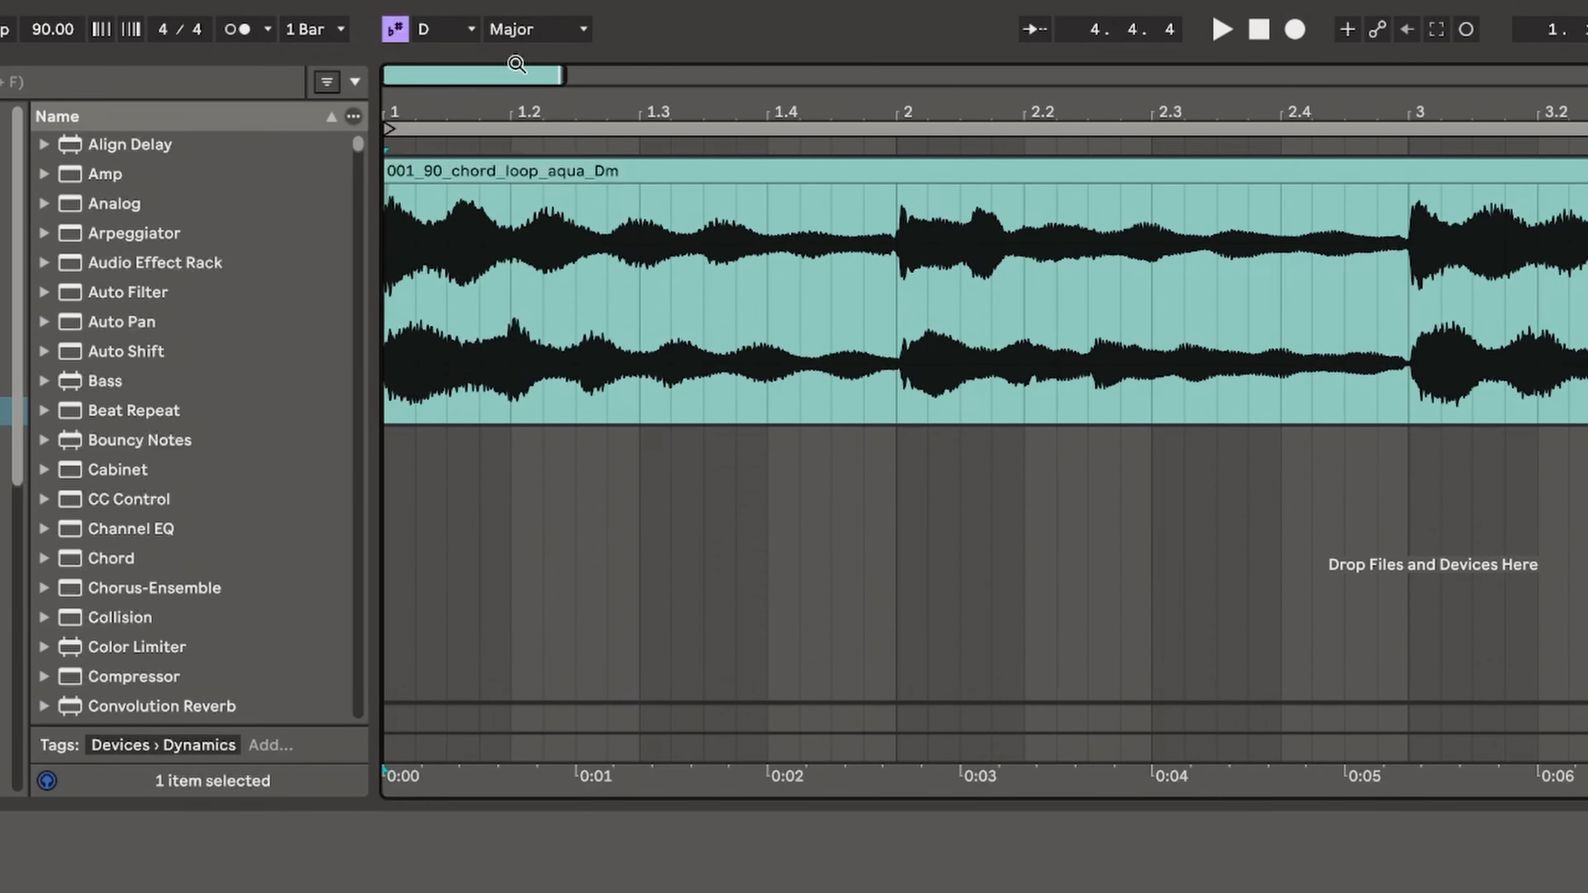
left_click(538, 32)
left_click(544, 84)
Step: Convert the harmony of the 001_90_chord_loop_aqua_Dm clip to a new MIDI track and open the resulting MIDI clip for note editing
right_click(818, 168)
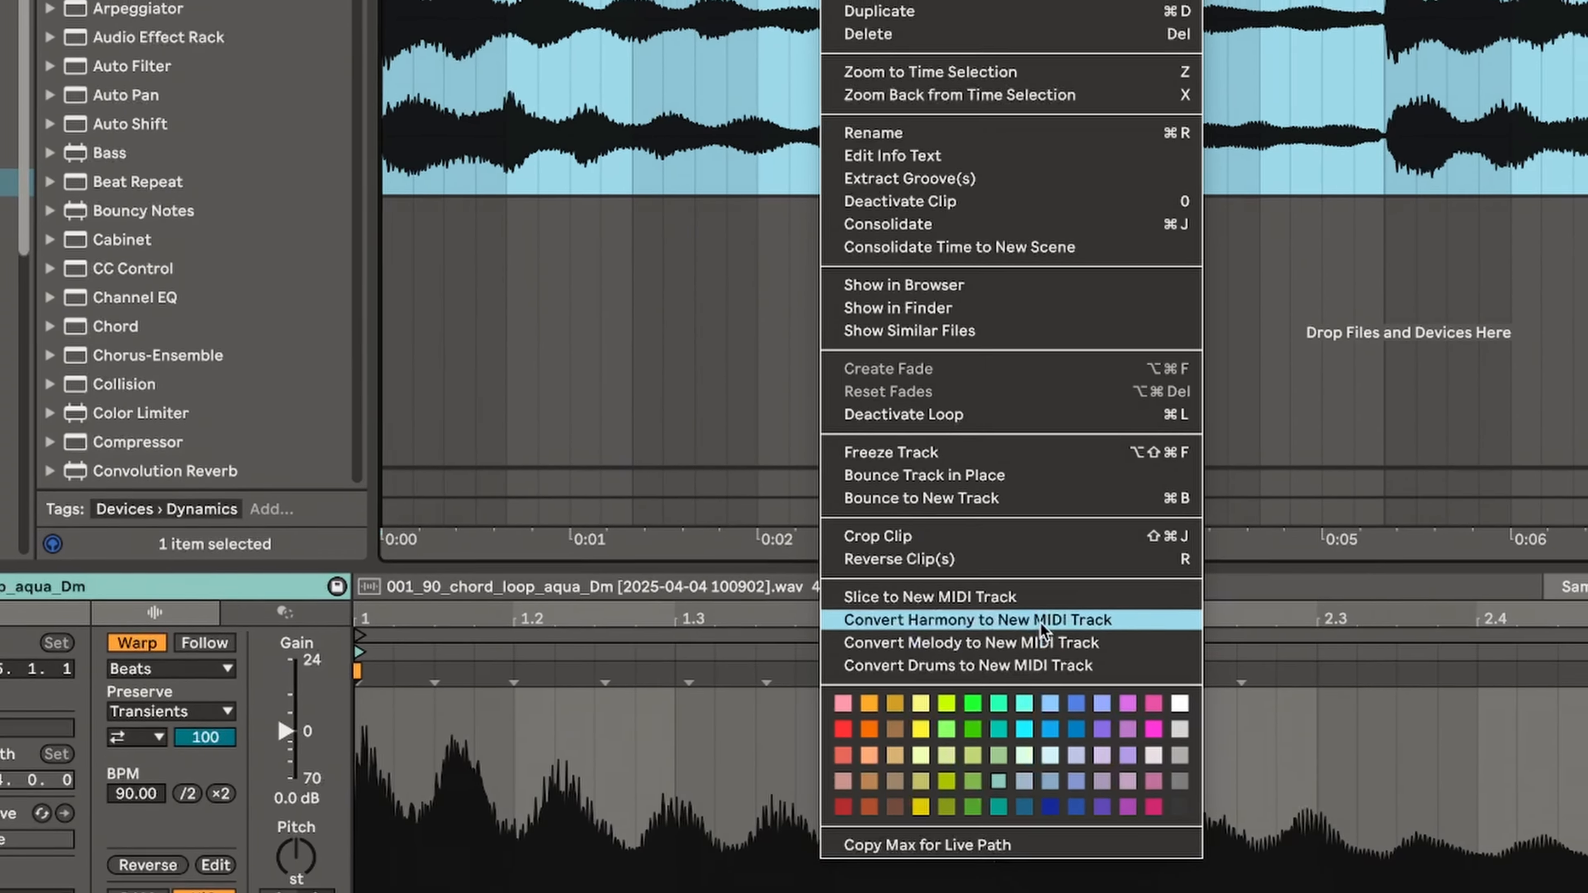
left_click(1059, 629)
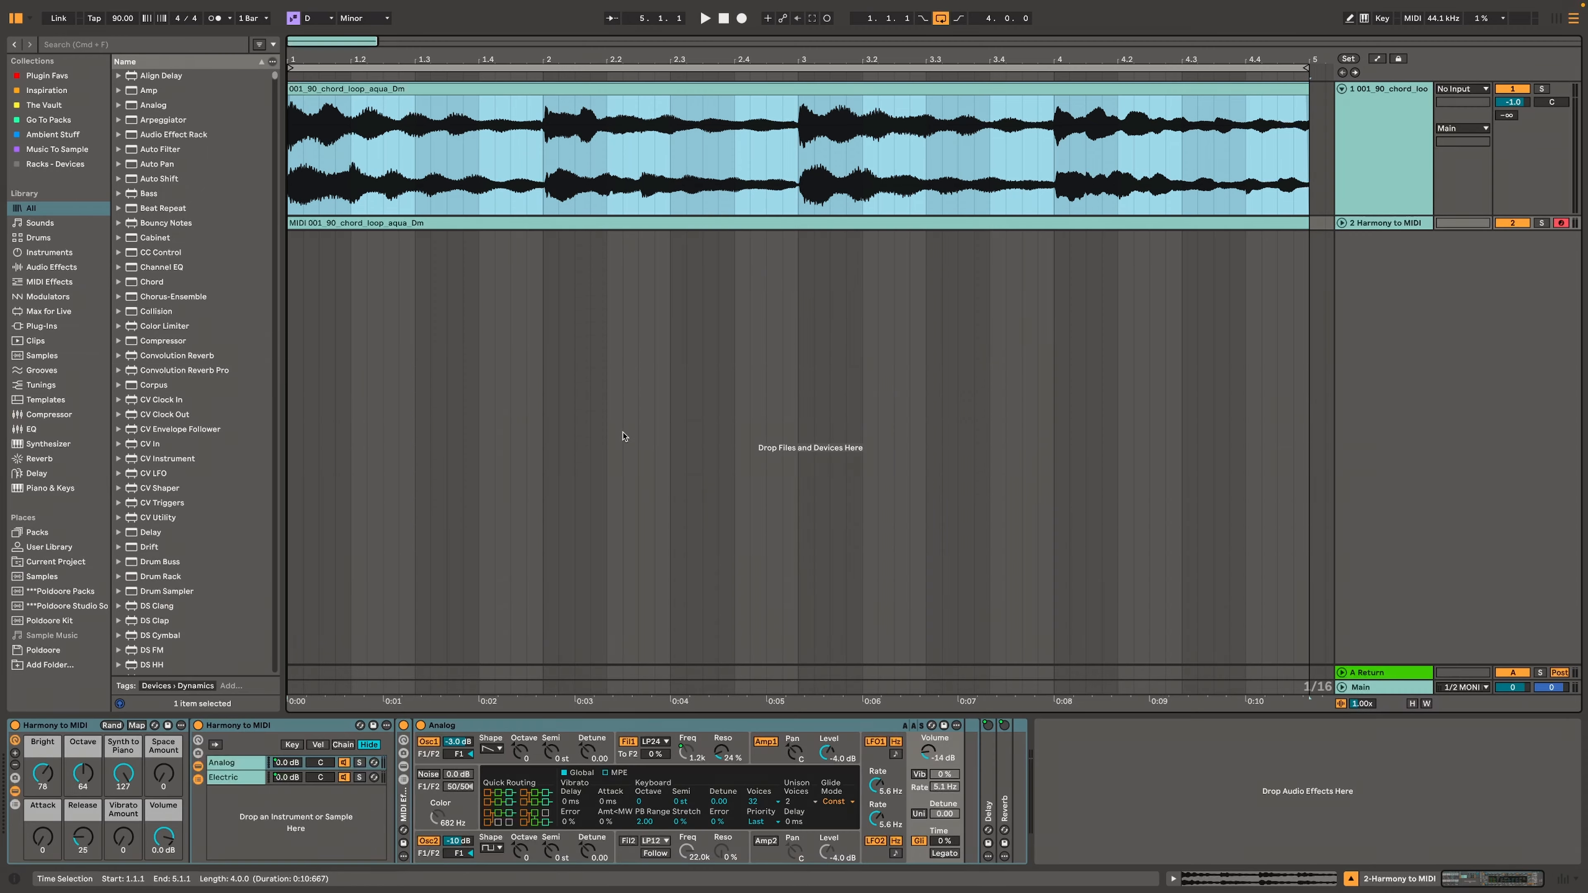
double_click(1294, 227)
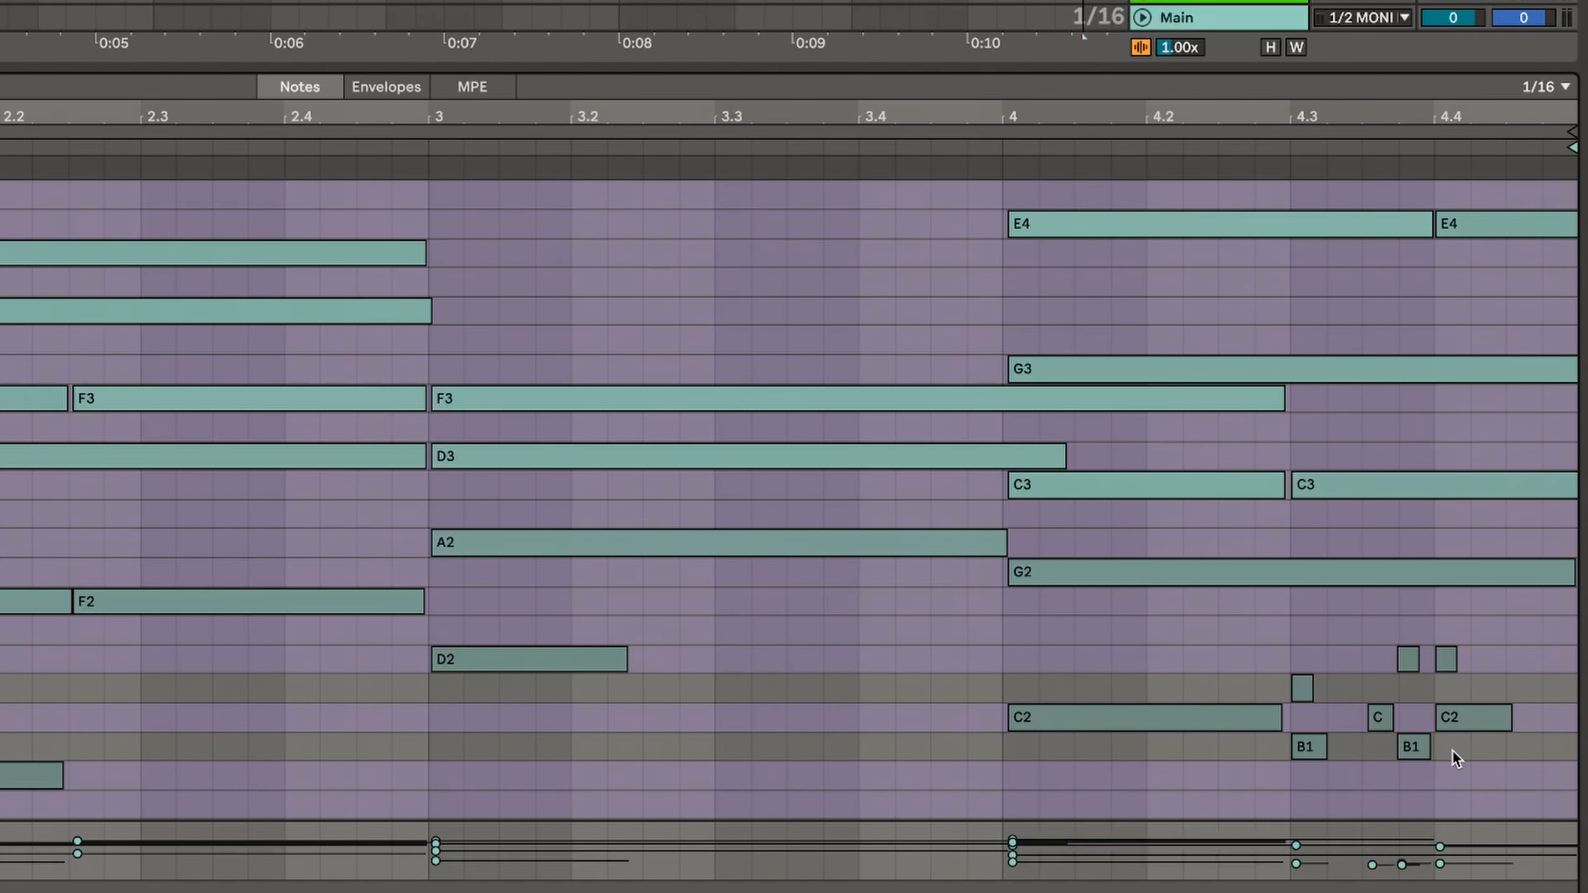
Step: Delete the stray B1 and C#2 notes near beat 4.3 and limit the note view to pitches of the scale
left_click_drag(1405, 752, 1308, 758)
key("Delete")
left_click_drag(1327, 685, 1286, 686)
key("Delete")
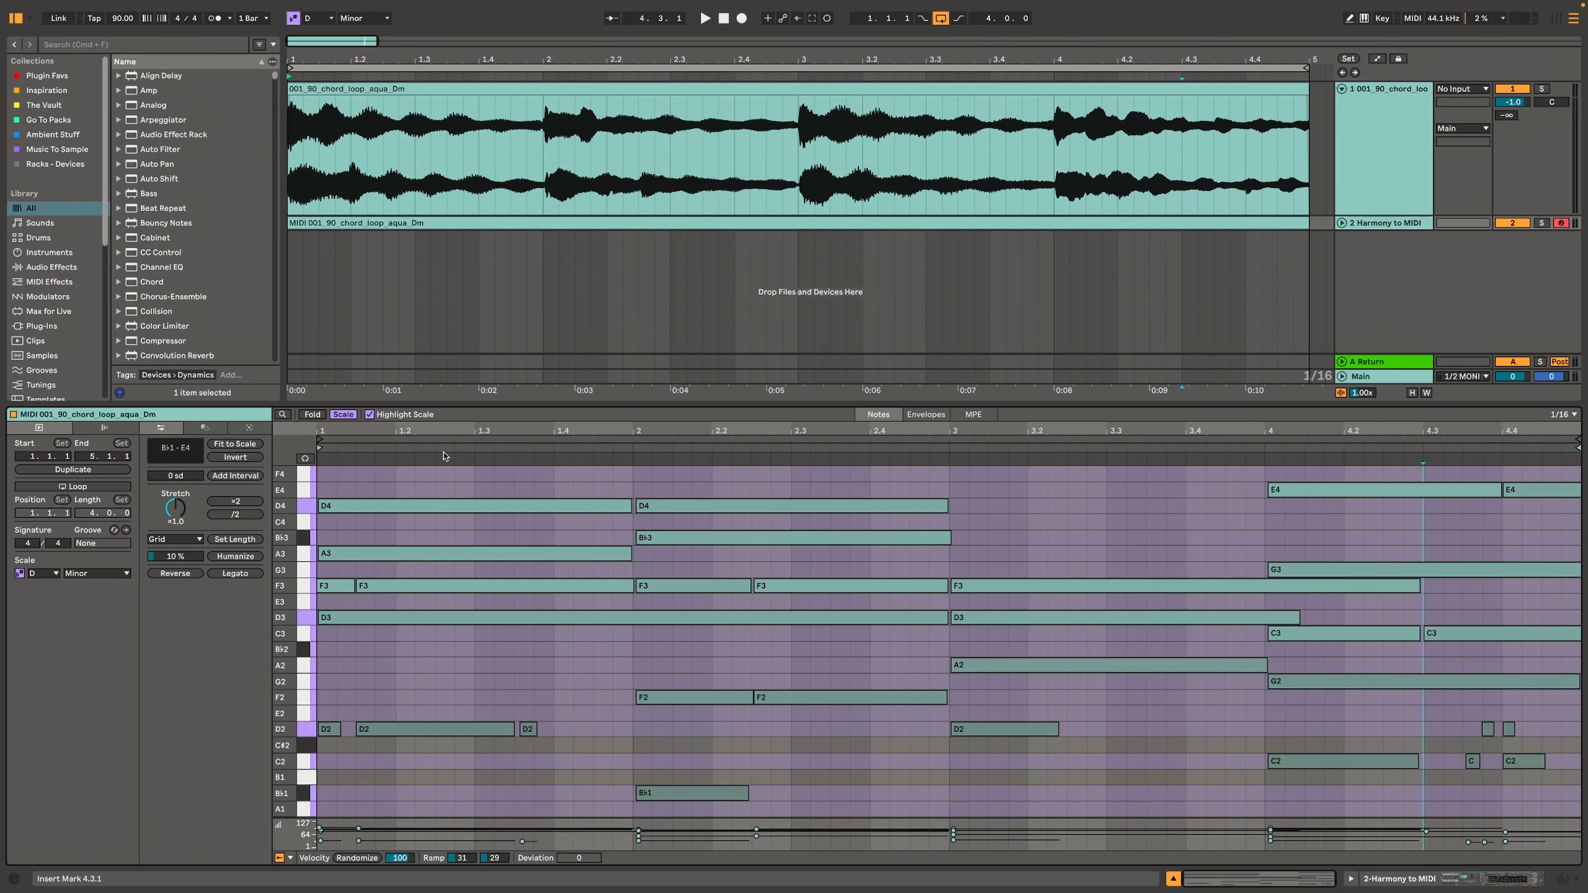
left_click(350, 416)
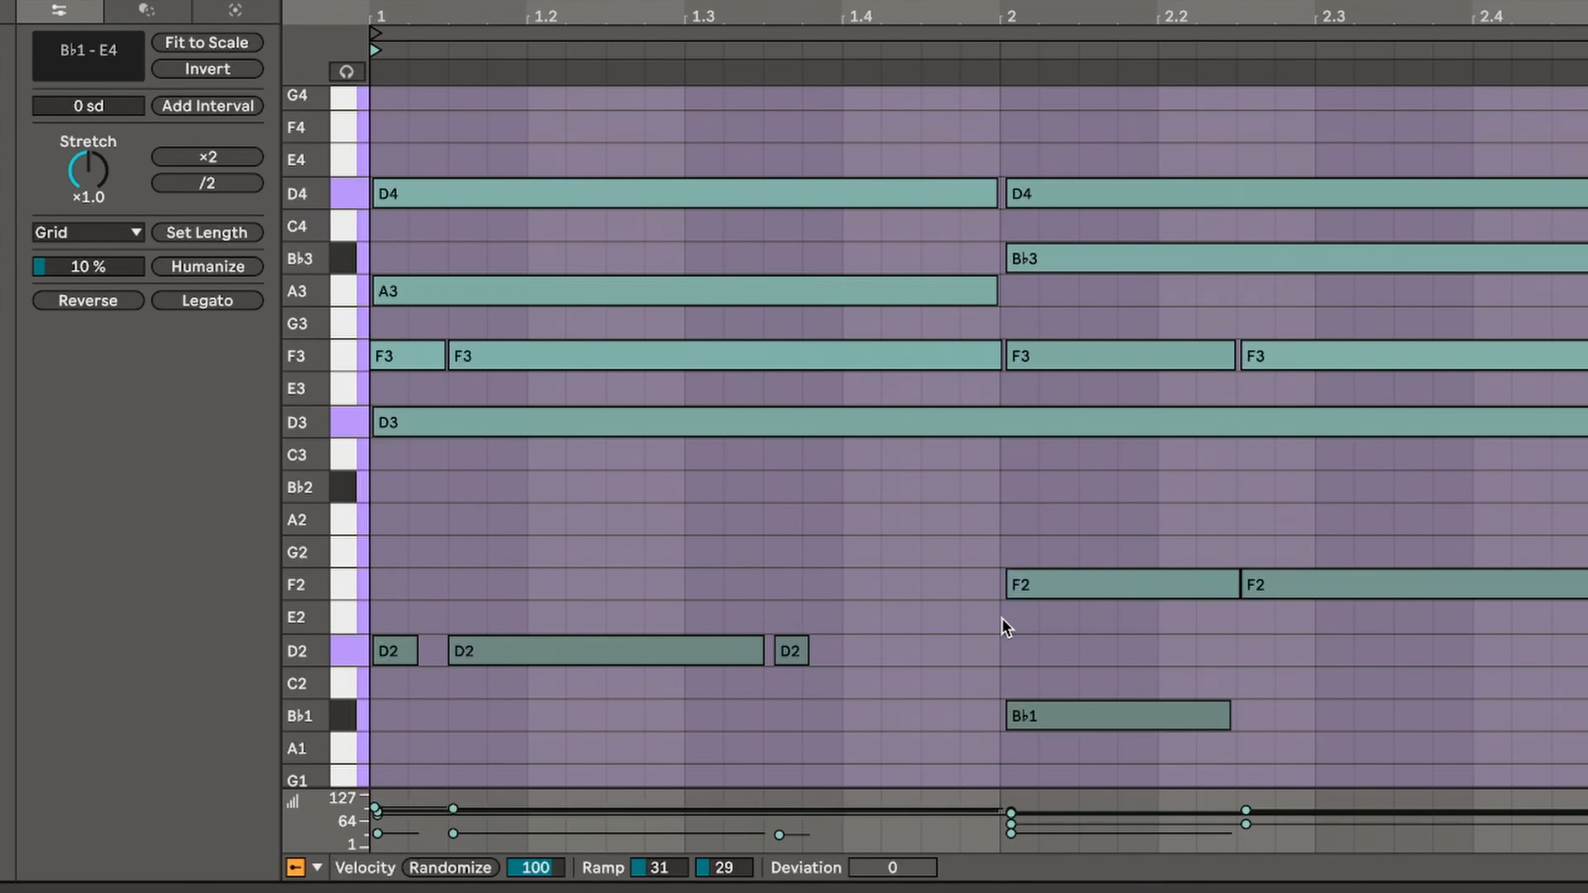
Step: Merge the bar 1 D2 notes with Fit to Time Range so they fill the bar, and end the long D3 note at bar 2
left_click_drag(1005, 627, 354, 666)
right_click(476, 648)
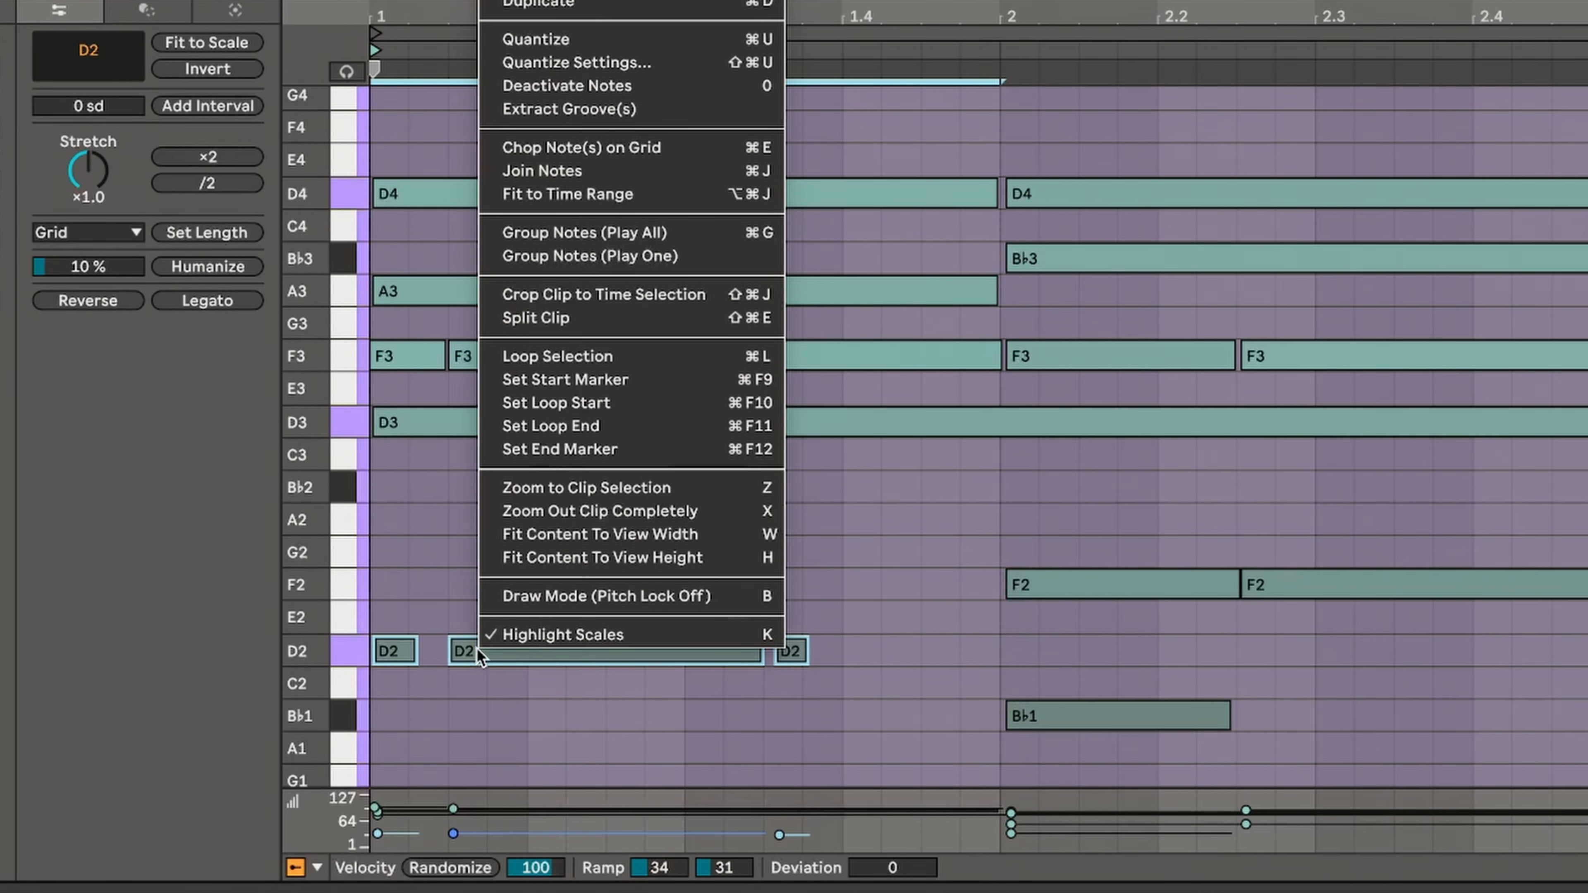
left_click(625, 196)
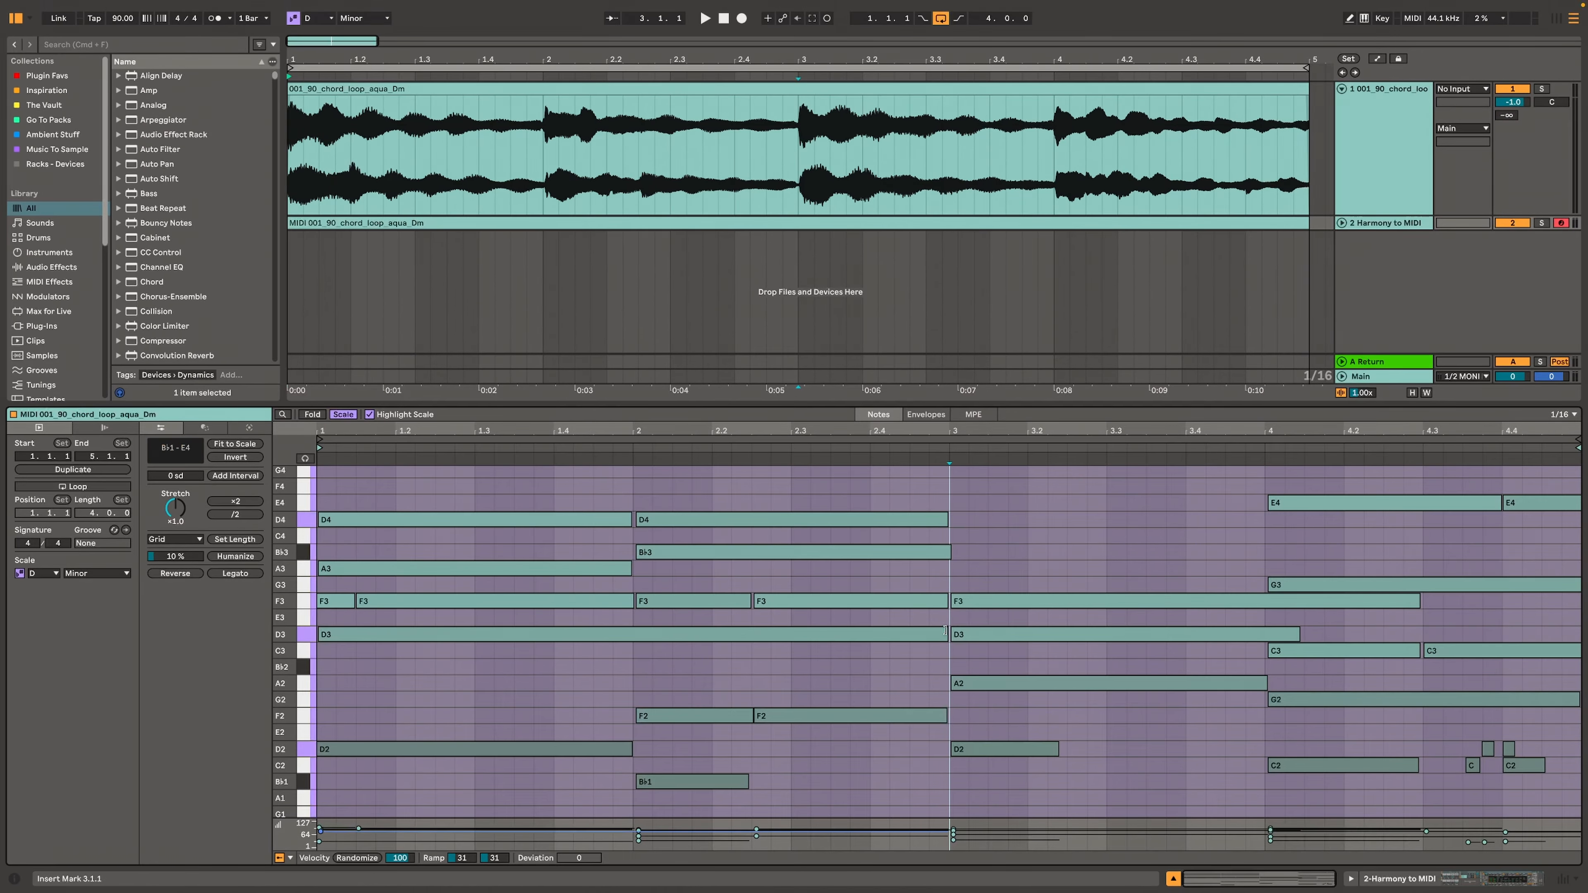
left_click(993, 356)
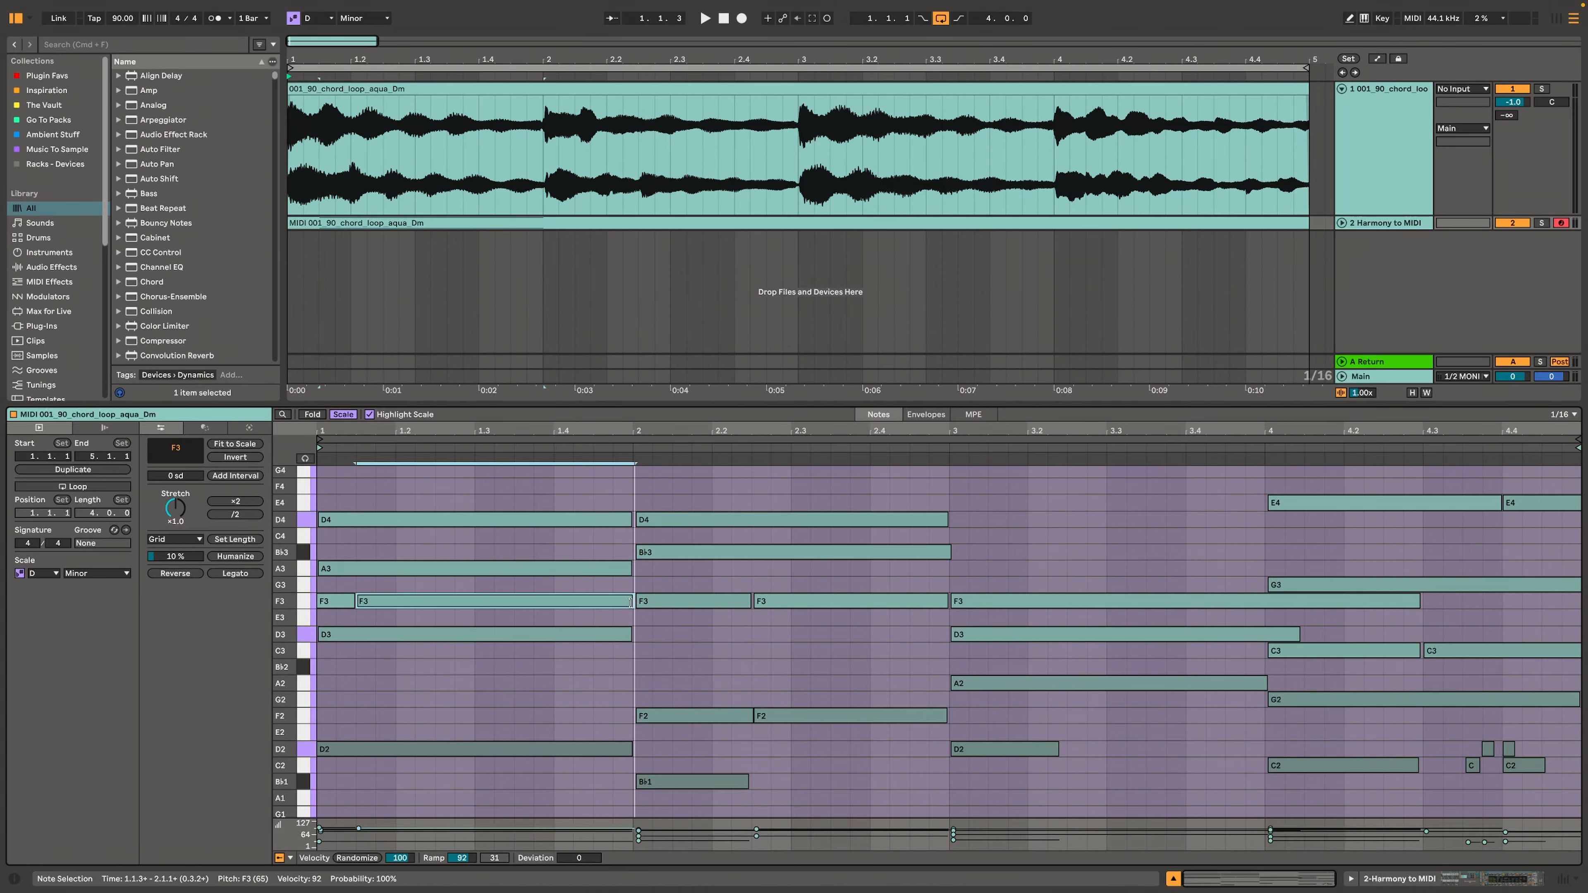
Step: Fit the remaining notes of bars 1 and 2 to their full bars, merging the split F3 and F2 notes
left_click_drag(375, 491, 360, 750)
right_click(361, 750)
left_click(464, 521)
left_click_drag(938, 741, 631, 813)
key("shift+Left")
right_click(687, 523)
left_click(728, 642)
Step: Trim the F3, D3 and A2 notes at the end of bar 3 and fit all notes of that bar to its full length
left_click_drag(1418, 601, 1242, 636)
left_click_drag(1265, 683, 1261, 683)
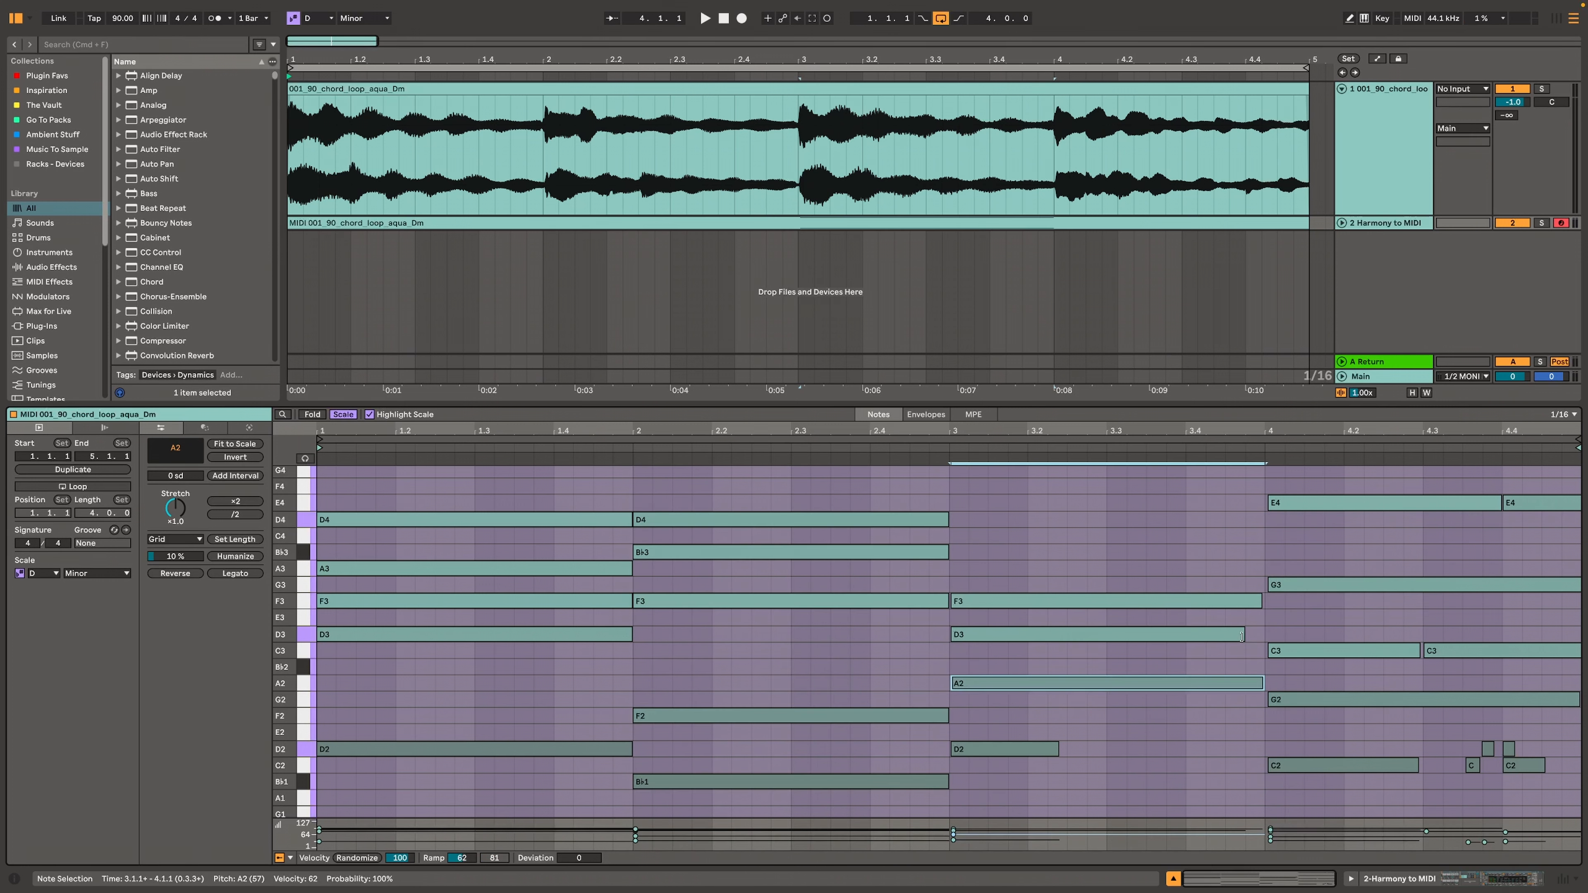
left_click_drag(1266, 535, 949, 813)
right_click(990, 688)
left_click(1064, 452)
Step: Delete the short stray D2 notes in bar 4 and fit the remaining notes to the full bar
left_click_drag(1575, 810, 1265, 488)
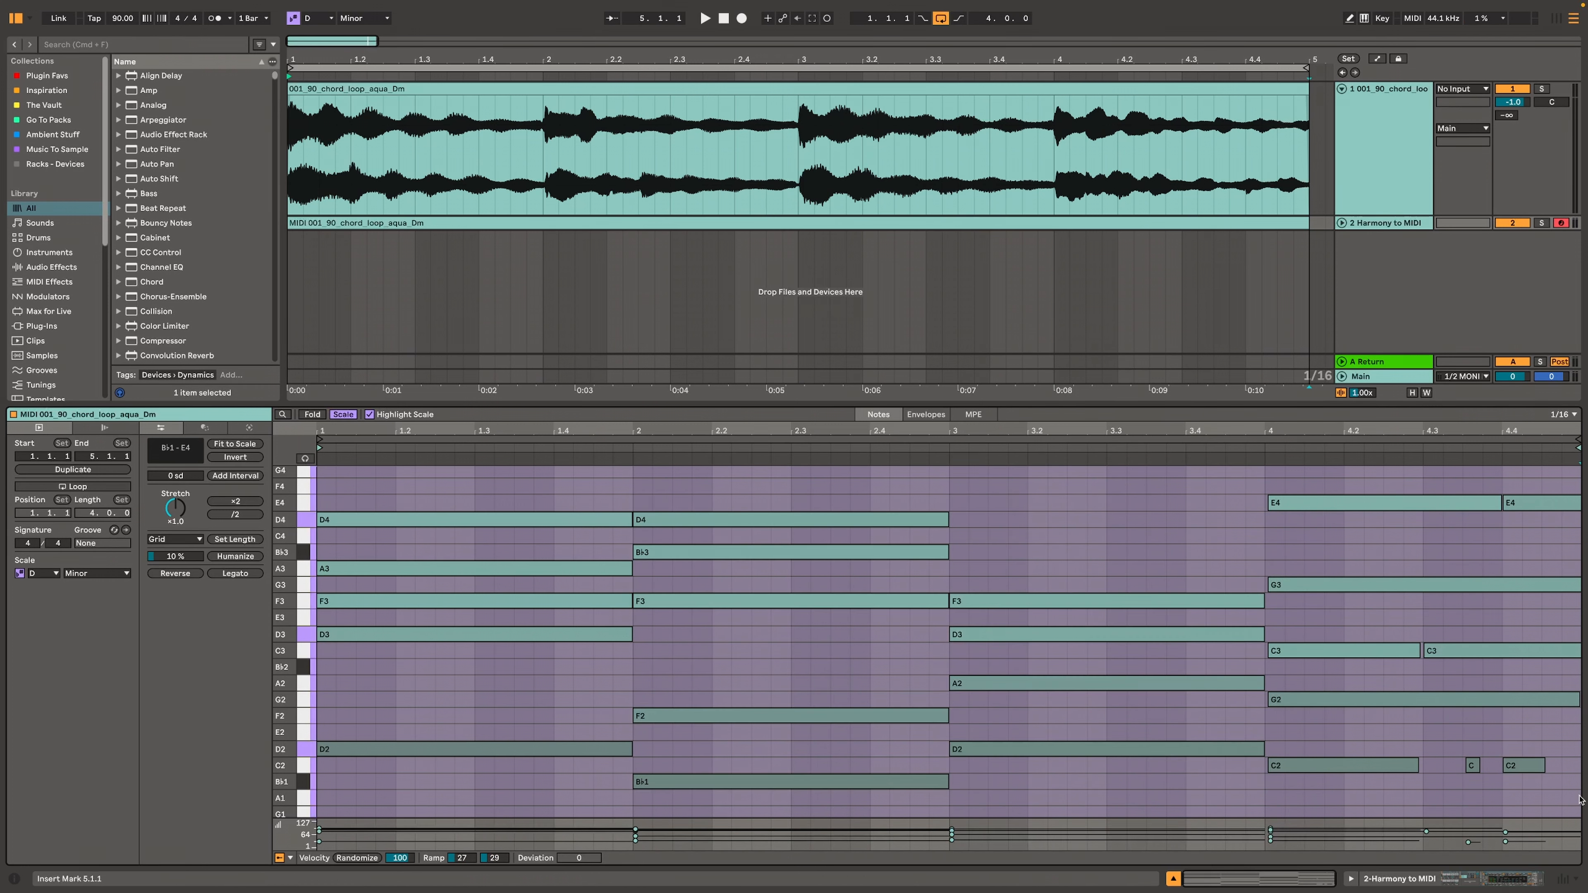
right_click(1270, 498)
left_click(1345, 623)
Step: Unfold the Harmony to MIDI track and play the cleaned-up chords with the original audio track muted
left_click(1341, 222)
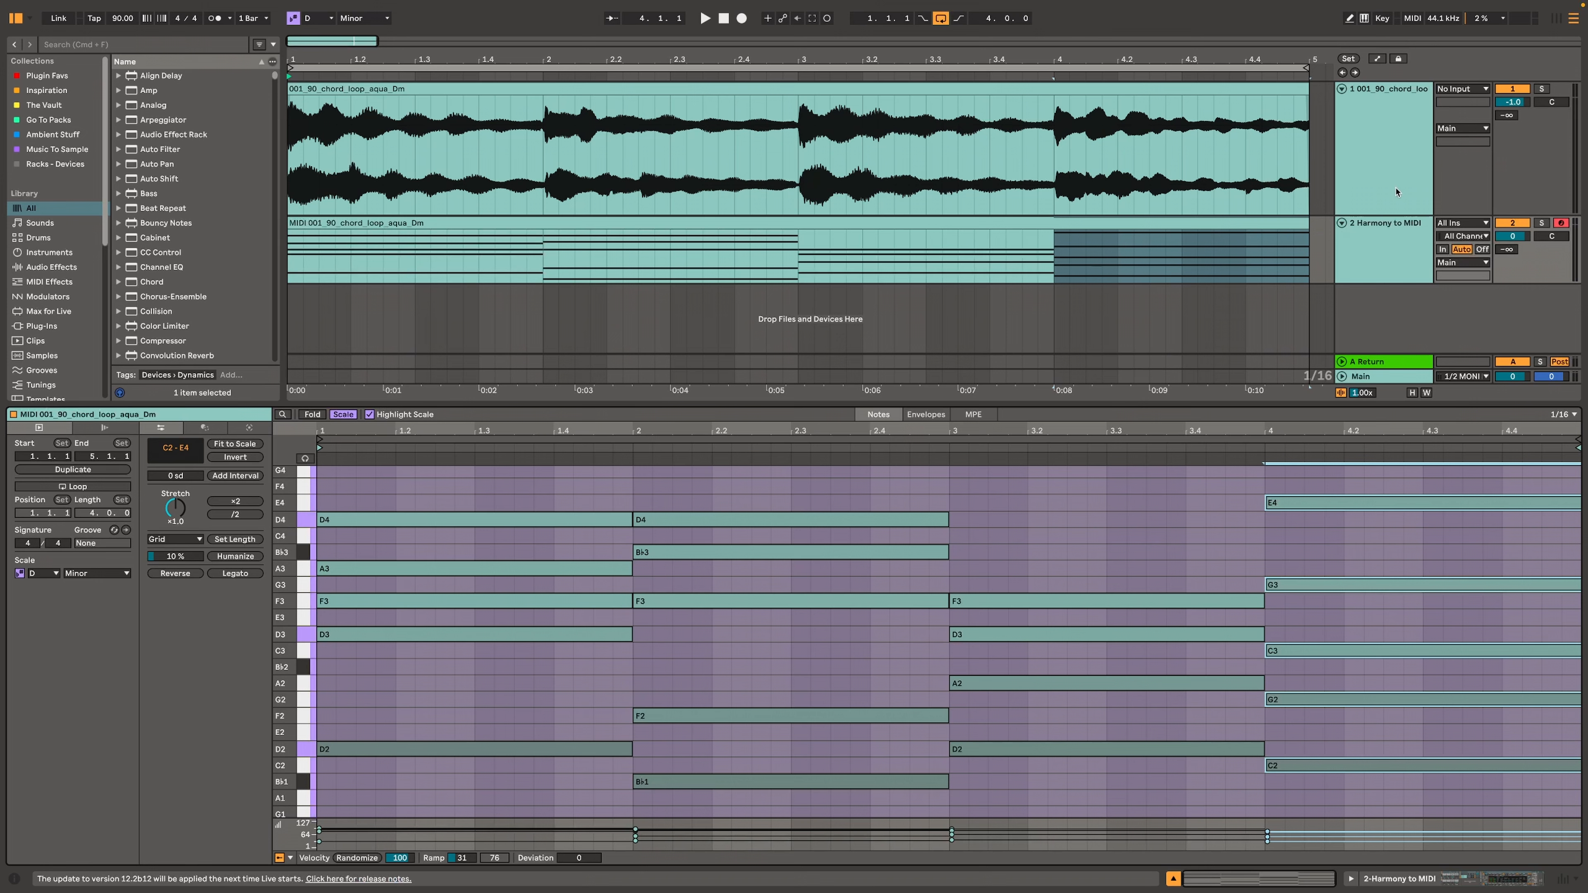
left_click(722, 18)
key("space")
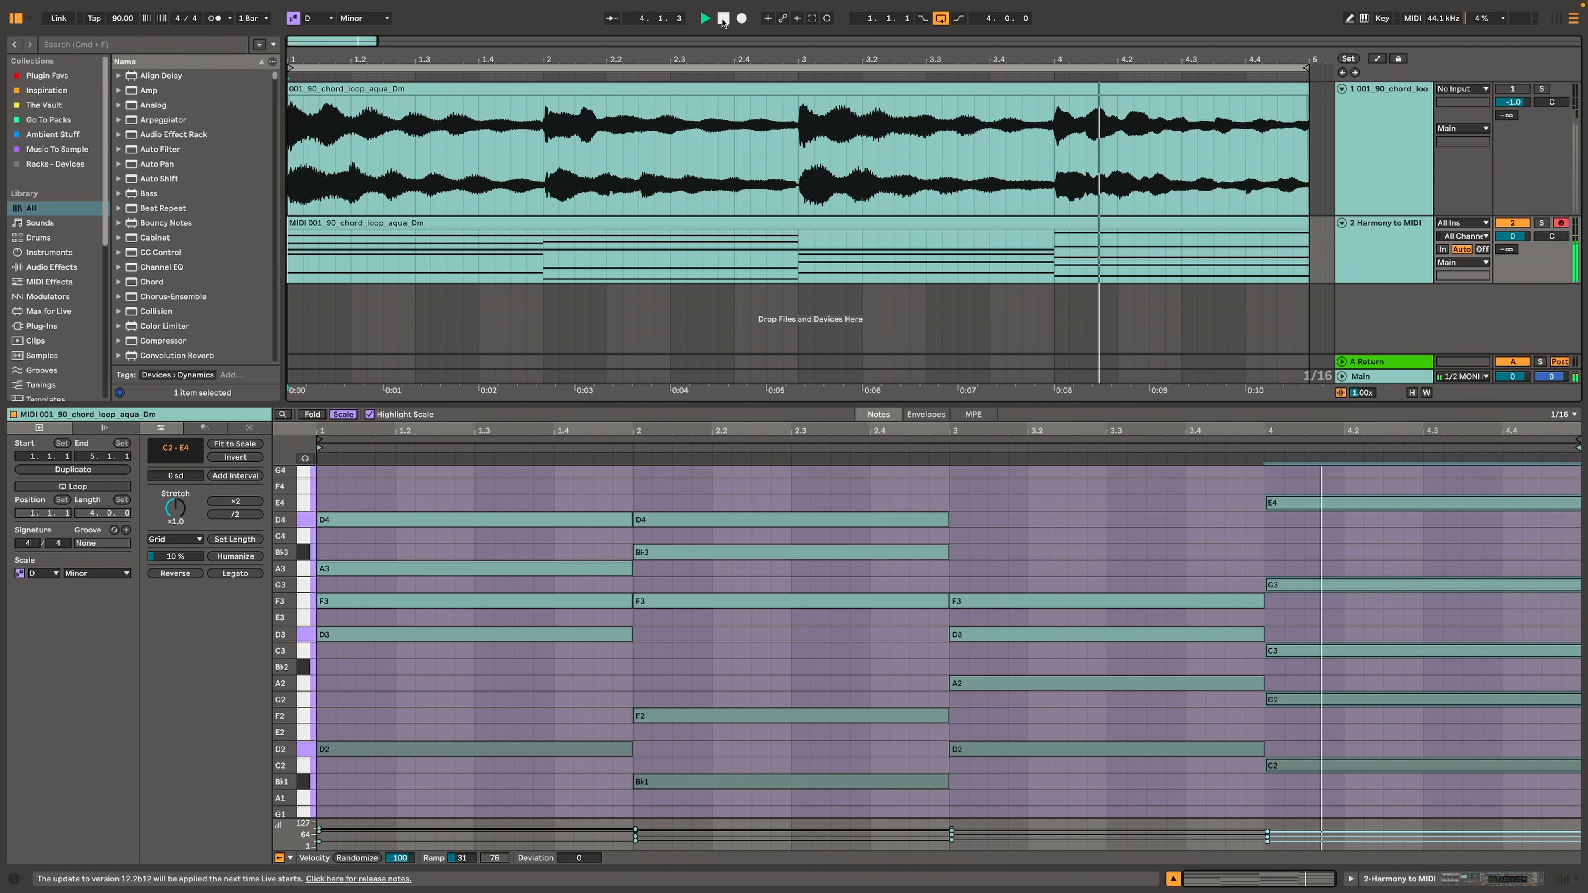
left_click(723, 22)
Step: Move A3 and D4 in bar 1, B♭3 and D4 in bar 2 and E4 in bar 4 down an octave, and play back the chords
left_click_drag(522, 491, 543, 533)
key("shift+Down")
left_click_drag(676, 496, 603, 577)
key("shift+Down")
key("shift+Down")
left_click(1405, 504)
key("shift+Down")
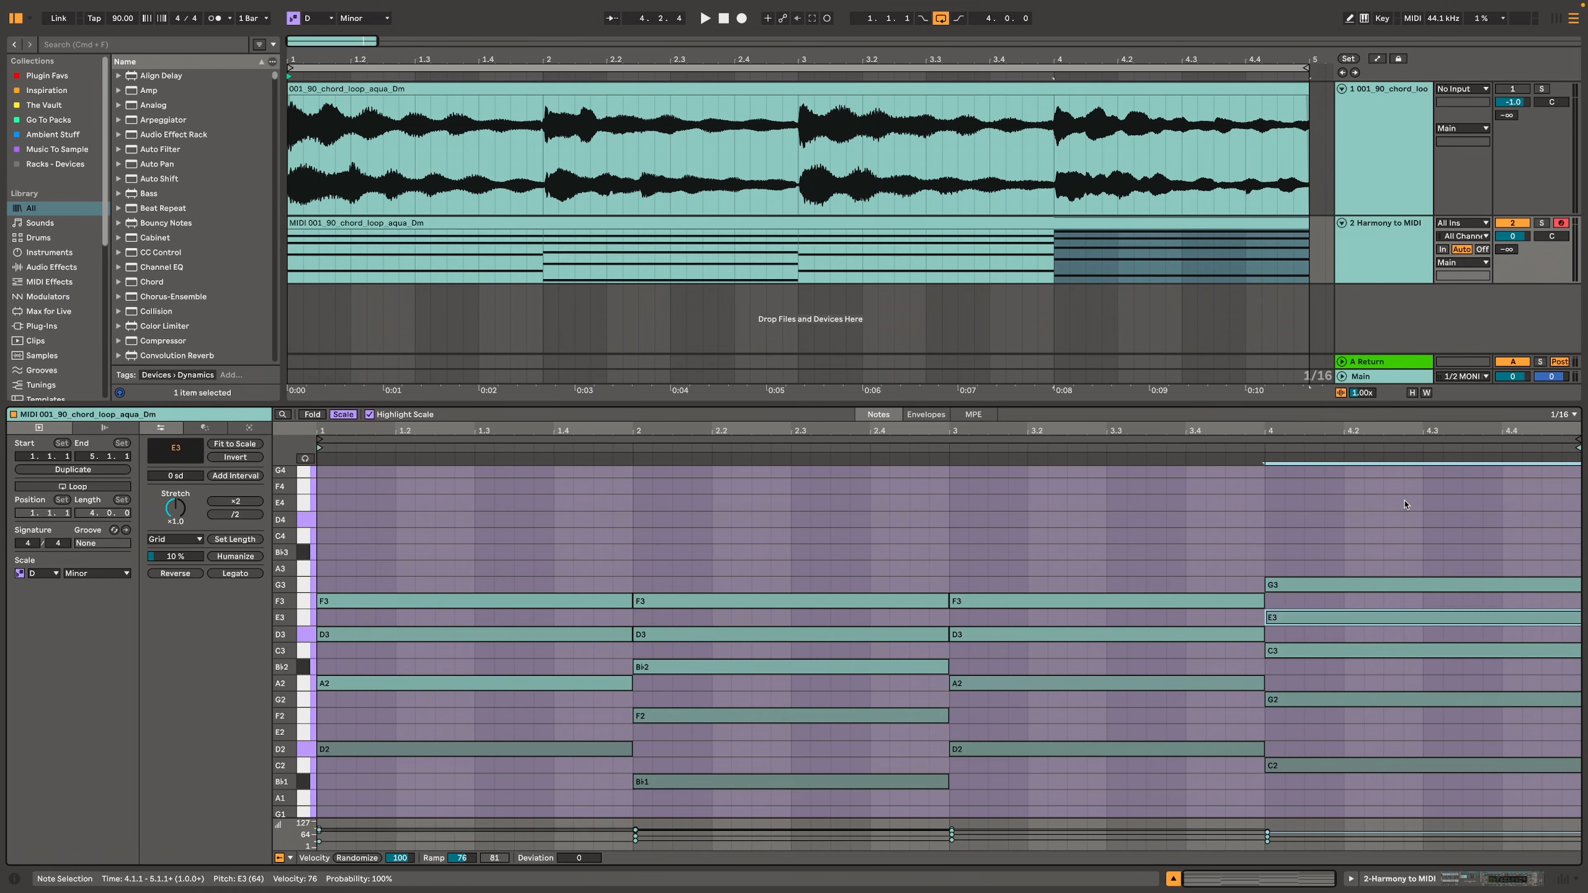
left_click(705, 18)
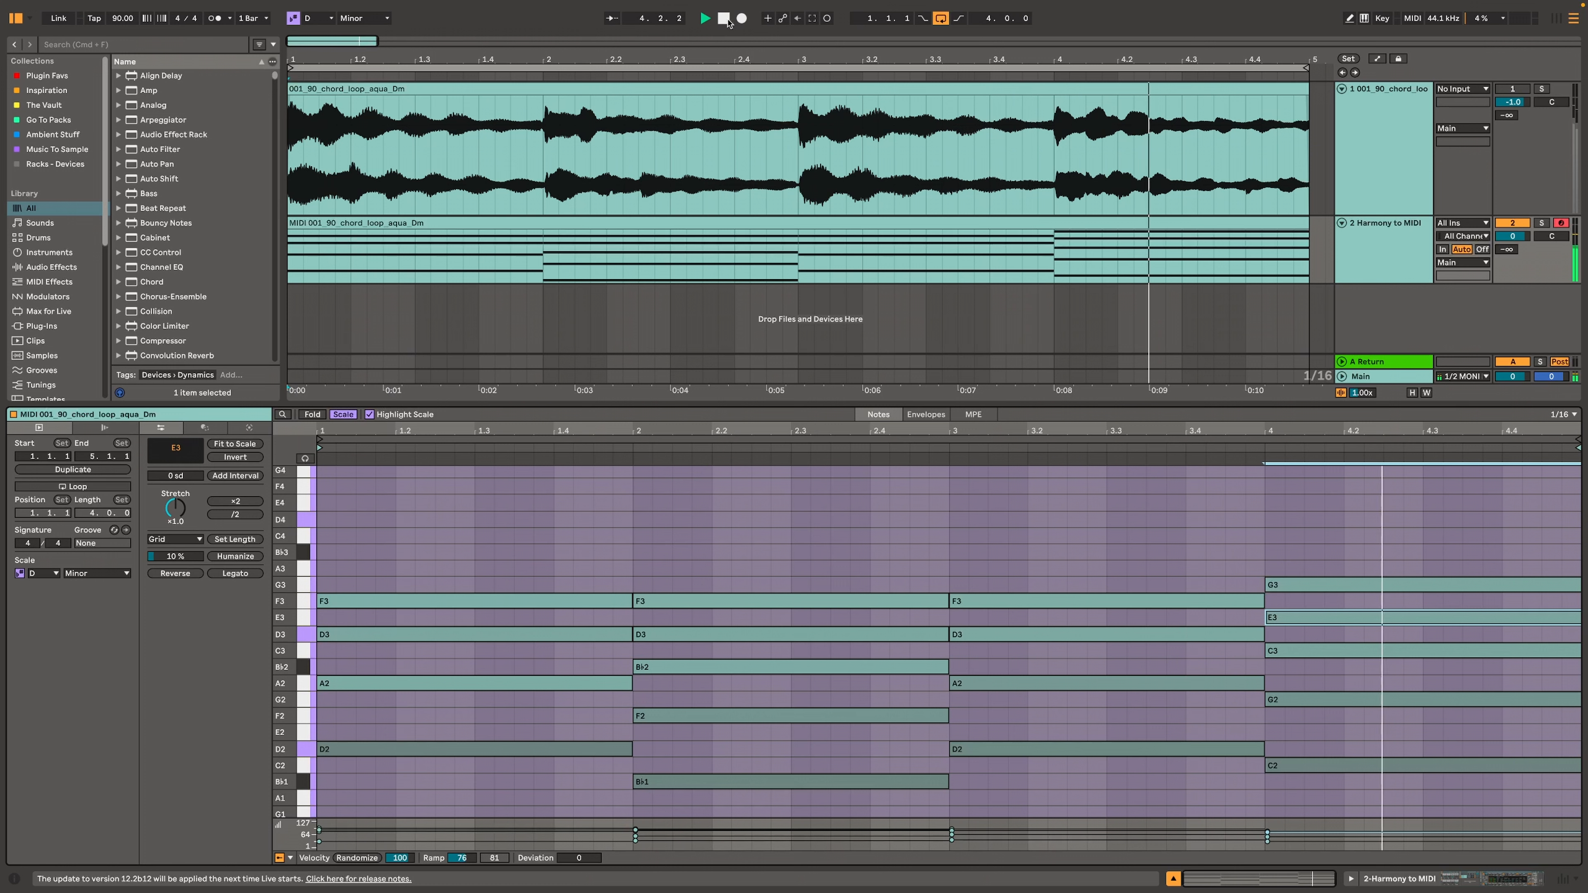
left_click(723, 18)
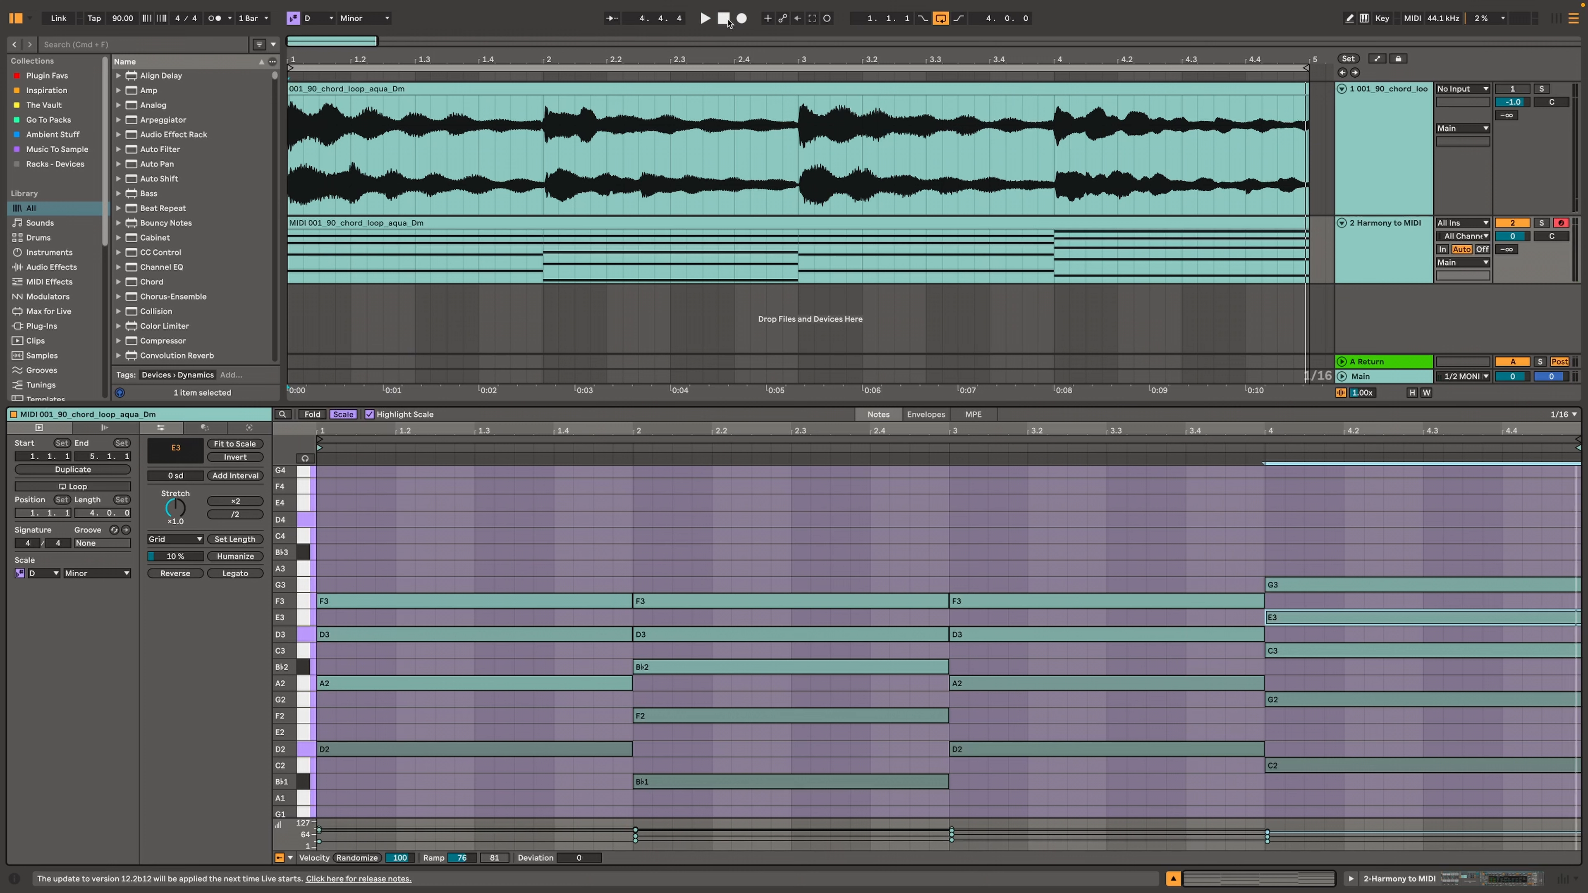
Step: Turn off the scale-only note view and transpose all notes of the clip up three semitones
left_click(343, 414)
key("super+a")
key("Up")
key("Up")
key("Up")
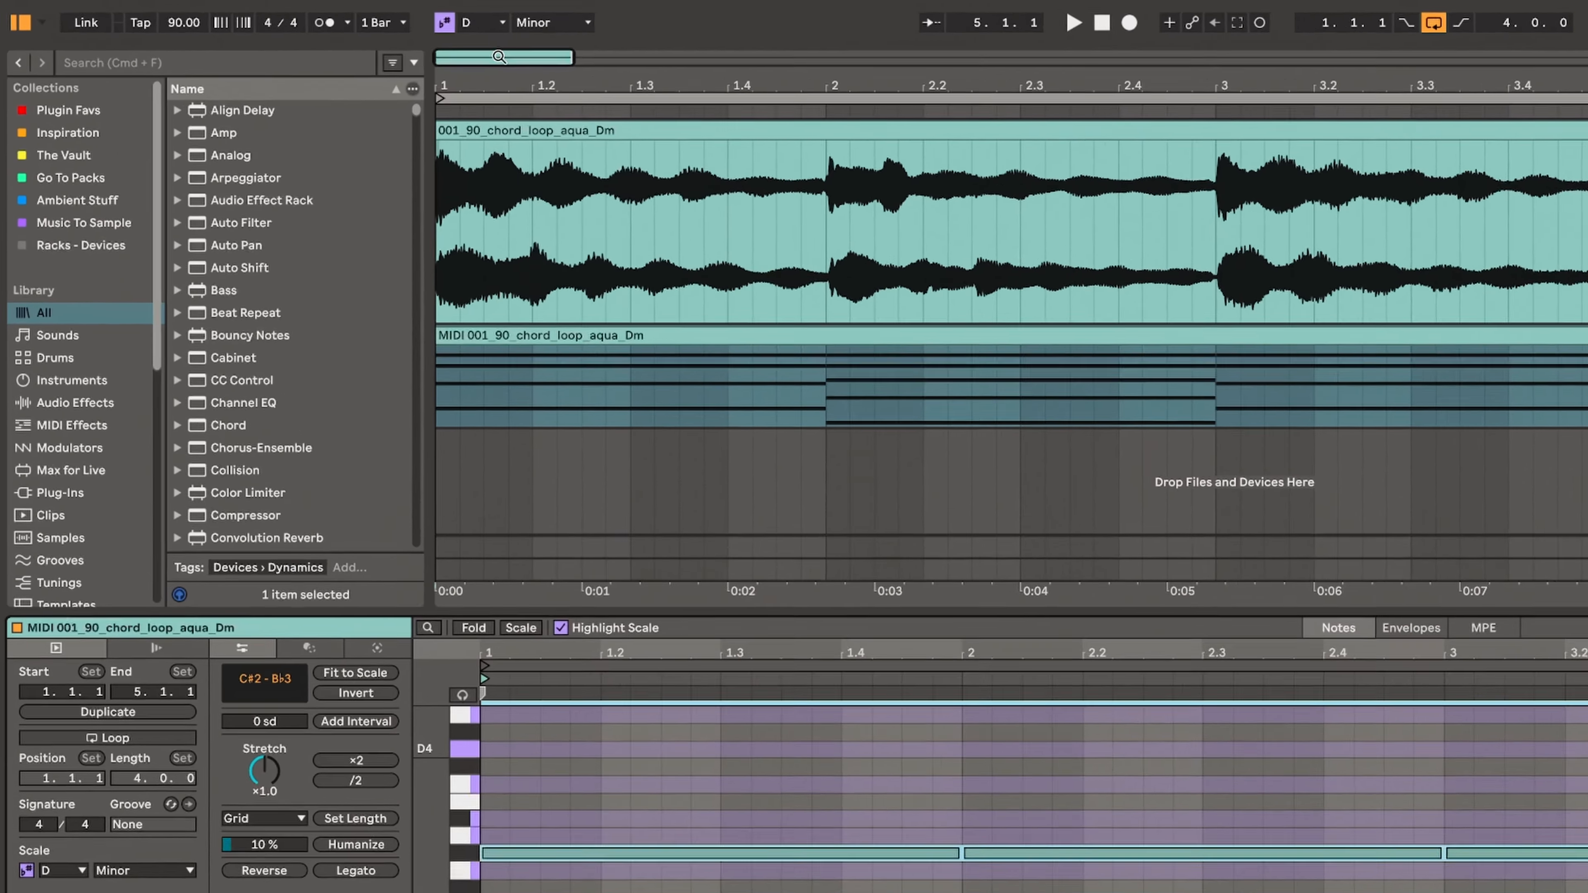
Step: Change the scale root to F, keeping Minor, and play back the transposed chords
left_click(326, 19)
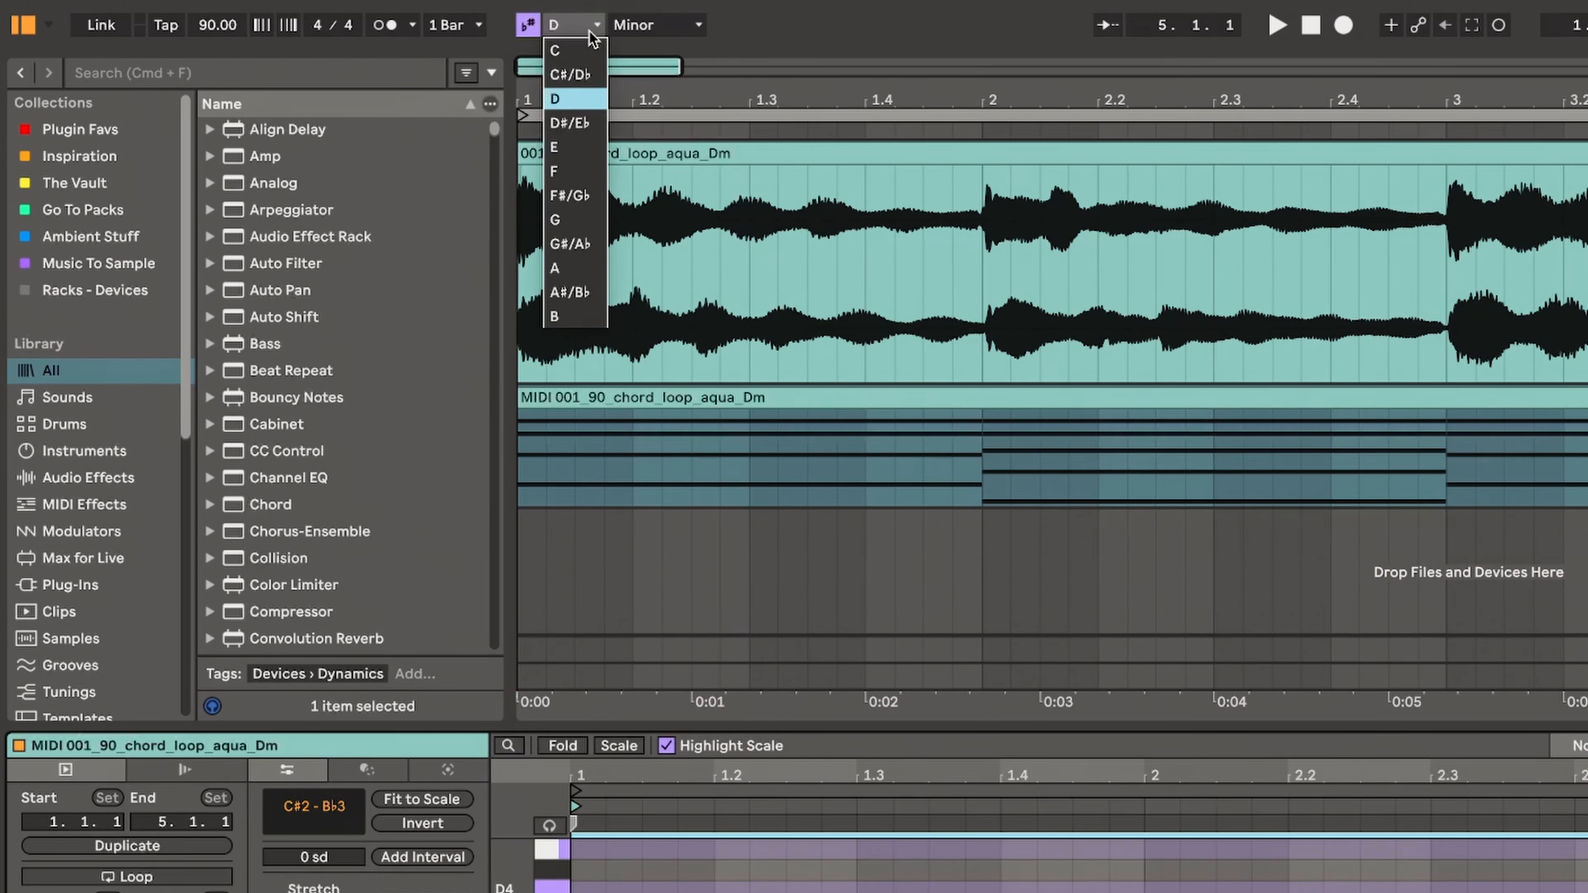
left_click(573, 170)
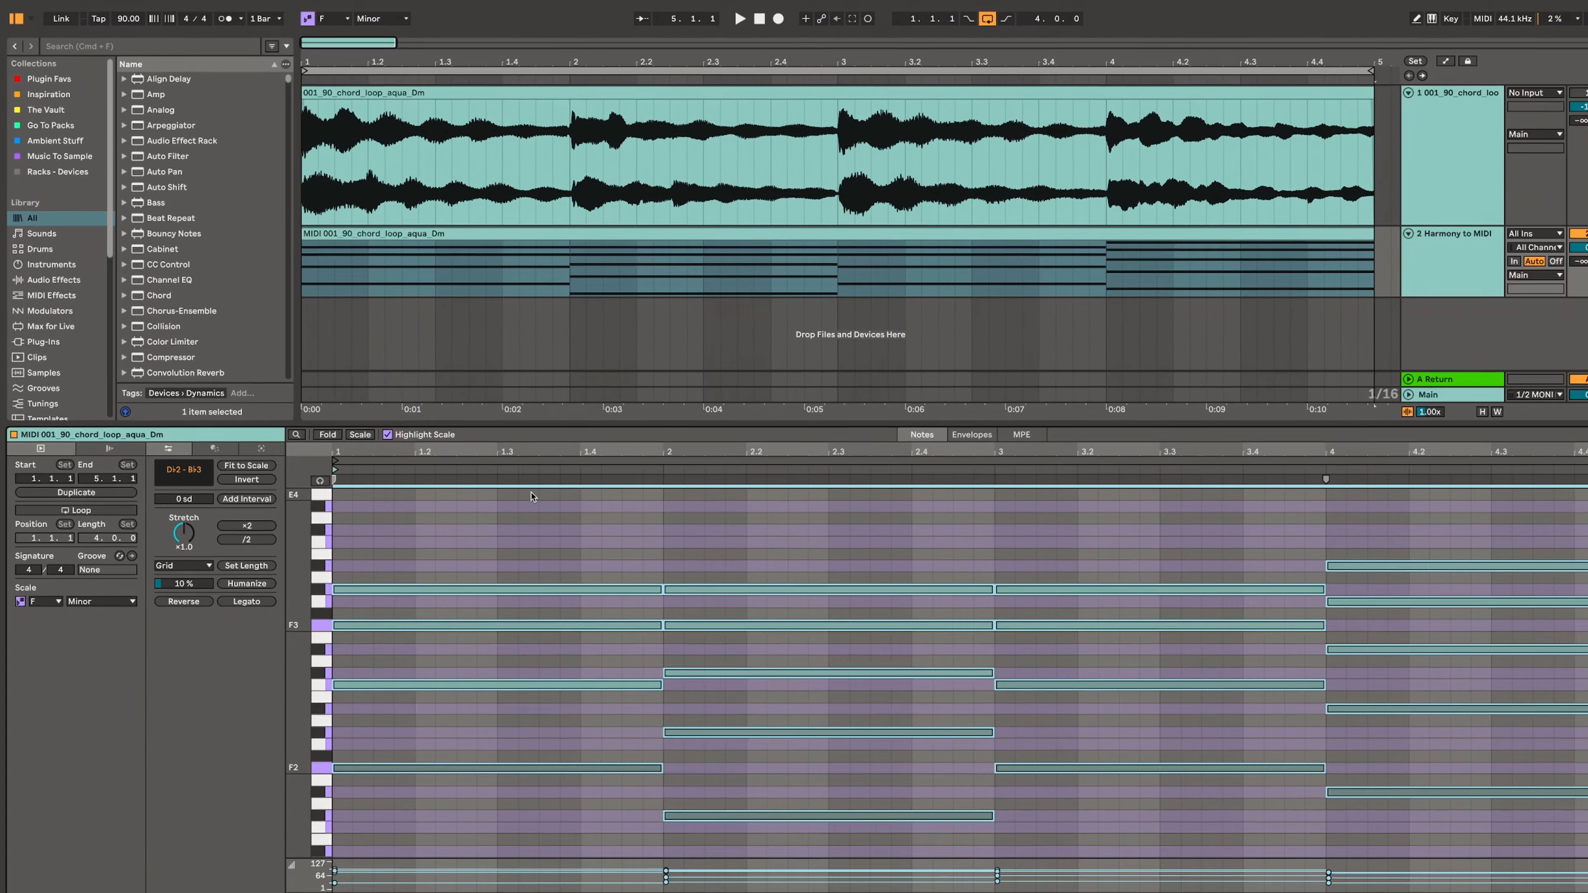
key("space")
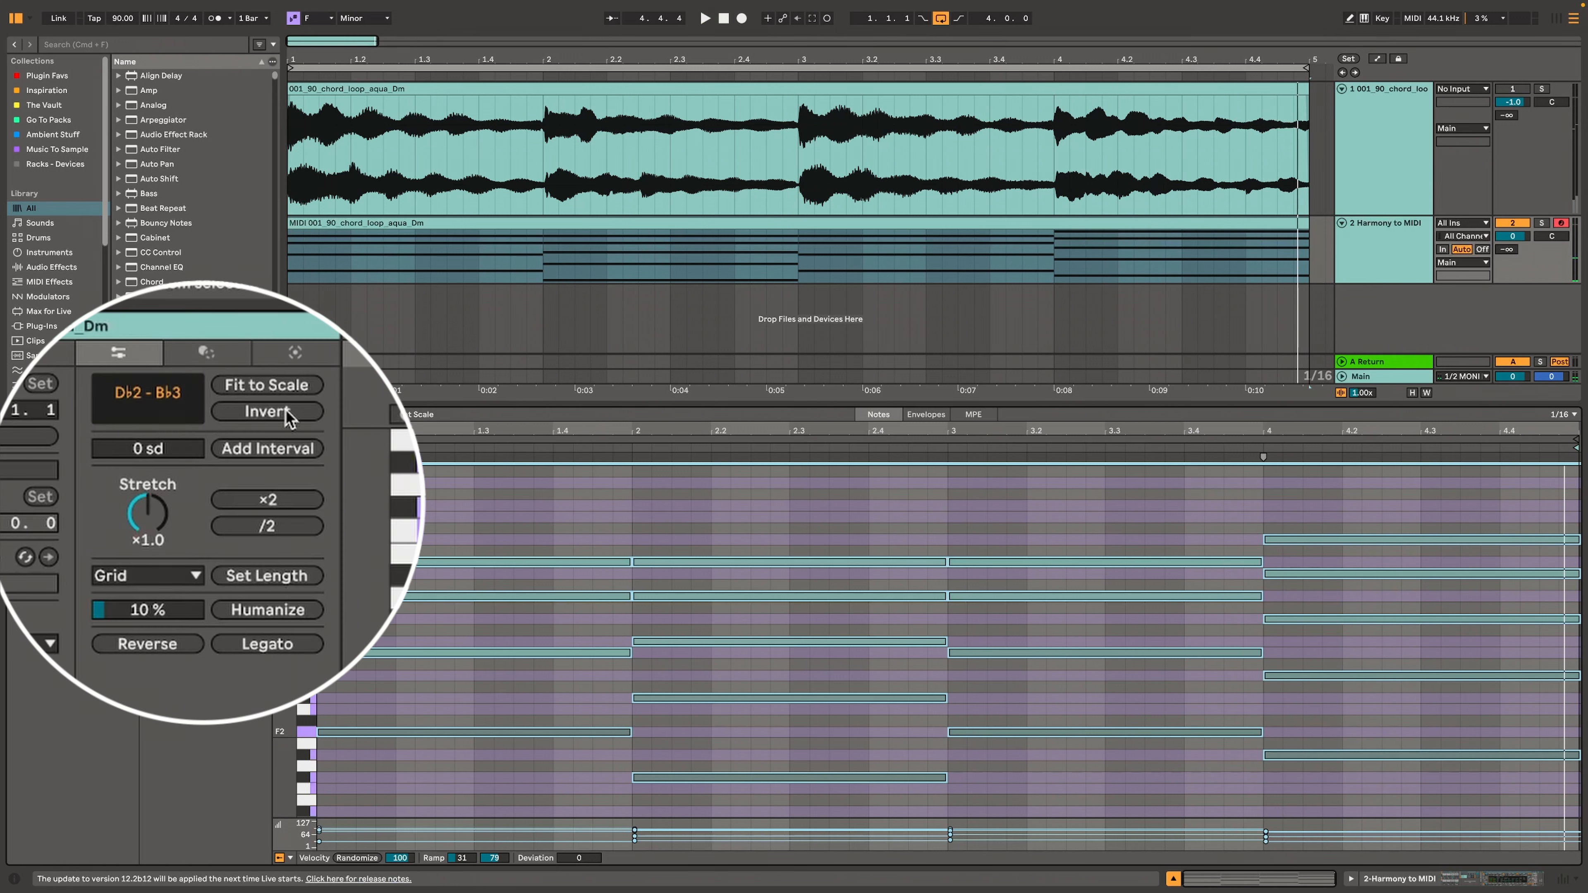
Step: Invert the pitches of all selected notes, play them back, and reverse their order in time
left_click(244, 458)
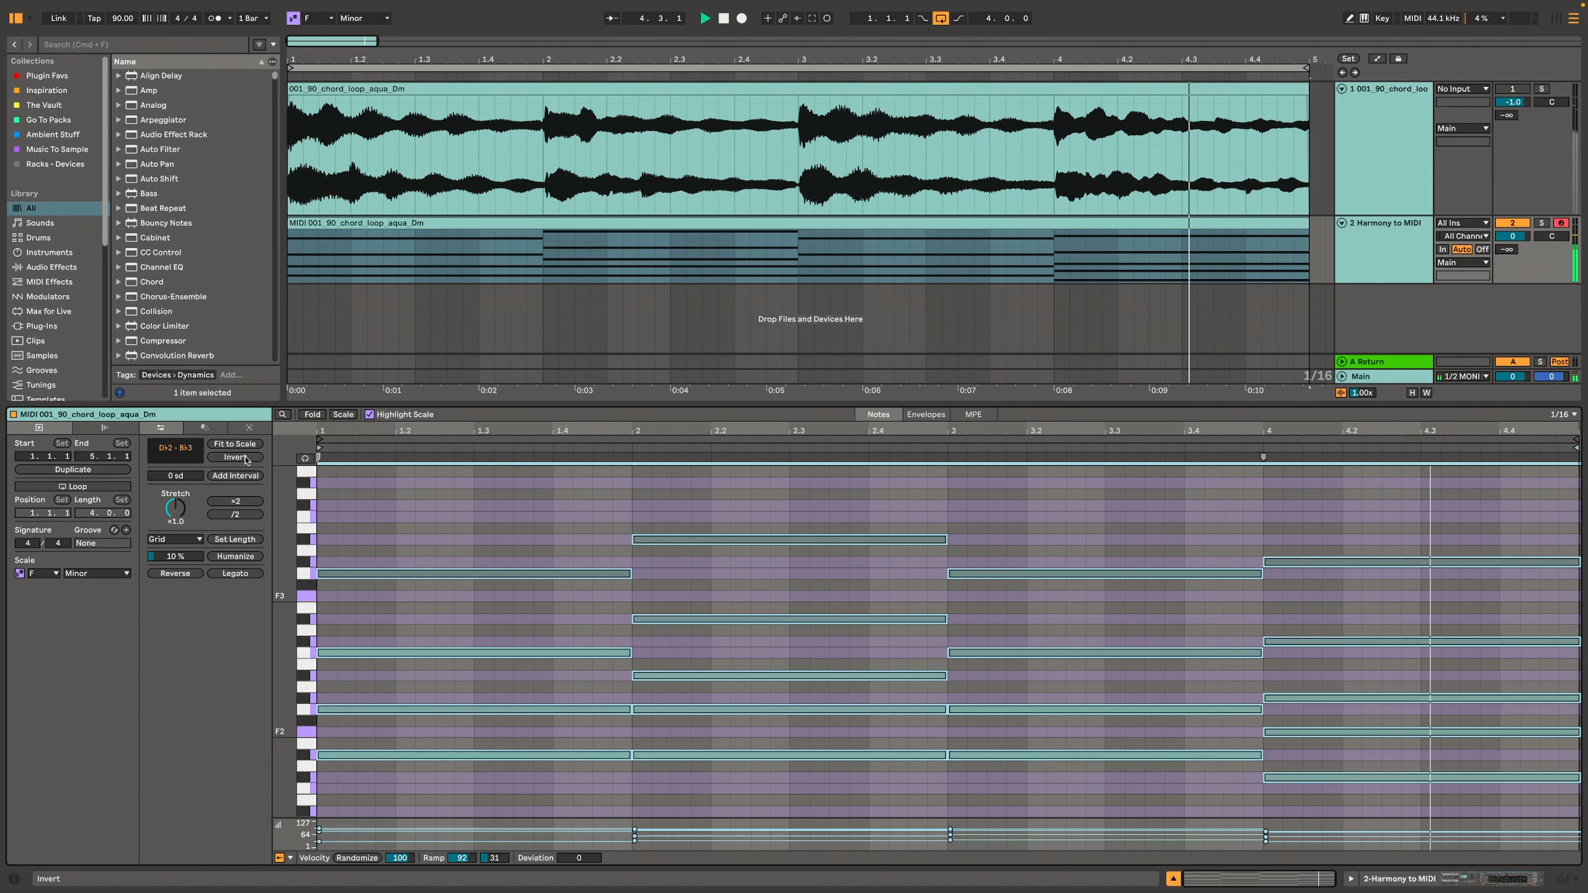
left_click(175, 573)
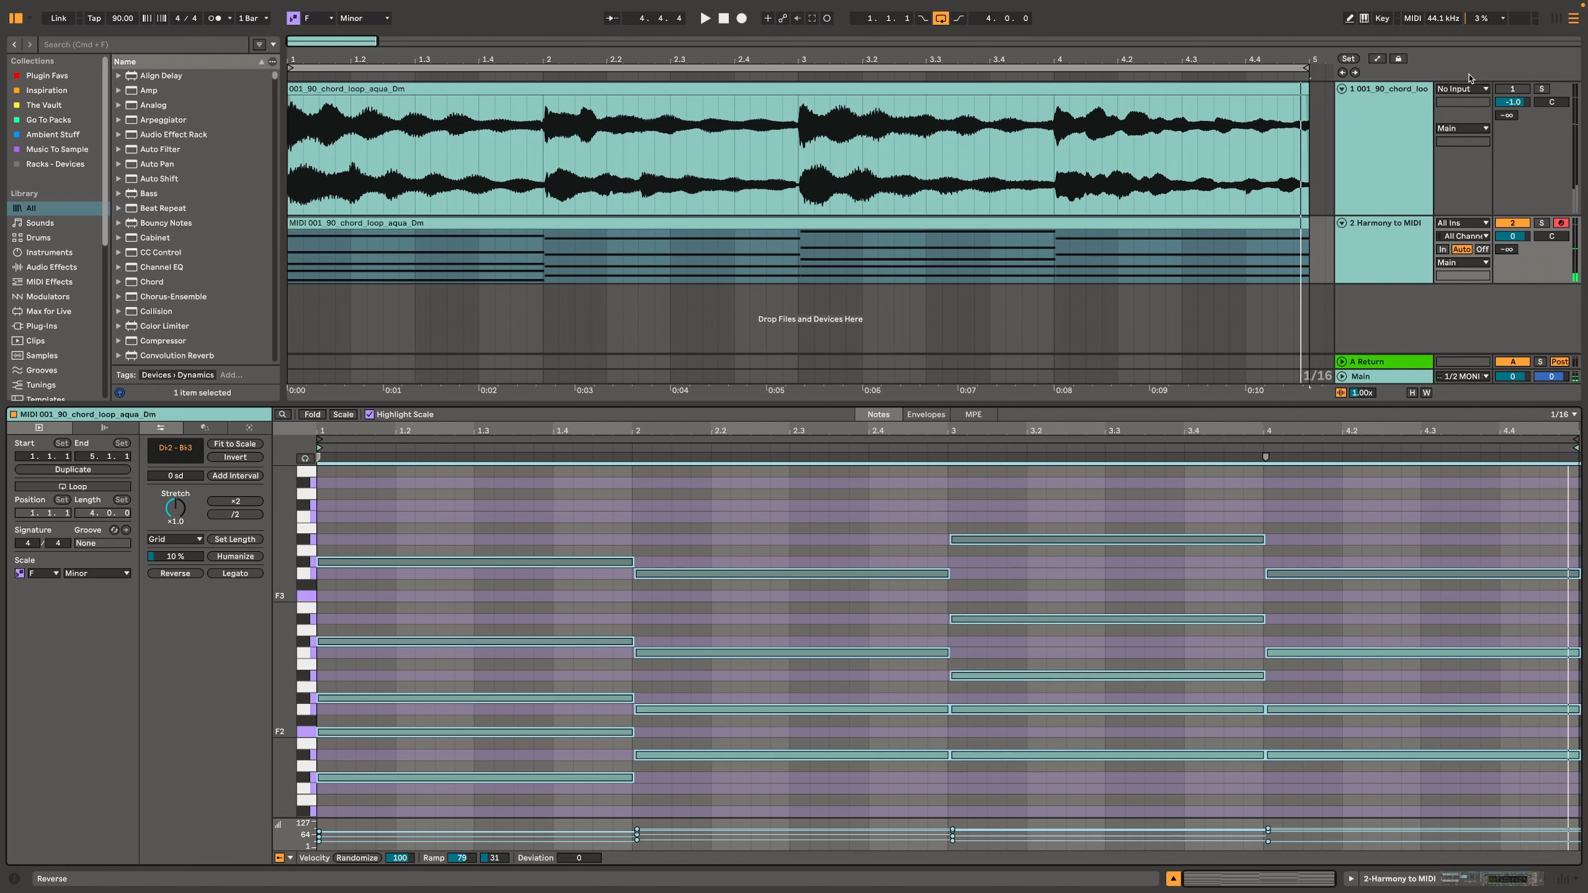
Step: Solo the original chord loop audio track and play it back for comparison with the transformed MIDI
left_click(1540, 89)
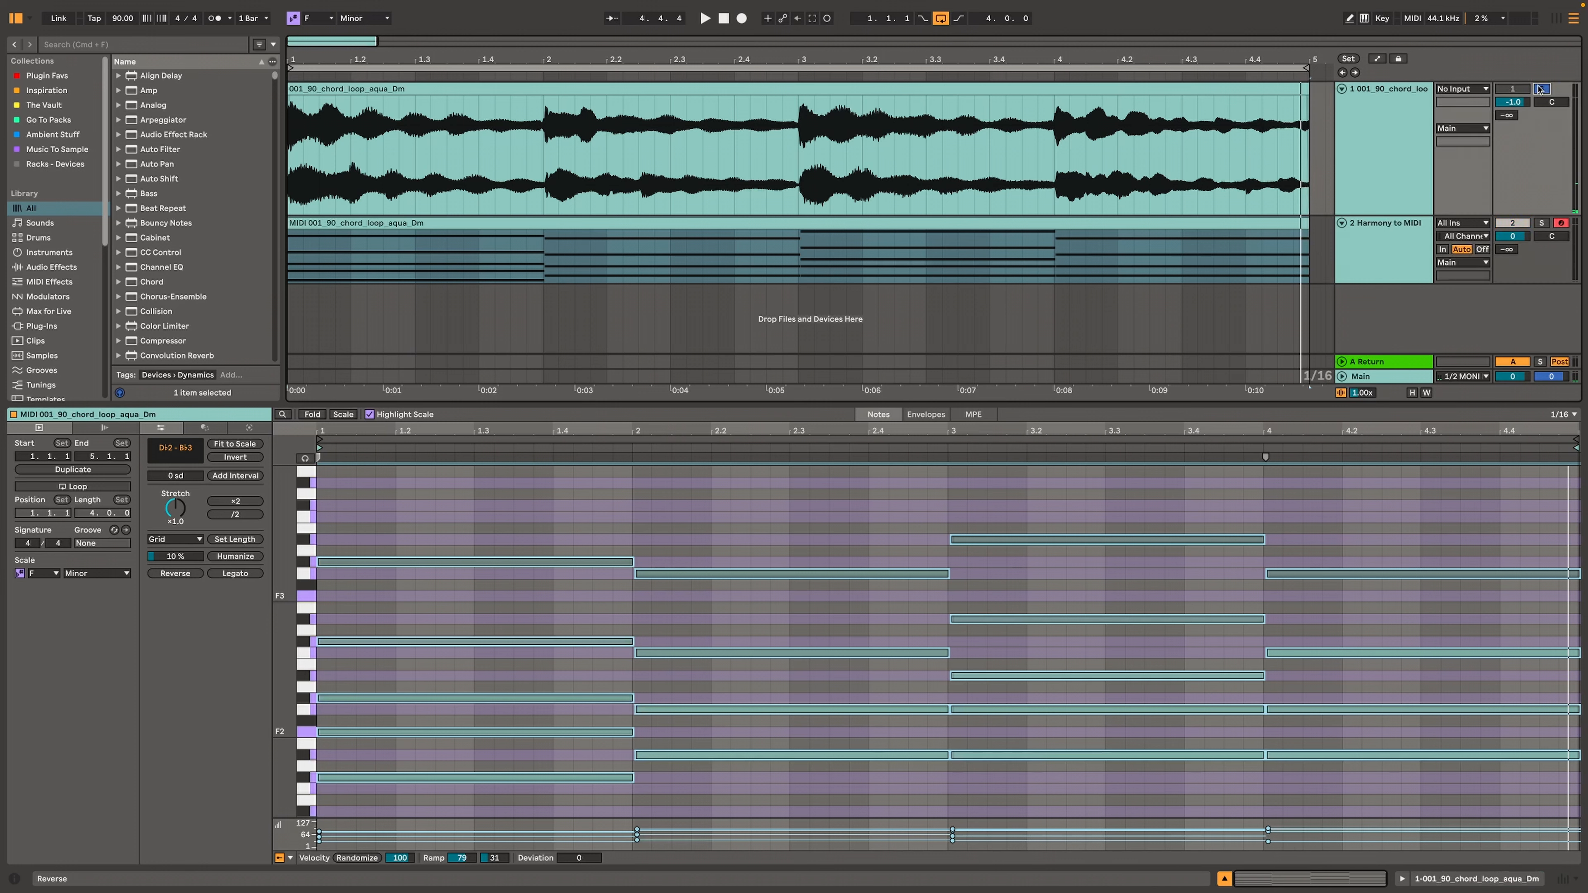
key("space")
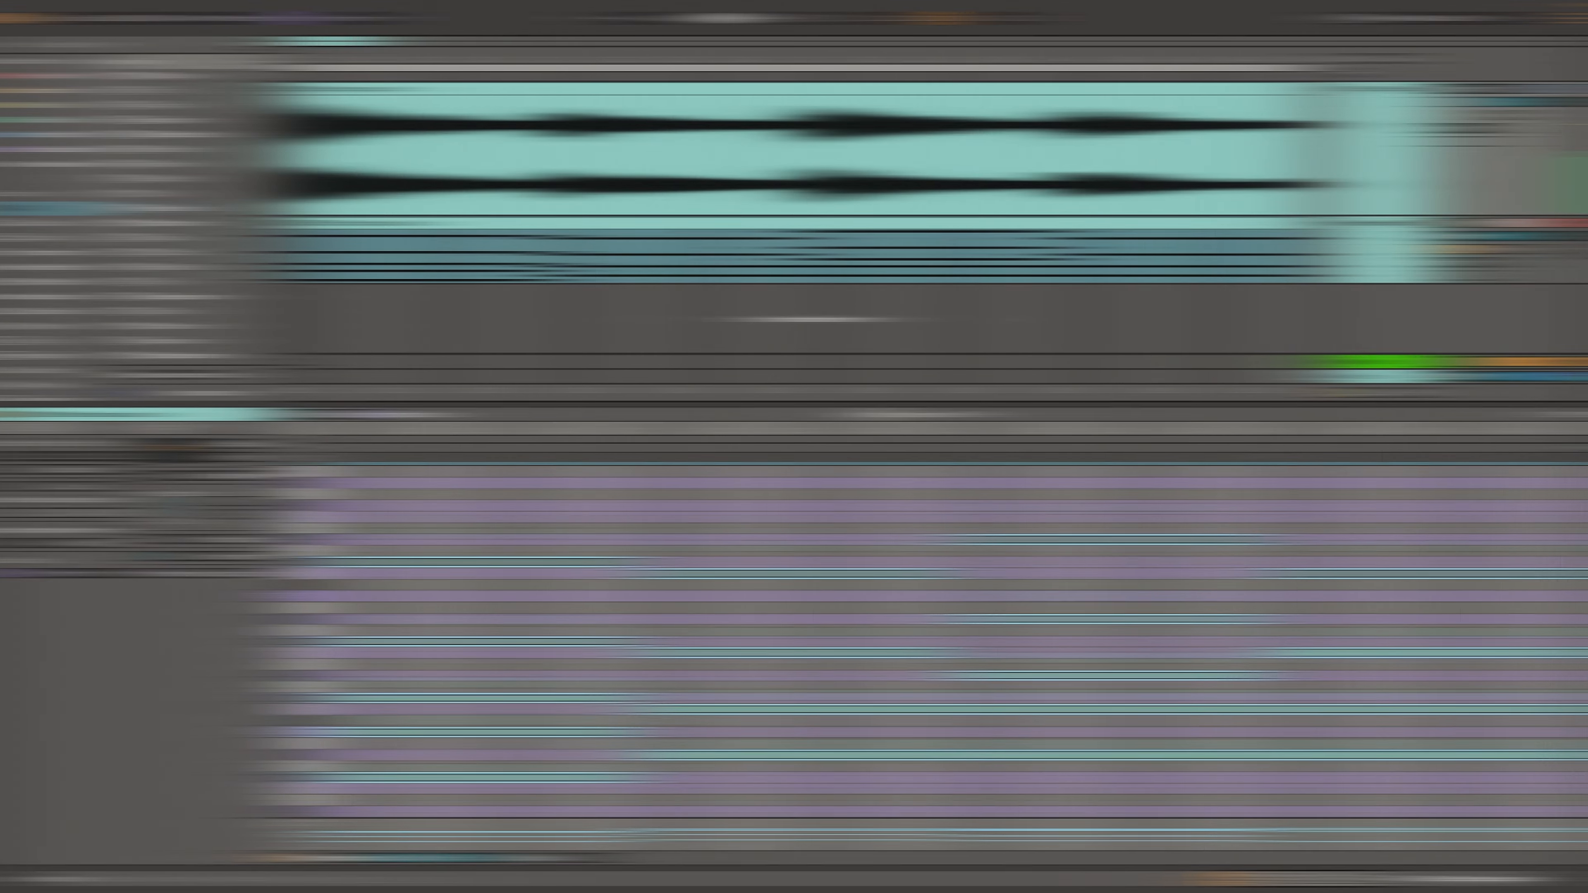
left_click(724, 19)
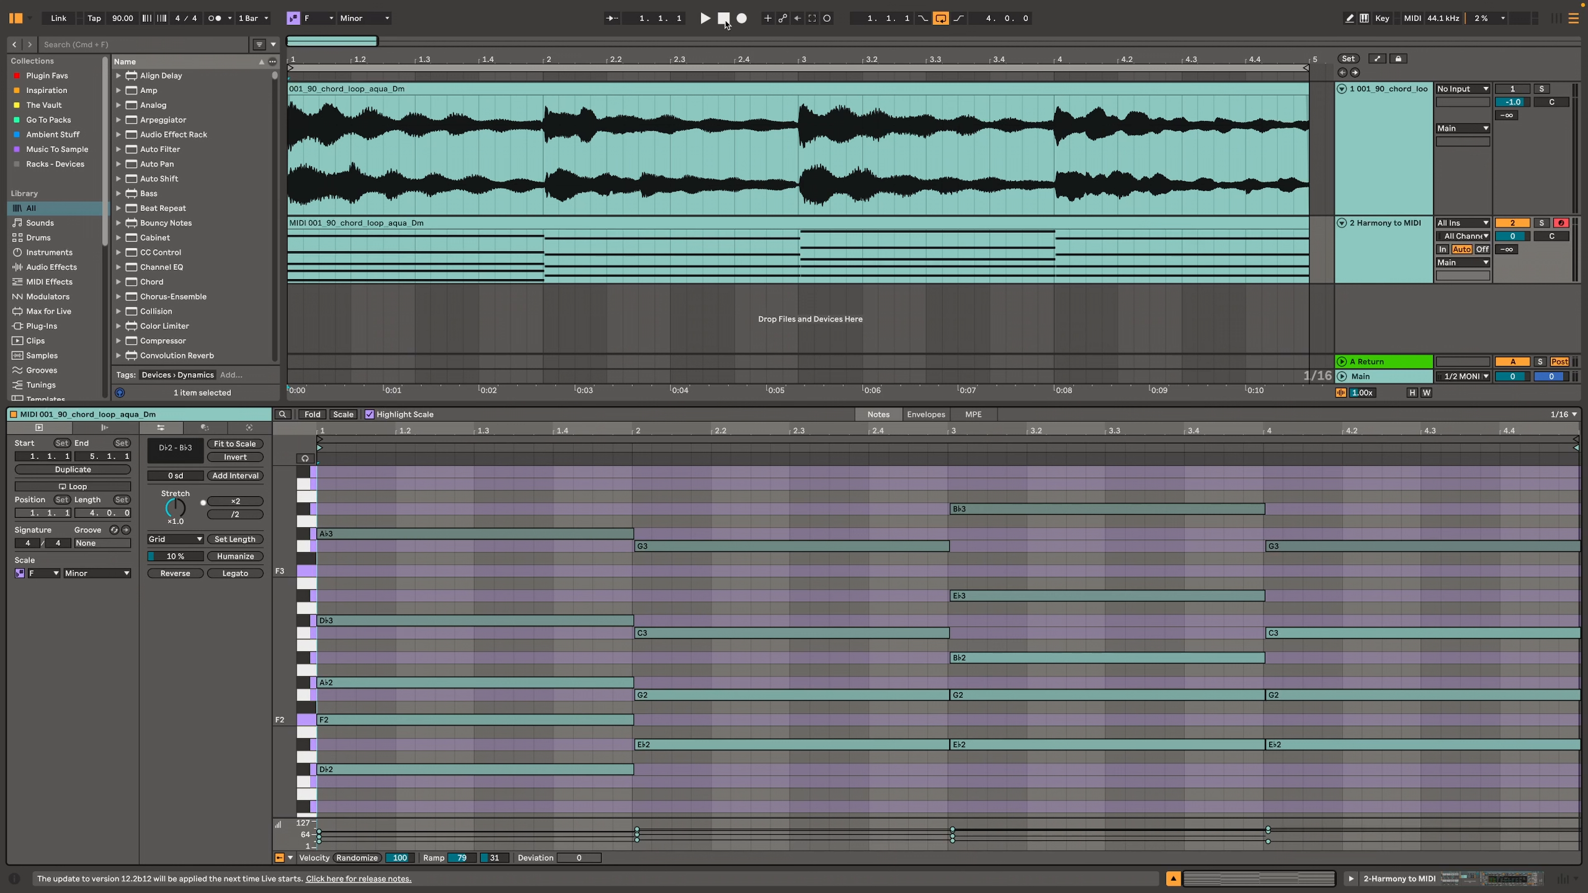
Step: Apply the Arpeggiate transformation to all notes with style Down, rate 1/12 and 0 steps, and play back the result
key("super+a")
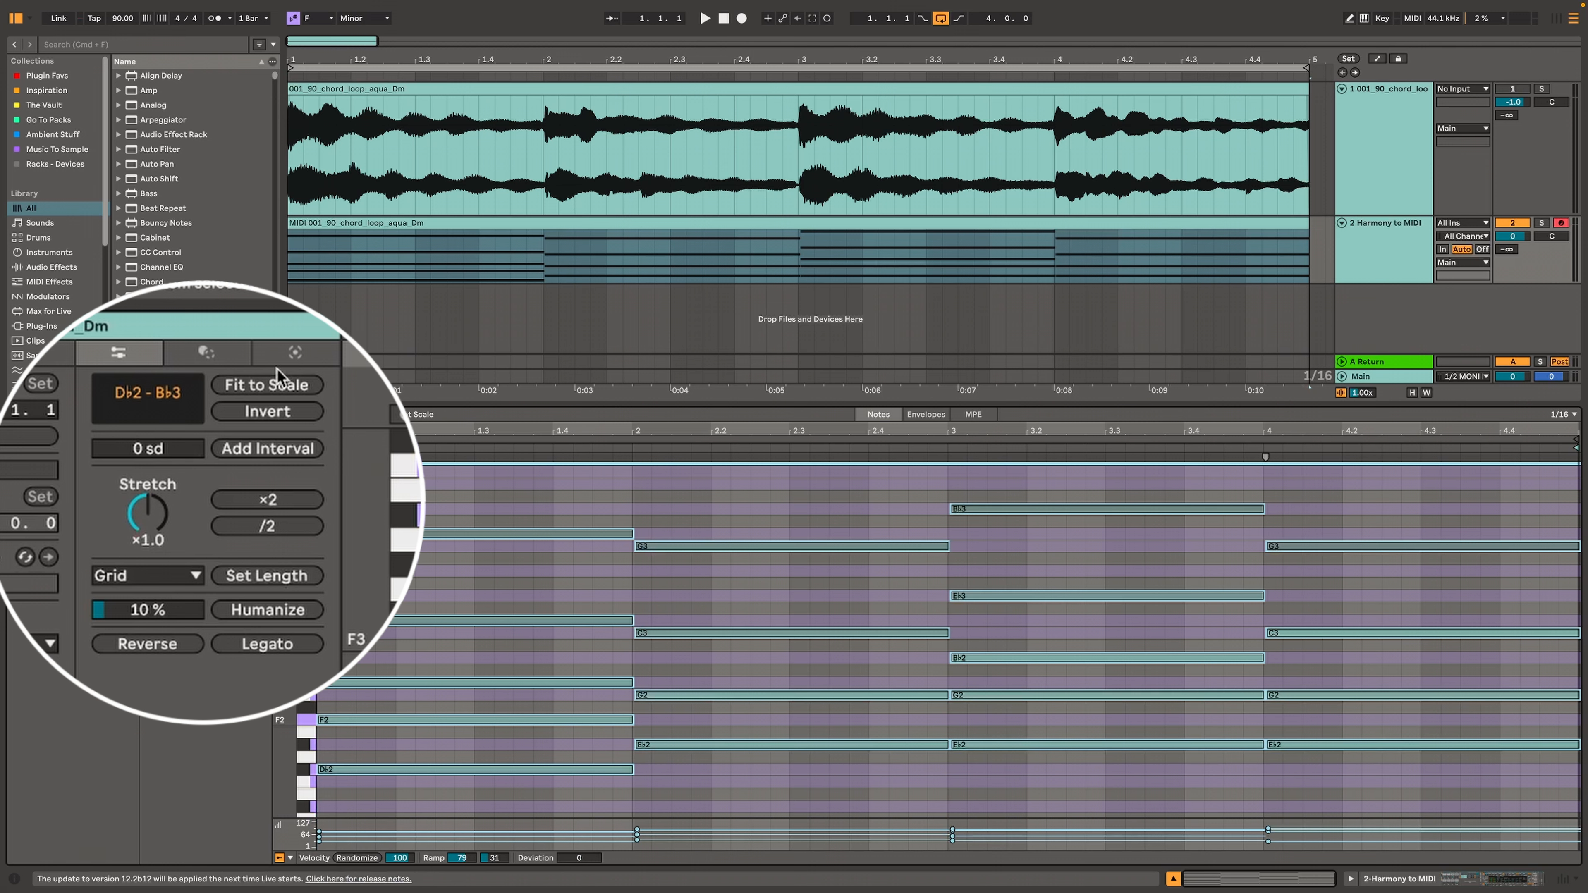
left_click(208, 354)
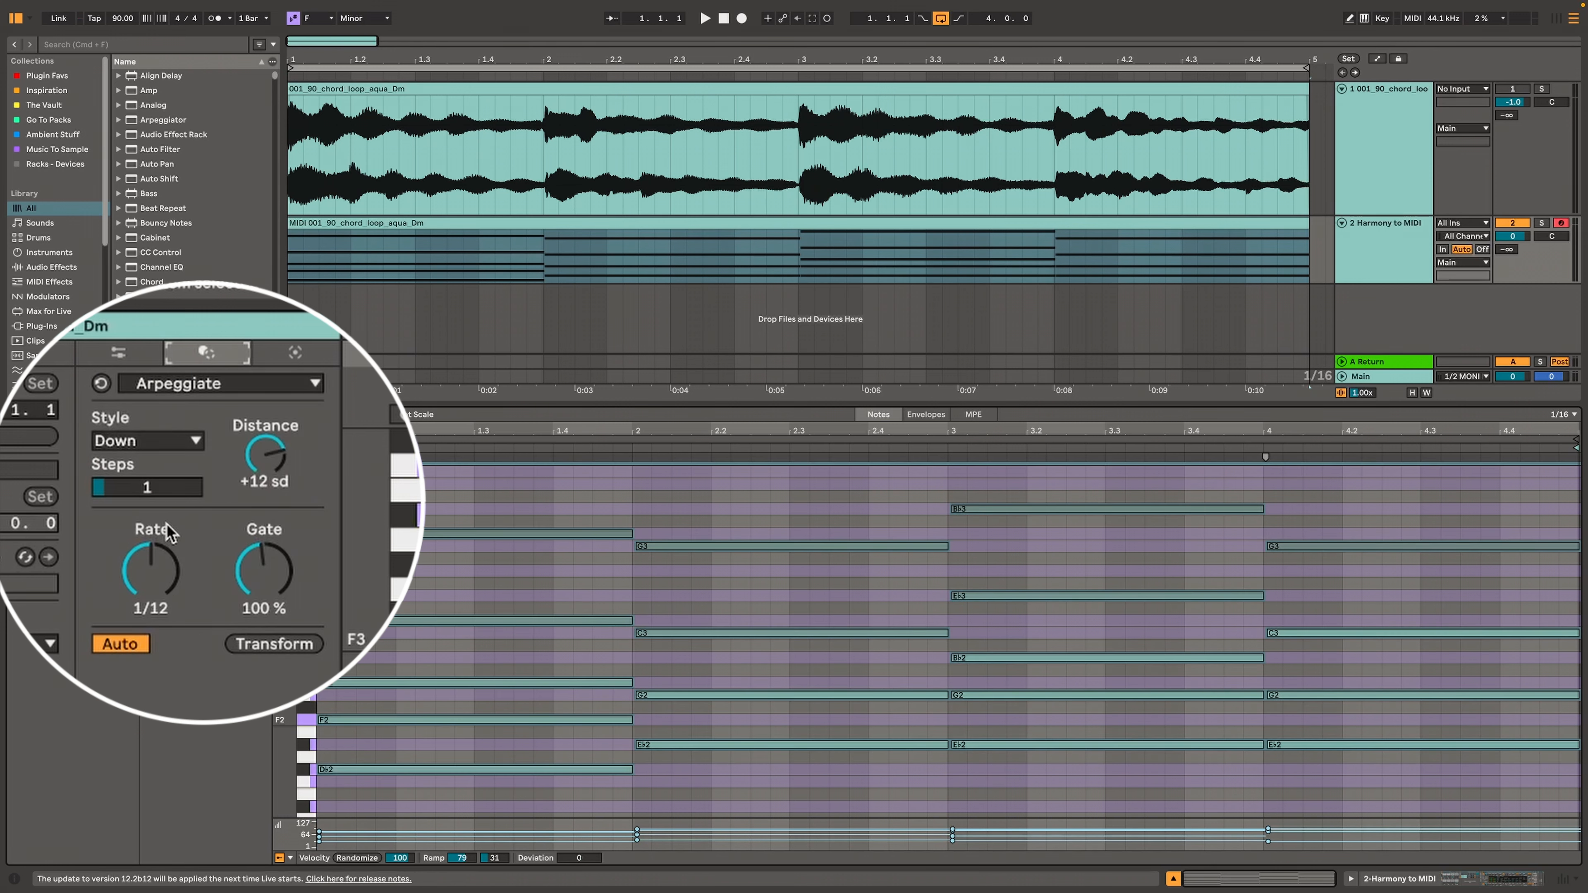
left_click_drag(151, 569, 150, 556)
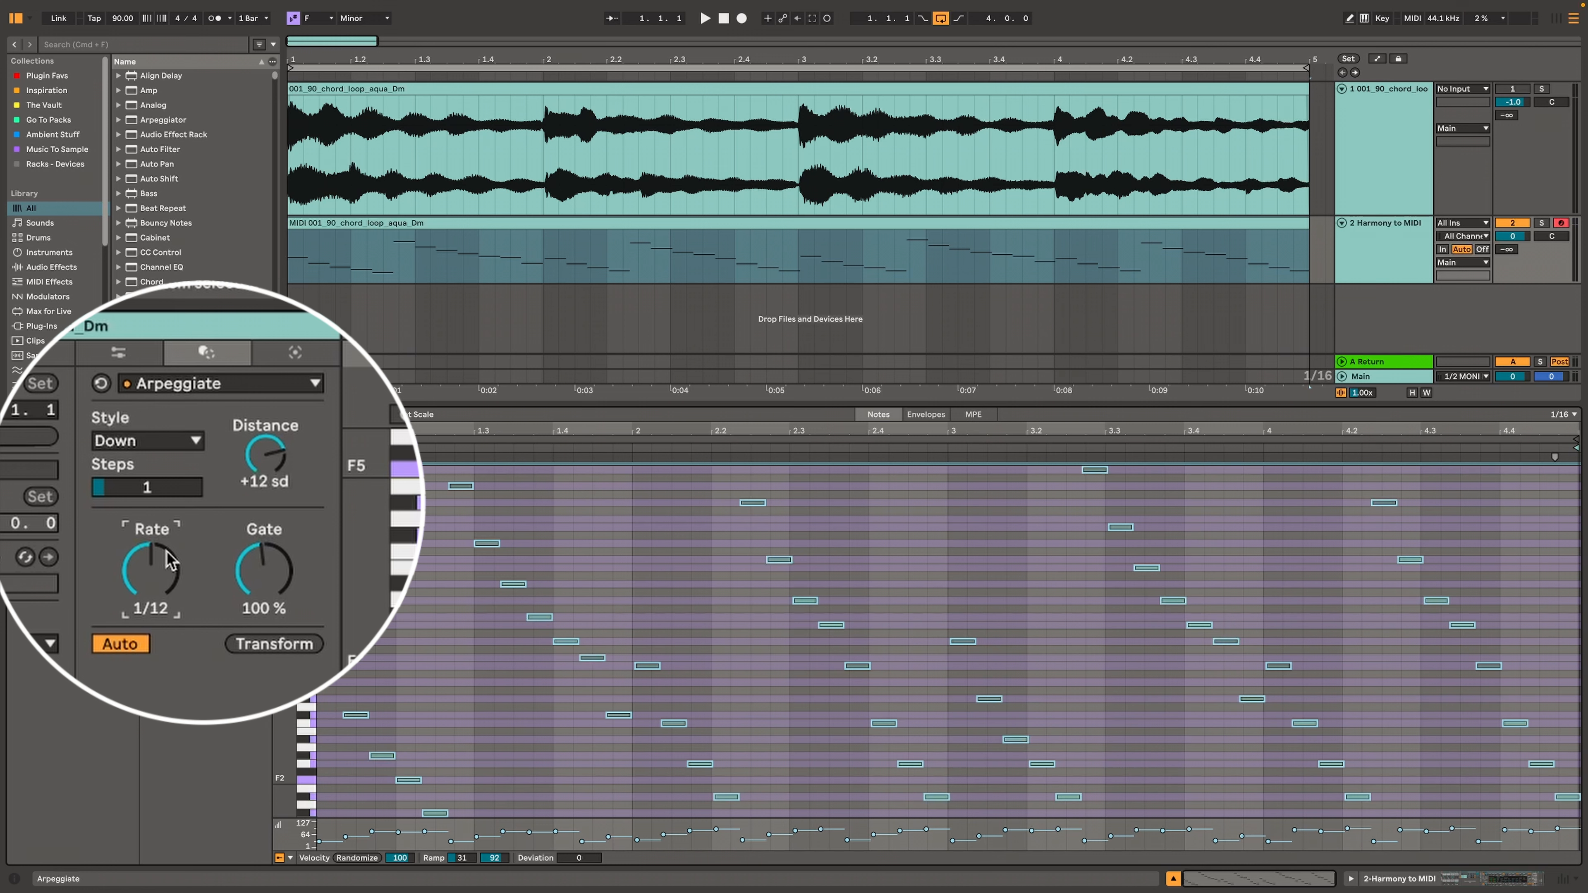
left_click_drag(147, 487, 147, 496)
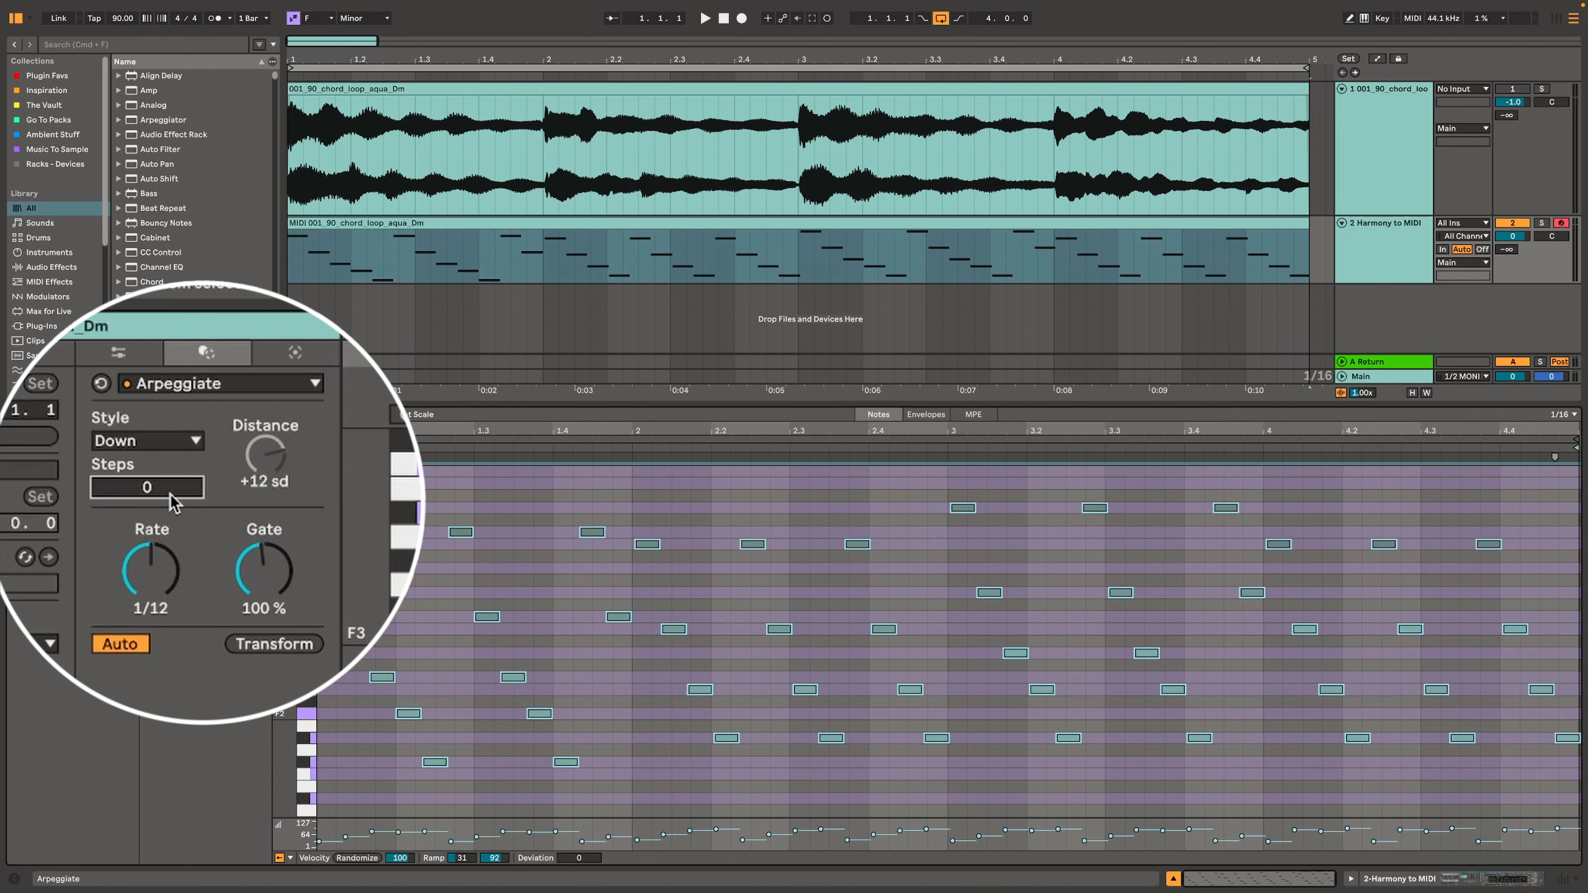
key("space")
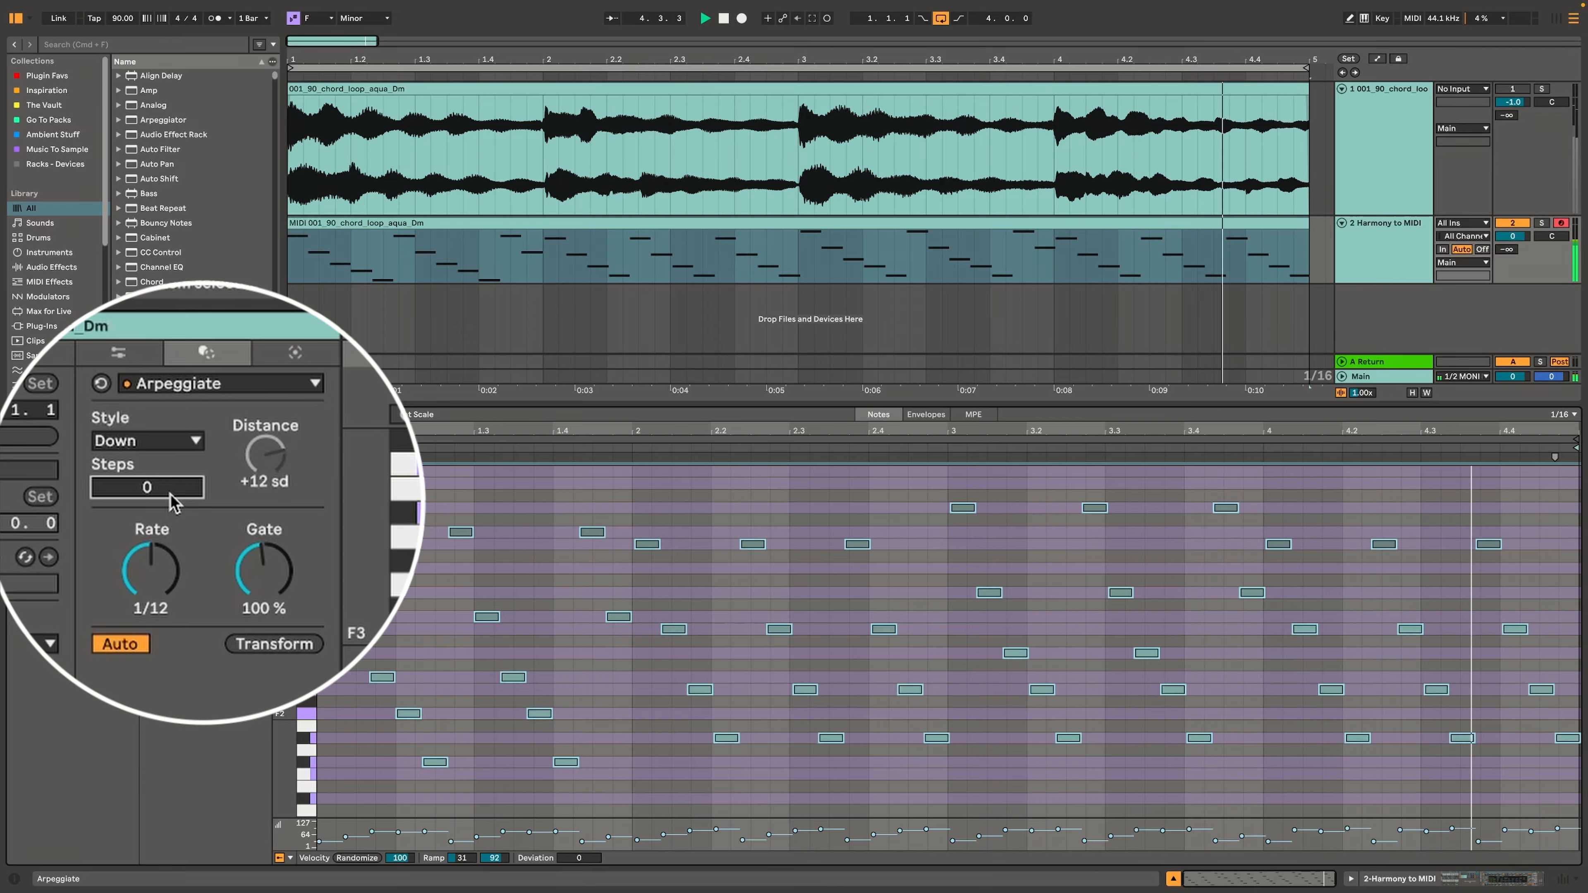
key("space")
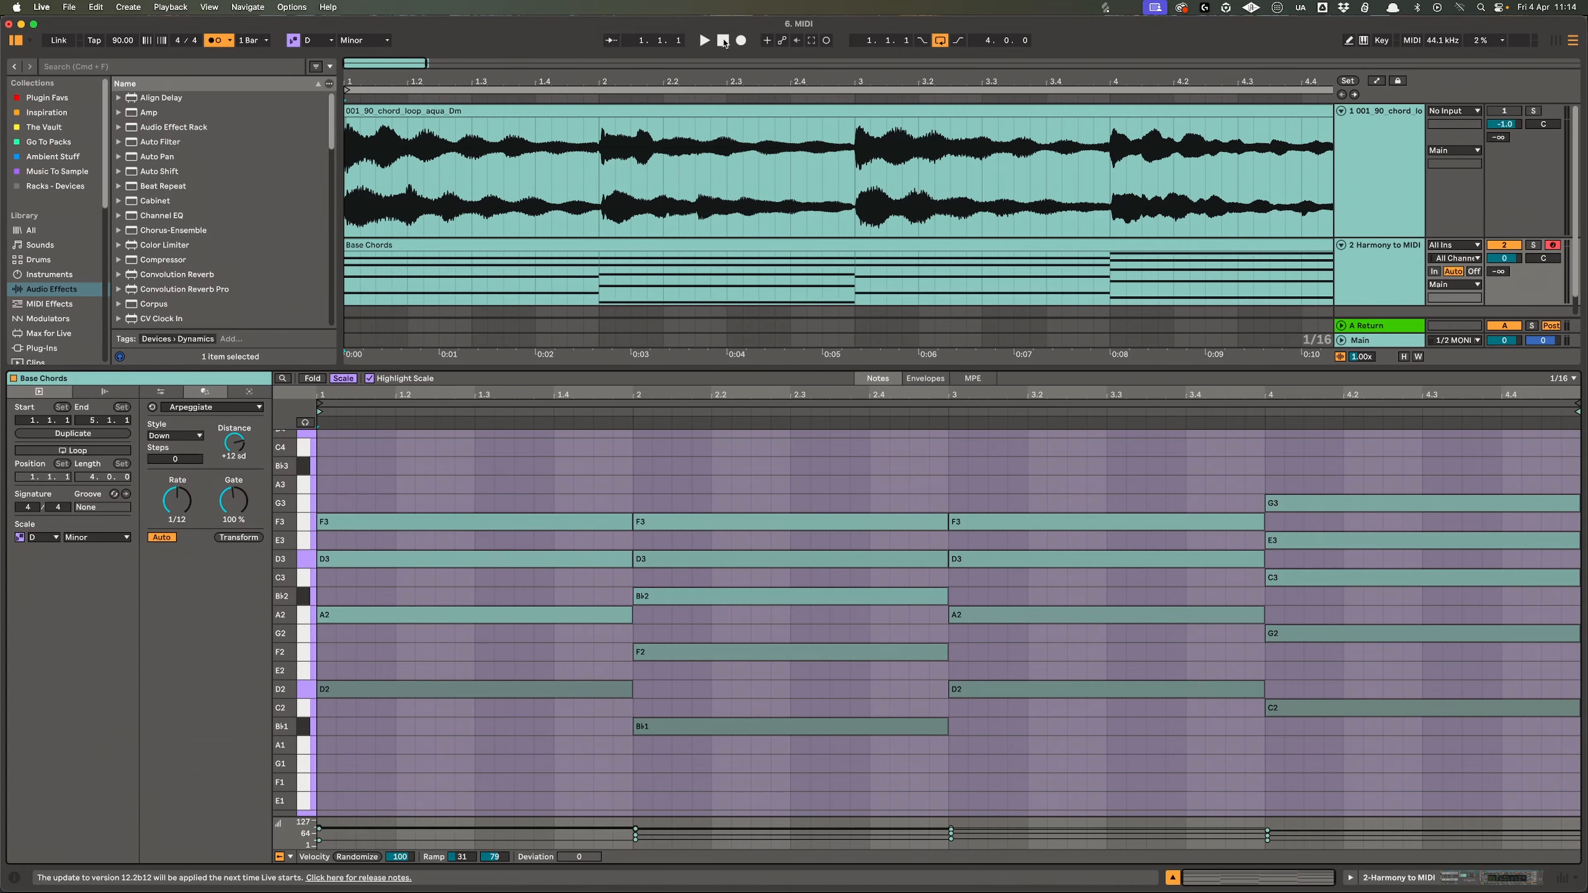
Step: Apply the Chop transformation with 8 parts and no gaps to all notes of the Base Chords clip
key("super+a")
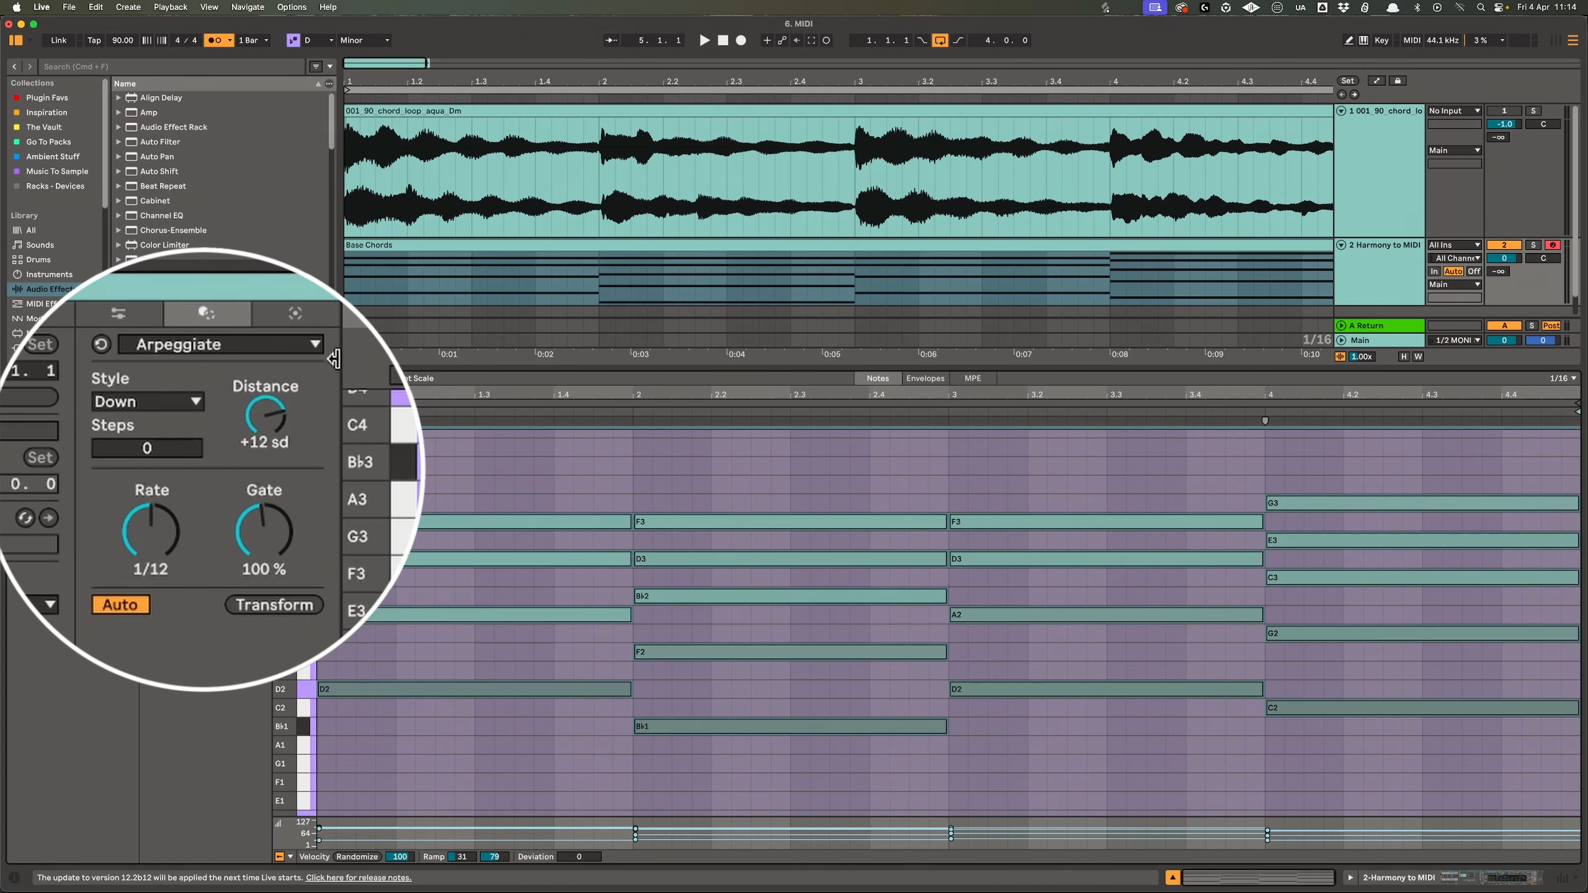
left_click(314, 346)
left_click(298, 391)
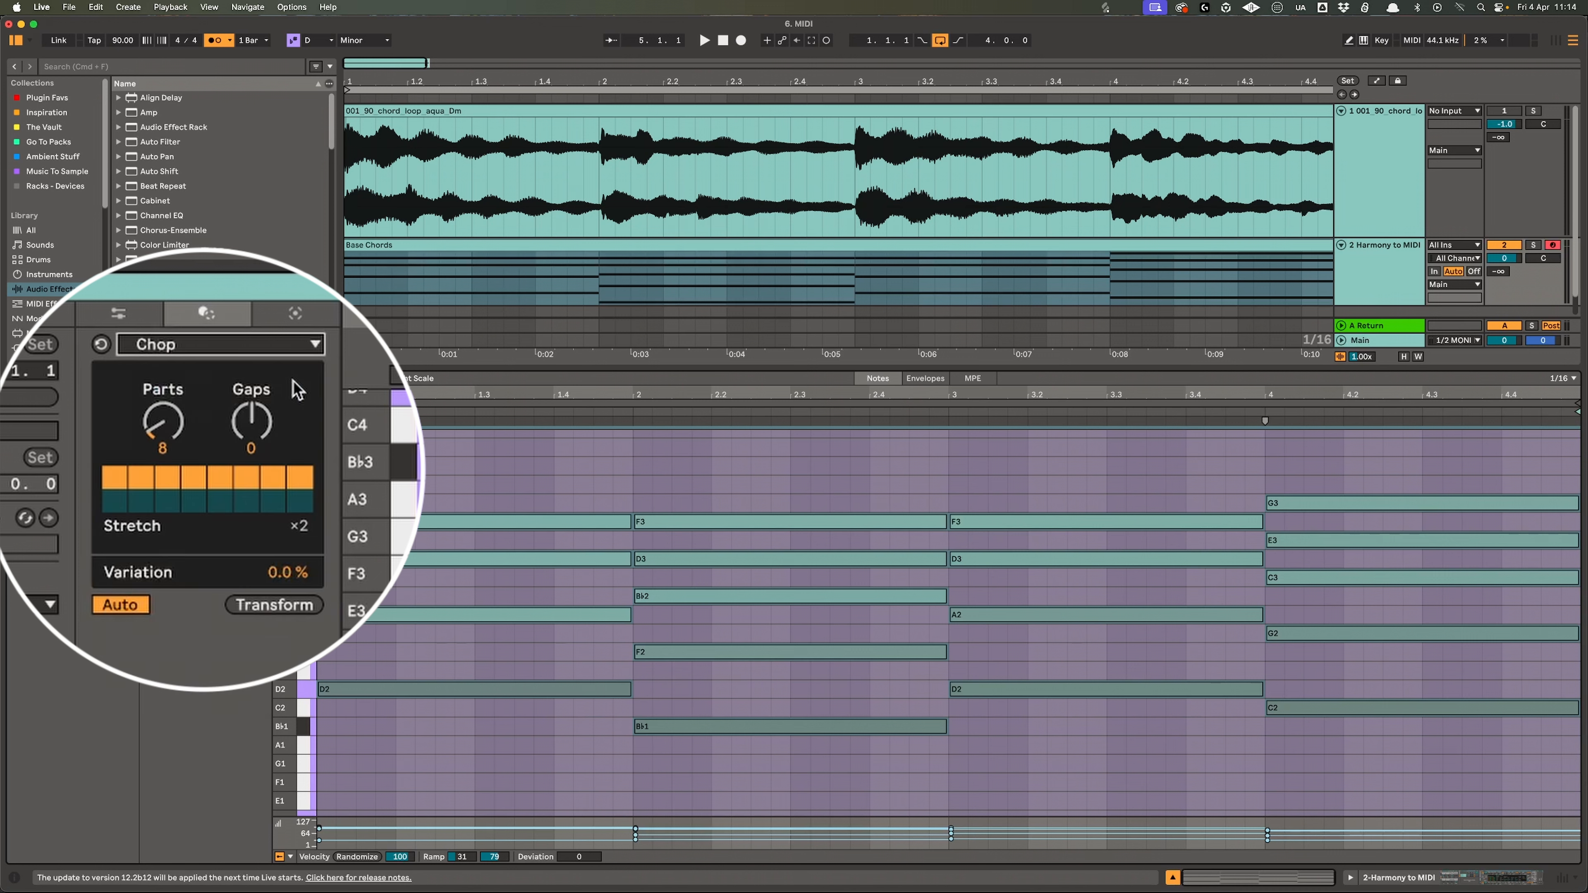
left_click(274, 605)
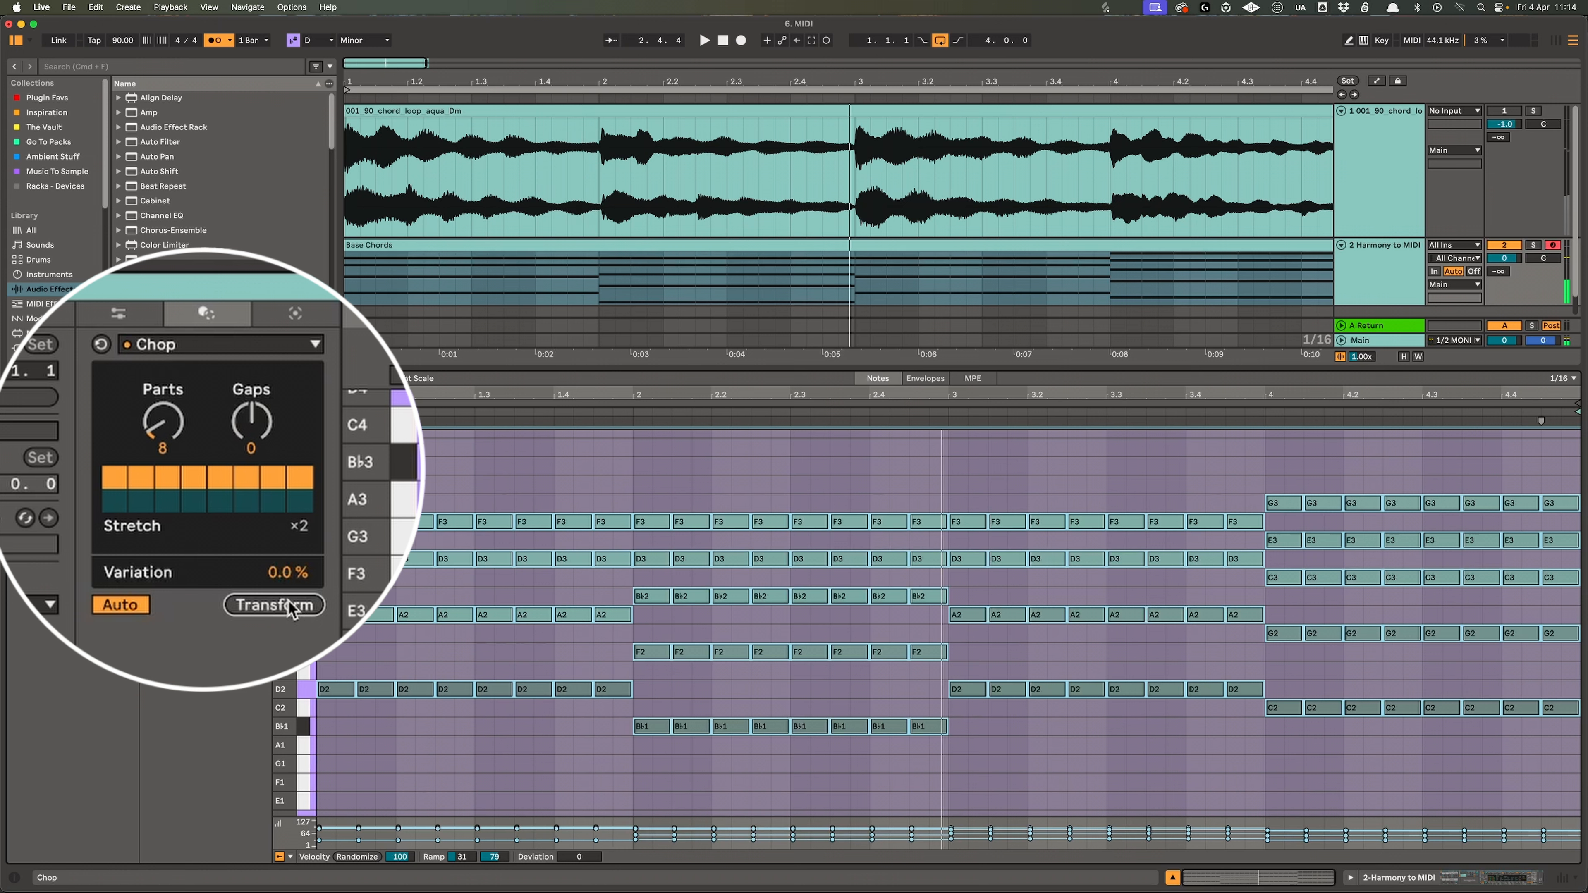
Step: Try silencing the third, fifth and seventh parts of the Chop pattern, restoring them to hear the difference
left_click(169, 480)
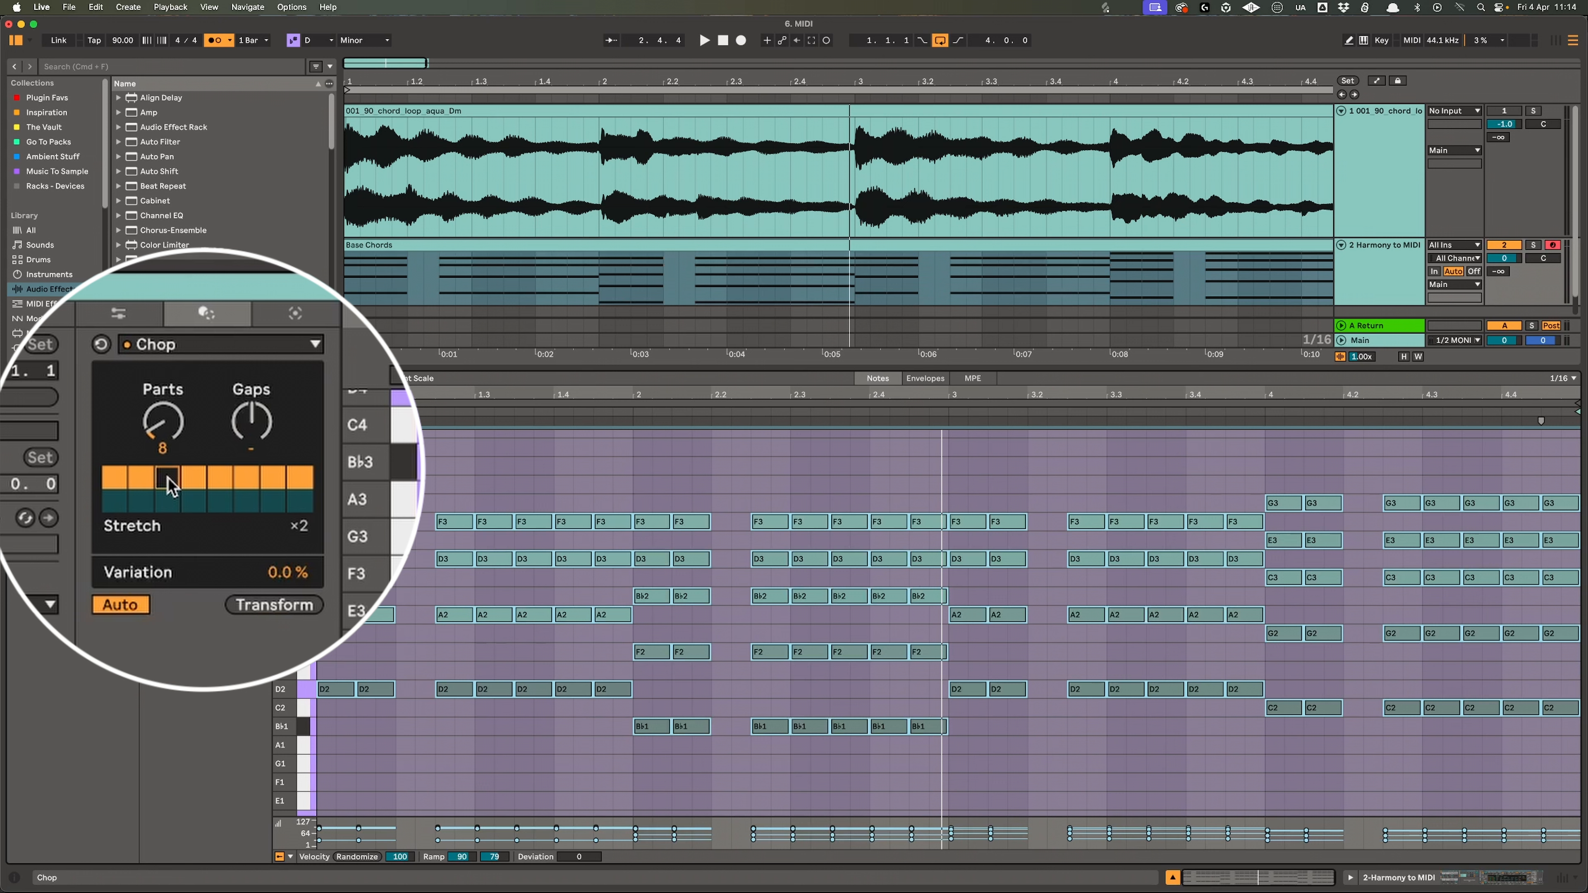
left_click(169, 480)
left_click(216, 480)
left_click(273, 480)
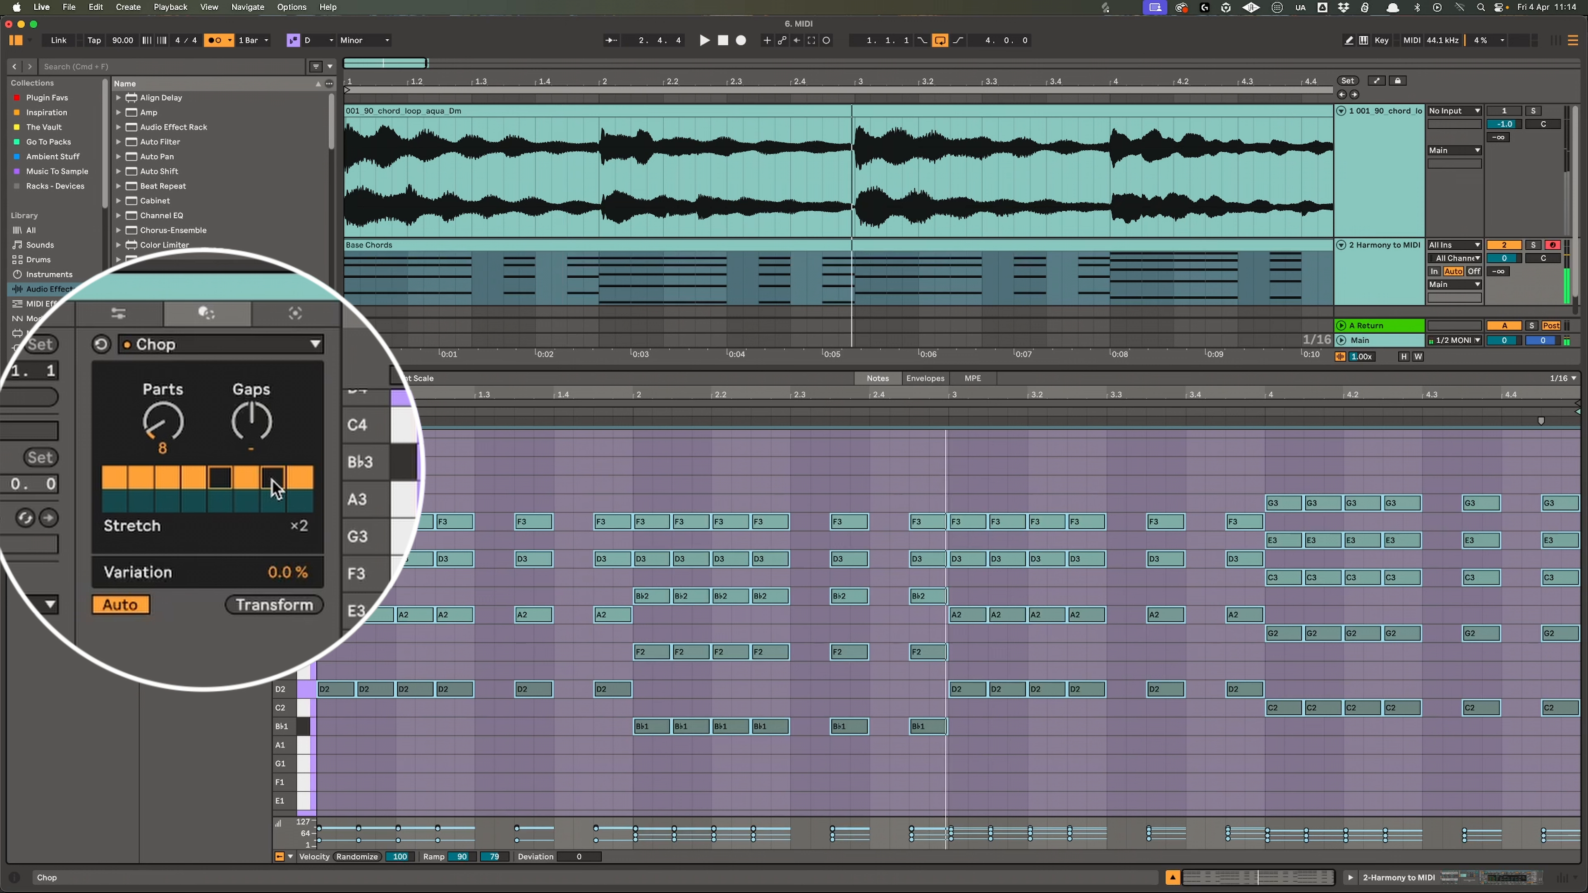
left_click(273, 480)
left_click(222, 479)
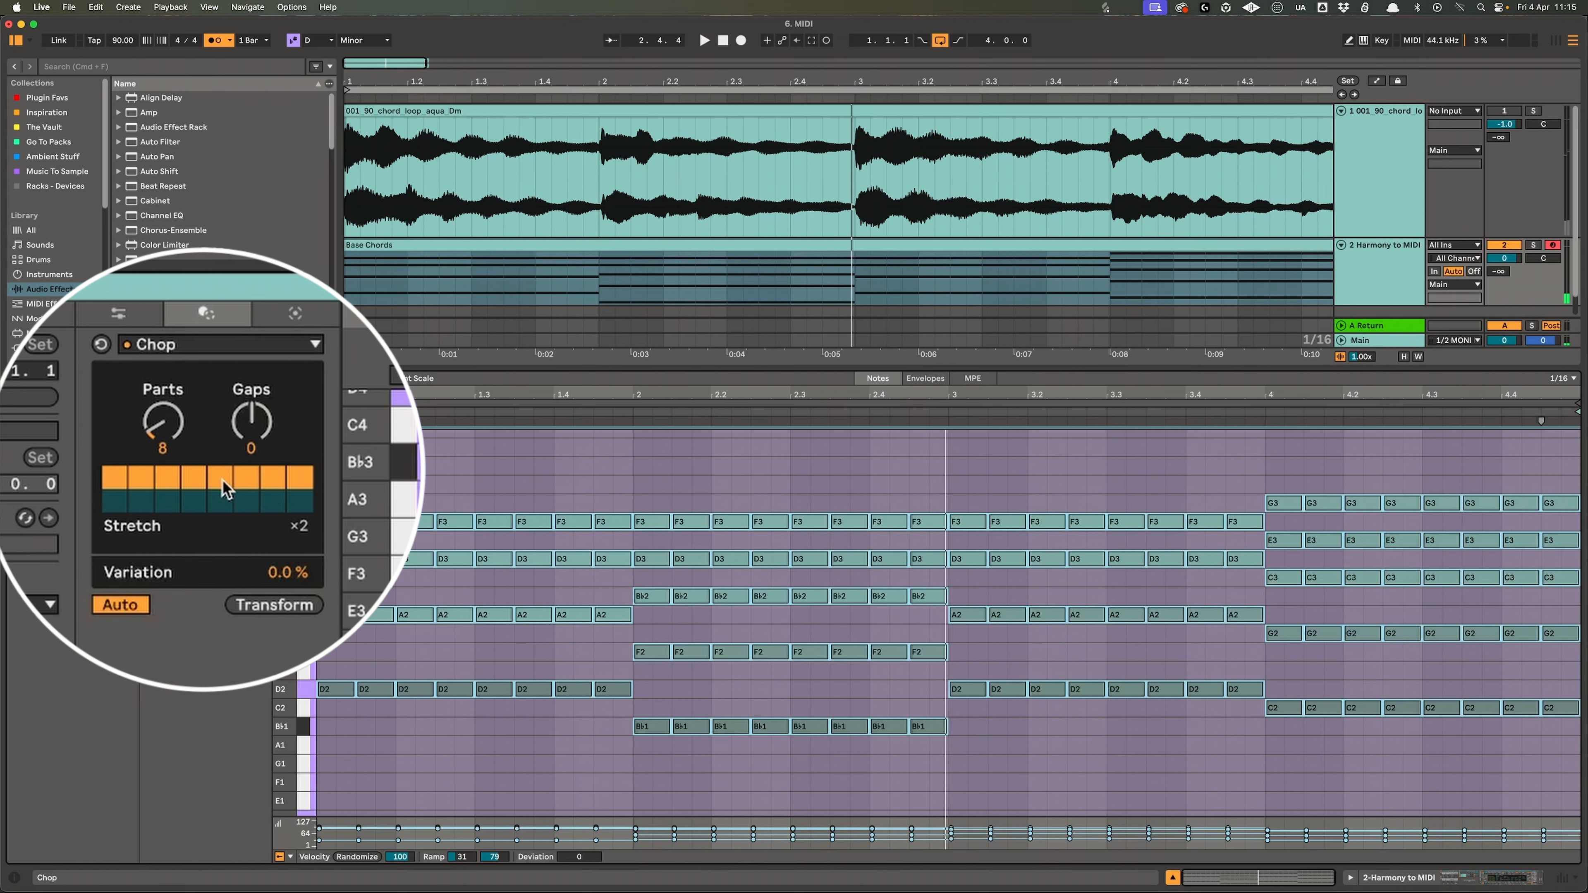
Step: Try stretching the second Chop part by ×2, play back the result, and restore the part to normal length
left_click(145, 503)
key("space")
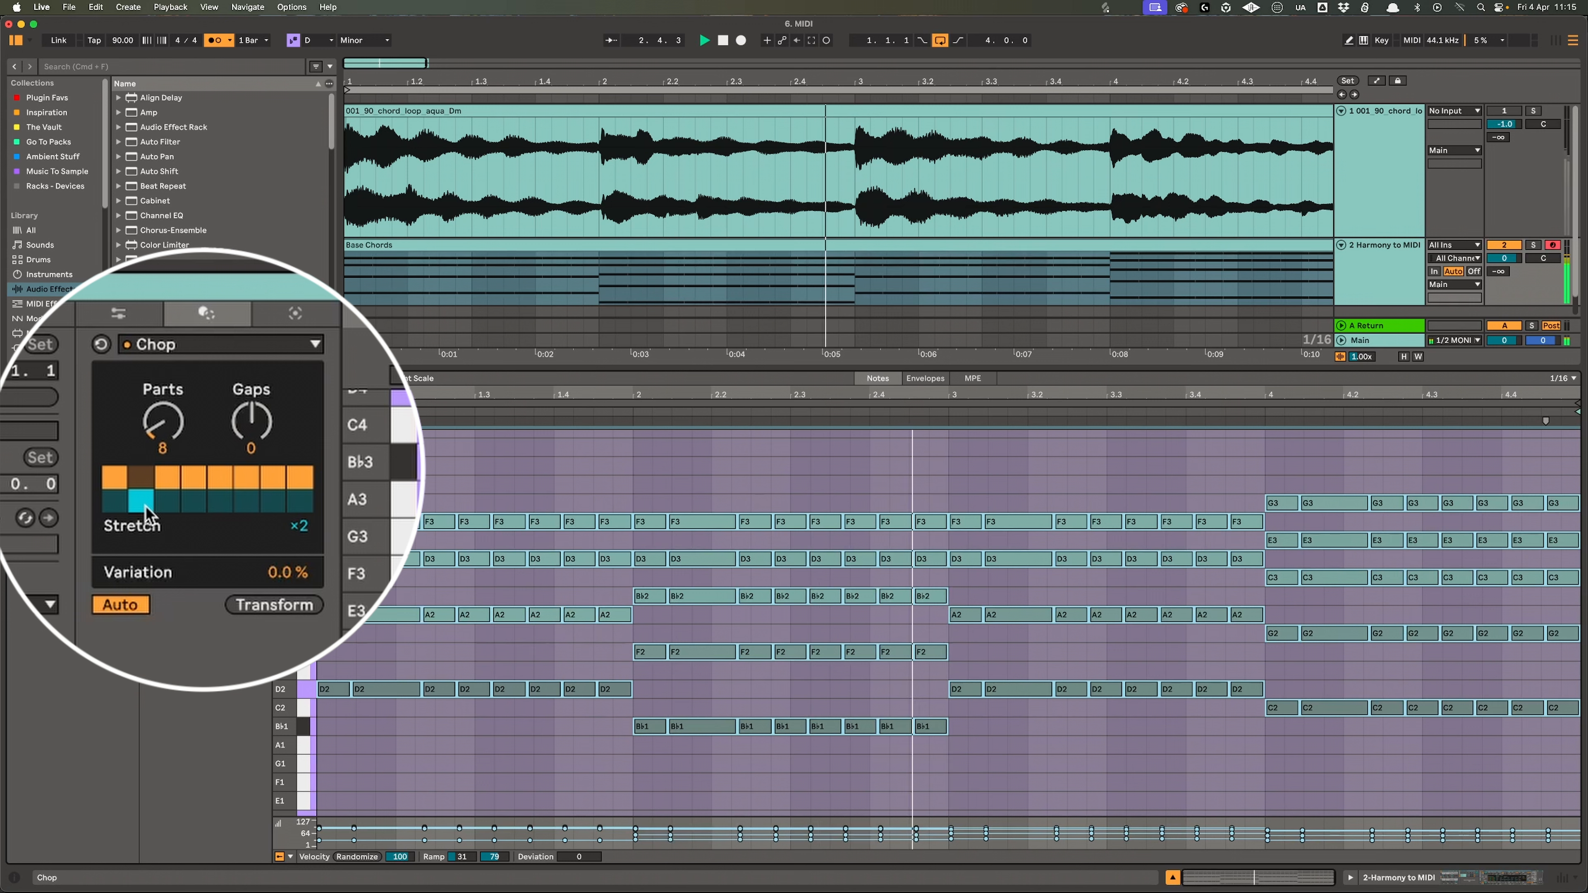
left_click(145, 479)
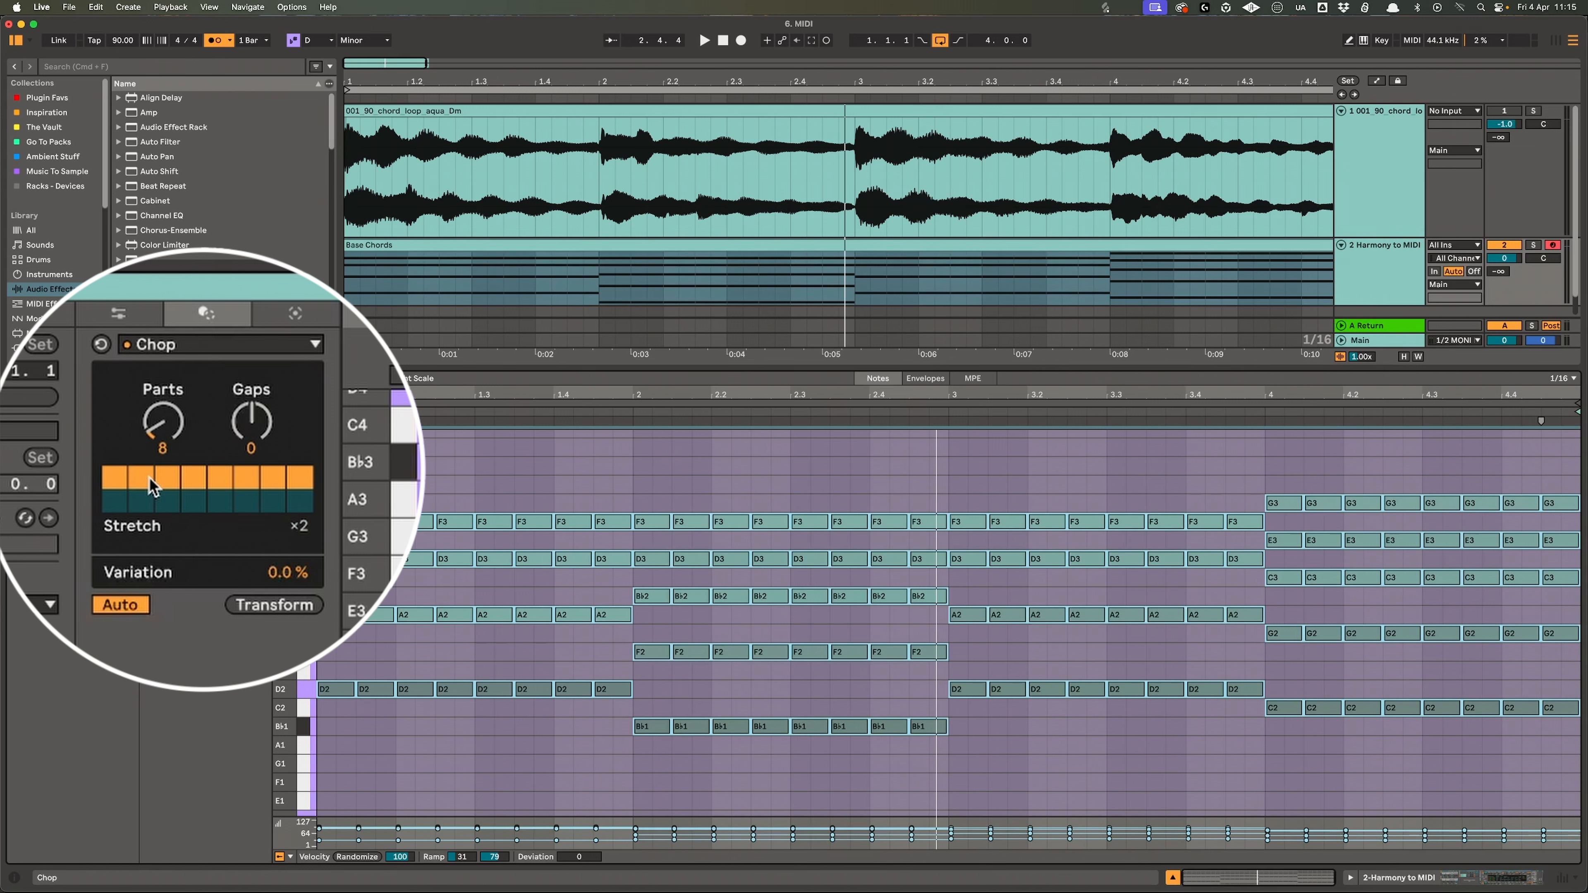
Step: Set the Chop transformation to 2 gaps, 12 parts and 59 % variation, and play back the chords
left_click_drag(251, 422, 252, 400)
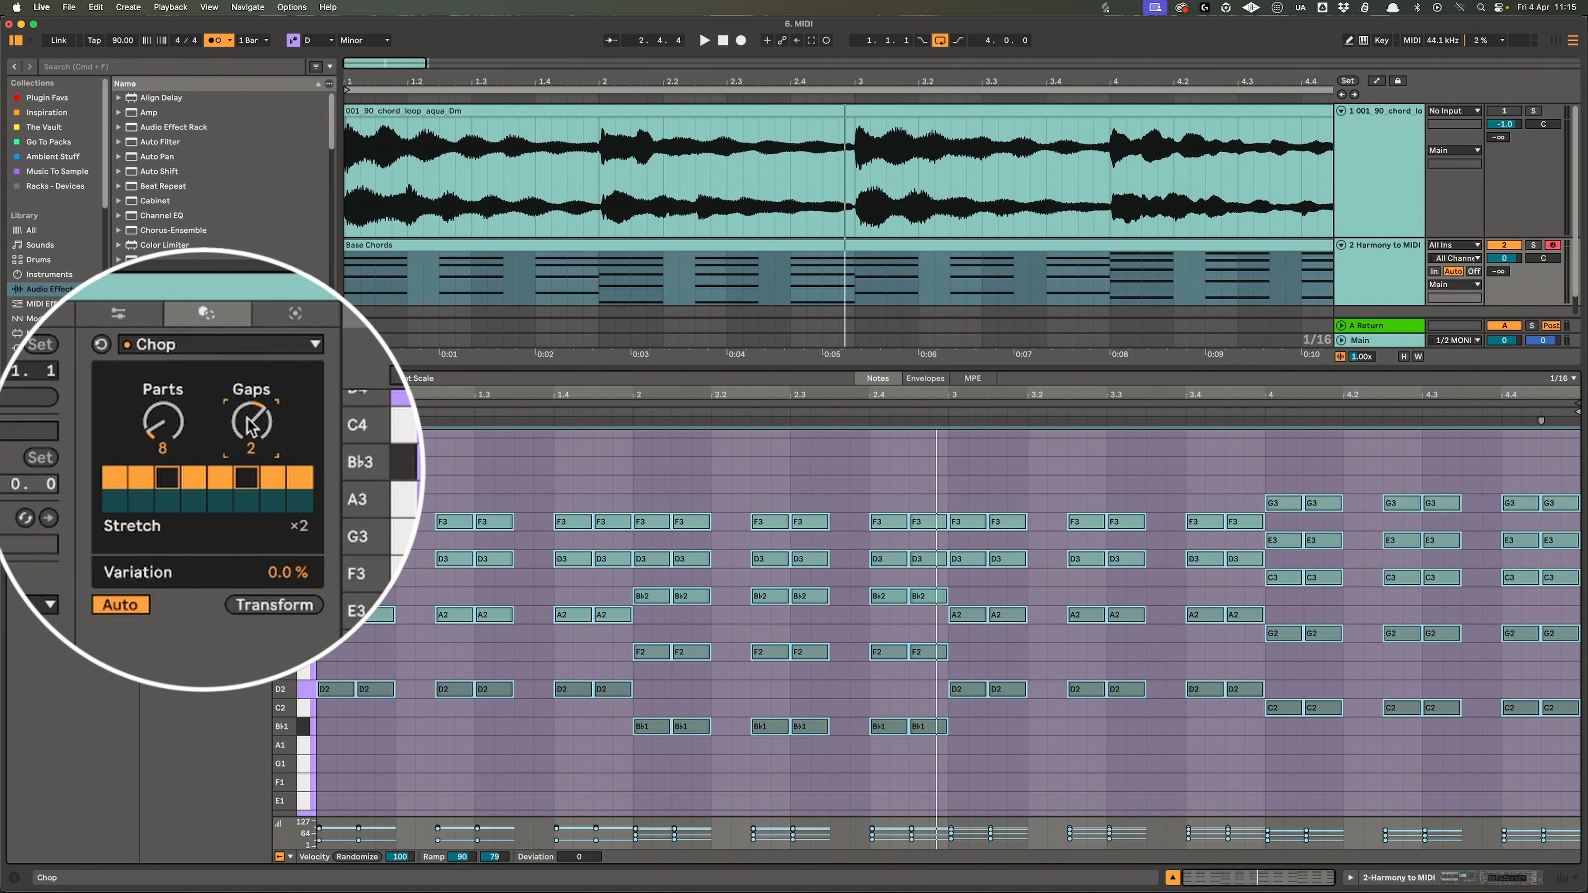
left_click_drag(147, 431, 148, 410)
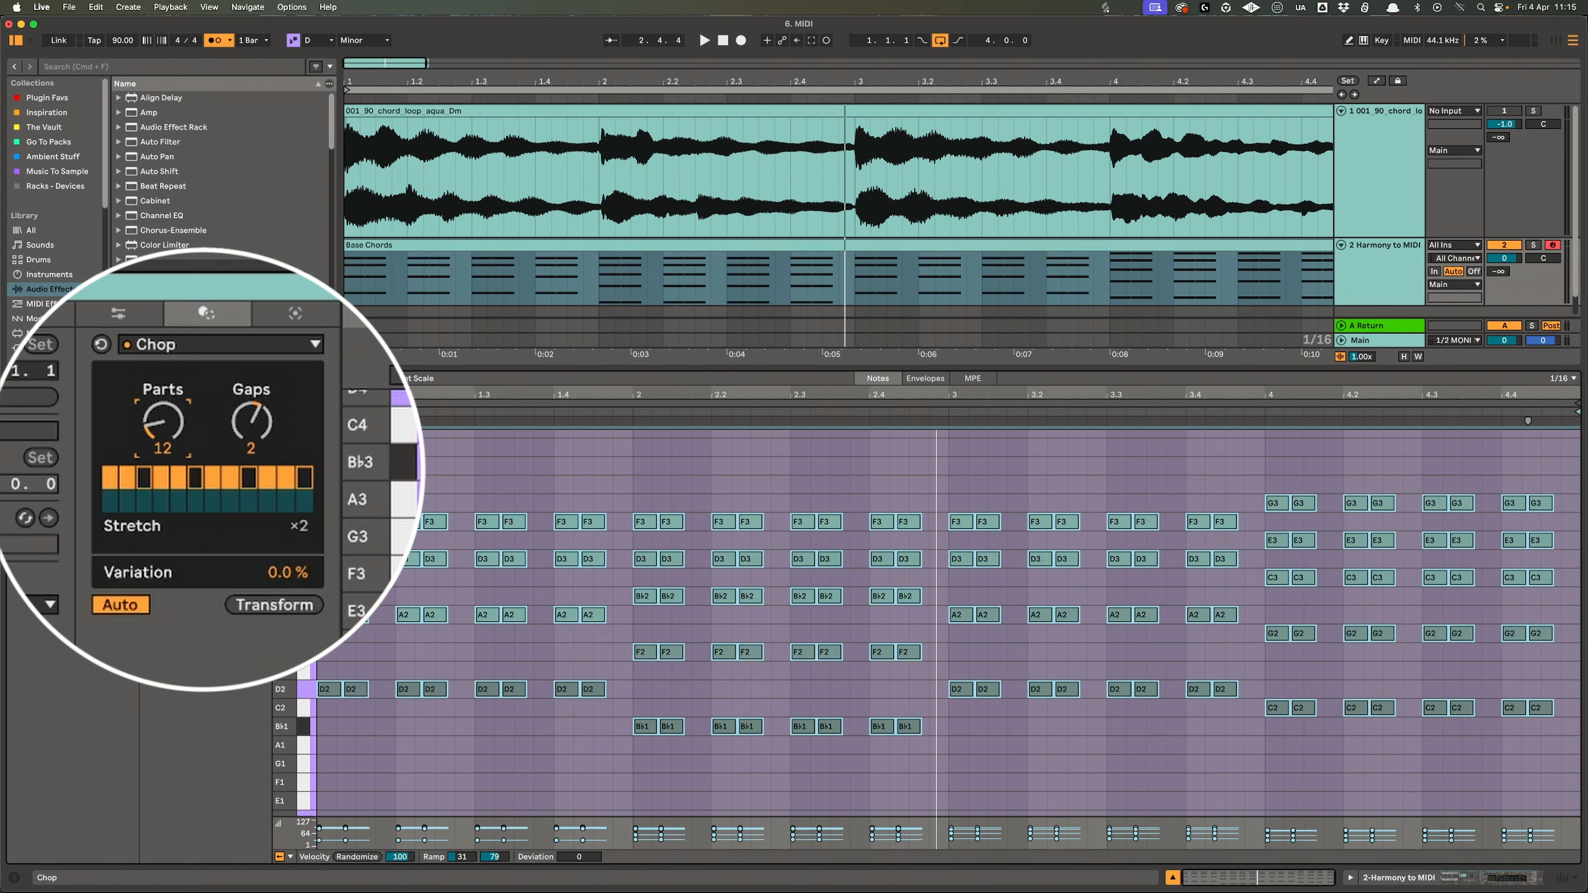
left_click_drag(273, 579, 277, 579)
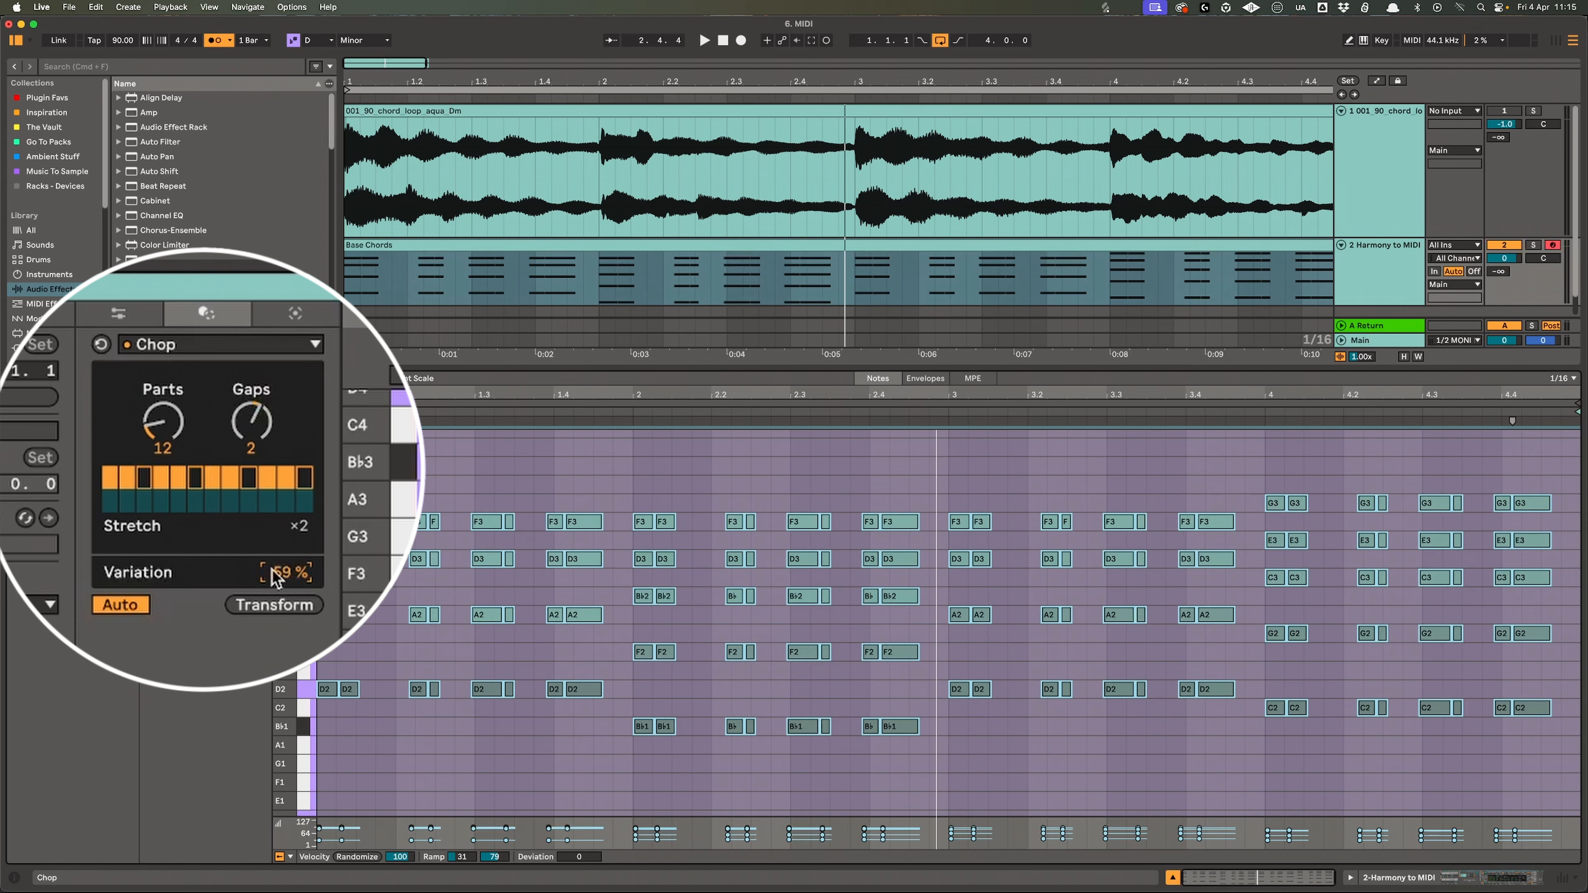
key("space")
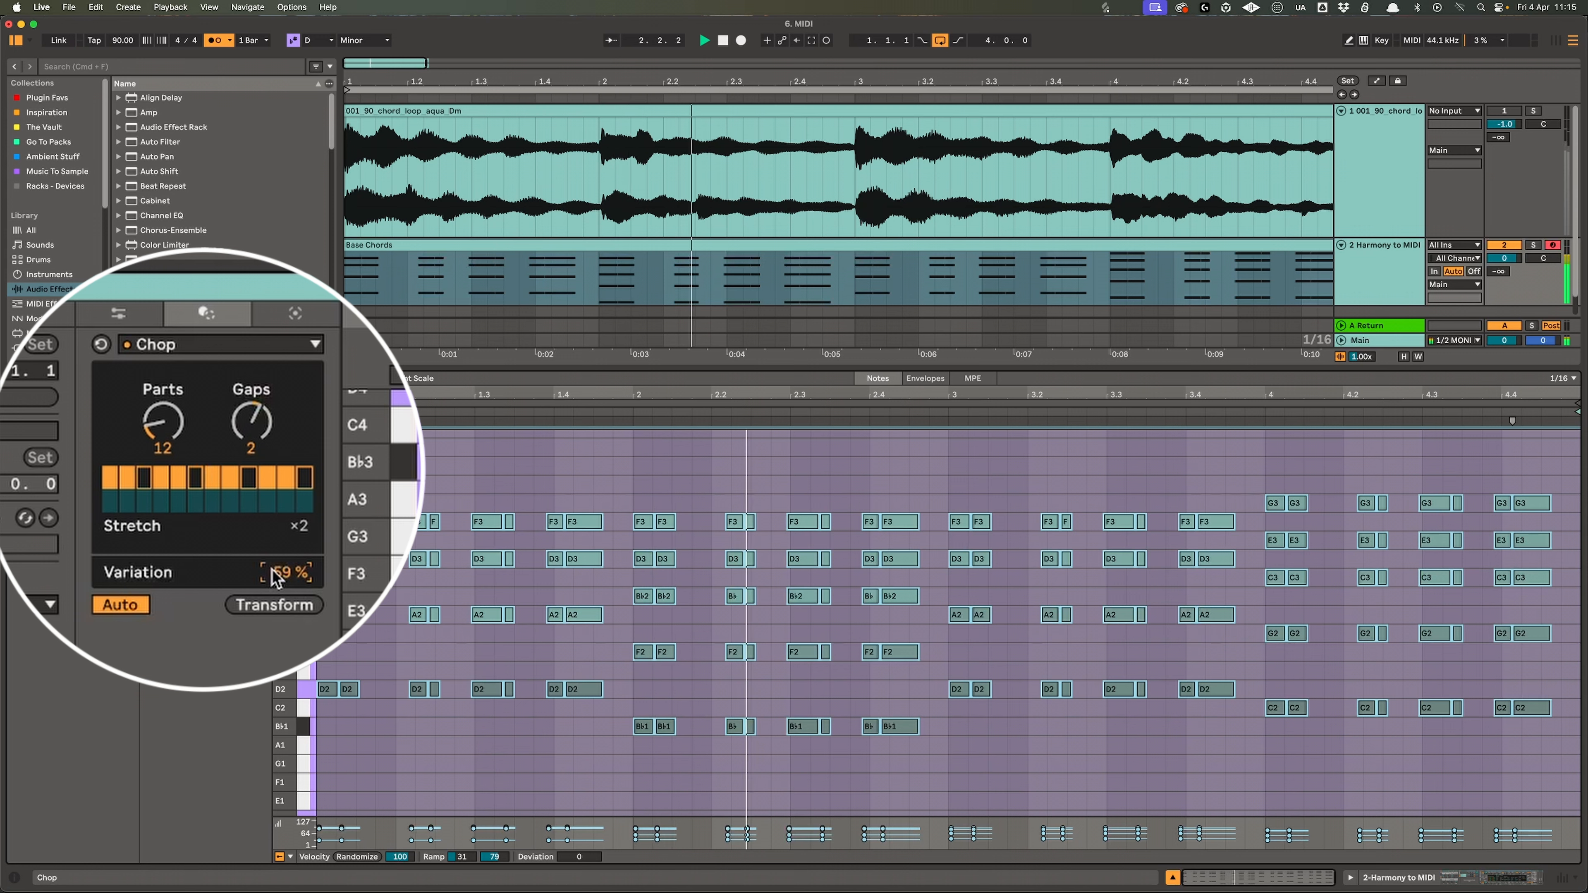
Step: Set Chop to 13 parts with the fifth and seventh parts stretched ×2, gaps at -1 and variation at 83 %
left_click_drag(162, 422, 162, 418)
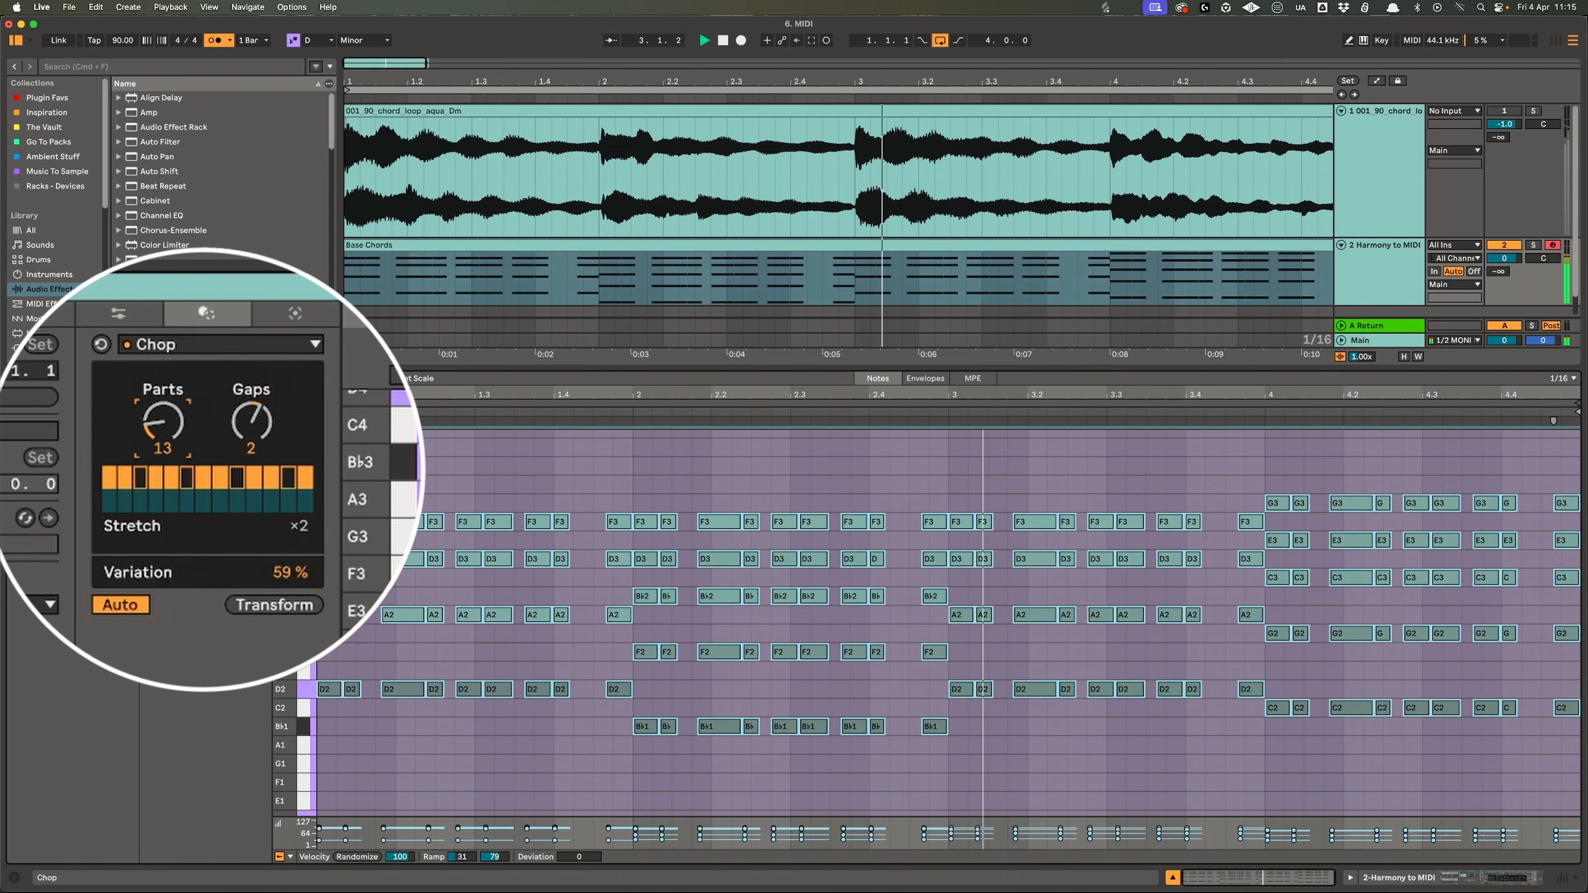
left_click(175, 499)
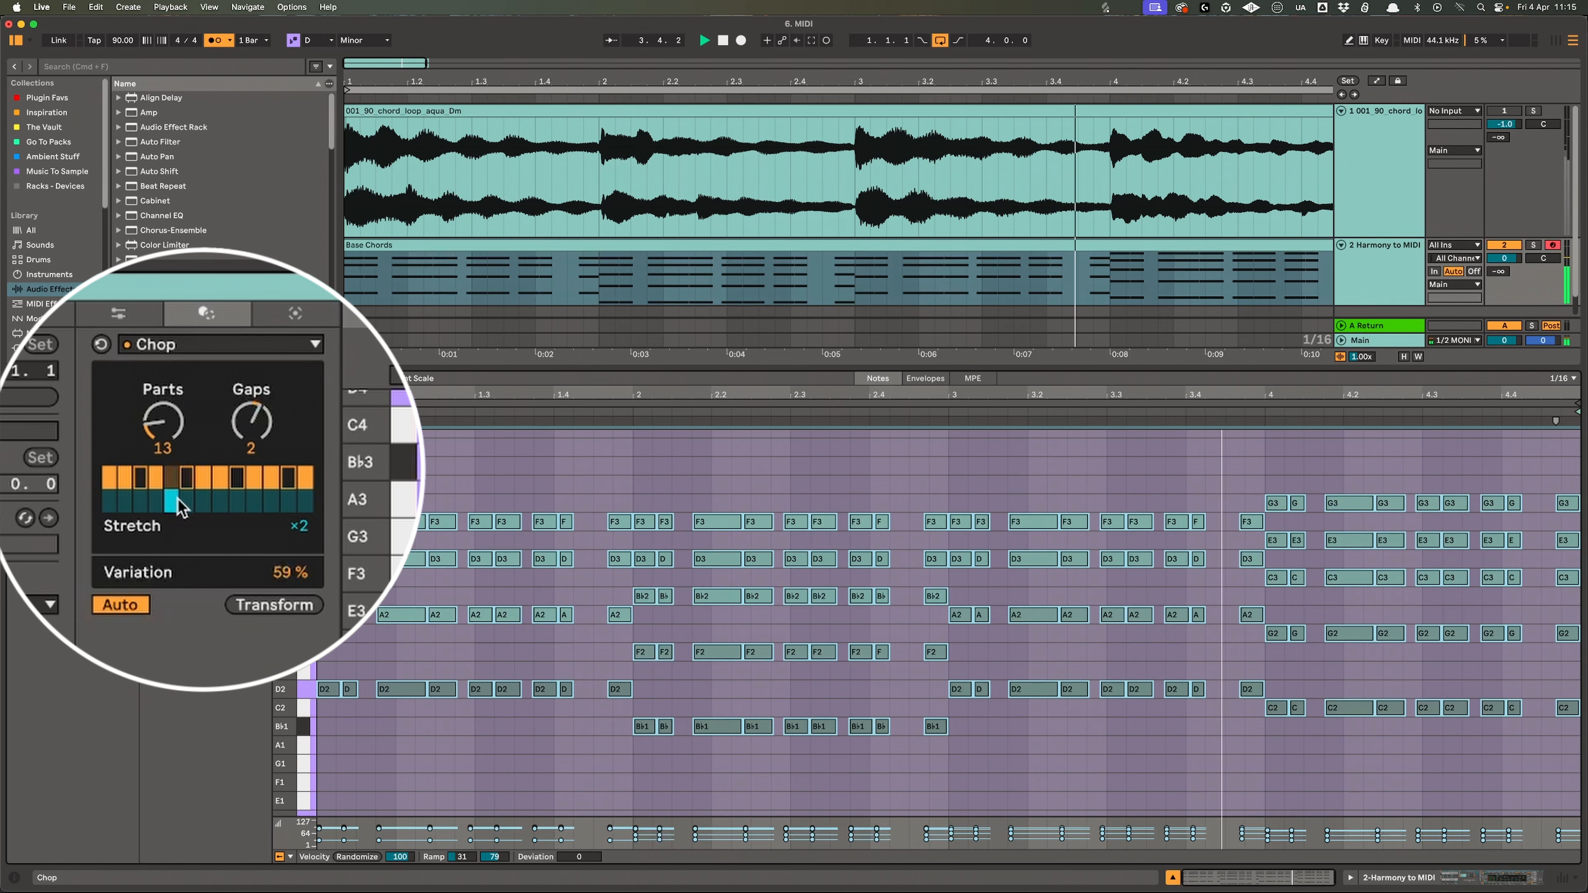
left_click(203, 500)
left_click_drag(253, 436, 253, 444)
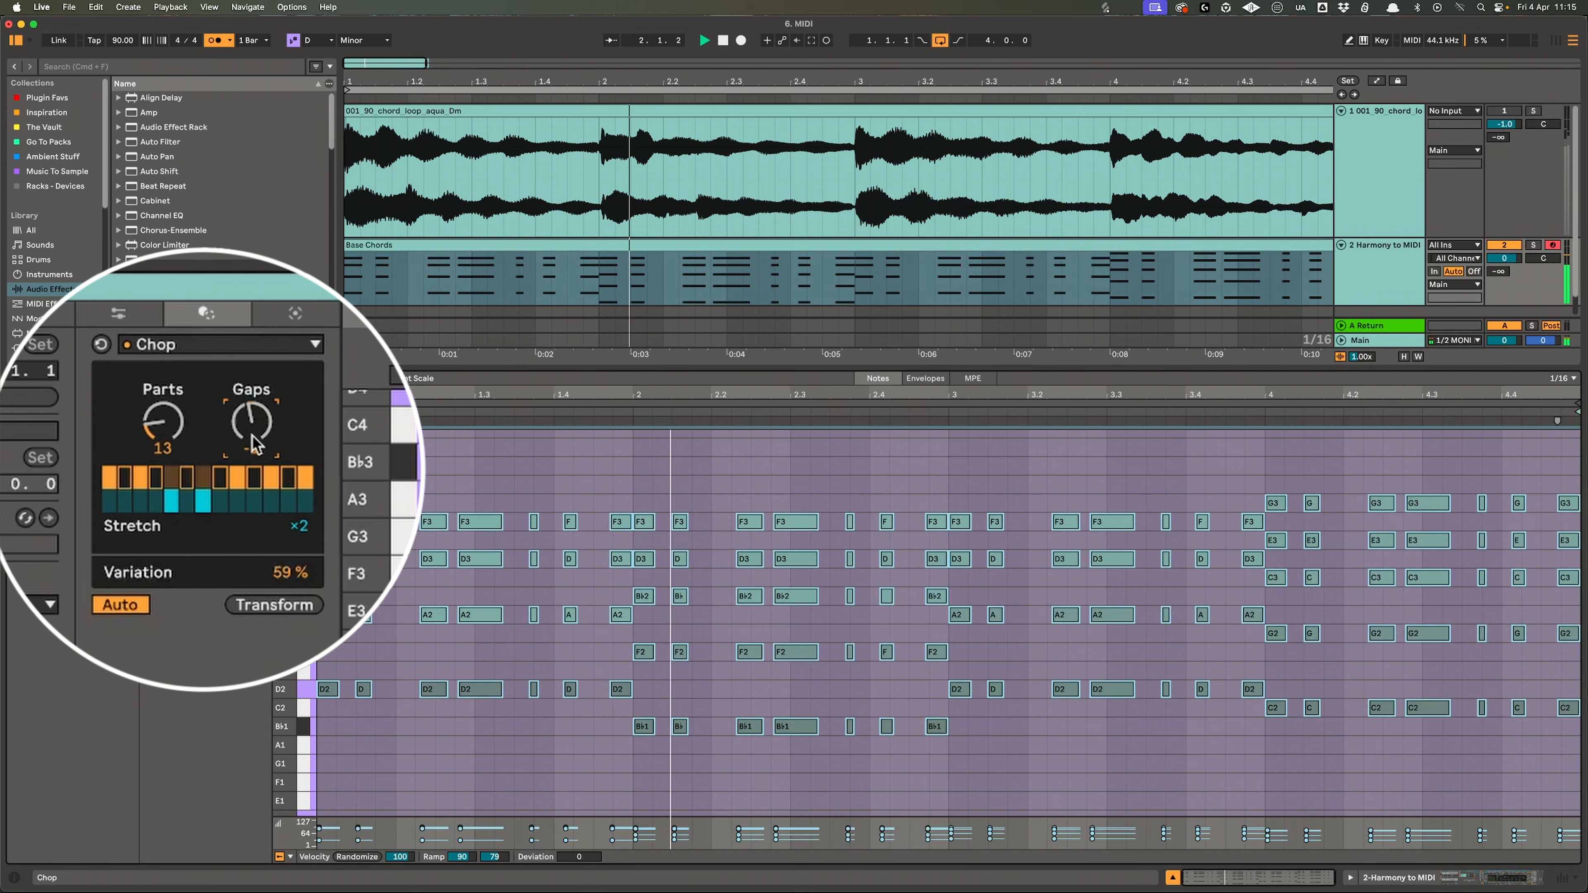
left_click_drag(288, 570, 273, 514)
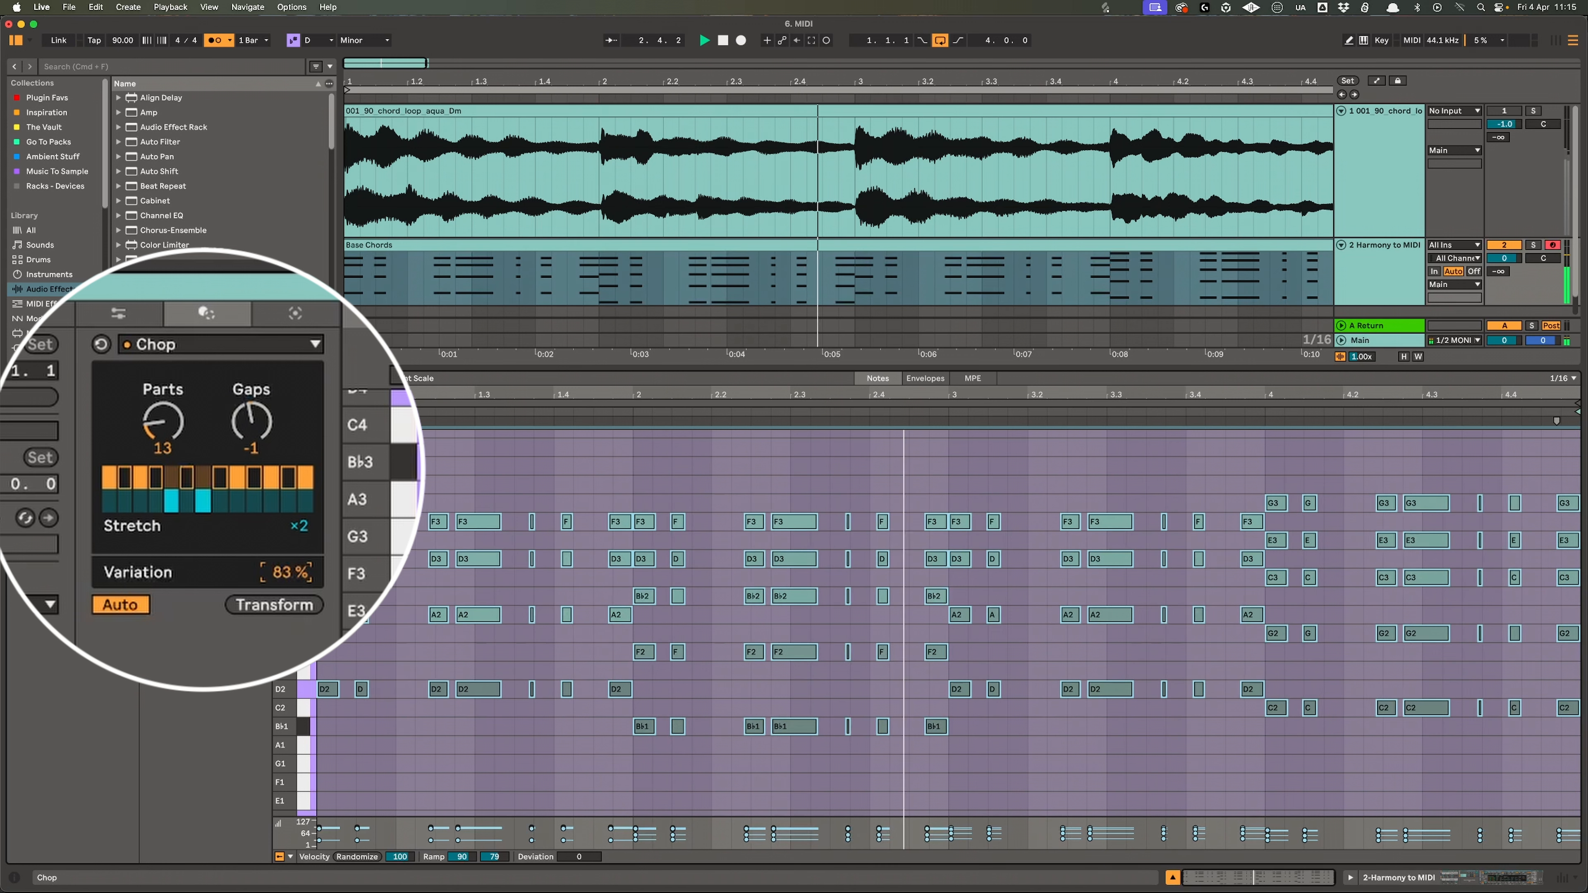
Step: Stretch the eleventh and third Chop parts, reactivate the second and fourth parts, and reapply the transformation for a new random variation
left_click(269, 504)
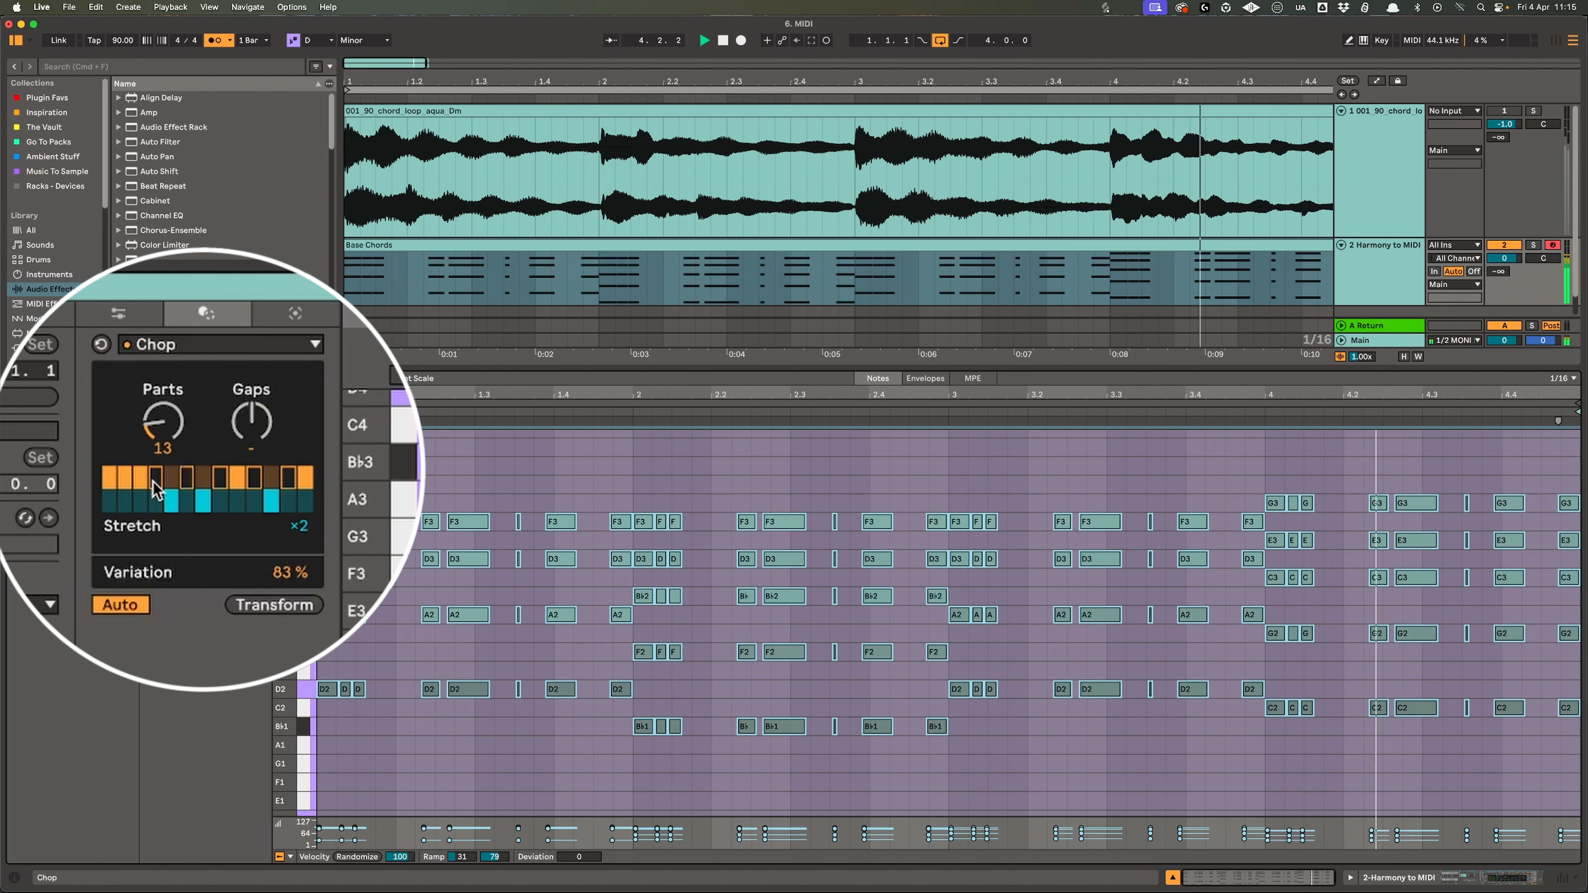
left_click_drag(126, 481, 152, 480)
left_click(139, 499)
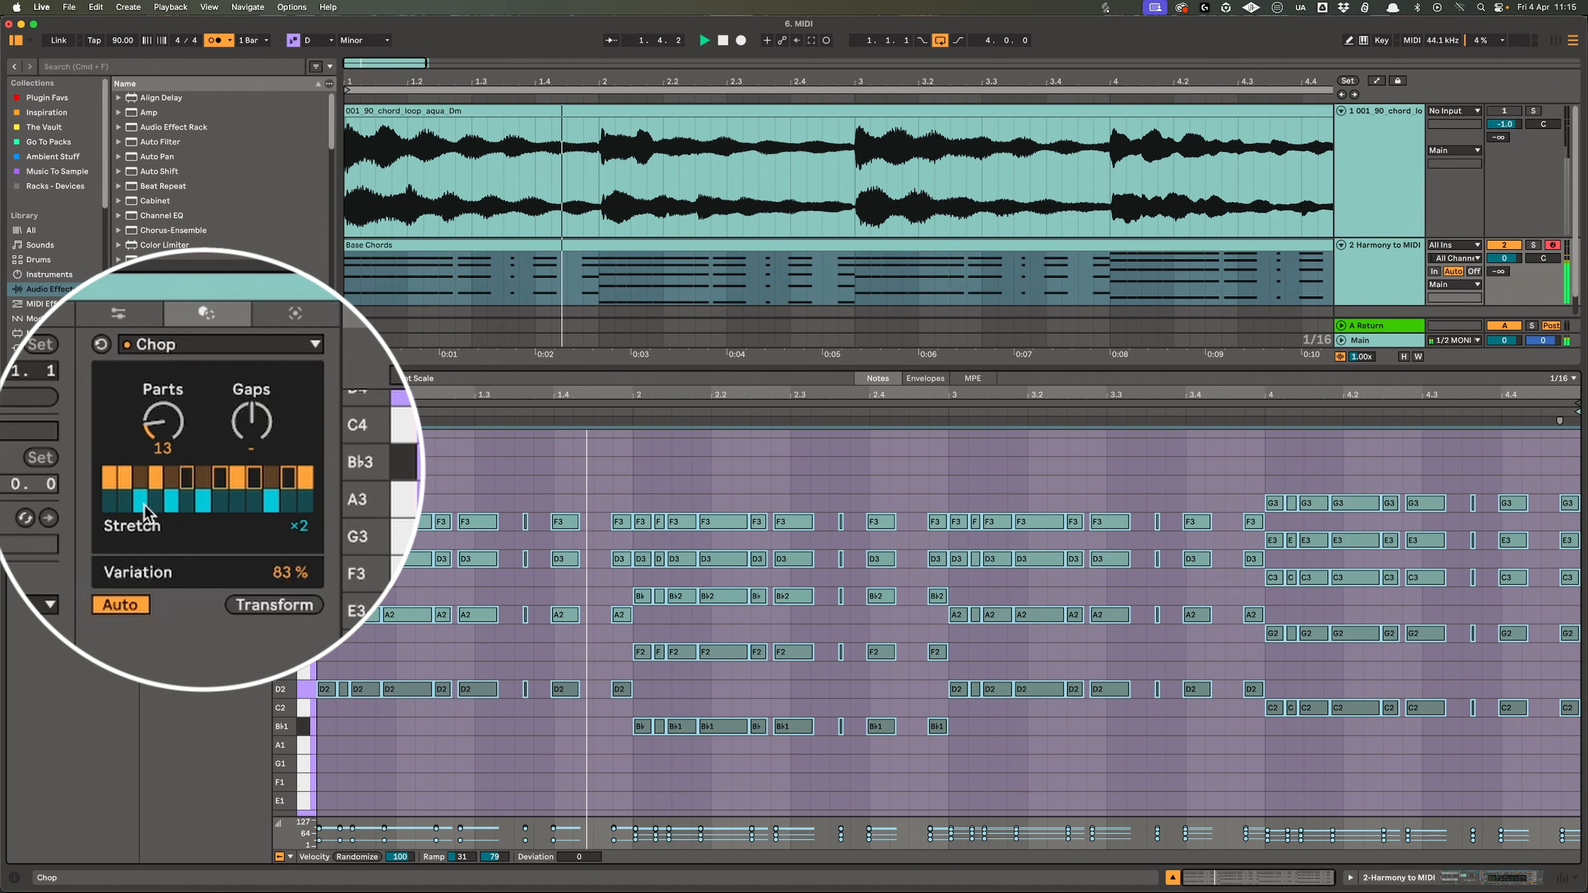
left_click(272, 601)
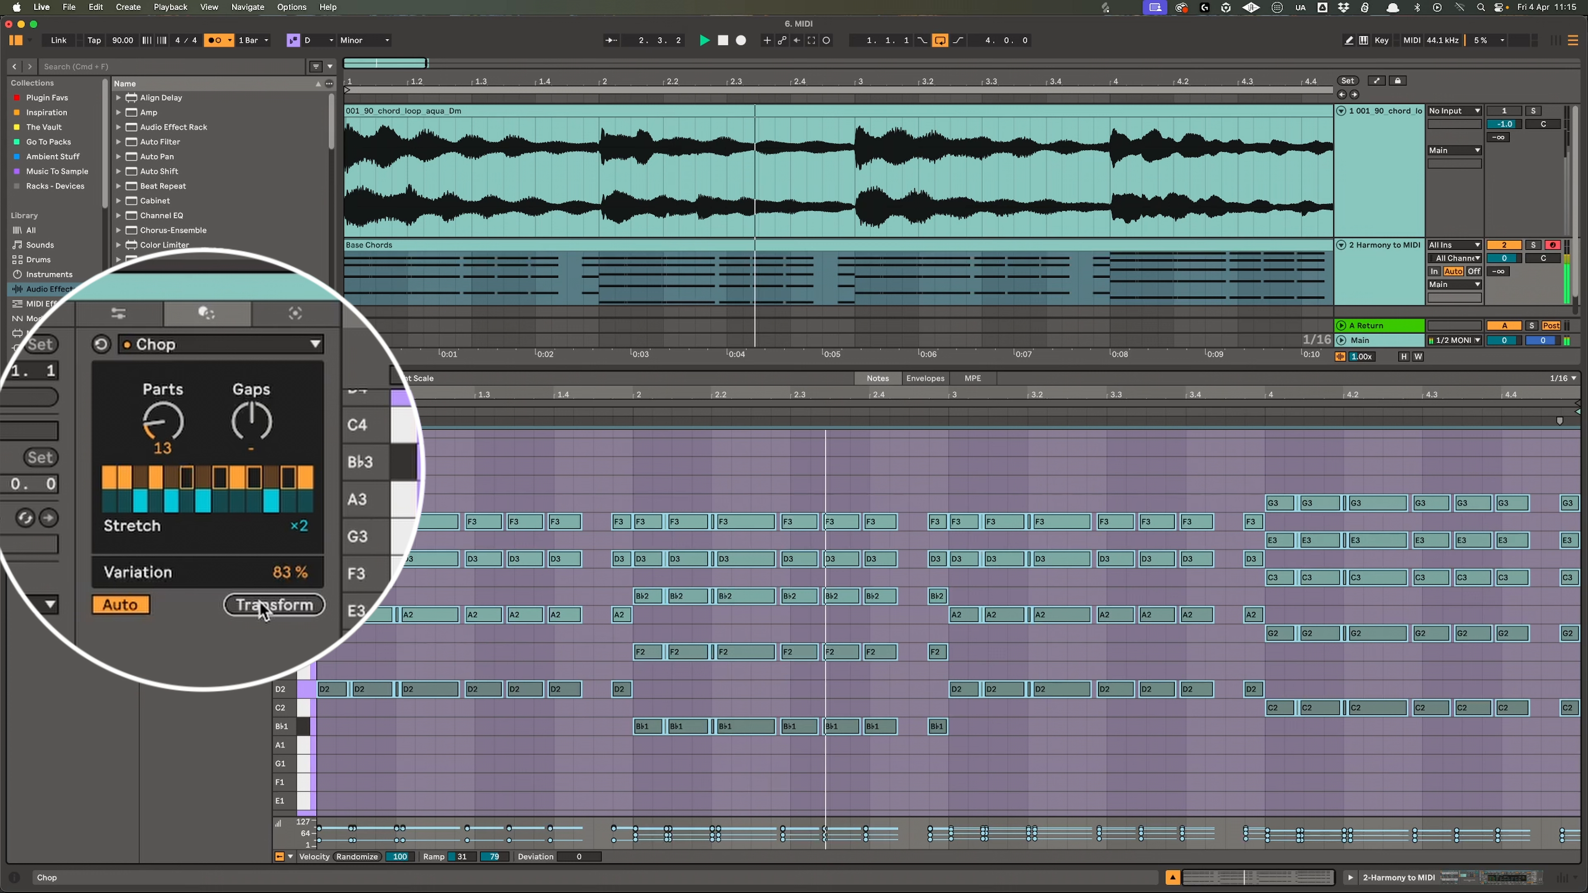
Step: Set the Chop variation to 0 %, try gaps of -4 and -3, set 26 parts with 3 gaps, and stop playback
left_click_drag(289, 573, 289, 677)
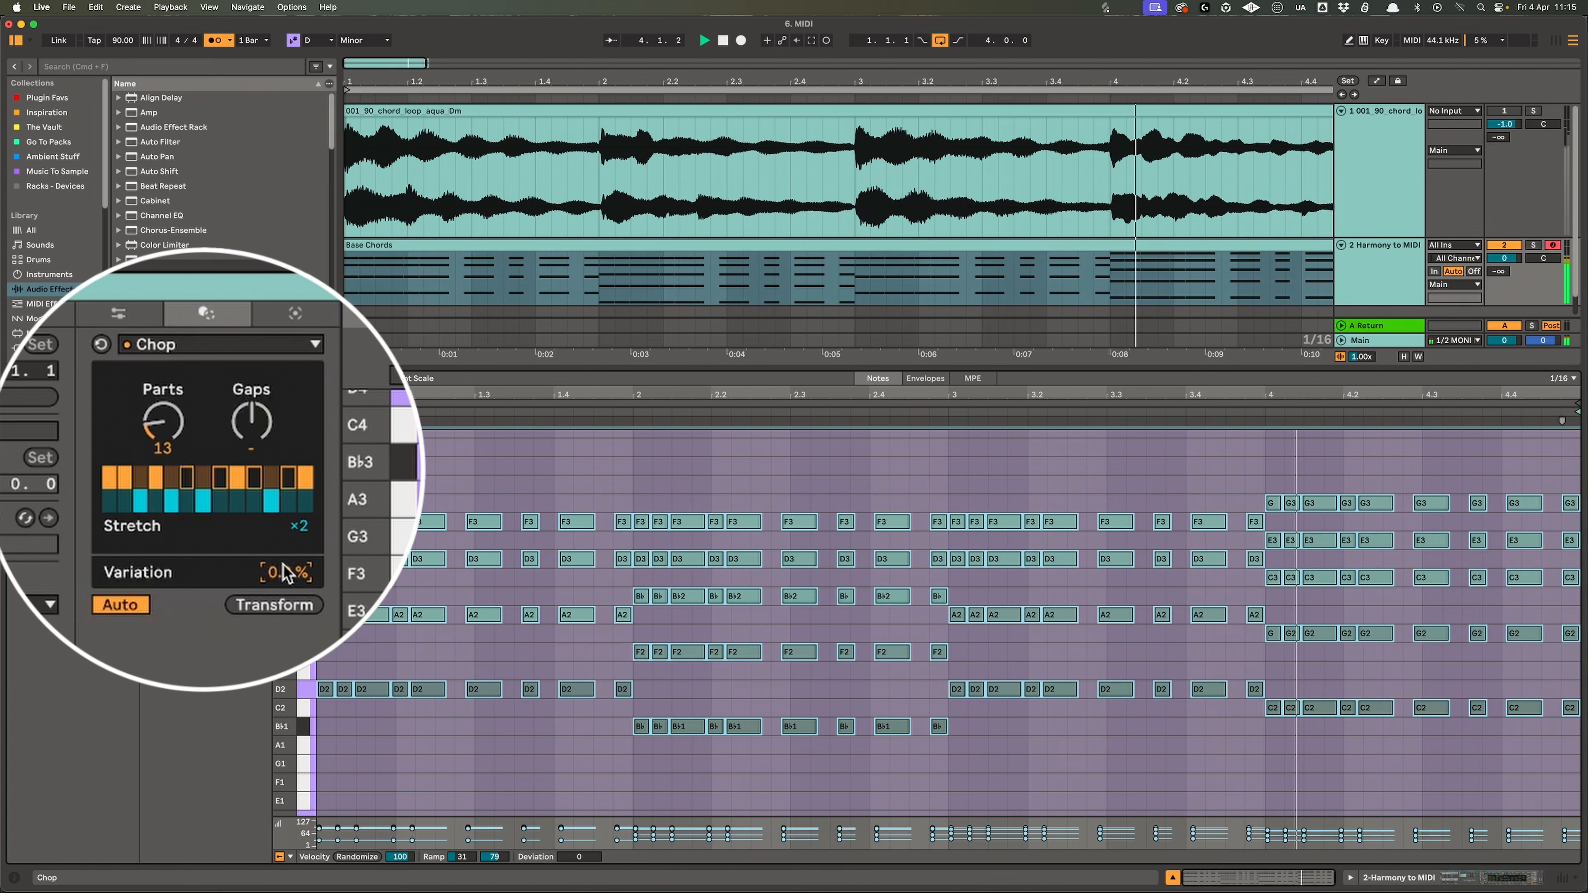
left_click_drag(259, 433, 259, 451)
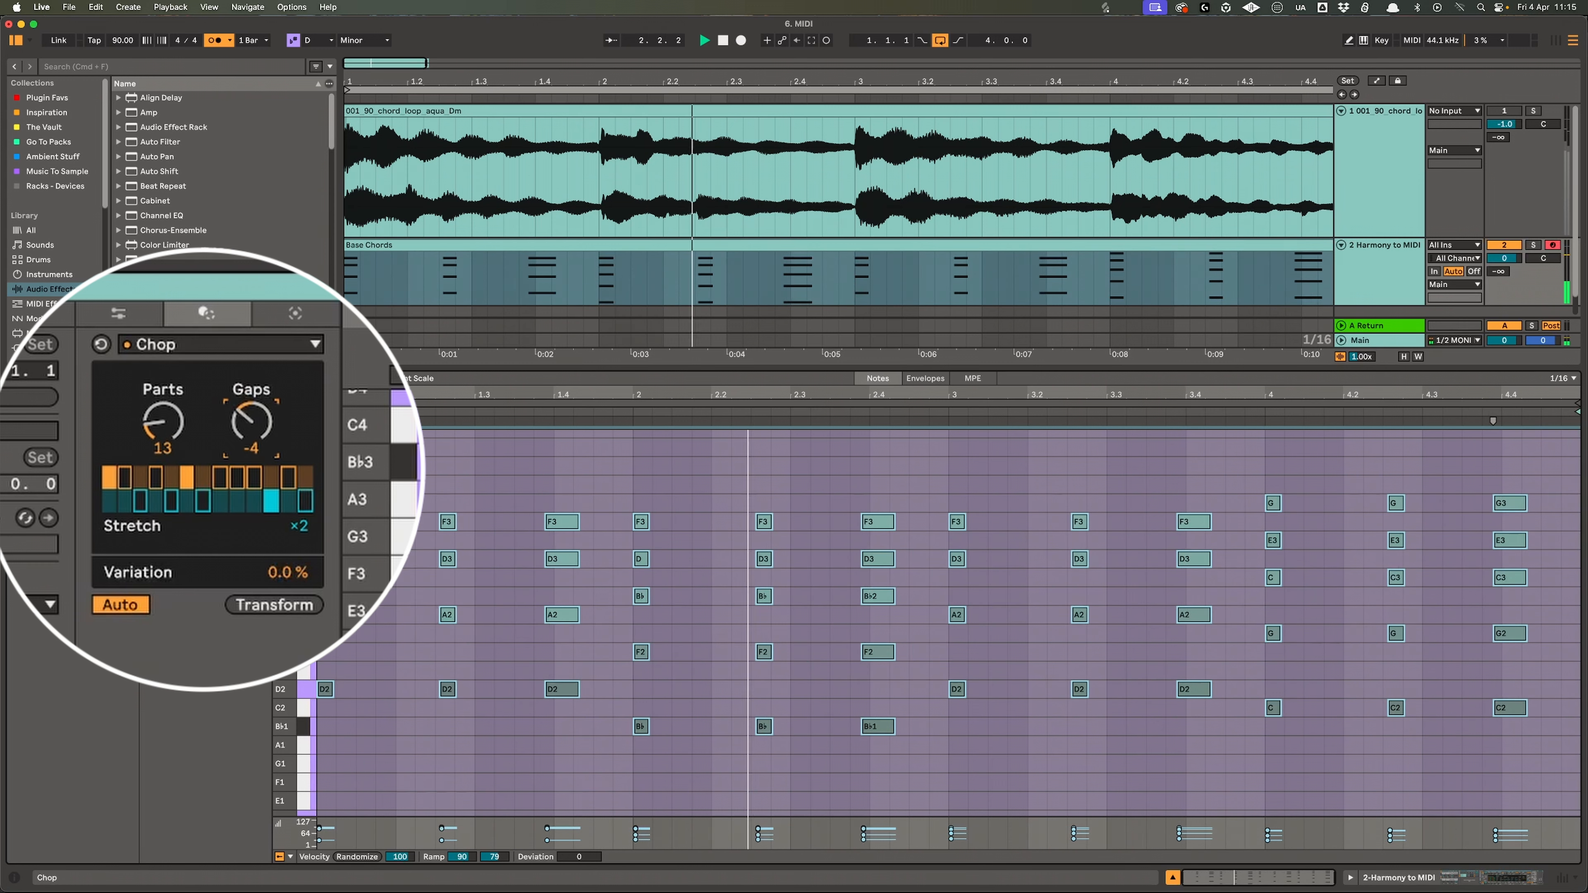
mouse_move(259, 452)
left_mouse_down()
mouse_move(259, 413)
mouse_move(252, 458)
left_mouse_up()
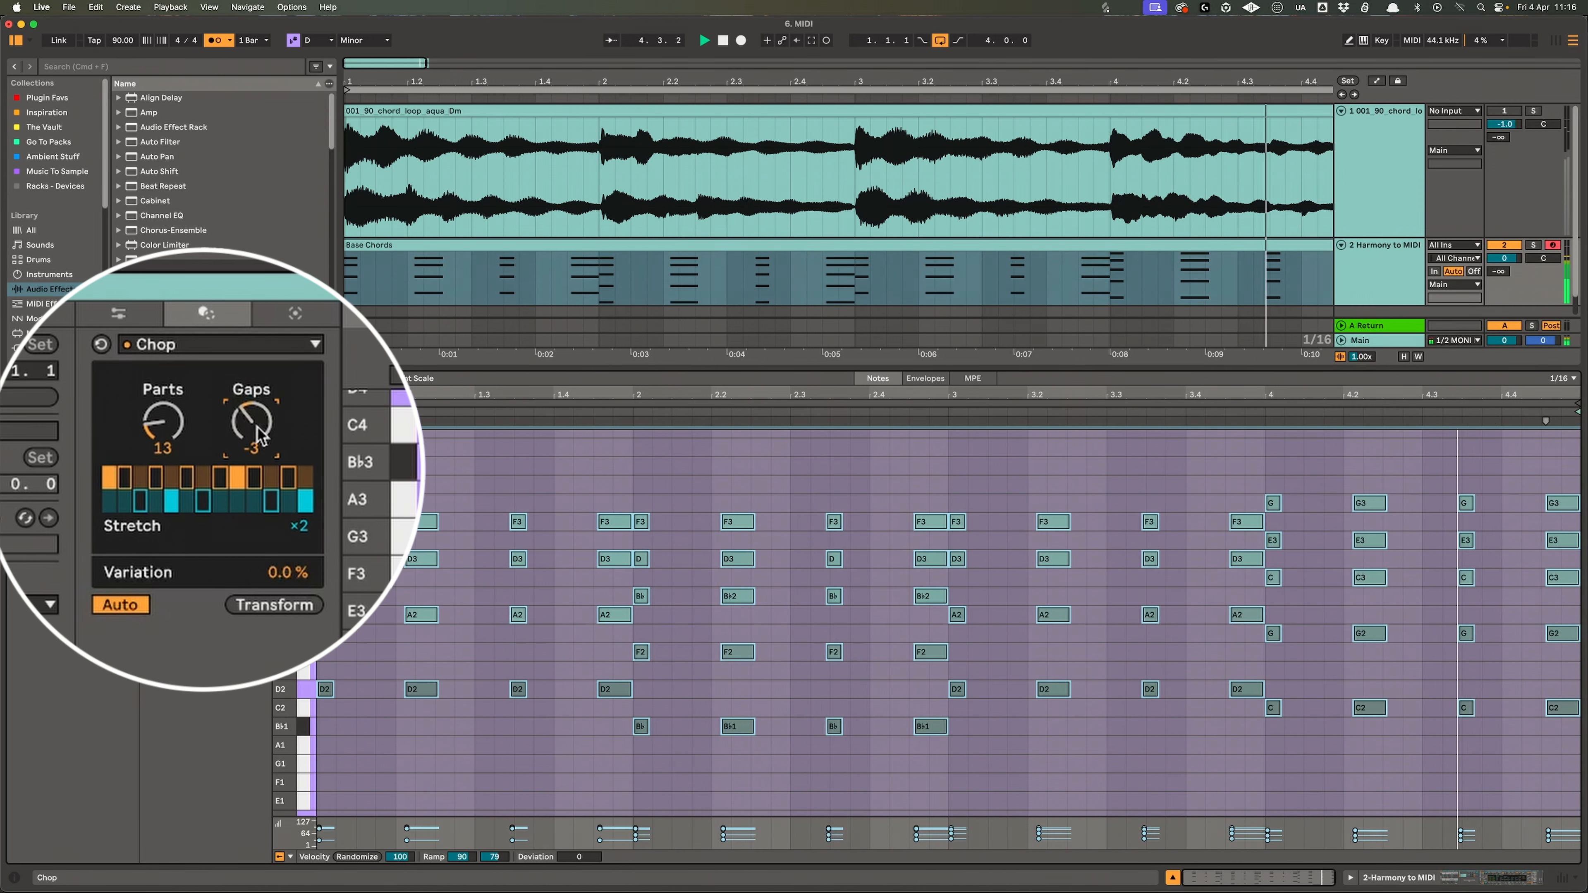
mouse_move(162, 422)
left_mouse_down()
mouse_move(162, 453)
mouse_move(162, 393)
left_mouse_up()
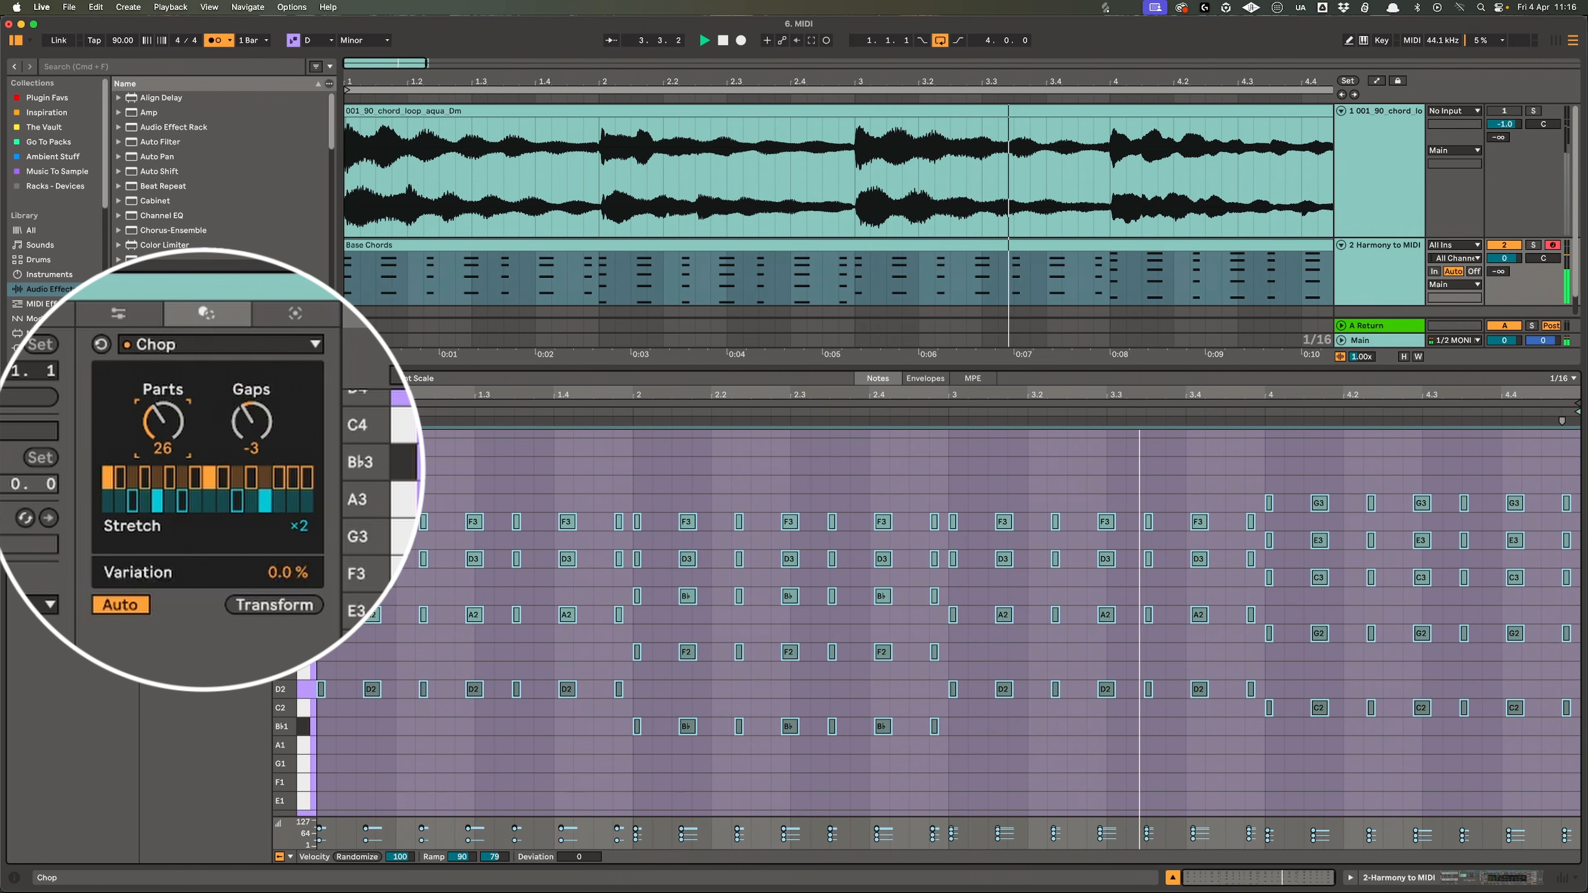
left_click_drag(252, 422, 251, 409)
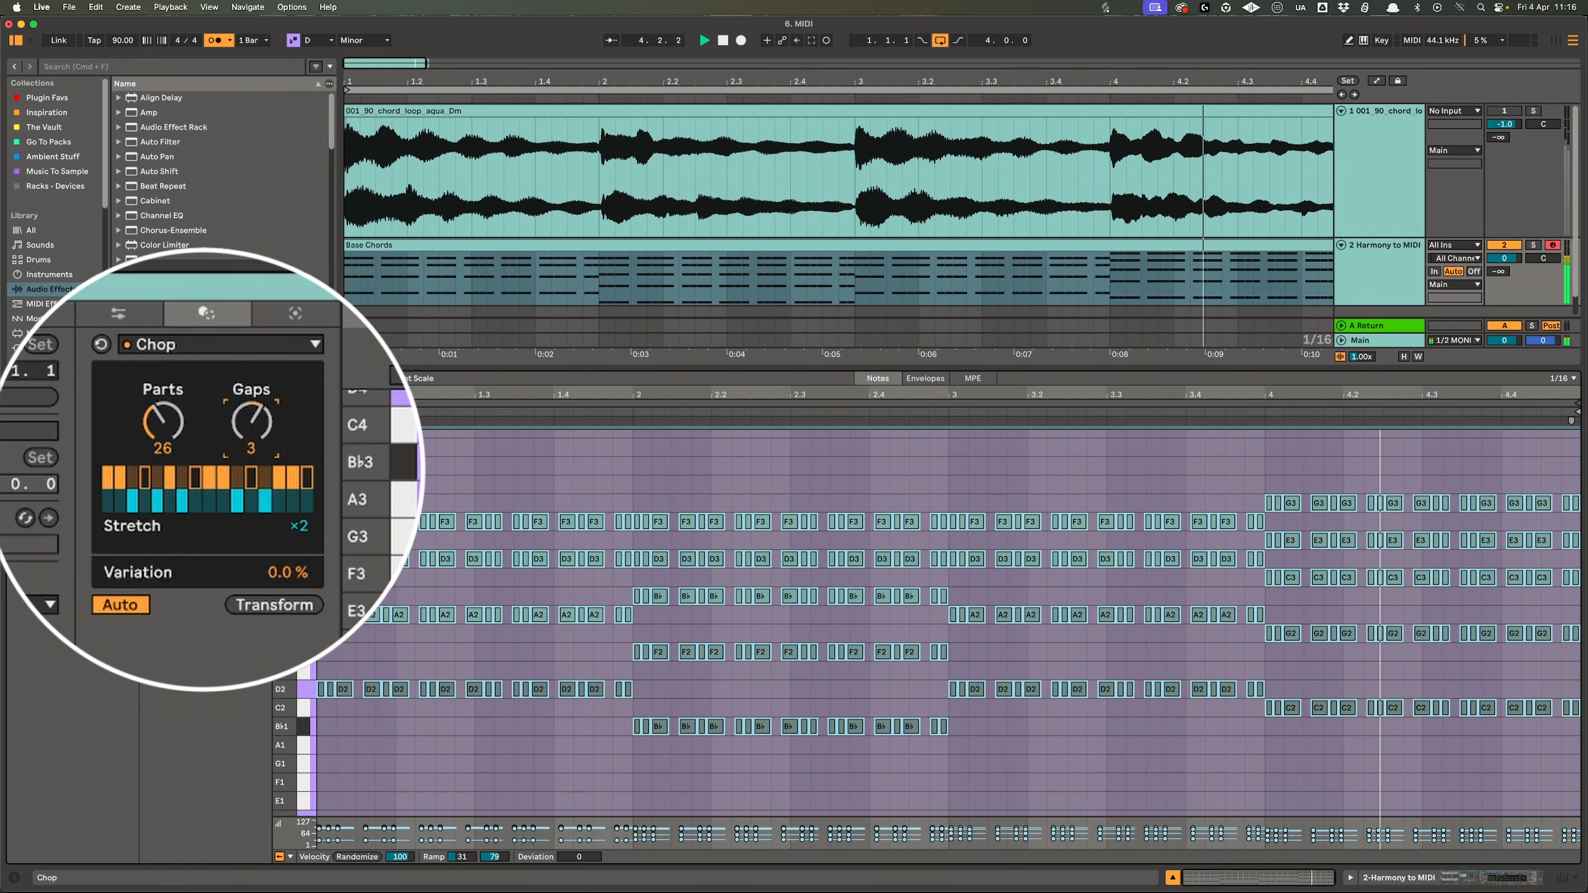
key("space")
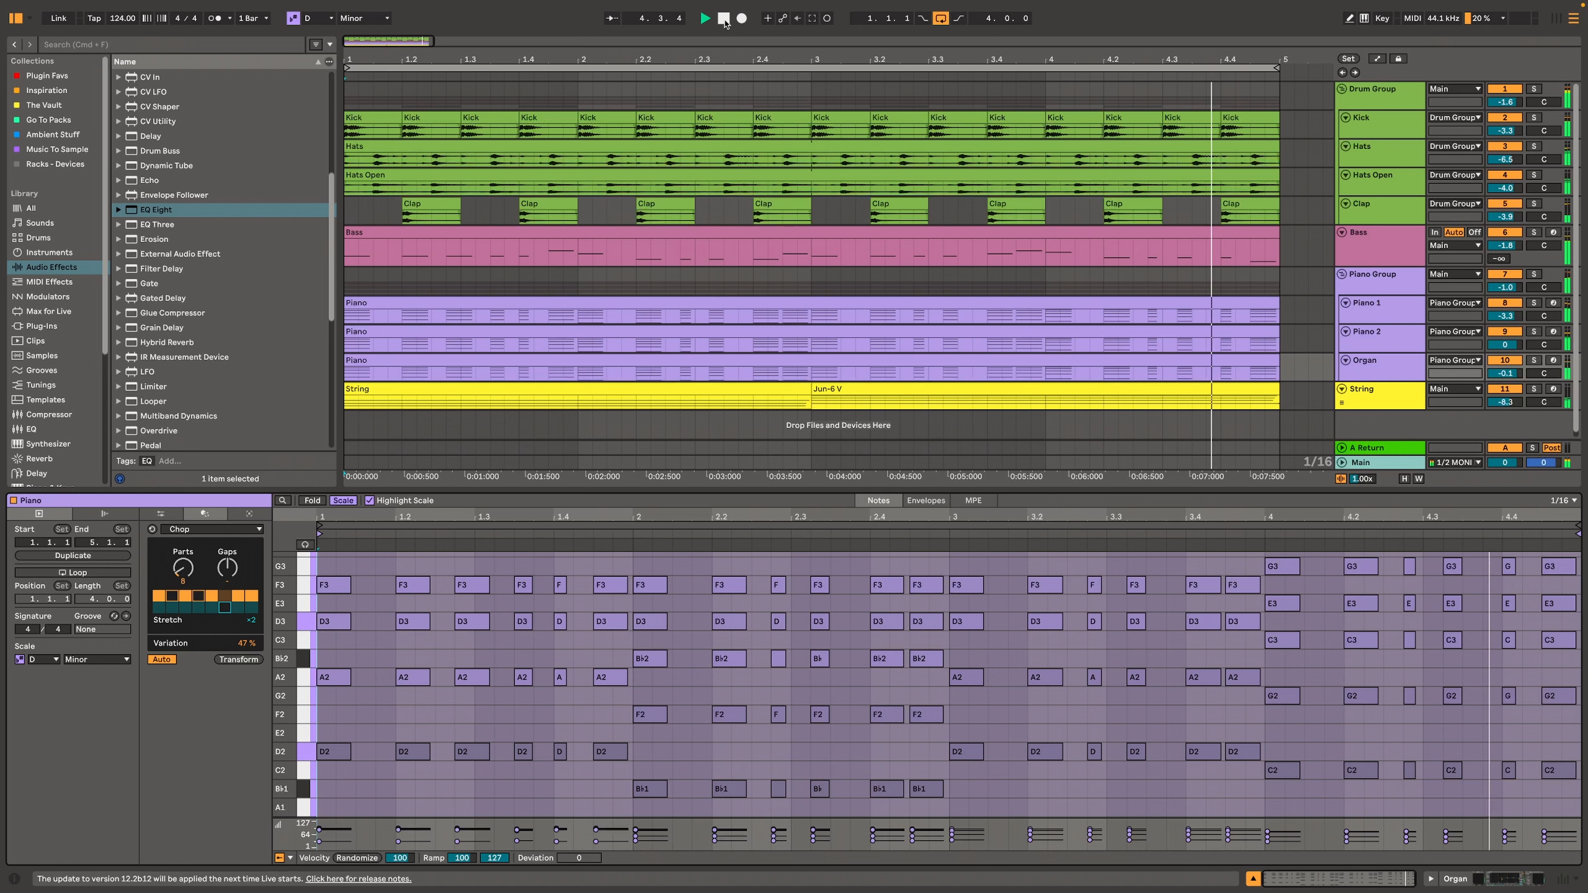
Step: Stop the full arrangement's playback, and listen to the A Sight Unseen - 2025 demo in the vocal project
left_click(724, 20)
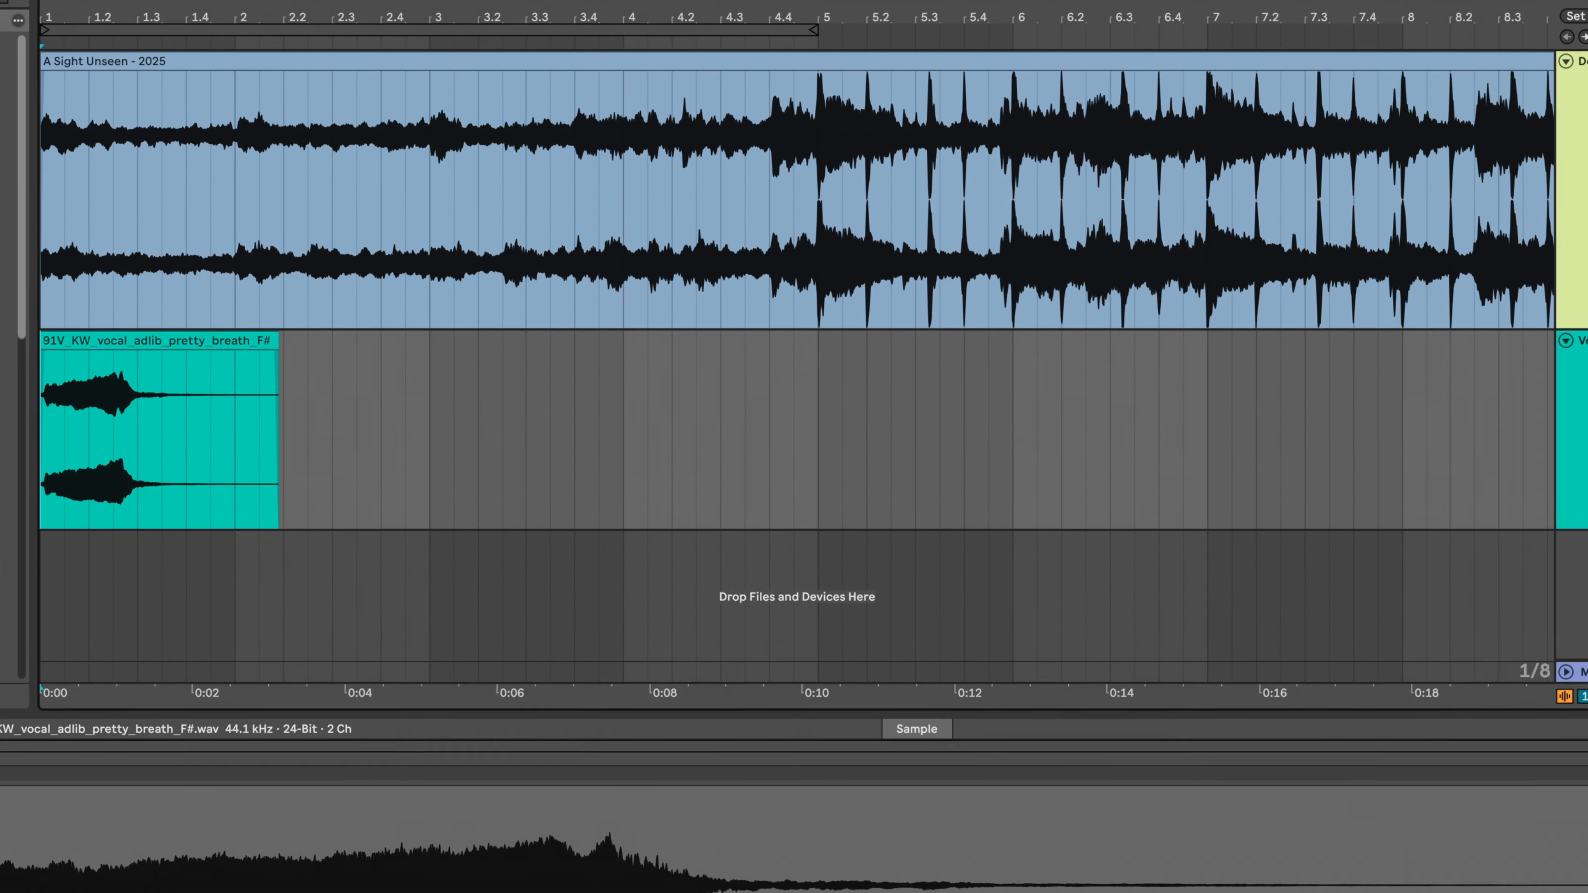
key("space")
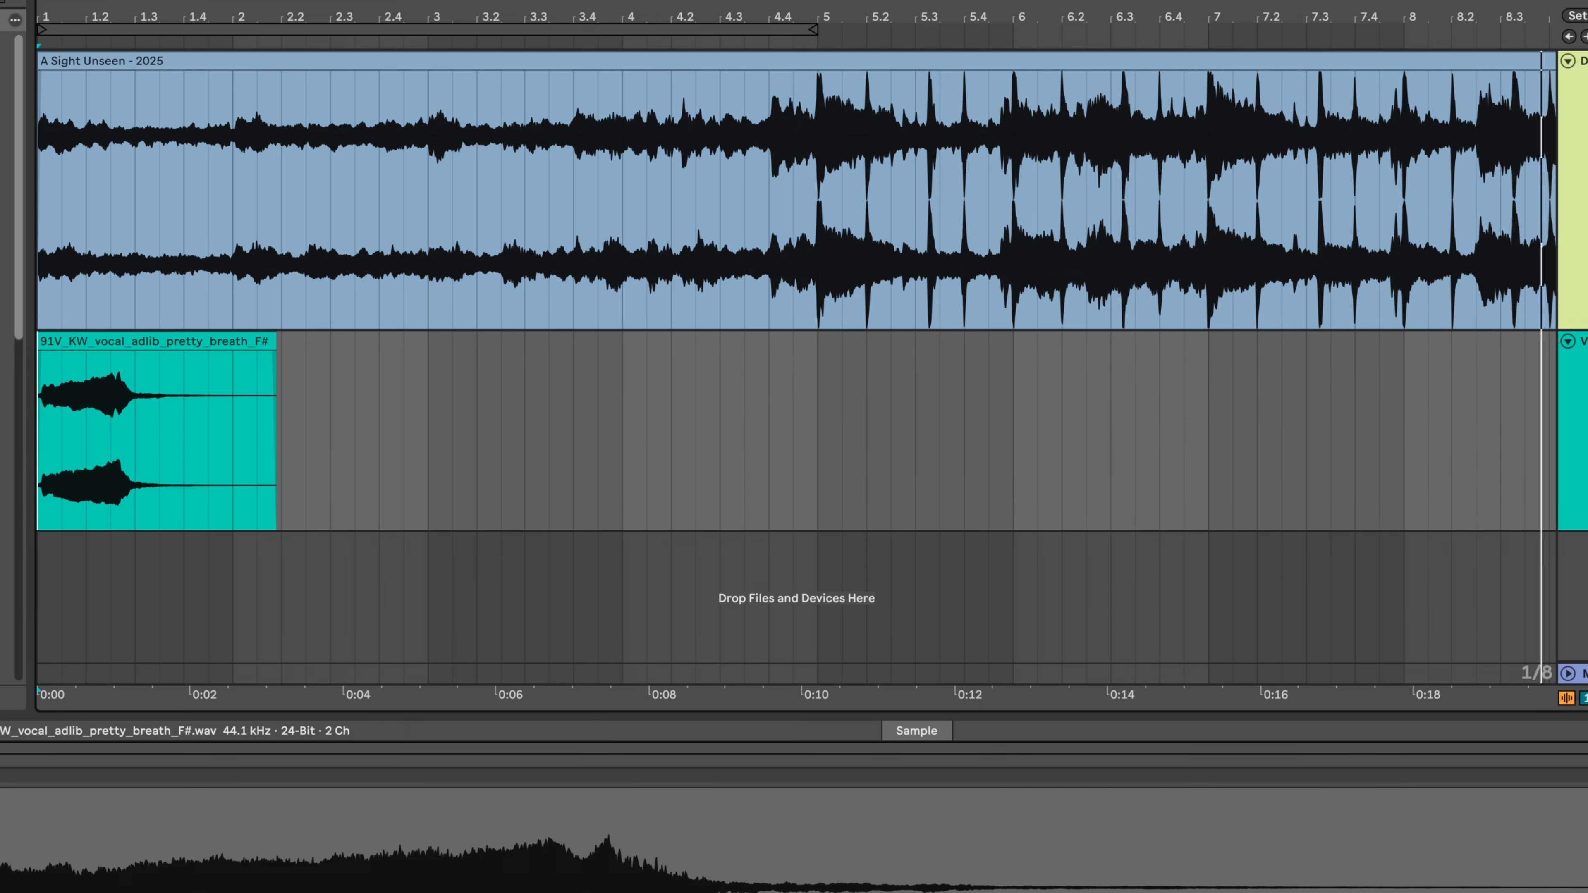
left_click(721, 20)
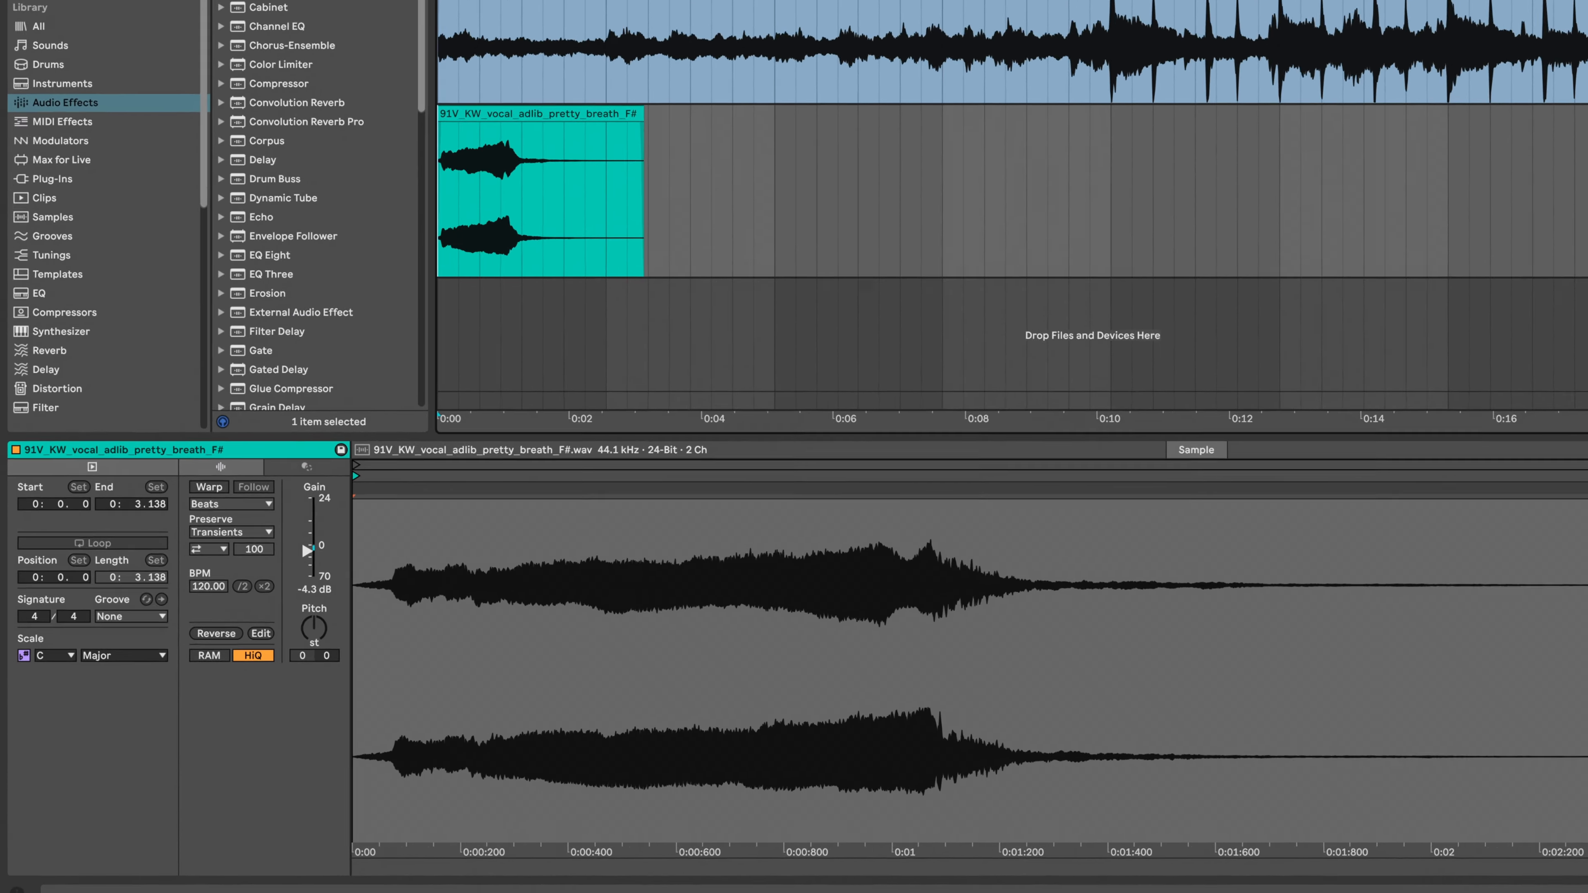
Step: Transpose the vocal adlib clip by -2 semitones and play it back together with the demo track
key("space")
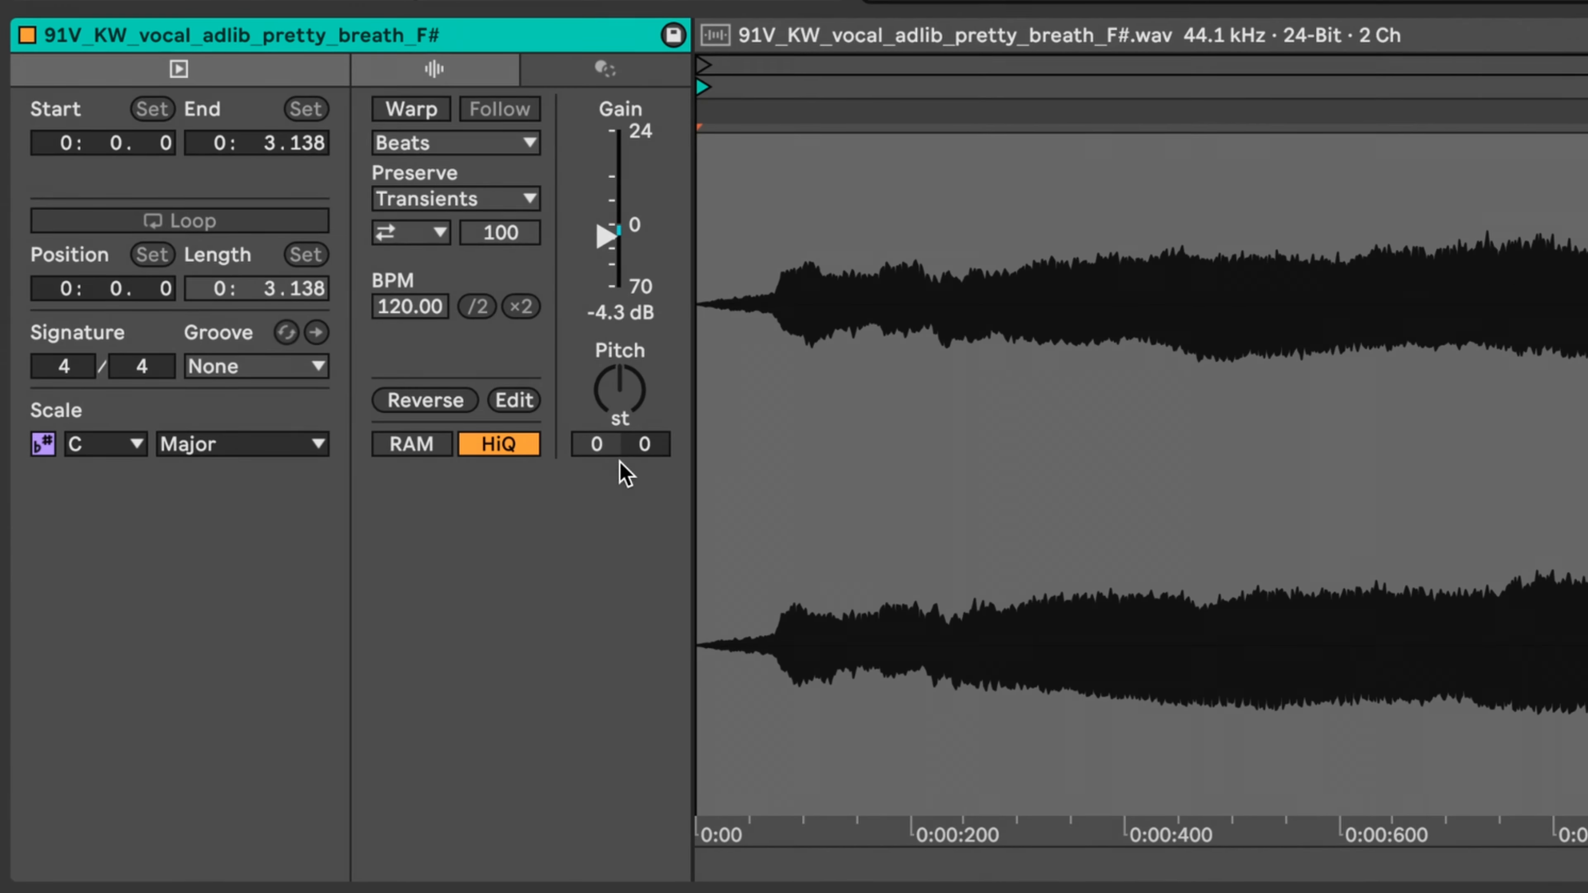
left_click_drag(361, 609, 361, 613)
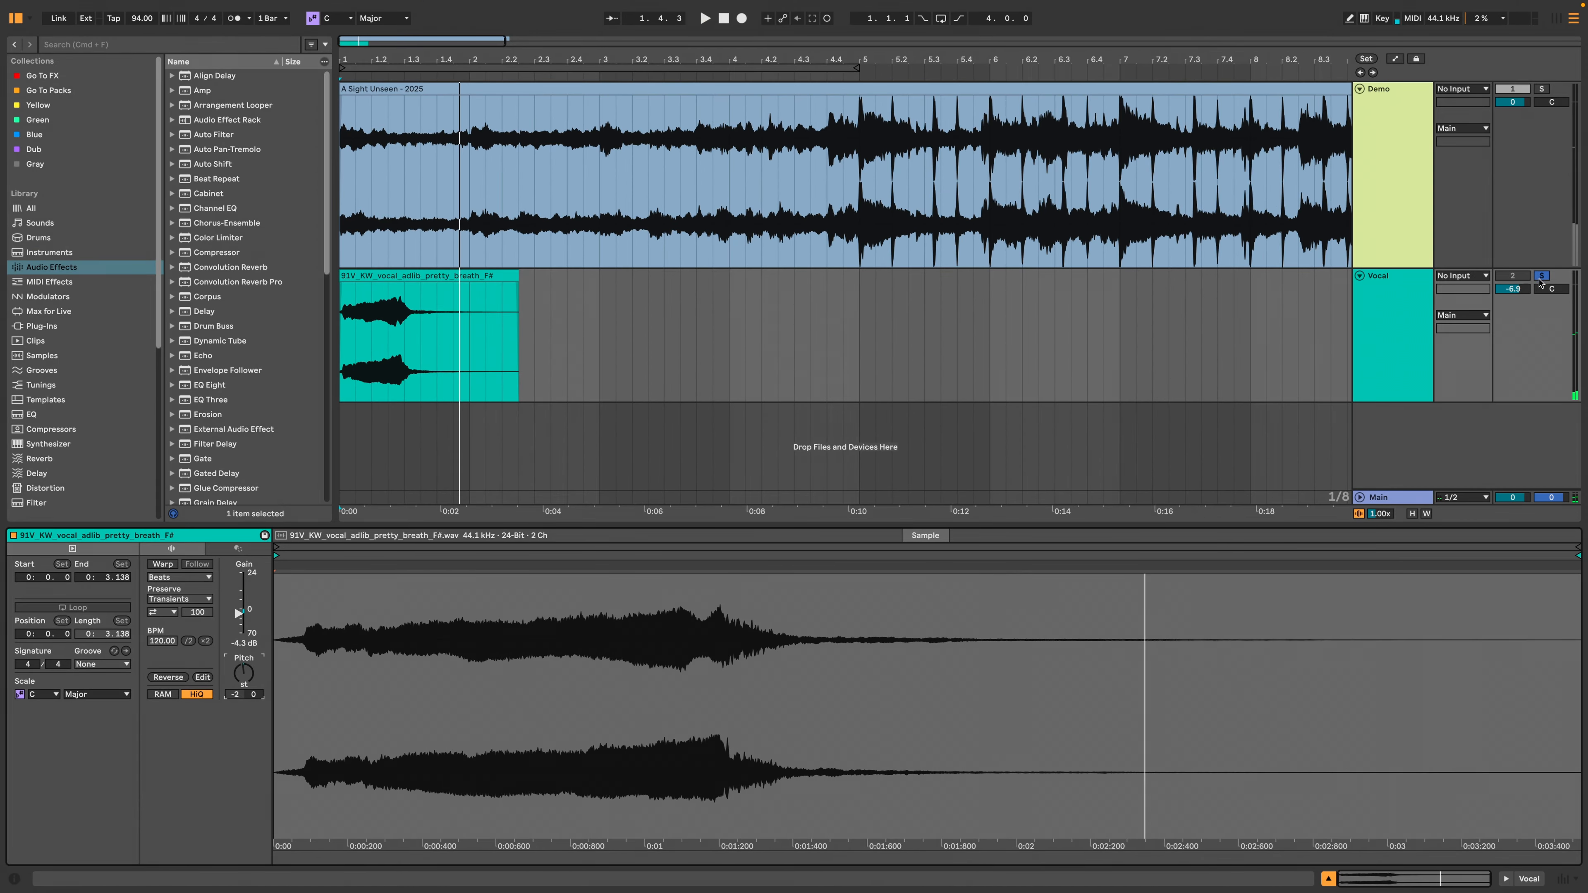
left_click(1541, 277)
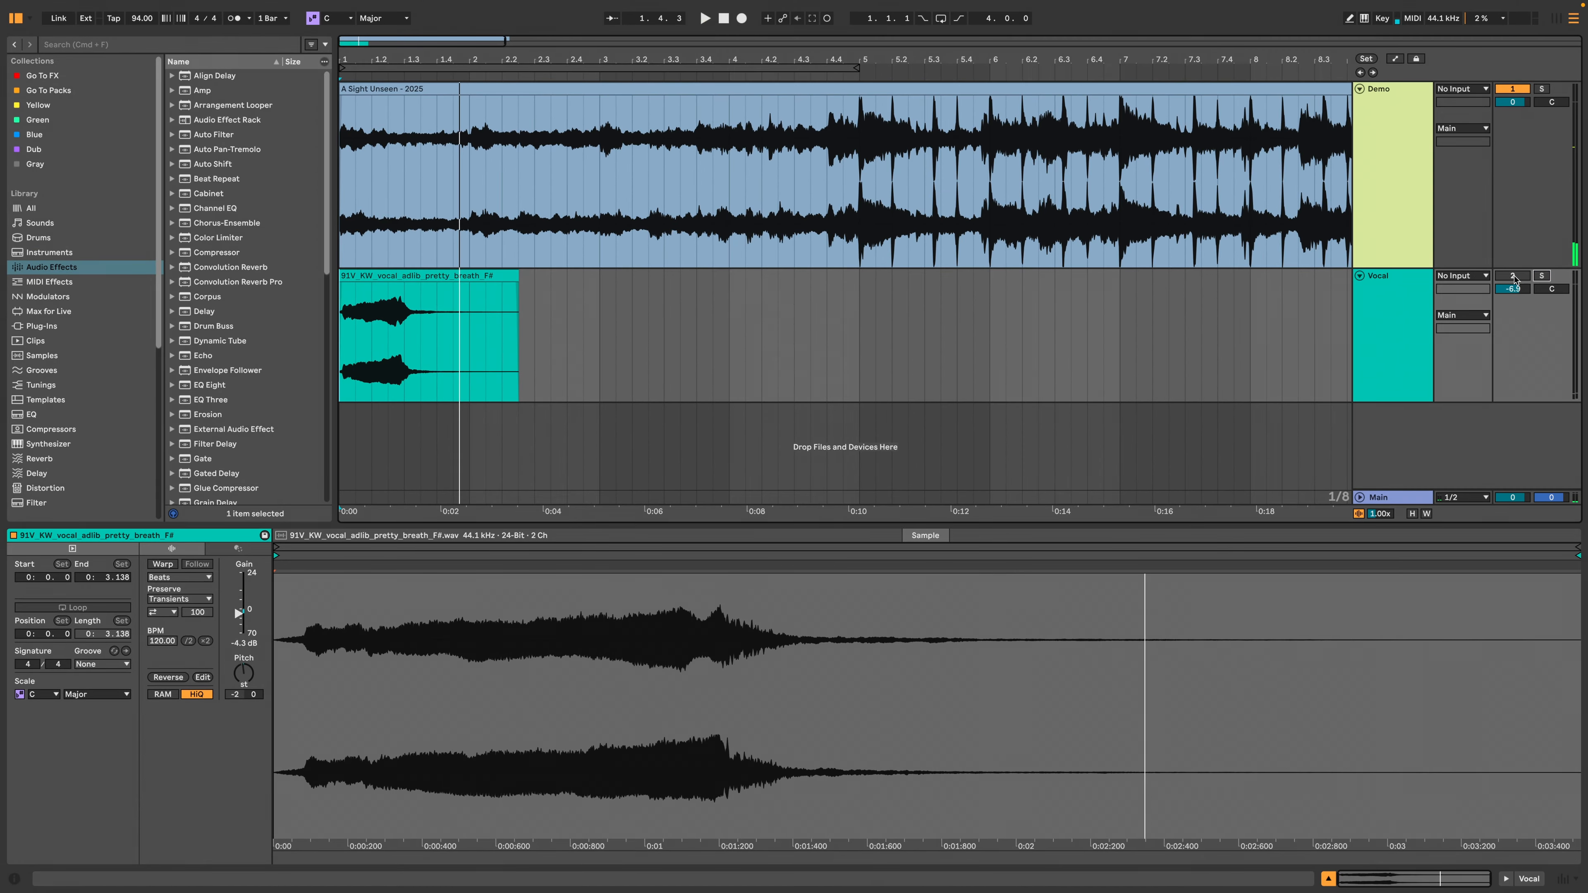
key("space")
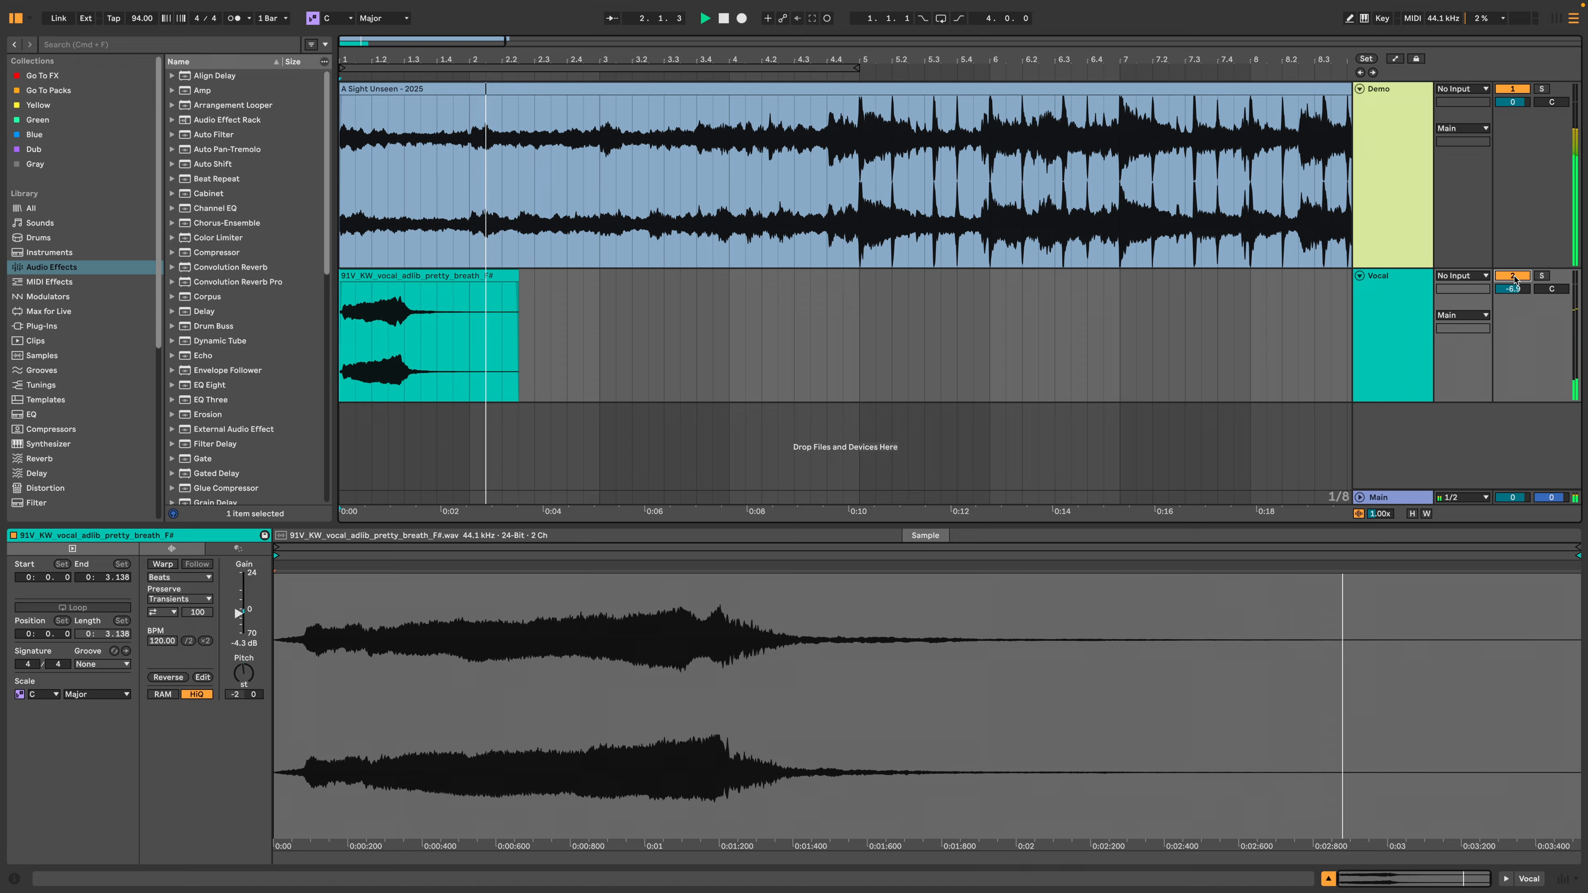
key("space")
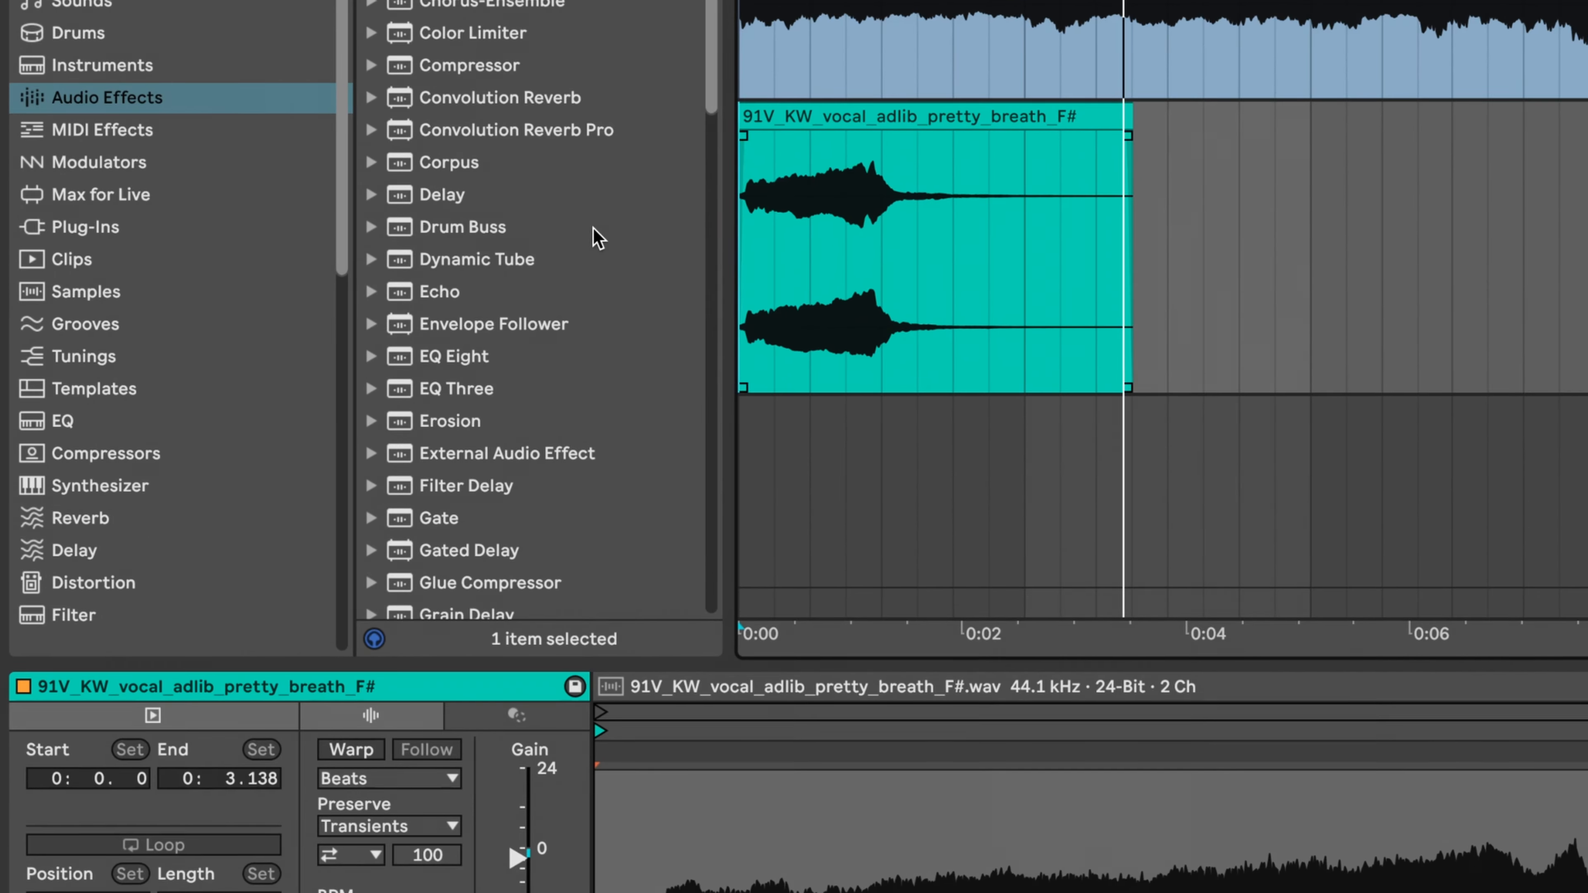
Step: Add the Reverb audio effect to the Vocal track
scroll(221, 315, "down", 9)
left_click(220, 314)
left_click_drag(476, 199, 833, 231)
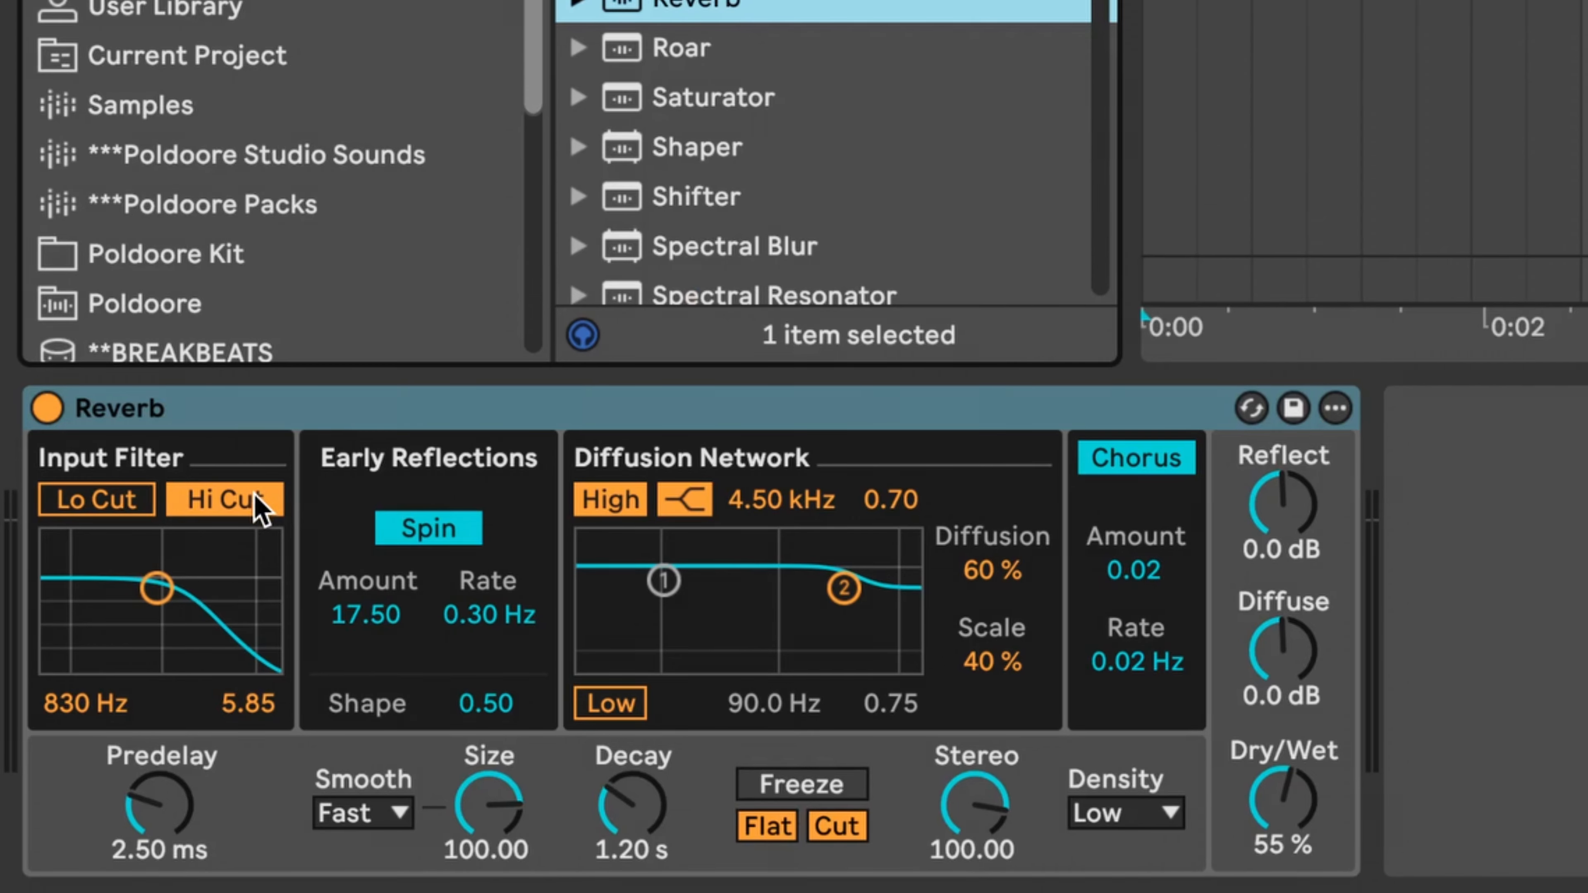
Step: Turn off the reverb's Hi Cut, set its high shelf to 4.65 kHz and 0.92, decay 16.9 s and Dry/Wet 100 %, and audition the soloed vocal
left_click(255, 496)
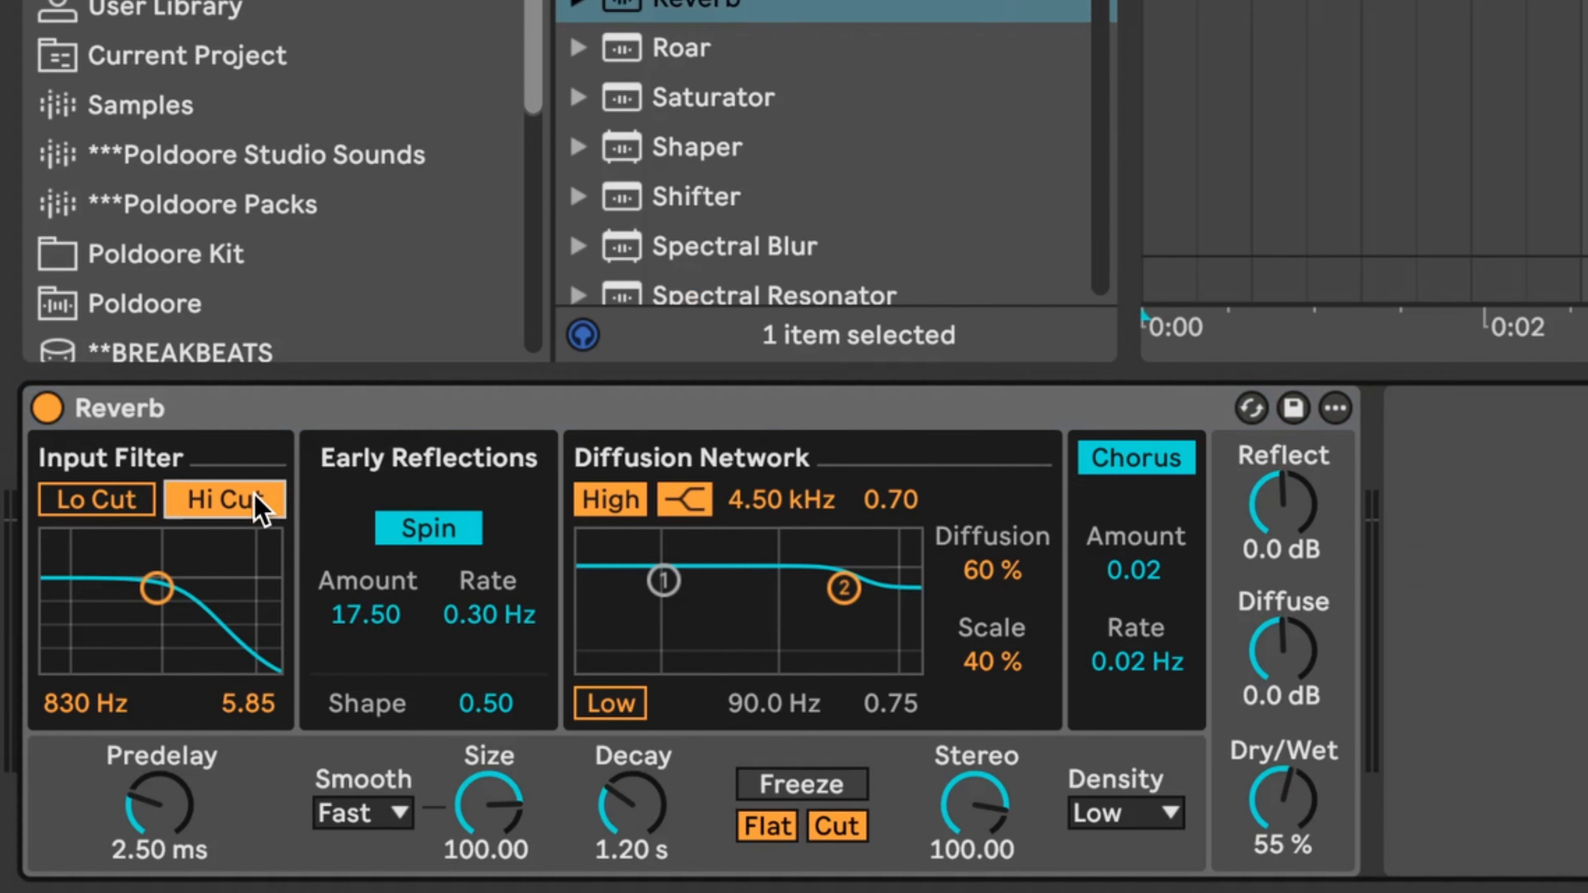
left_click(256, 499)
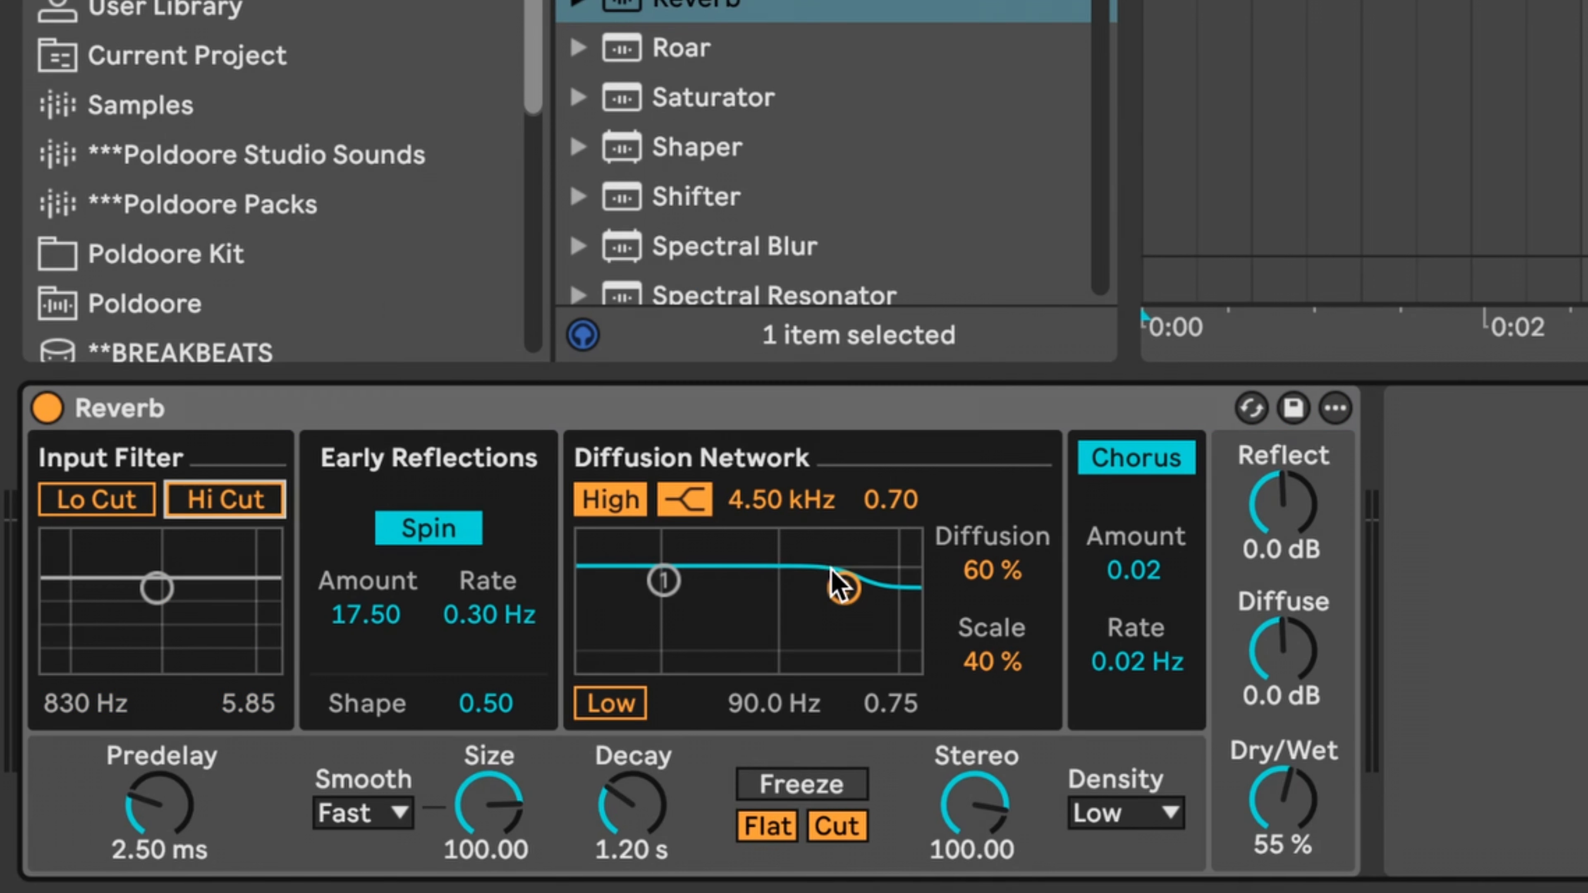
left_click_drag(841, 582, 846, 577)
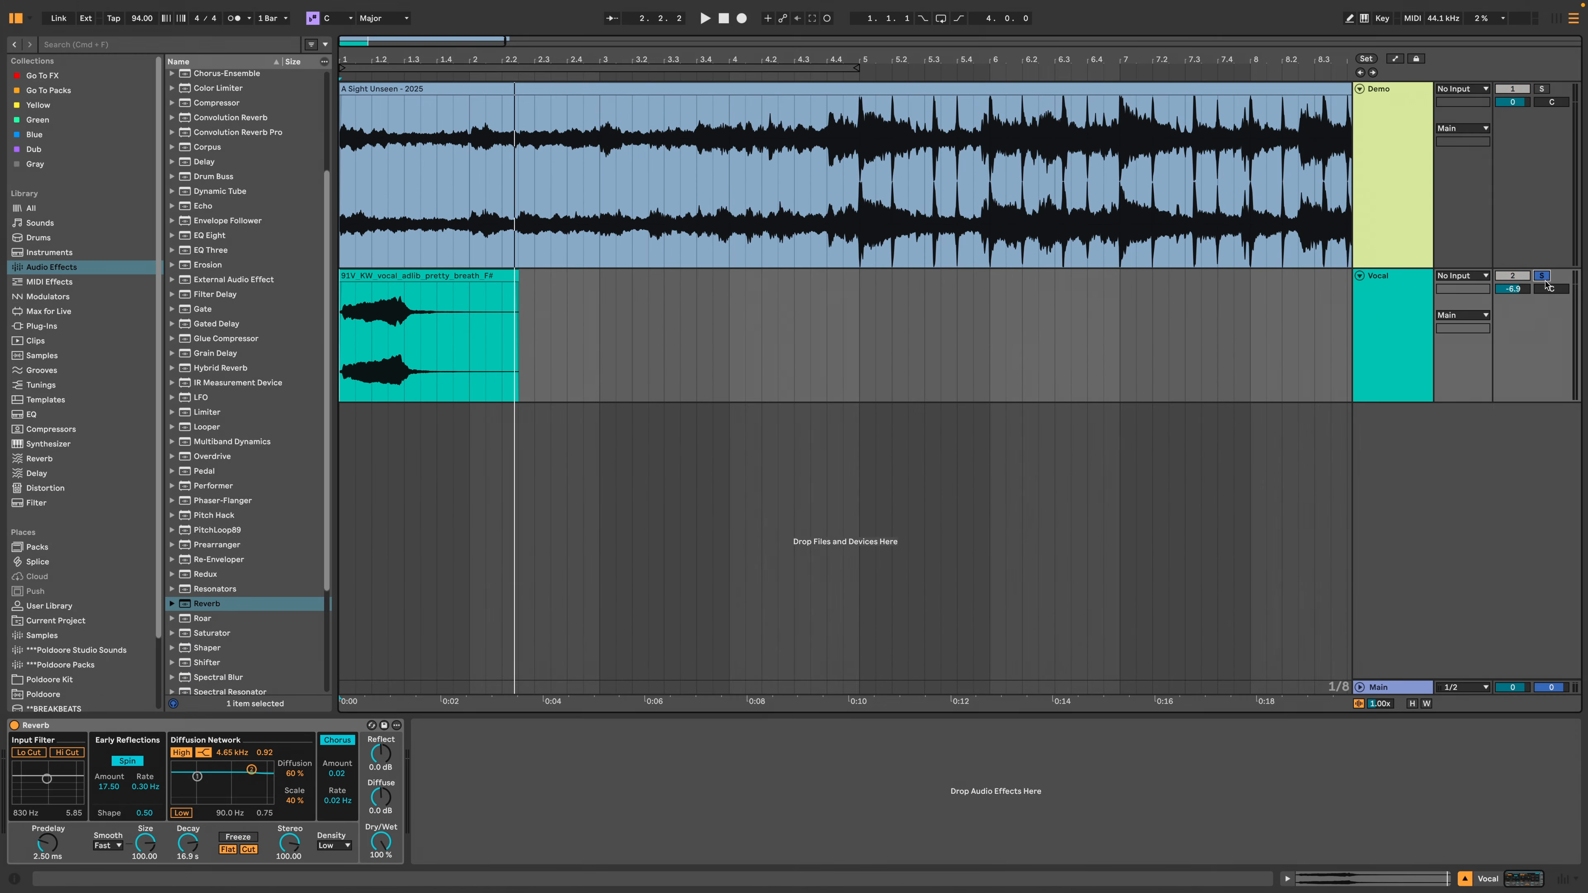
key("space")
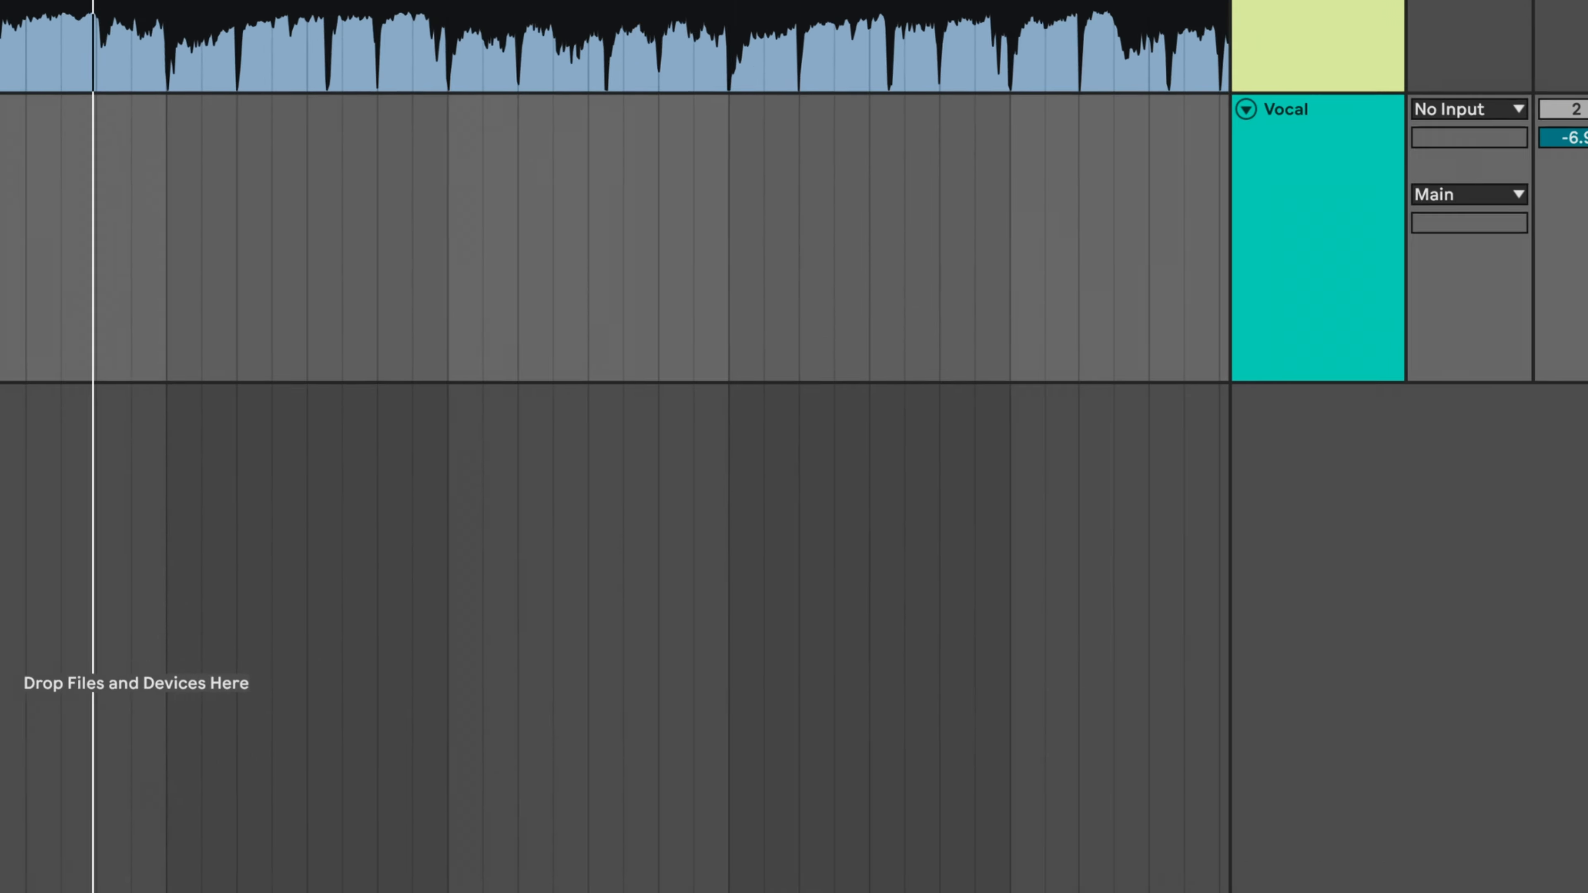
Step: Bounce the Vocal track in place and delete the first bounced clip, keeping only the reverb tail
right_click(1331, 163)
left_click(1230, 376)
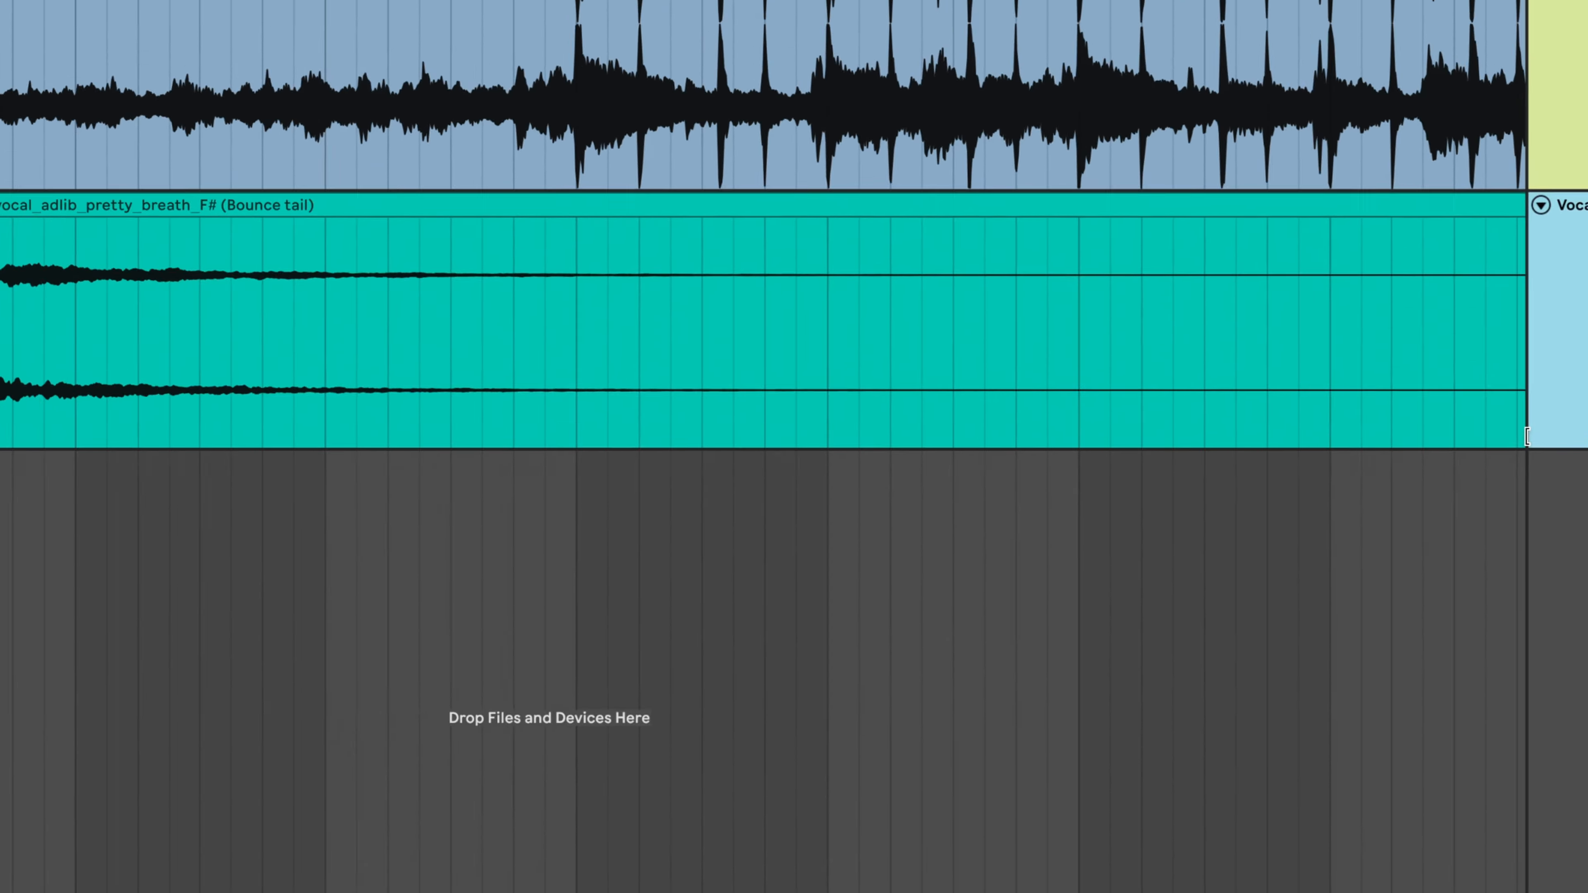
left_click_drag(335, 271, 229, 288)
left_click(270, 266)
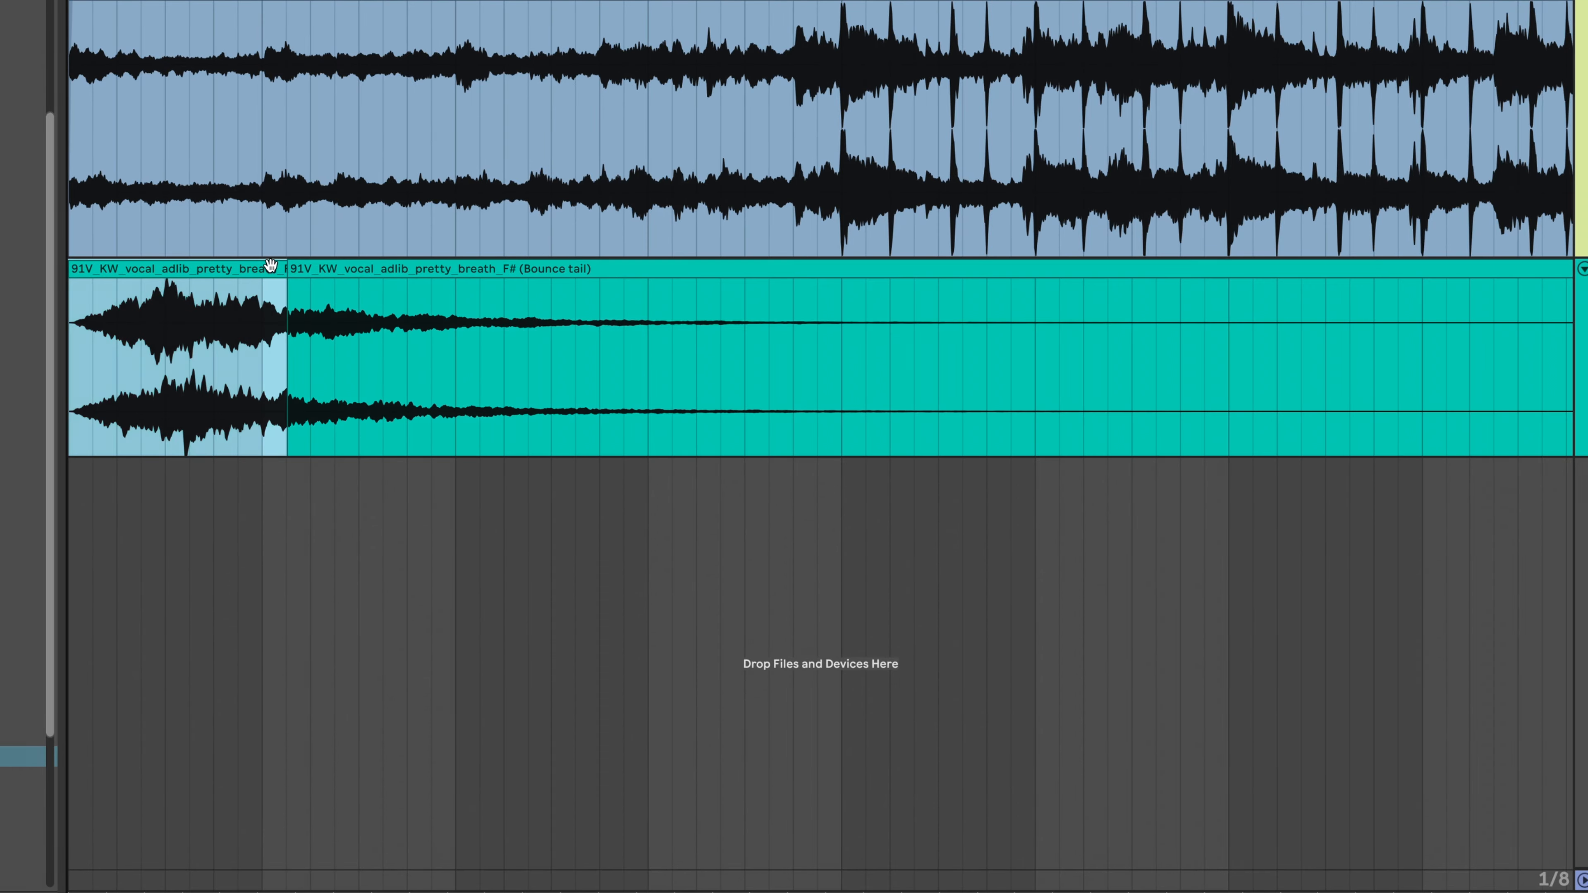
key("Delete")
Step: Reverse the bounced tail clip, position it to end at bar 5, and play it with the demo track
left_click(325, 266)
key("r")
left_click_drag(856, 269, 840, 269)
left_click(452, 331)
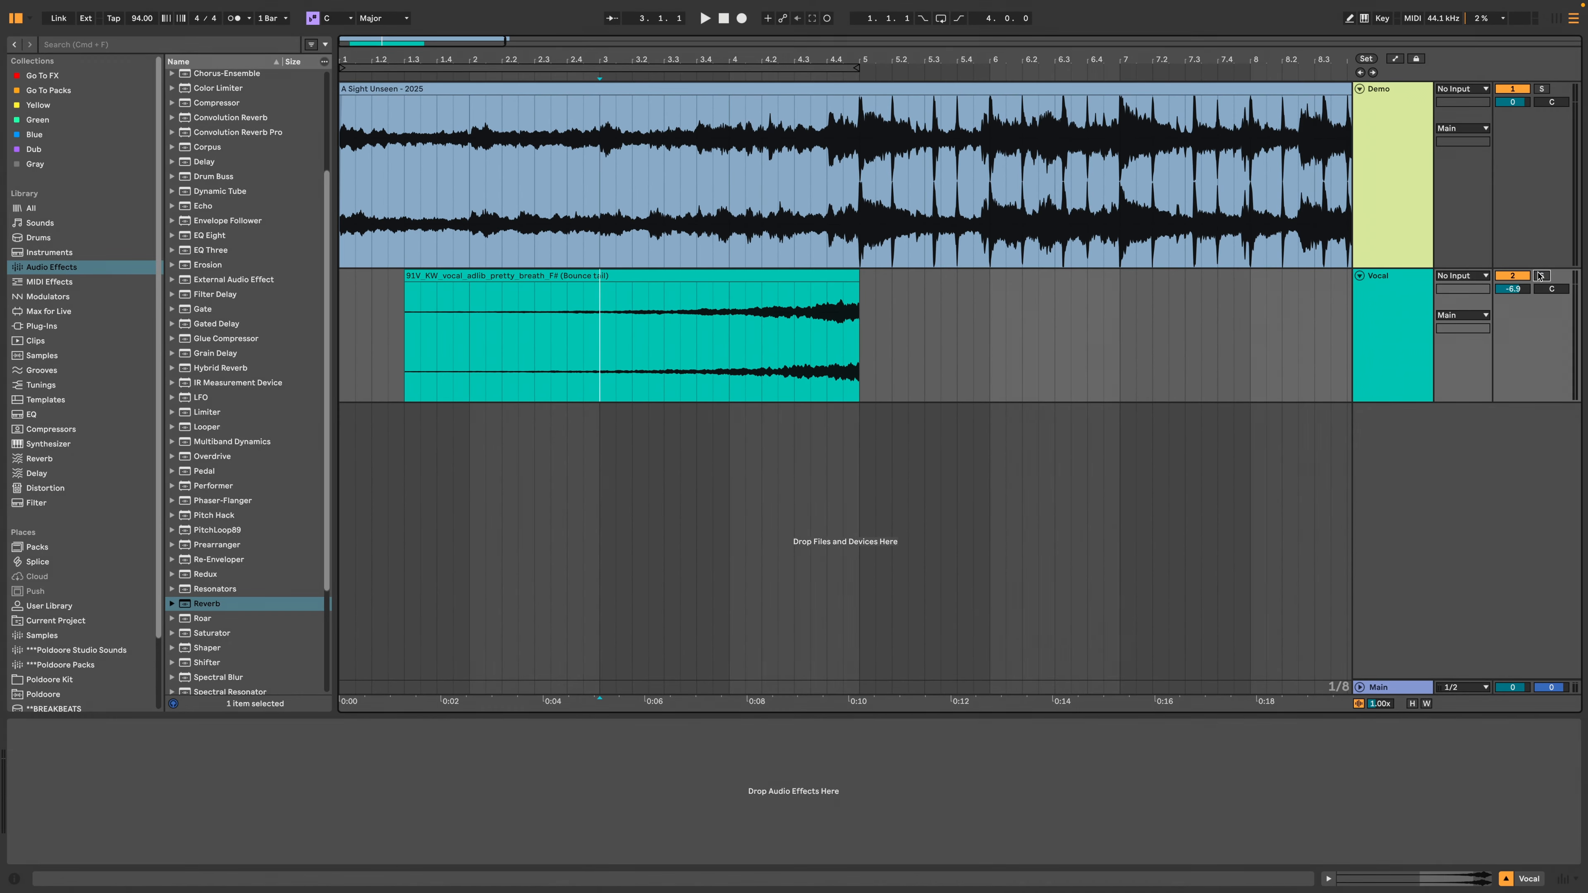
key("space")
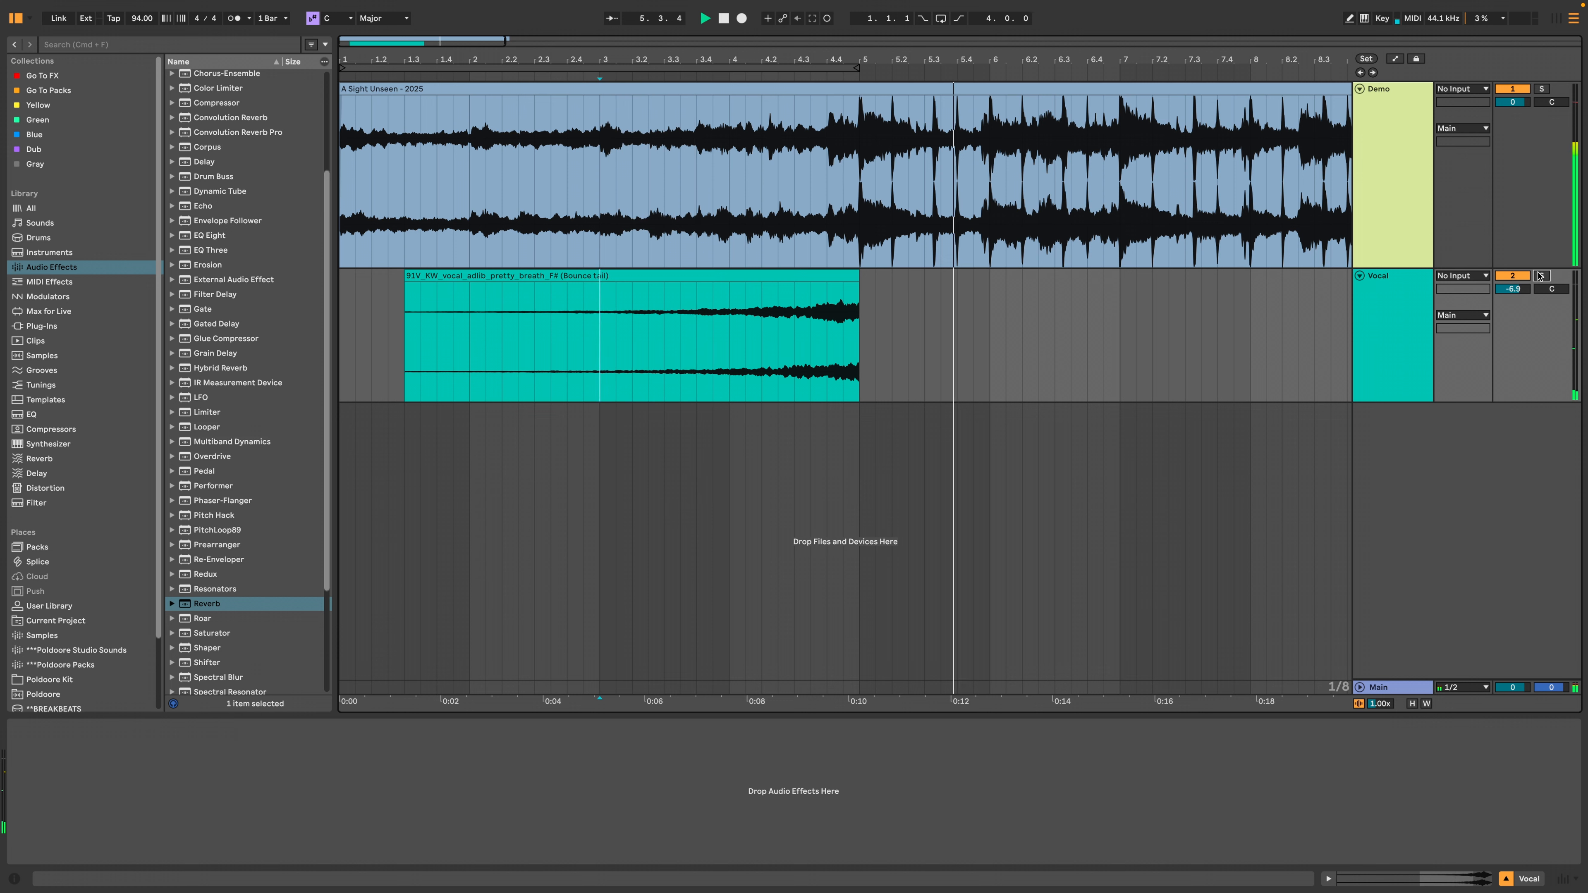
Step: Duplicate the reversed tail directly after itself, reverse the copy so it fades out, and play both clips with the demo
left_click(824, 279)
key("super+d")
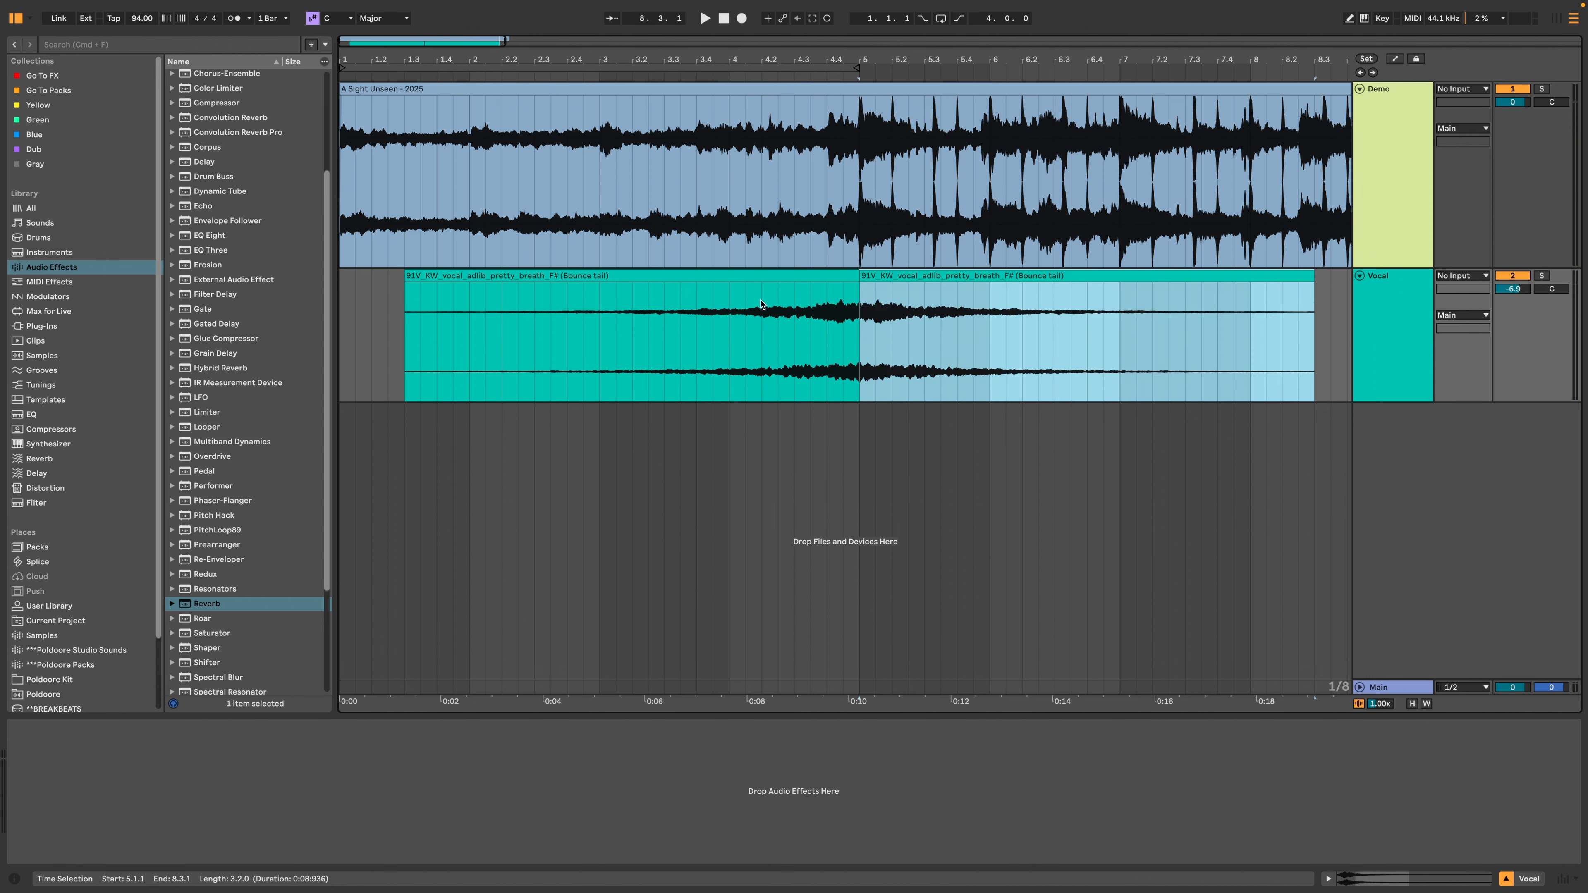
left_click(694, 333)
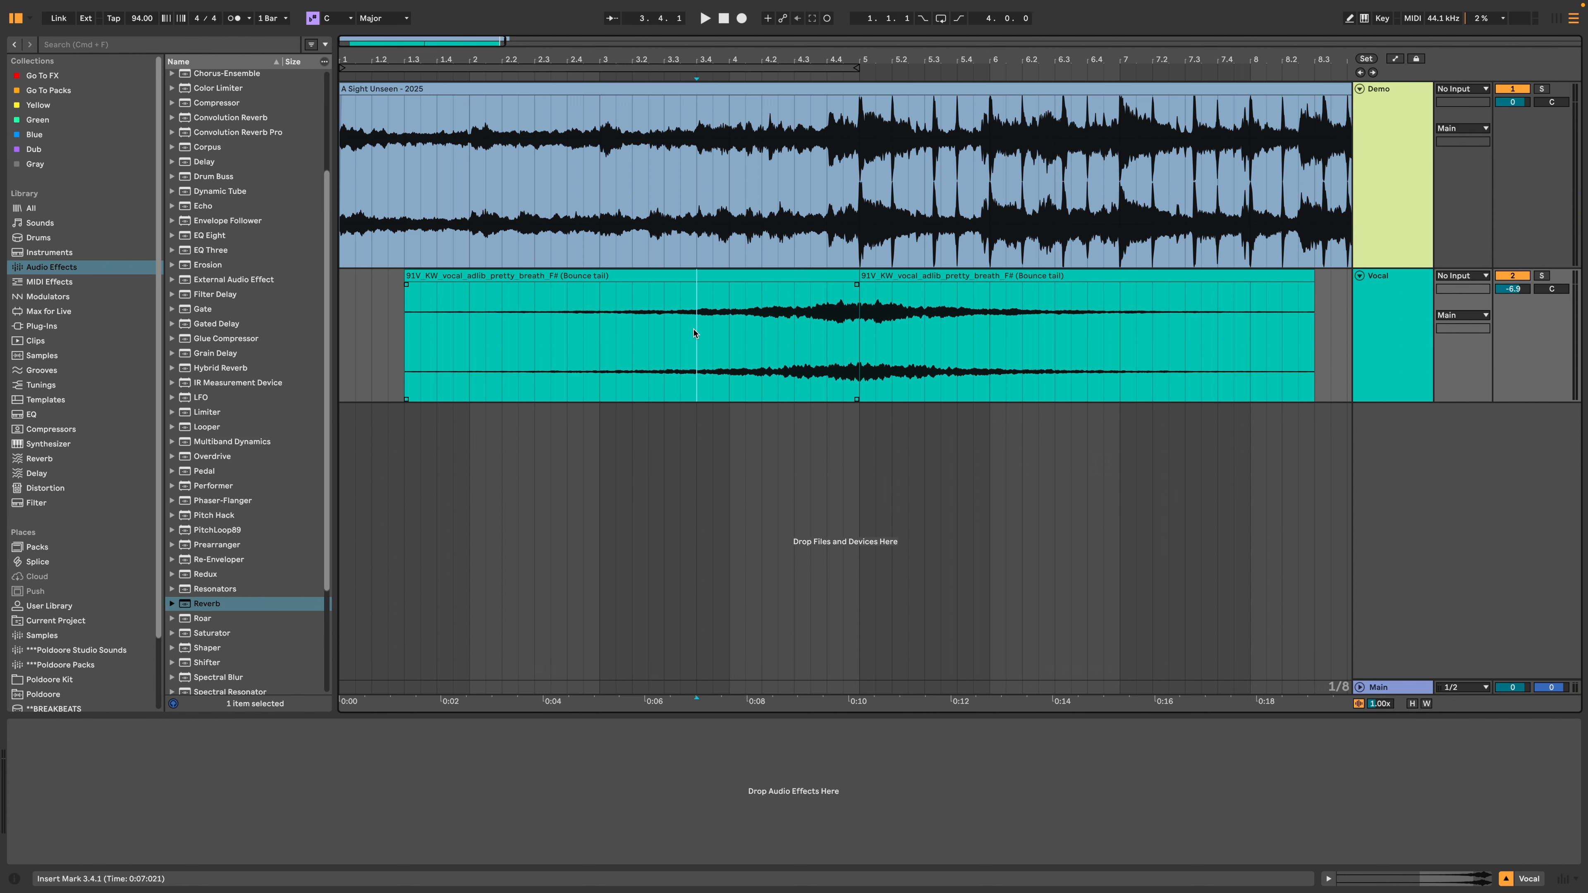
key("space")
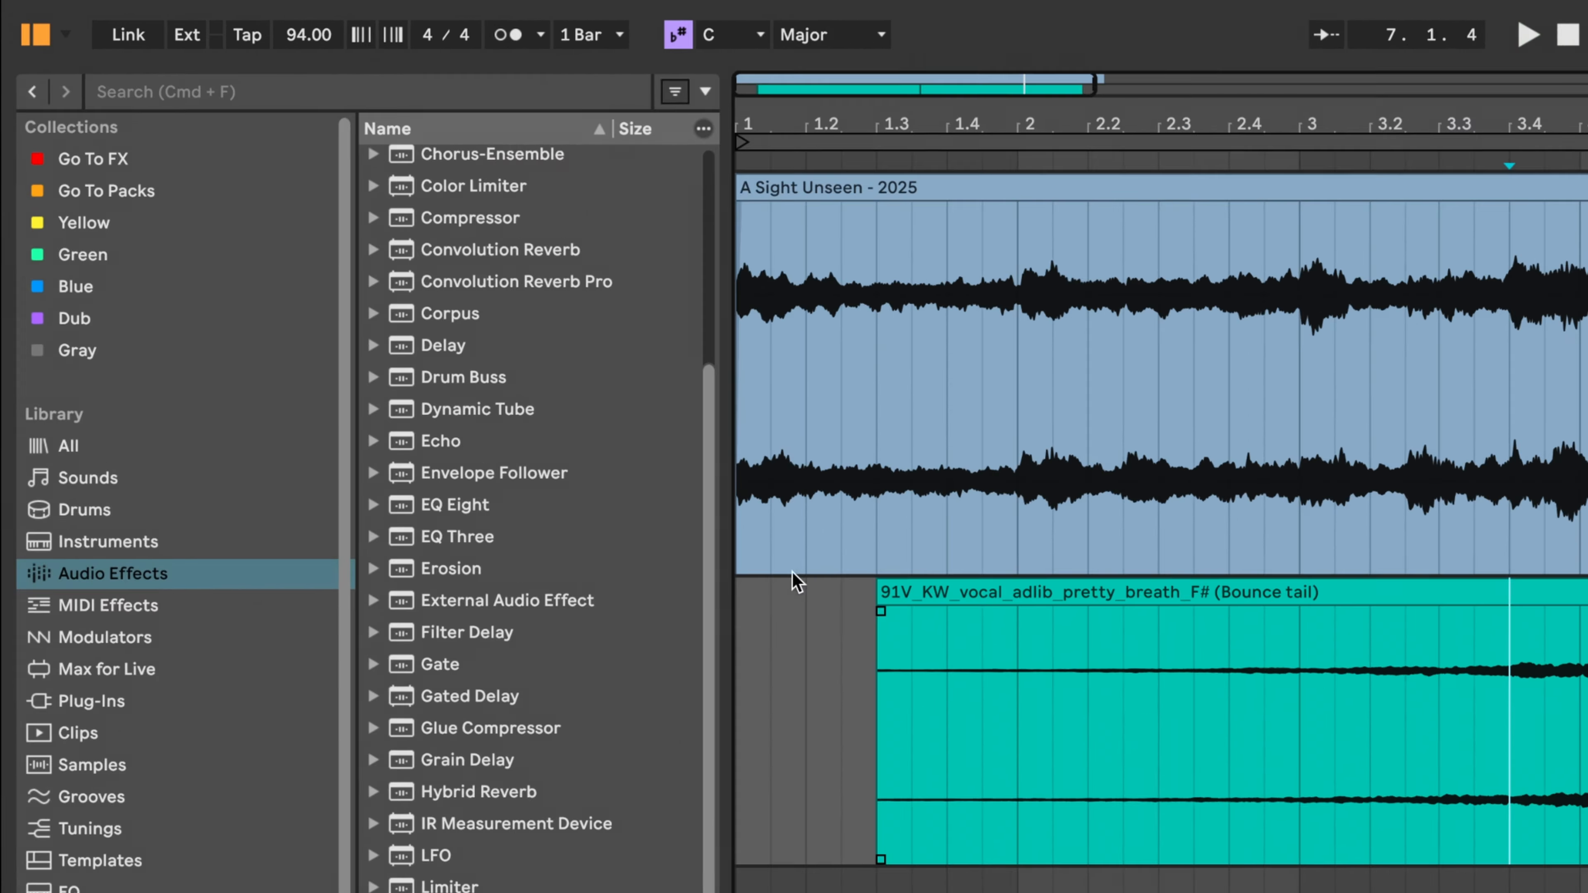
Step: Add an Audio Effect Rack to the Vocal track and create three chains in it
scroll(263, 257, "up", 5)
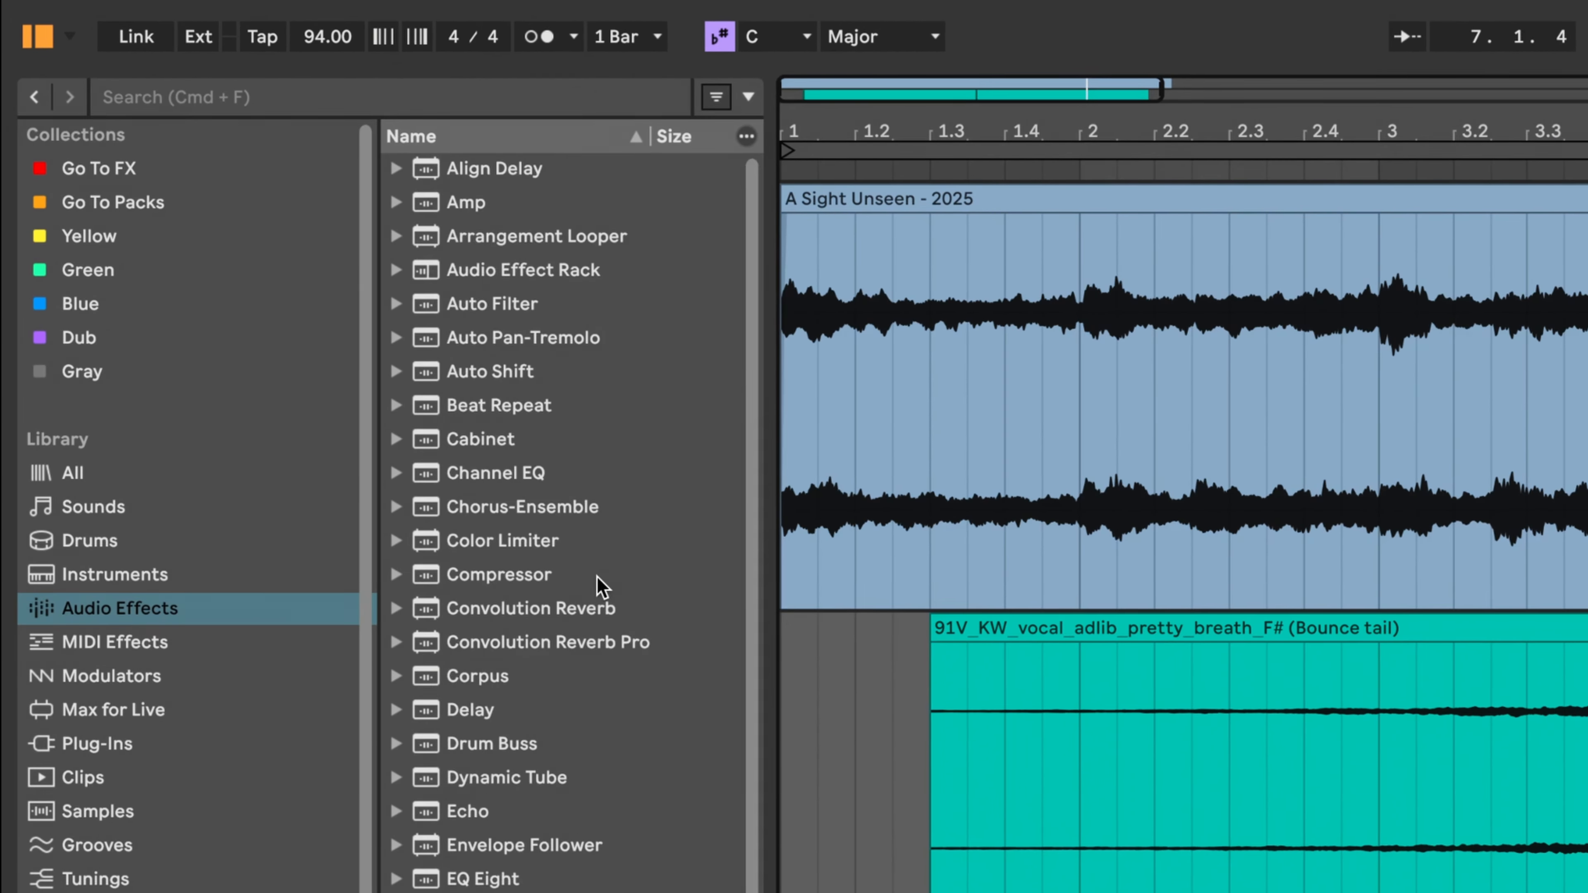
left_click_drag(578, 272, 694, 326)
left_click_drag(1241, 649, 1243, 652)
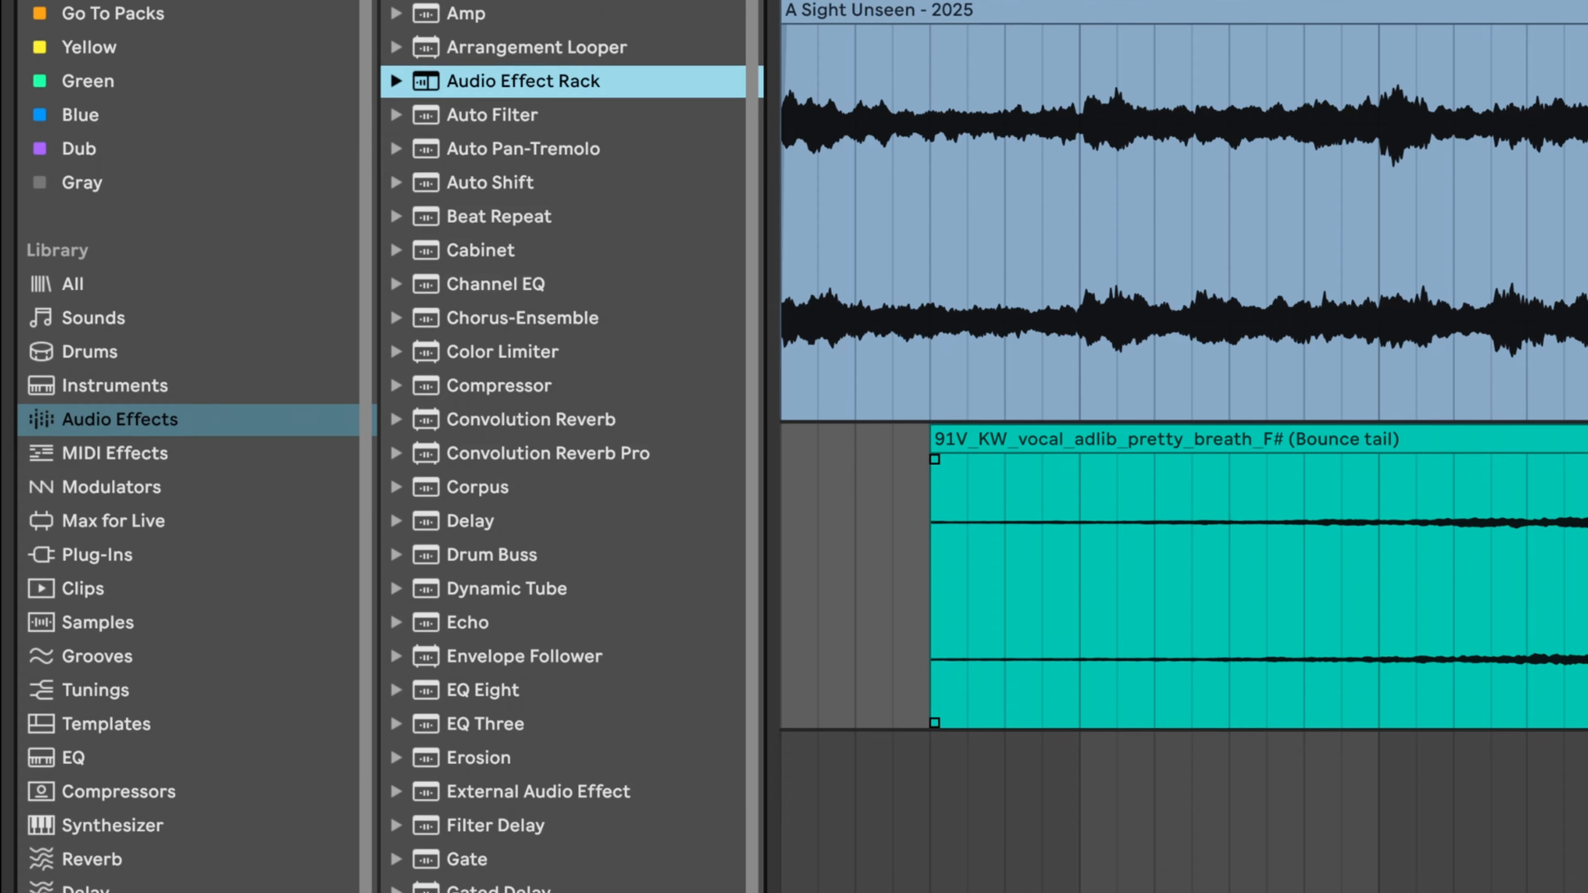
left_click(35, 691)
right_click(150, 698)
left_click(209, 764)
right_click(216, 767)
left_click(271, 813)
right_click(279, 805)
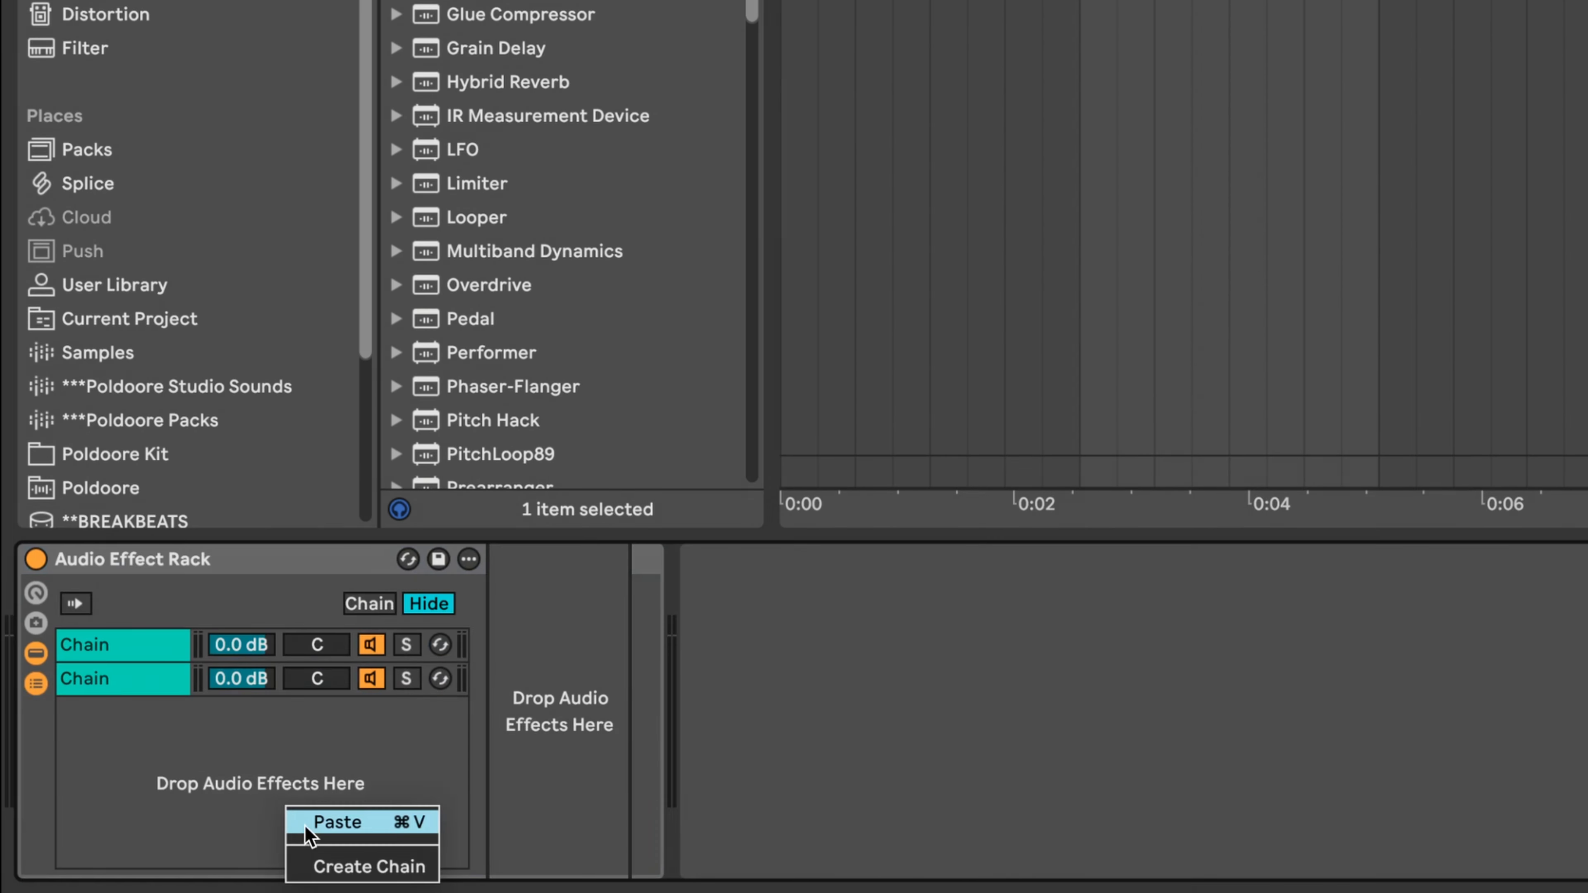
left_click(312, 866)
Step: Add a Shifter to the rack's second and third chains, and audition the soloed second chain with Coarse at 5 st
scroll(567, 366, "down", 10)
left_click_drag(476, 64, 155, 707)
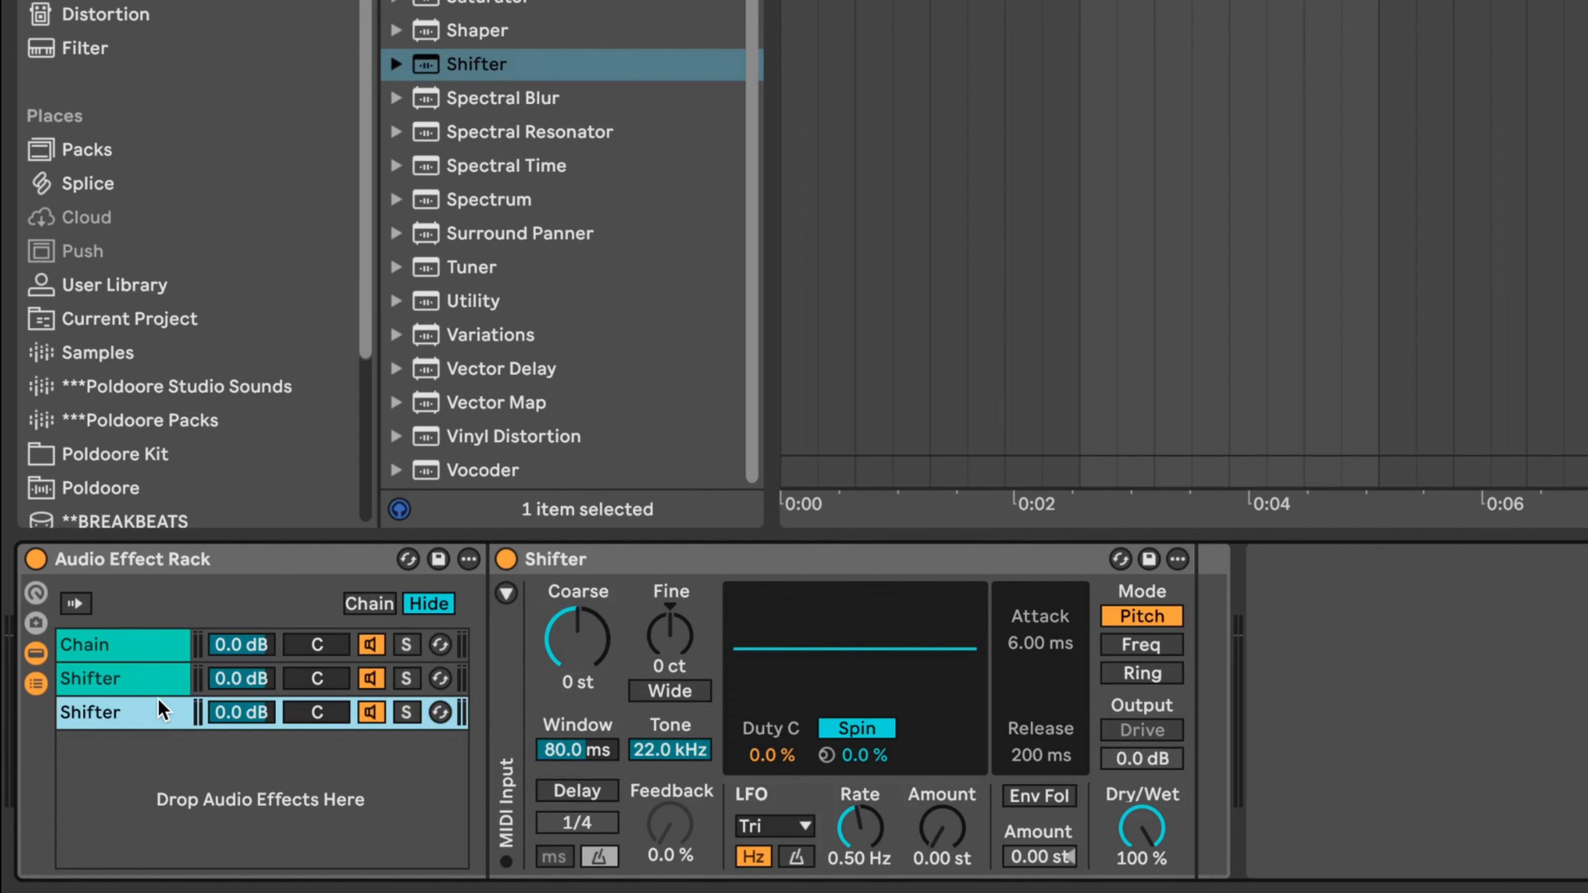
left_click(412, 680)
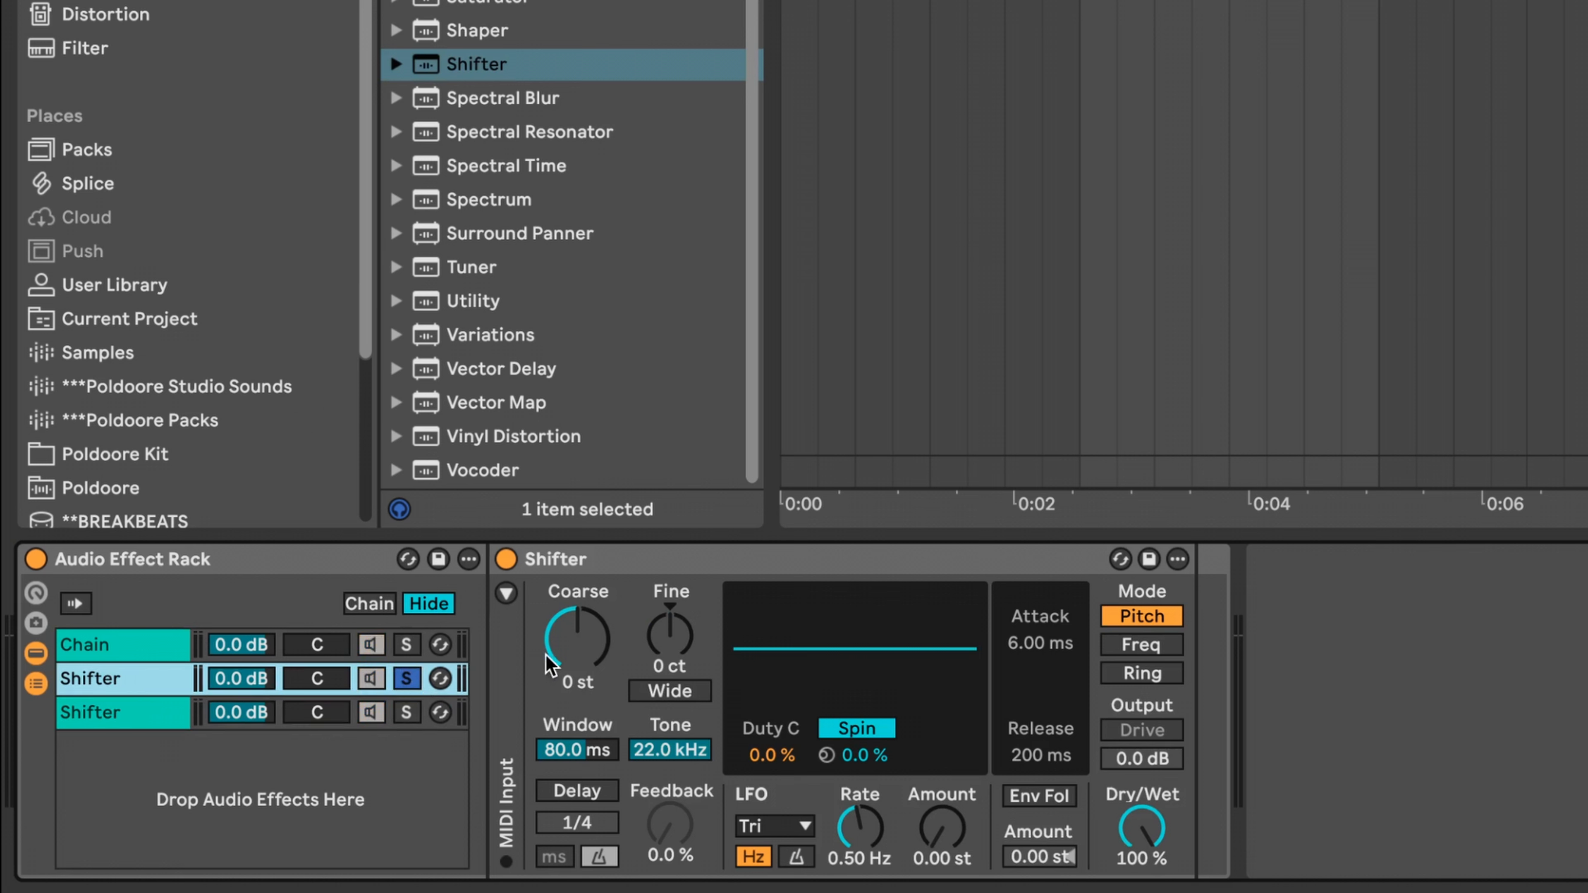
left_click(571, 656)
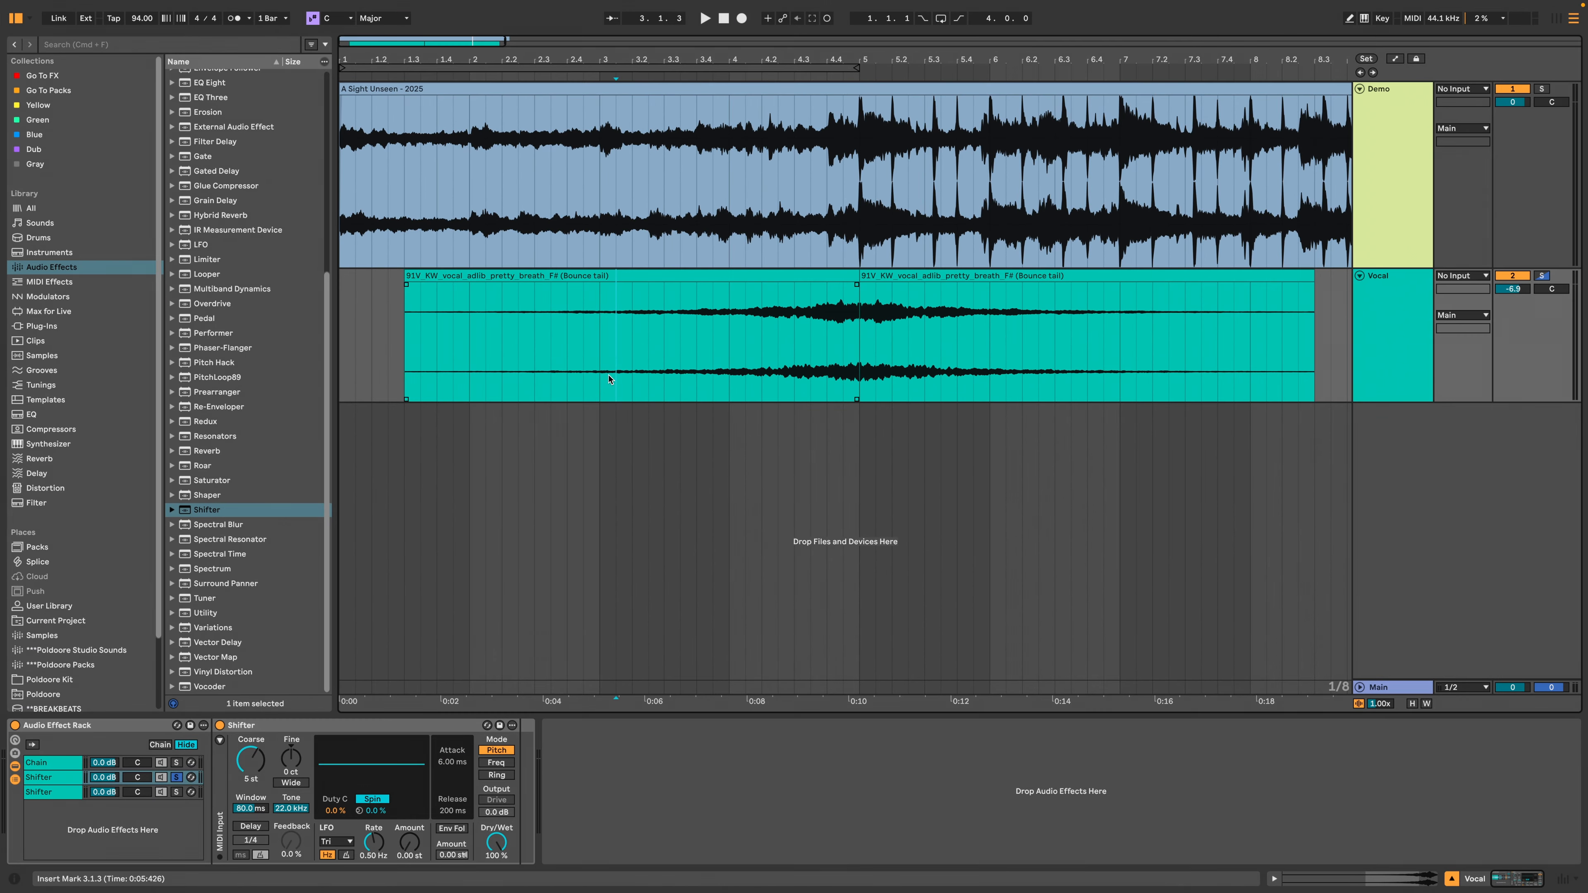
left_click(609, 378)
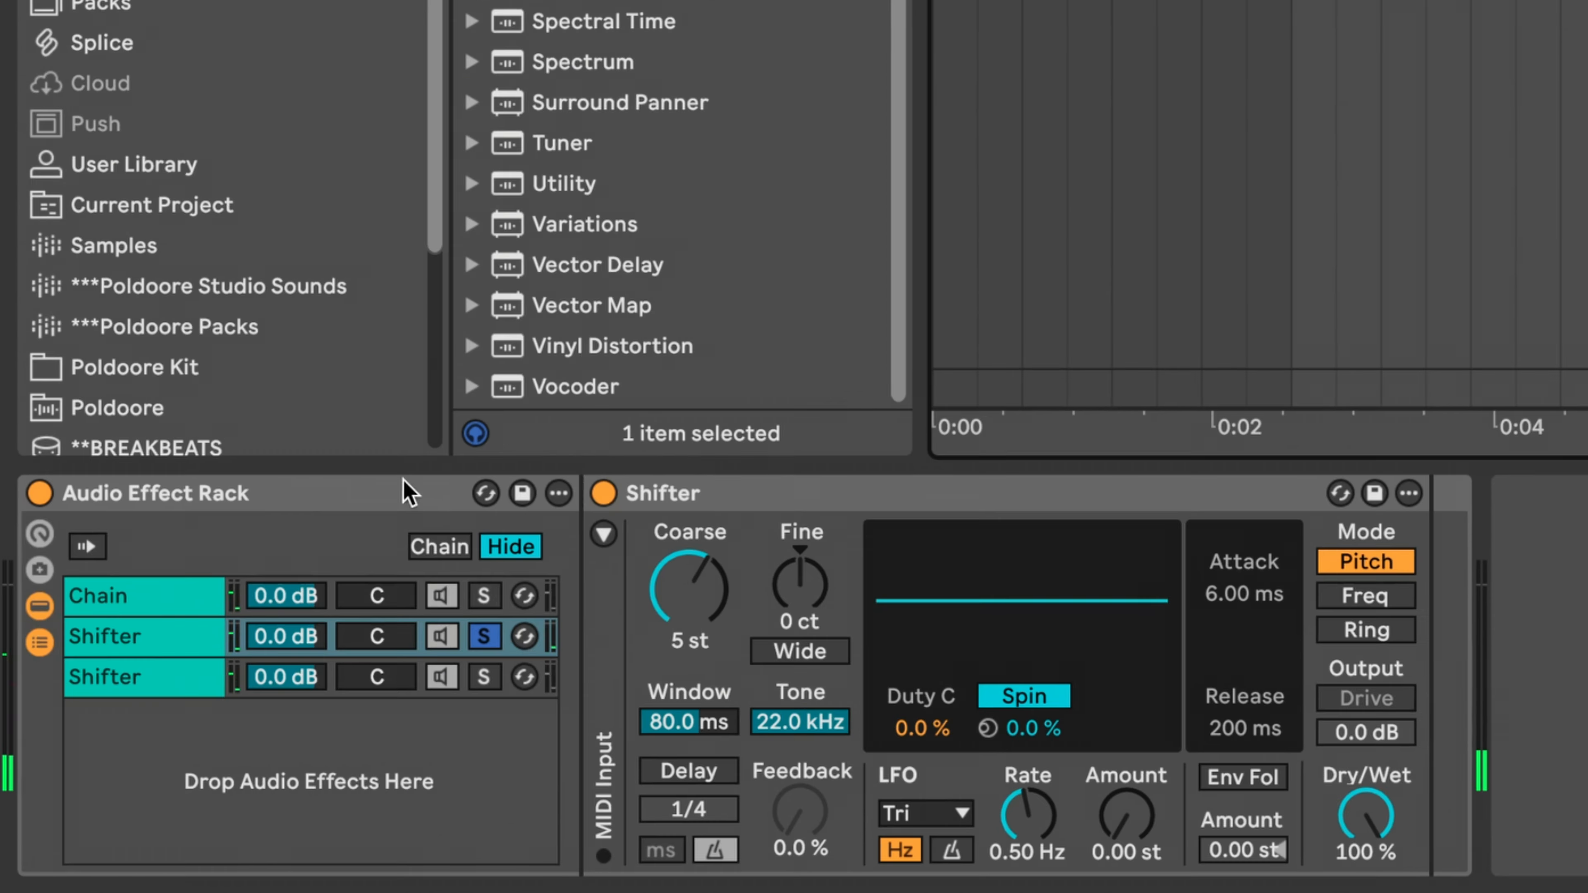
Step: Set the third chain's Shifter Coarse to -7 st and audition that chain soloed
left_click(201, 679)
left_click(700, 623)
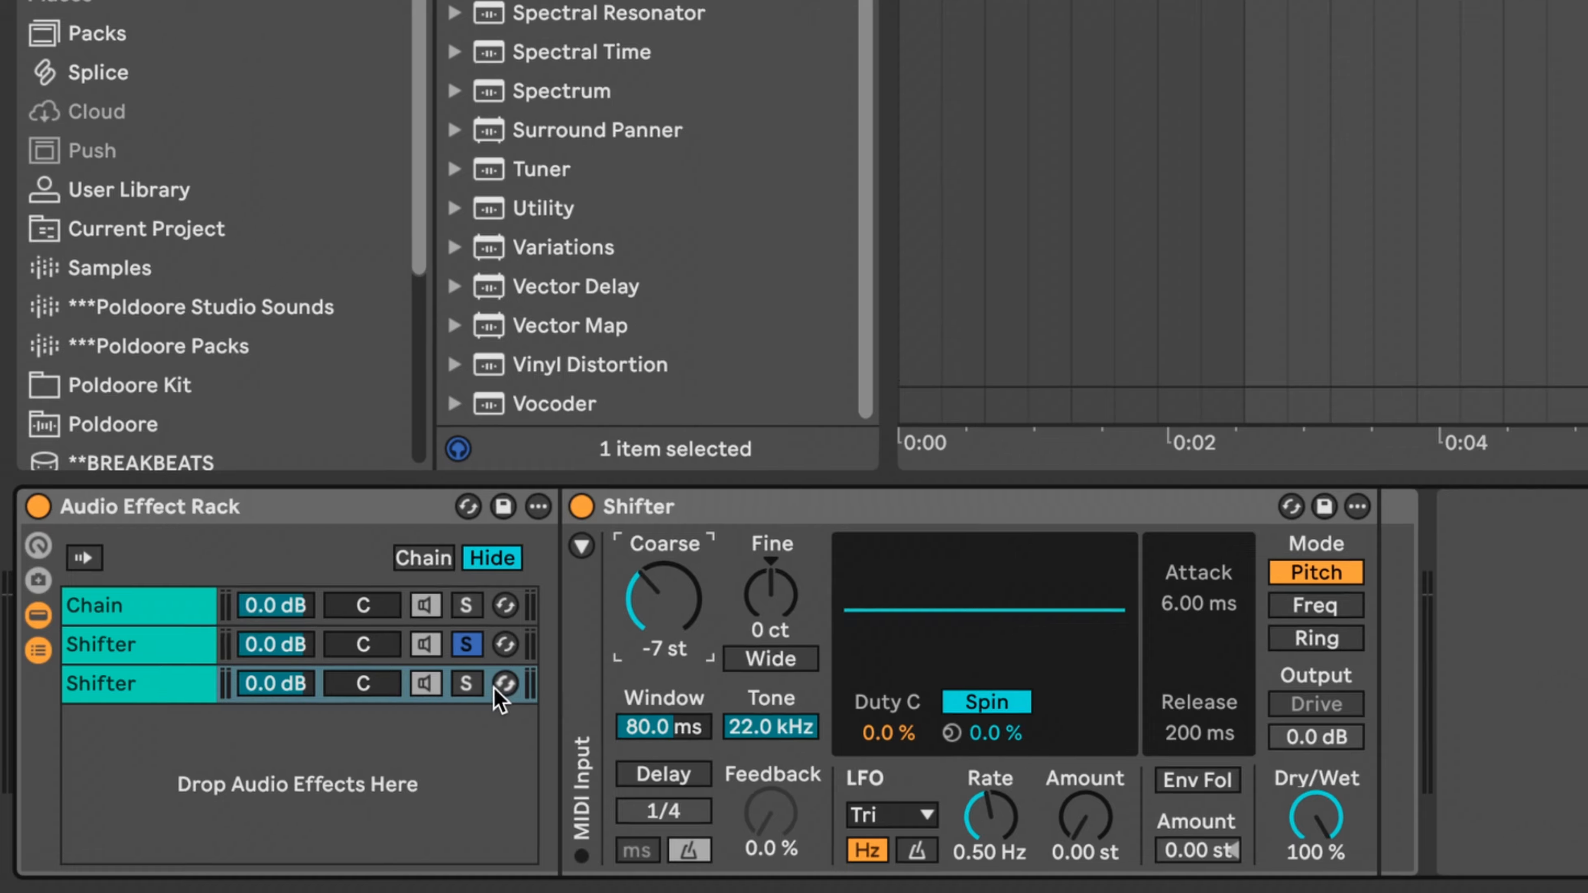
left_click(493, 673)
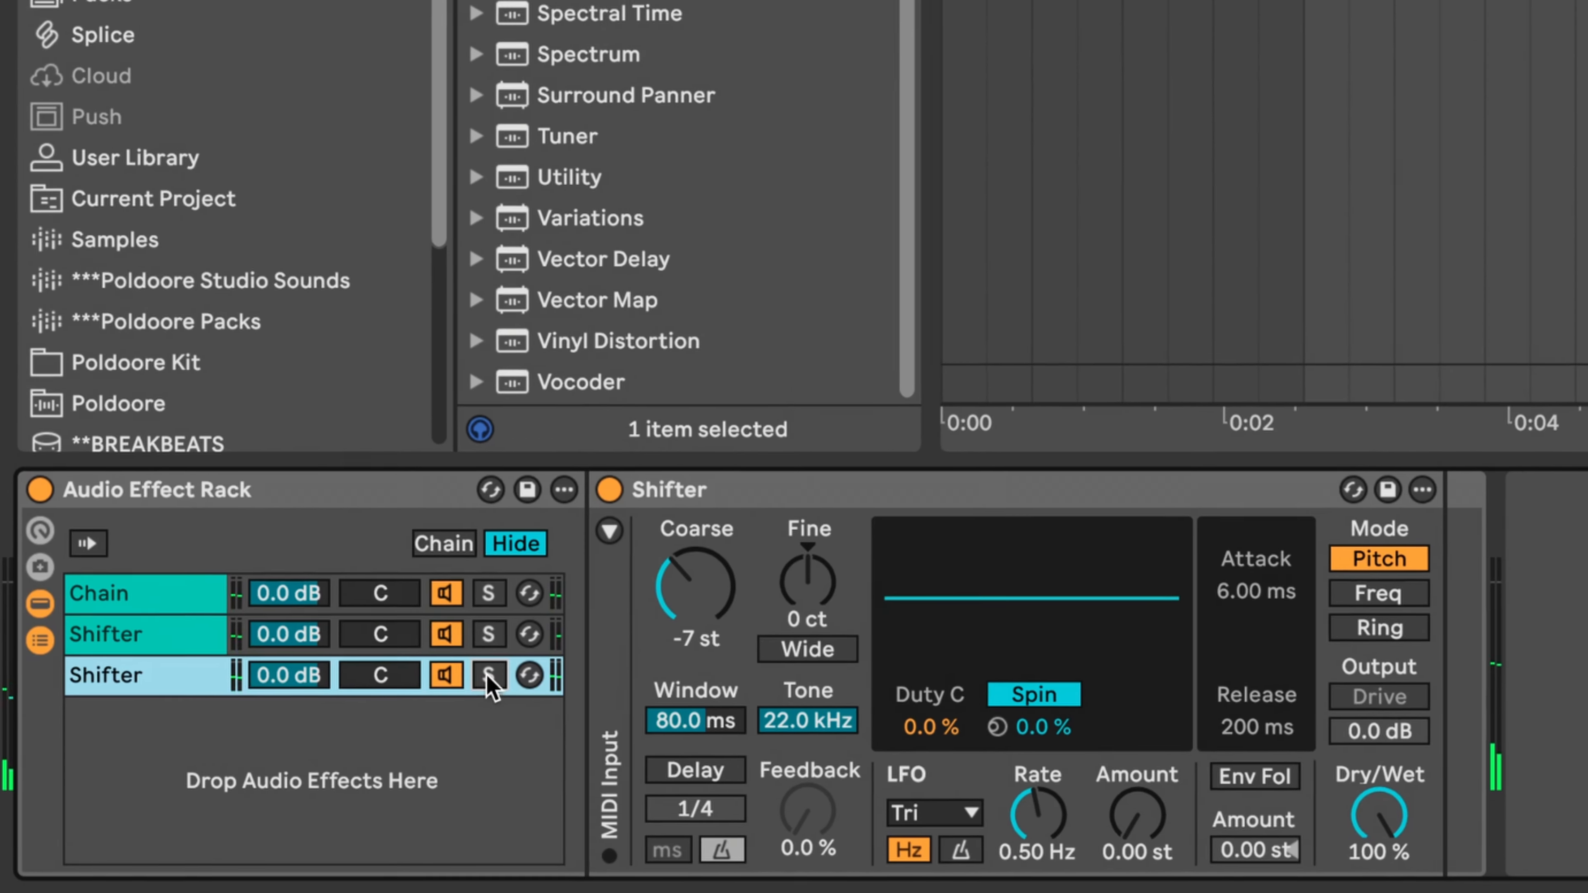
Step: Name the rack's chains 0, +5 and -7, and pan chain 0 to 50R and chain +5 to 50L
left_click(64, 763)
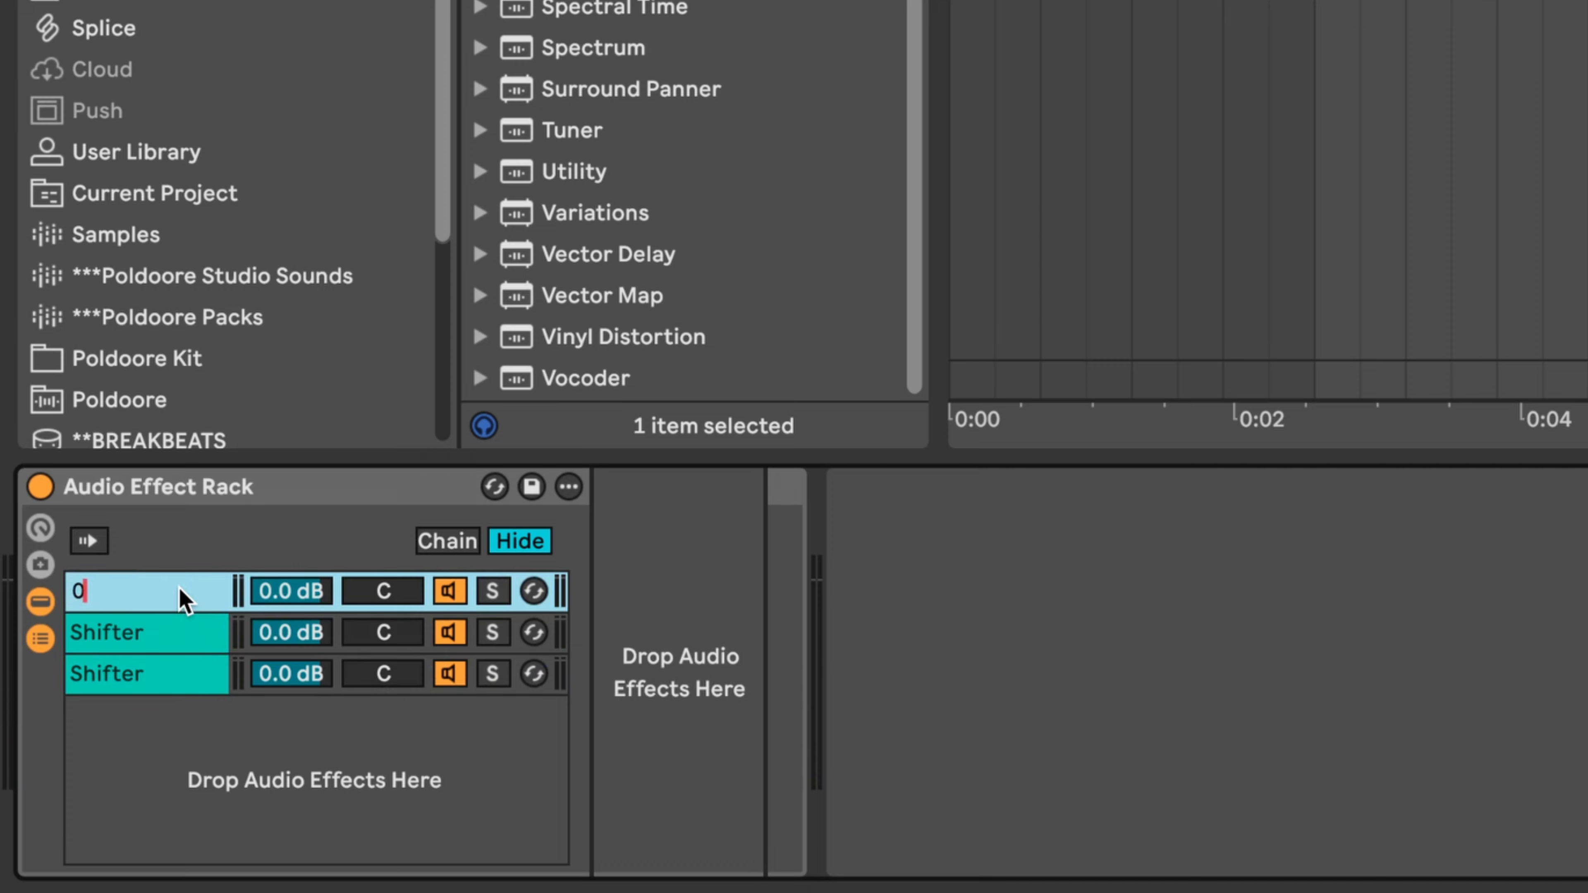
left_click(180, 633)
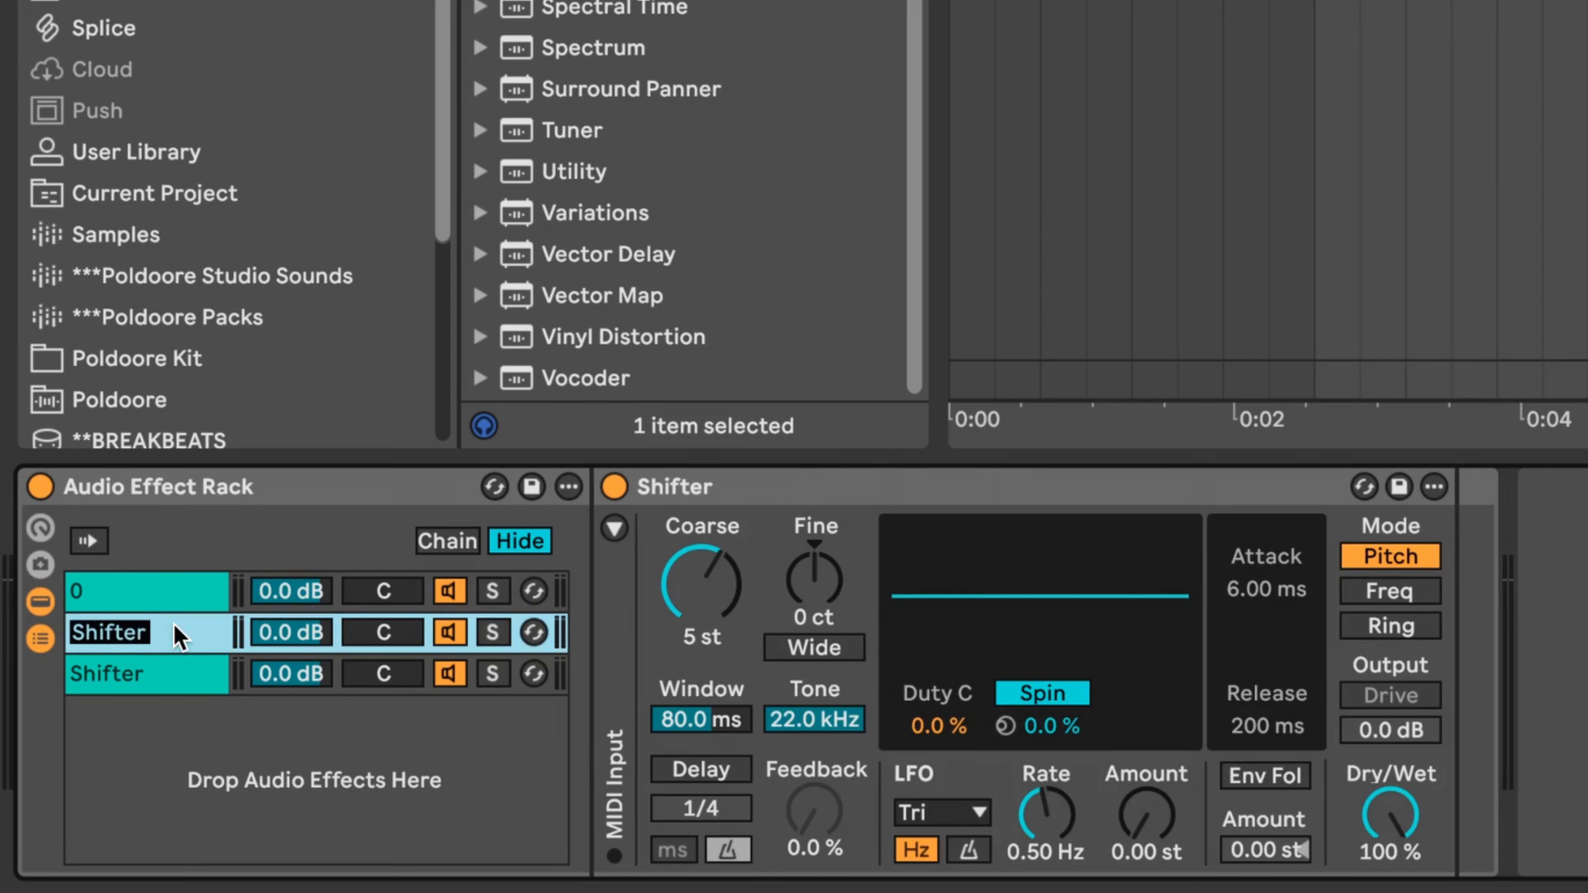
double_click(186, 676)
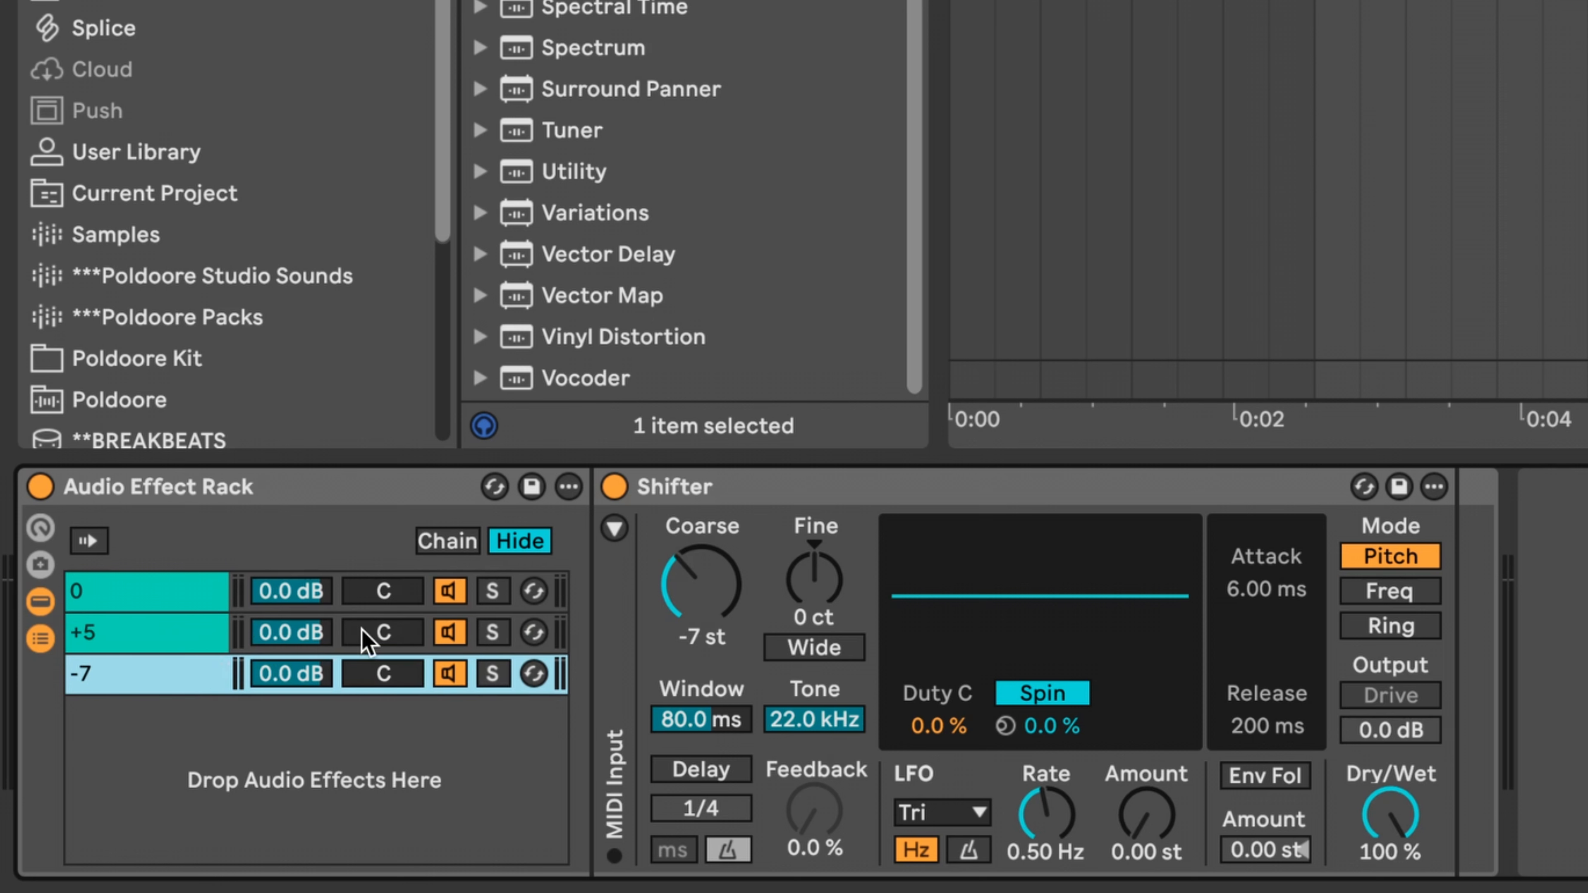
left_click_drag(365, 638, 400, 582)
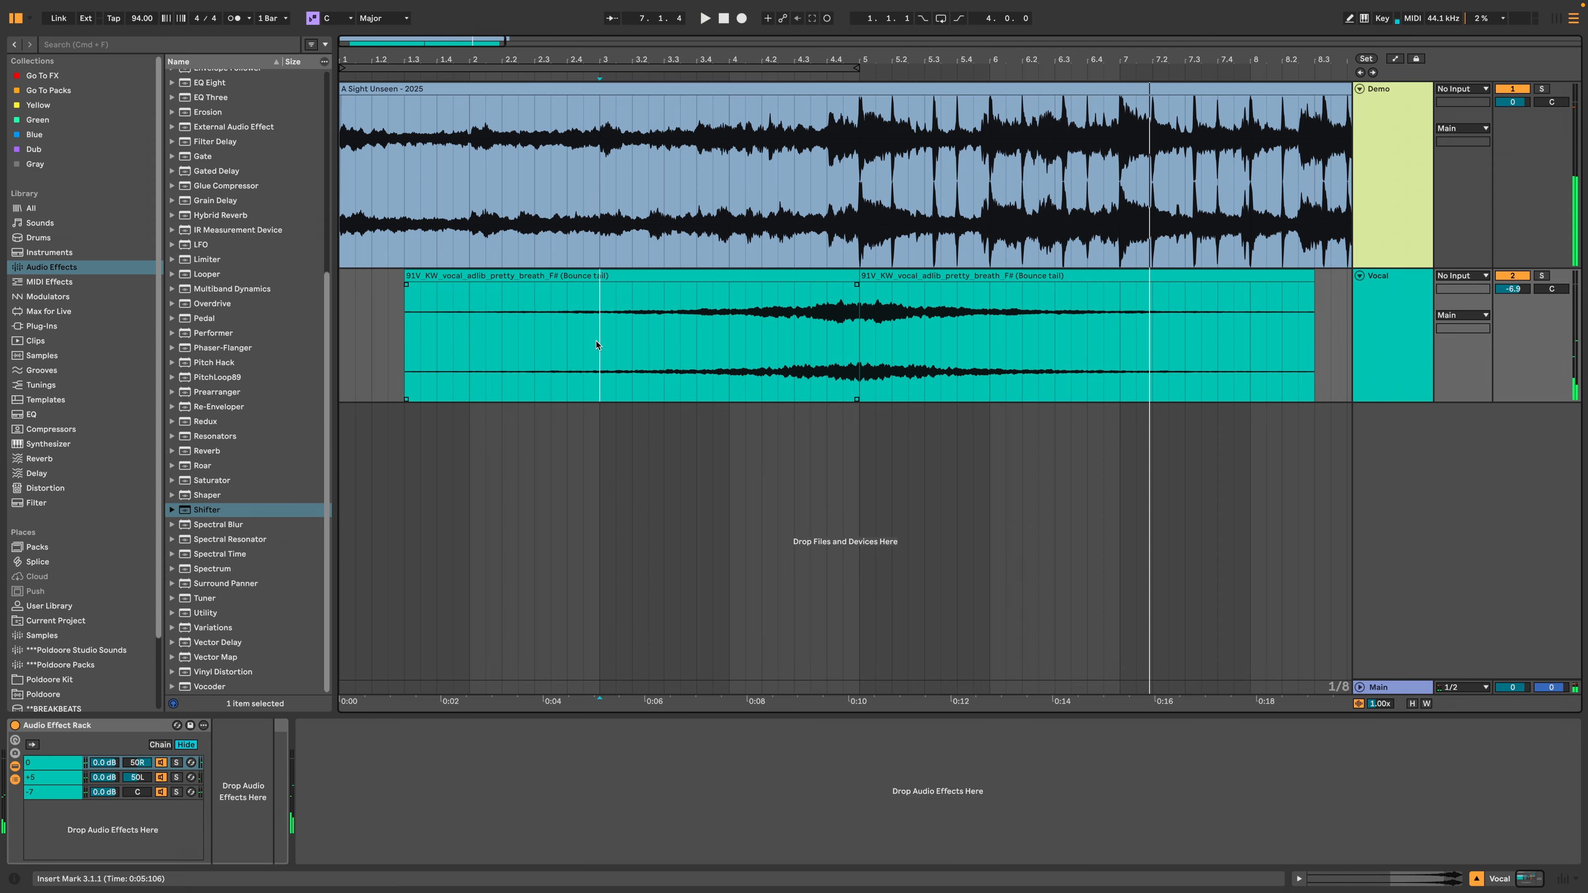
Step: Add an EQ Eight after the rack and set its first band's low cut to 100 Hz
double_click(212, 82)
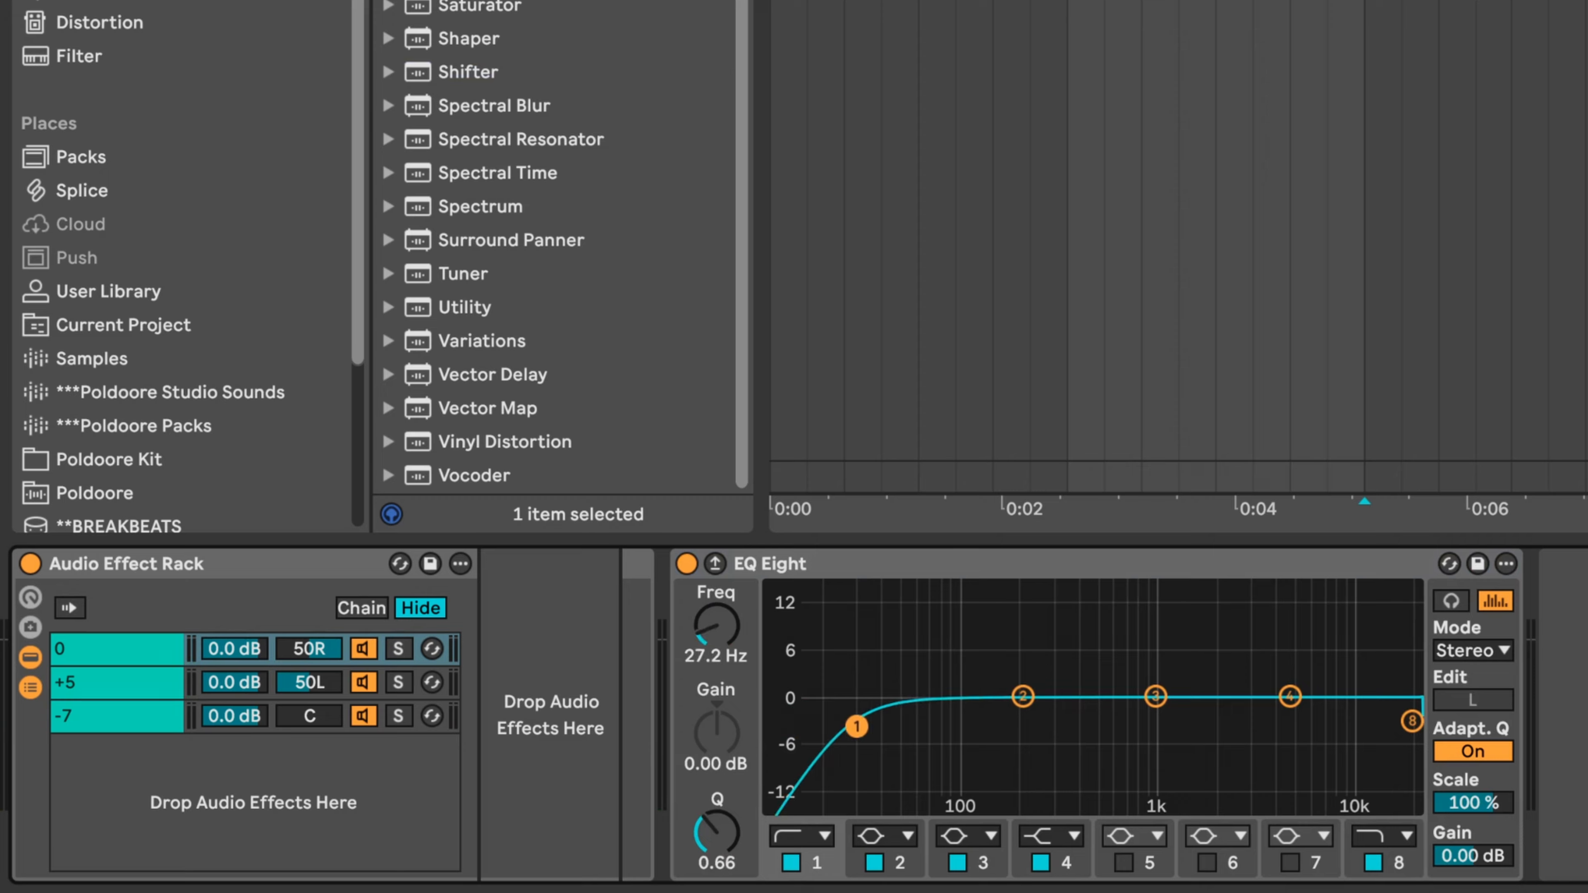
left_click_drag(716, 625, 716, 589)
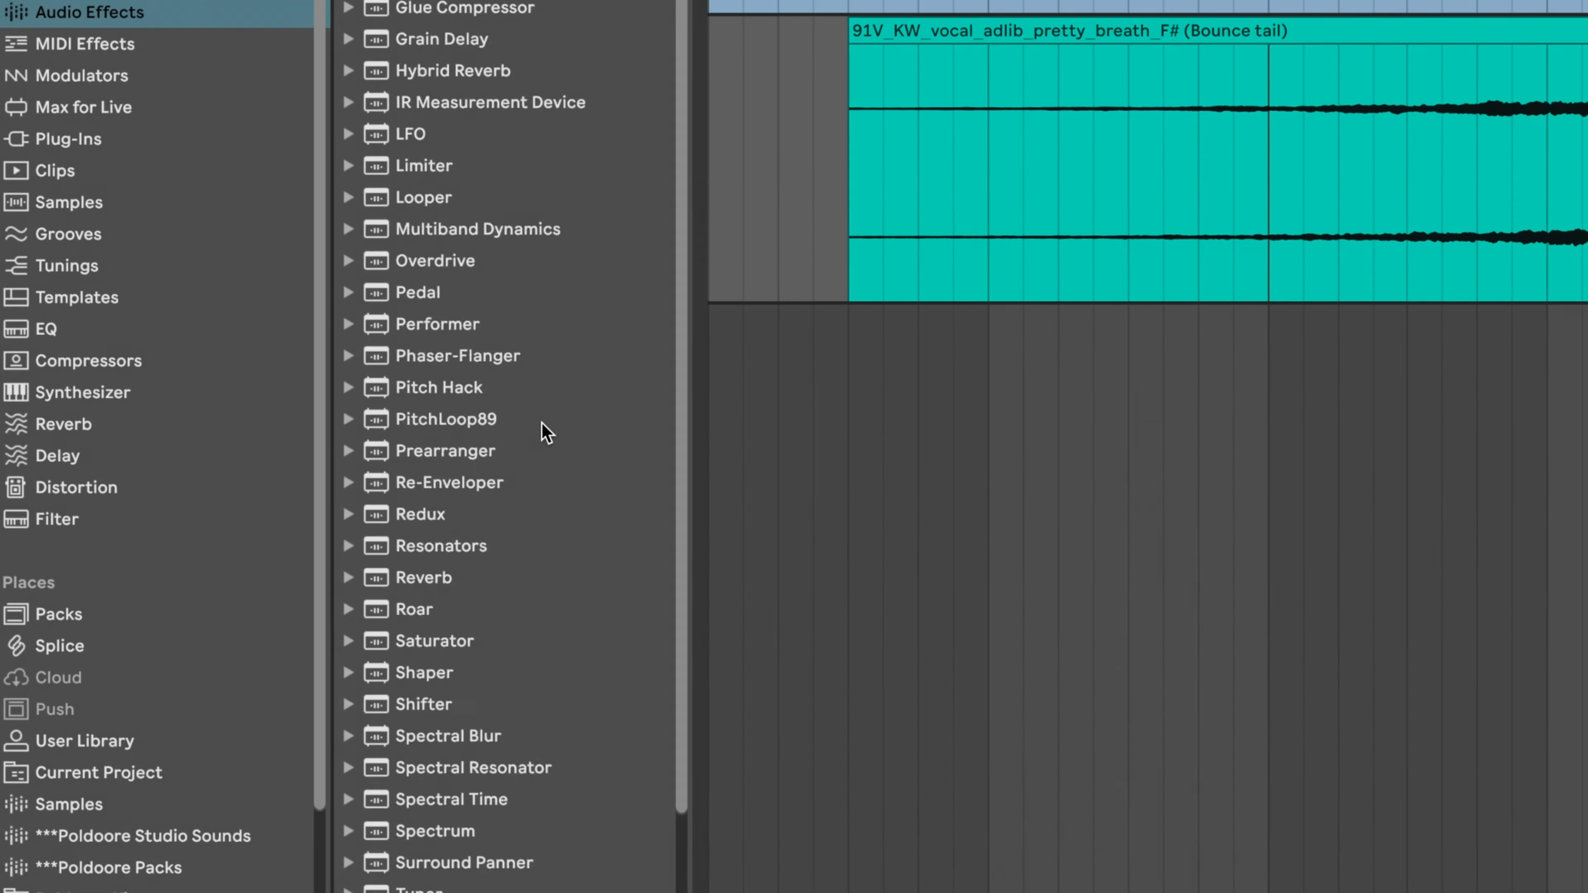
Step: Add a Compressor after the EQ Eight and enable its external sidechain with the Demo track as source
scroll(546, 432, "up", 5)
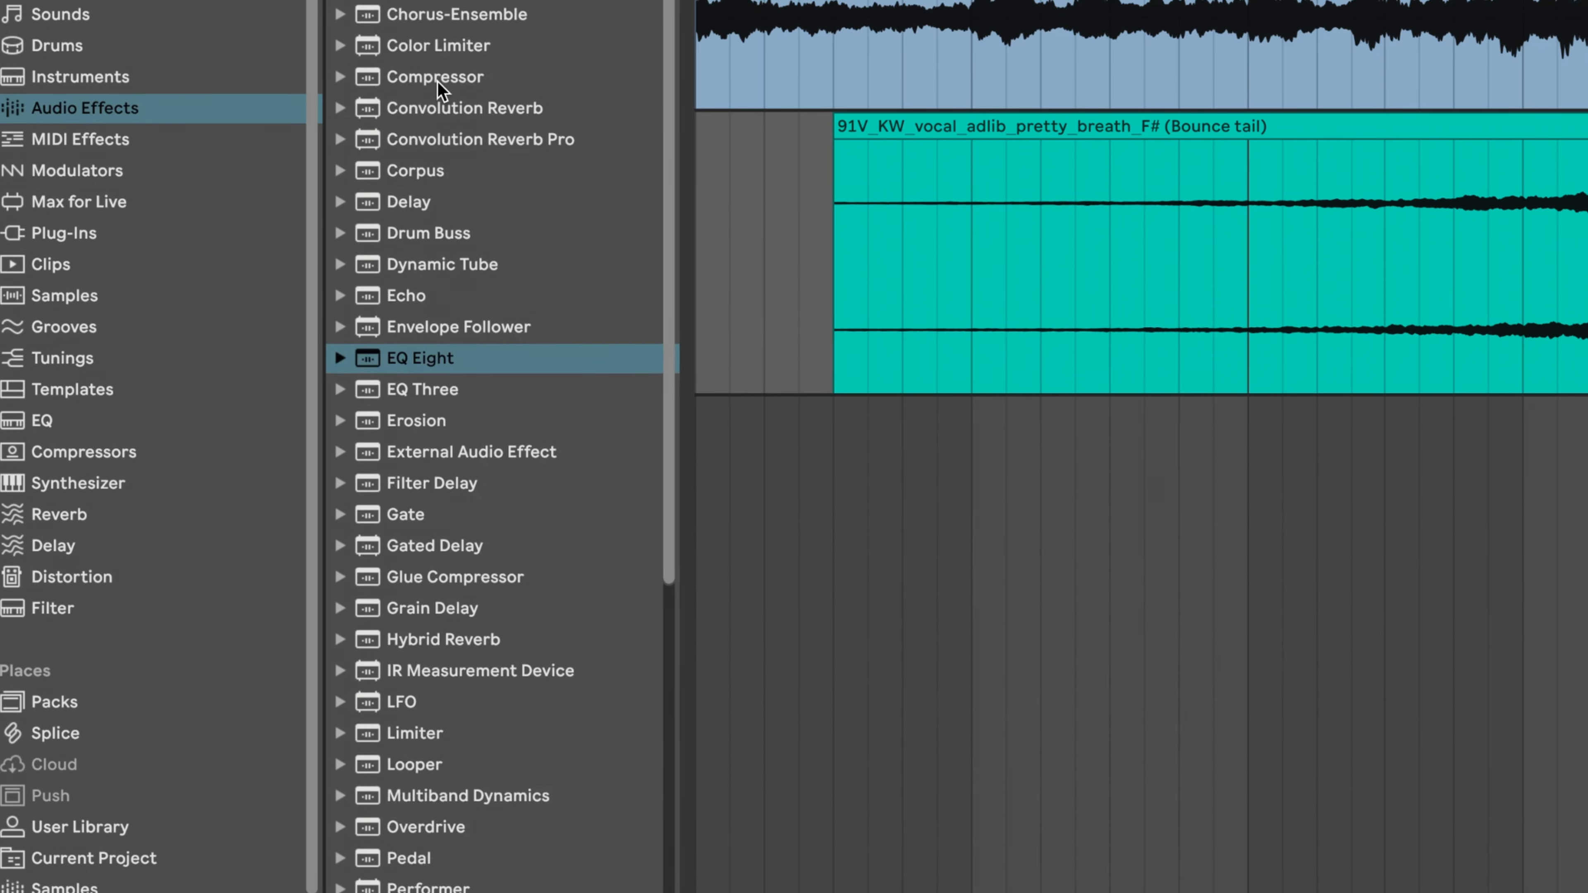
double_click(437, 82)
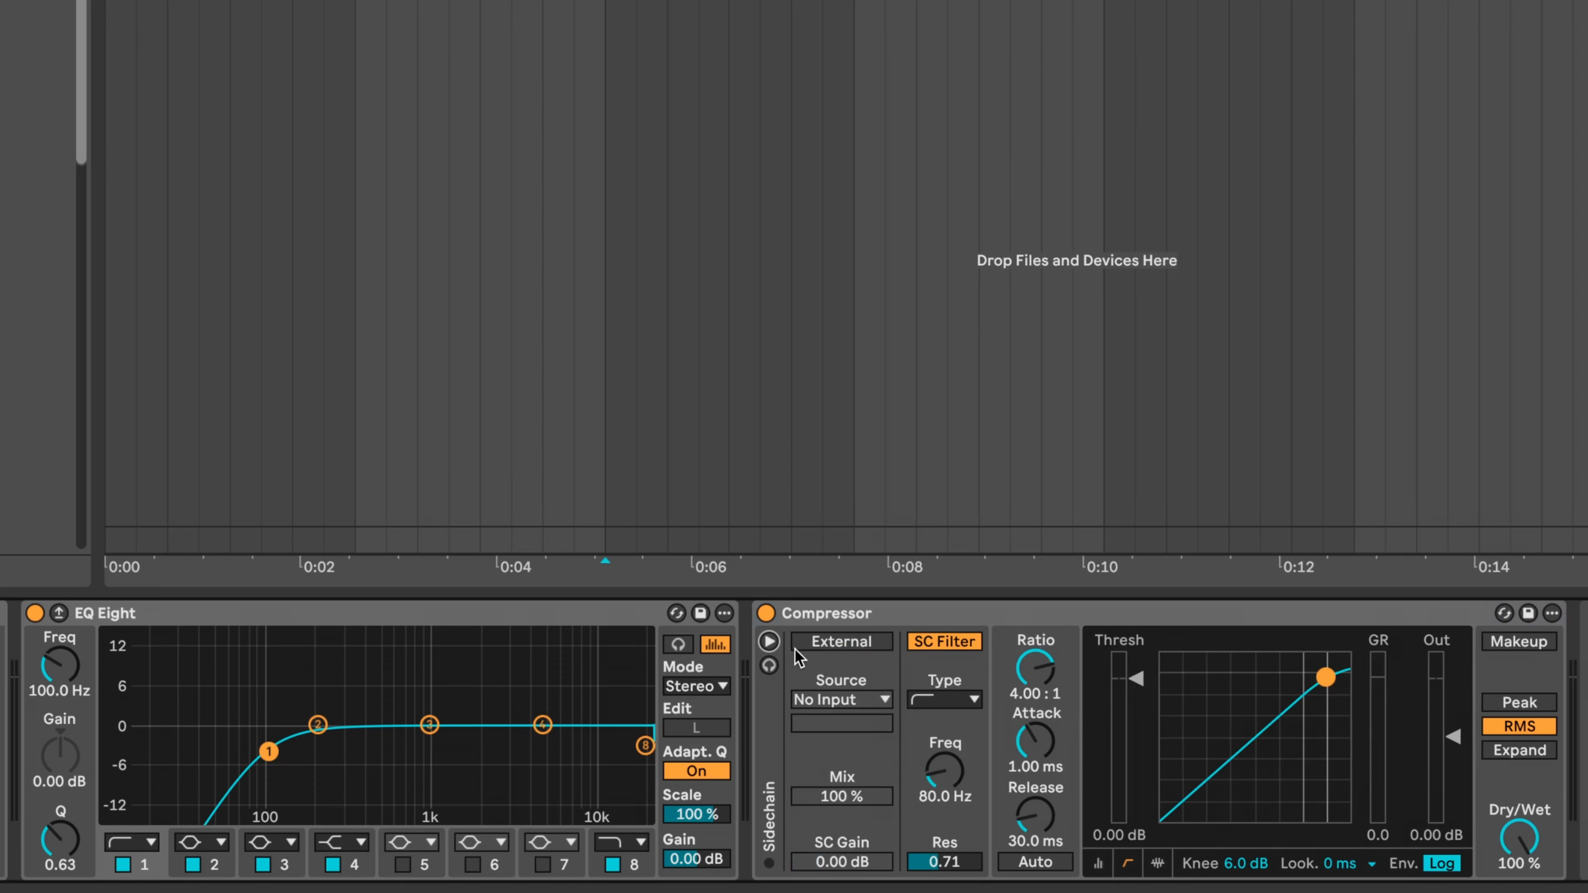
left_click(795, 648)
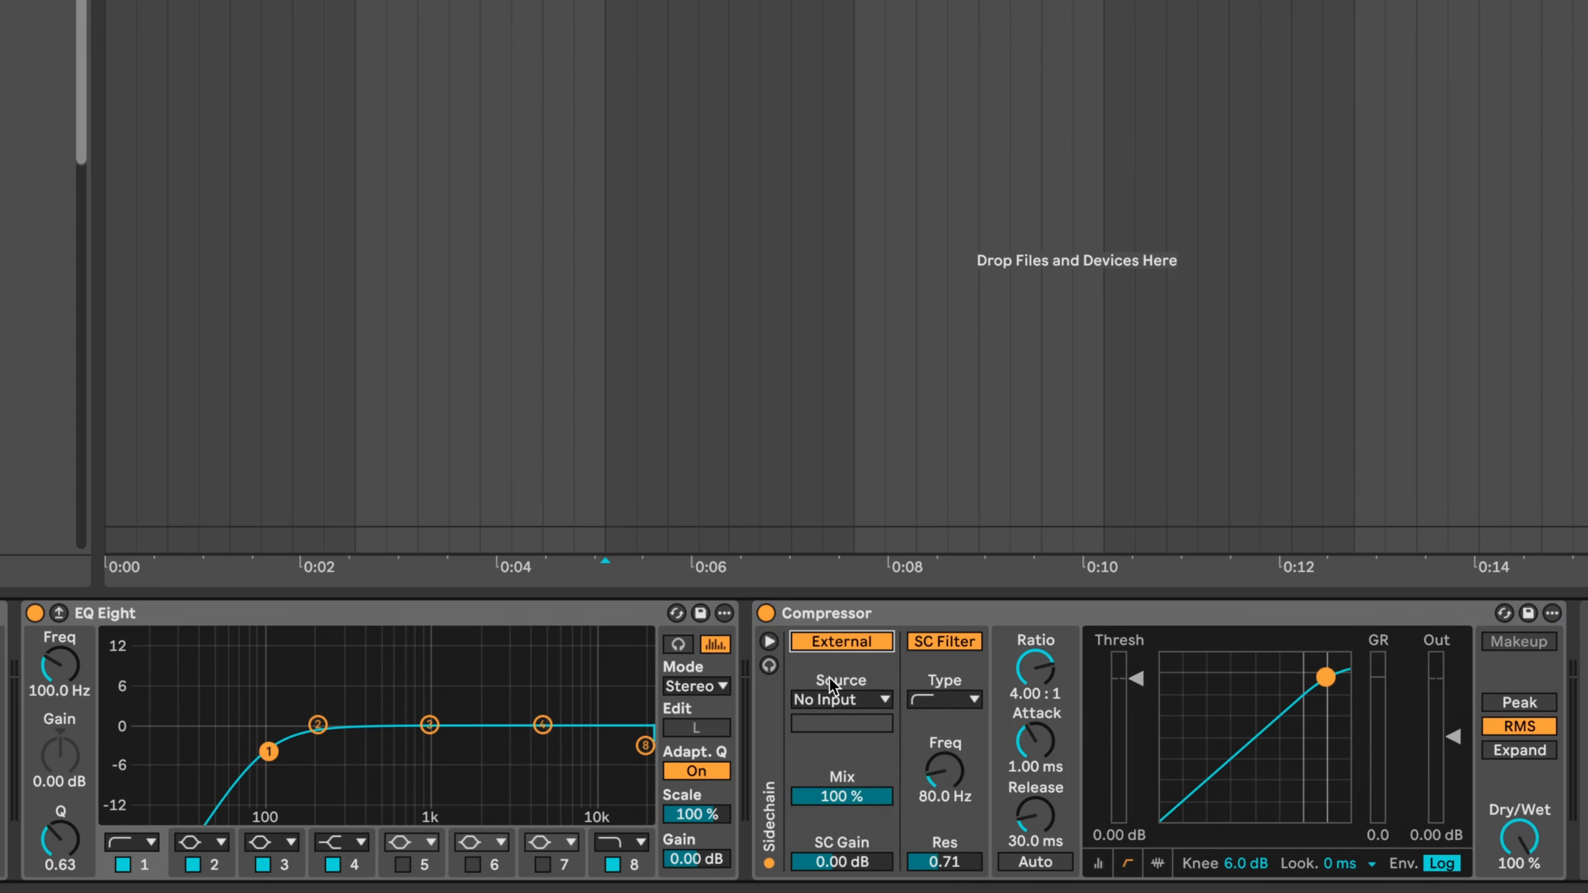
left_click(833, 699)
left_click(837, 722)
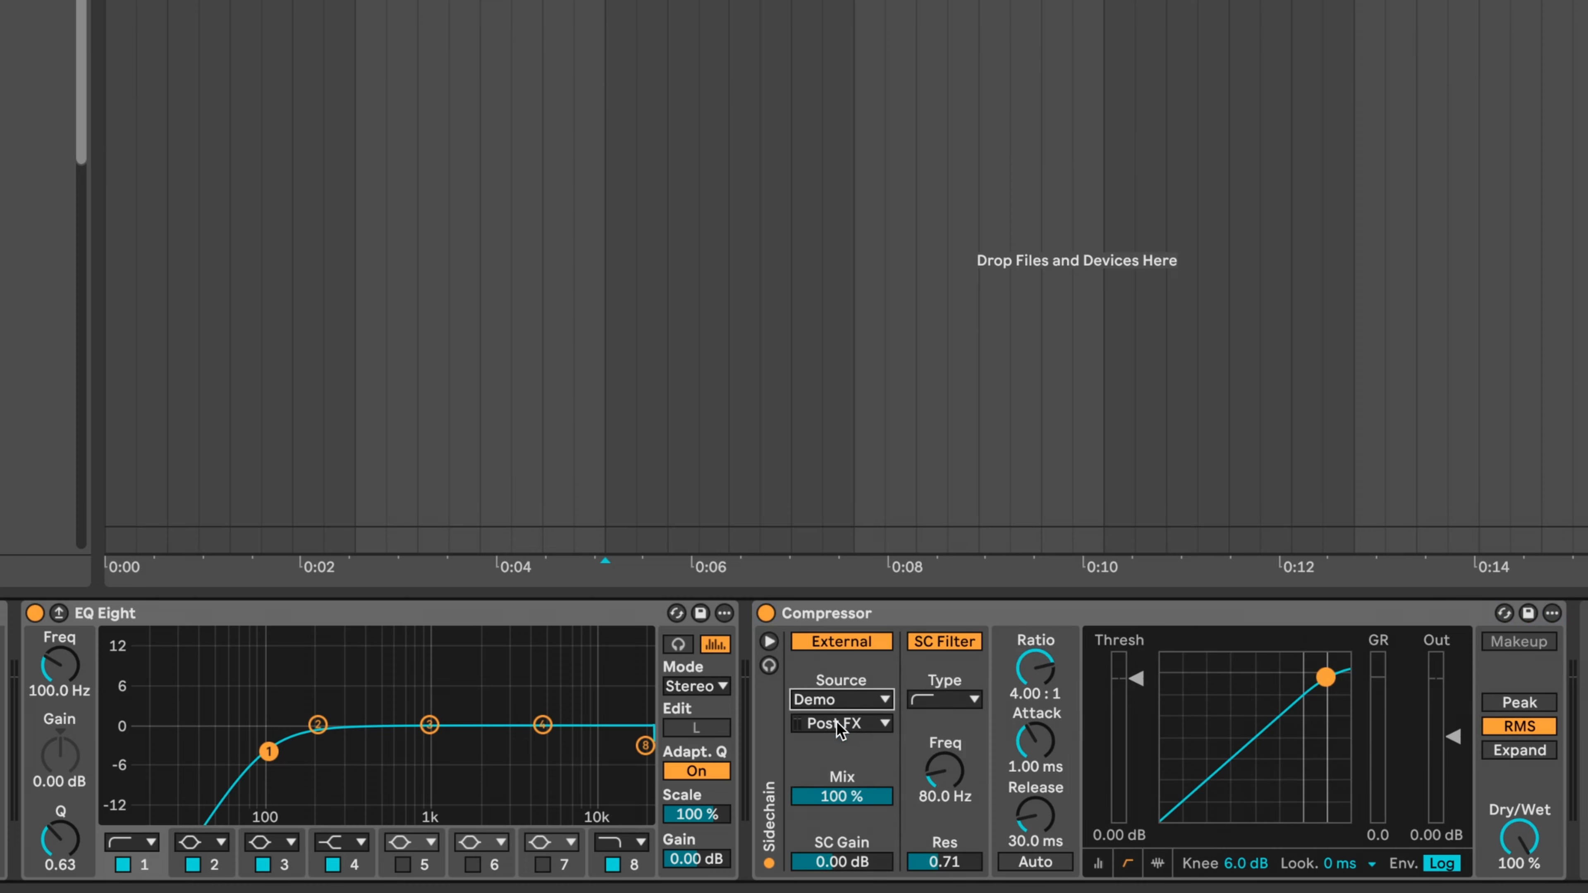
Step: Set the compressor's sidechain filter to low-pass at 69.4 Hz, release to 73.9 ms and threshold to -12.8 dB
left_click(935, 702)
left_click(940, 803)
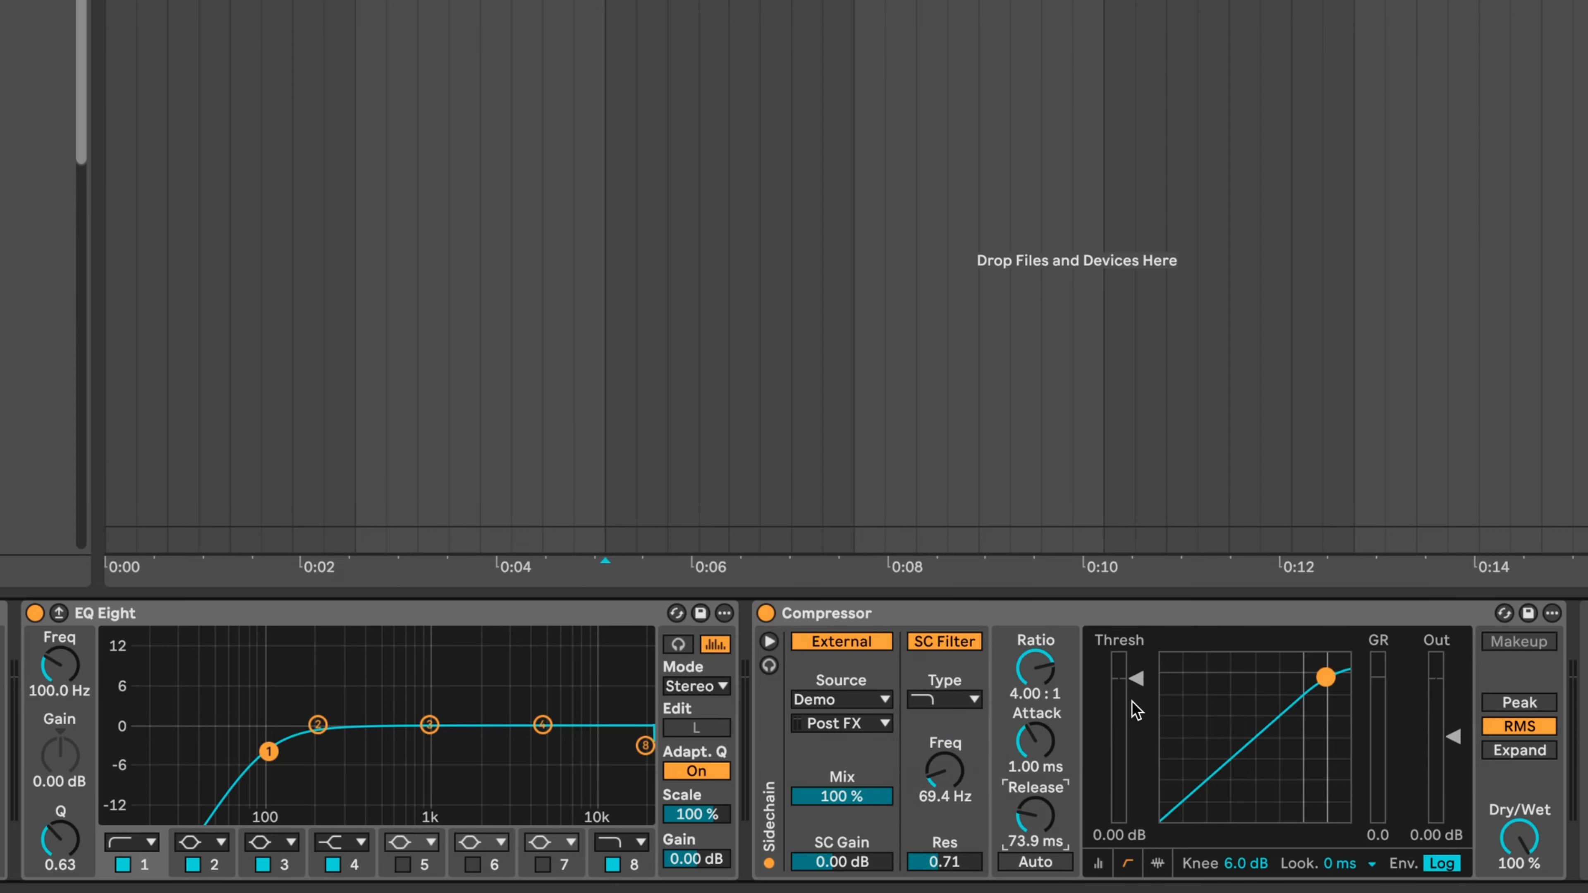
left_click_drag(1136, 711, 1139, 741)
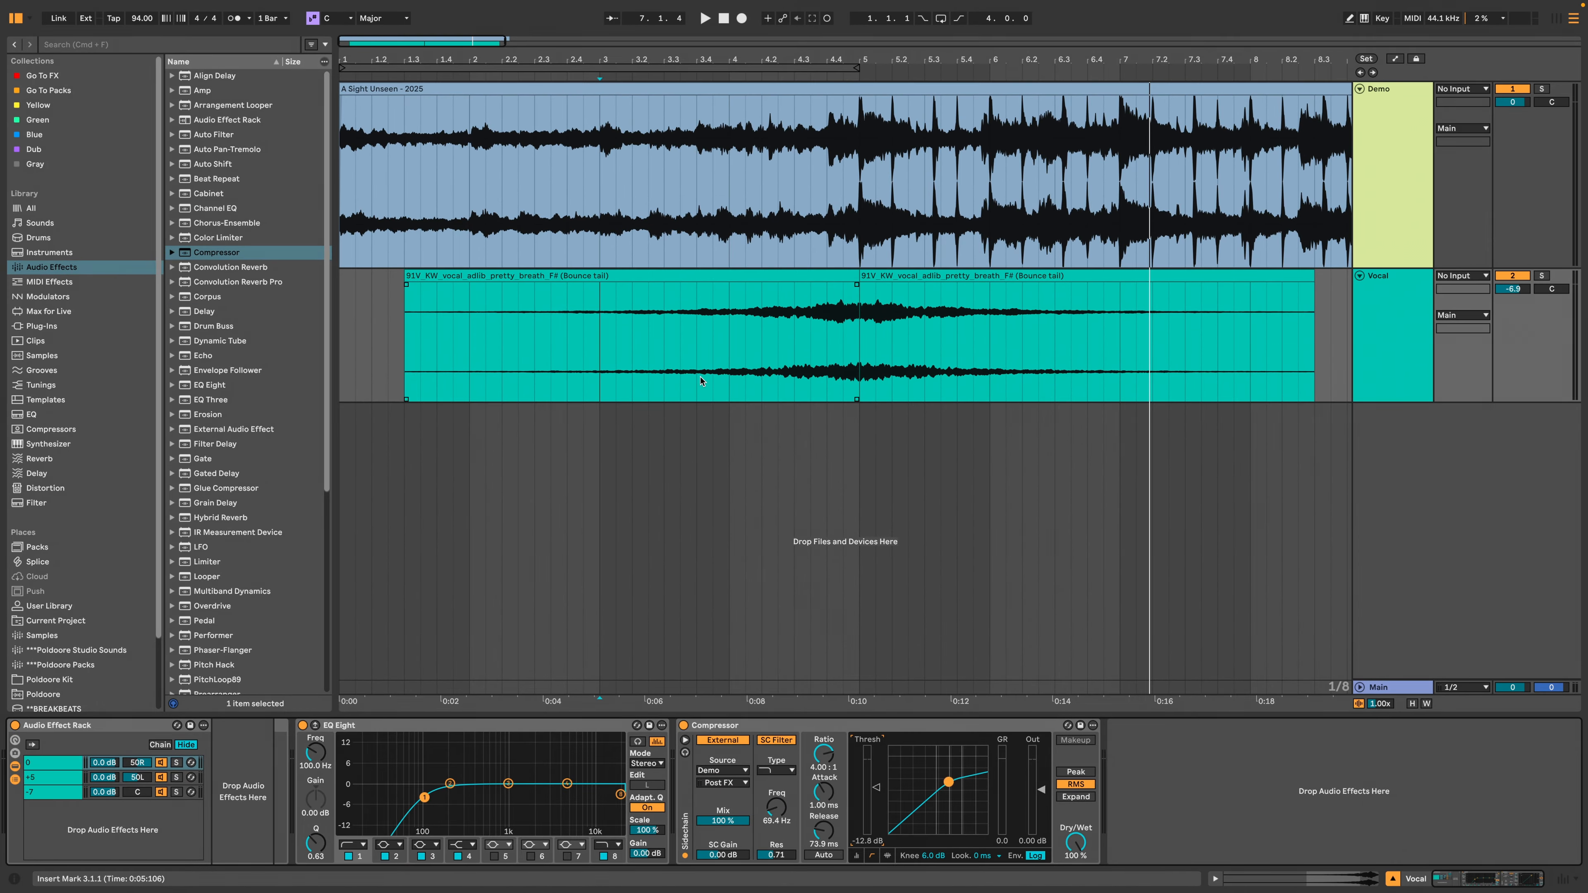
Step: Lower the compressor's threshold to -18.9 dB during playback, and audition the sidechained vocal with the demo from bar 4
left_click(701, 381)
key("space")
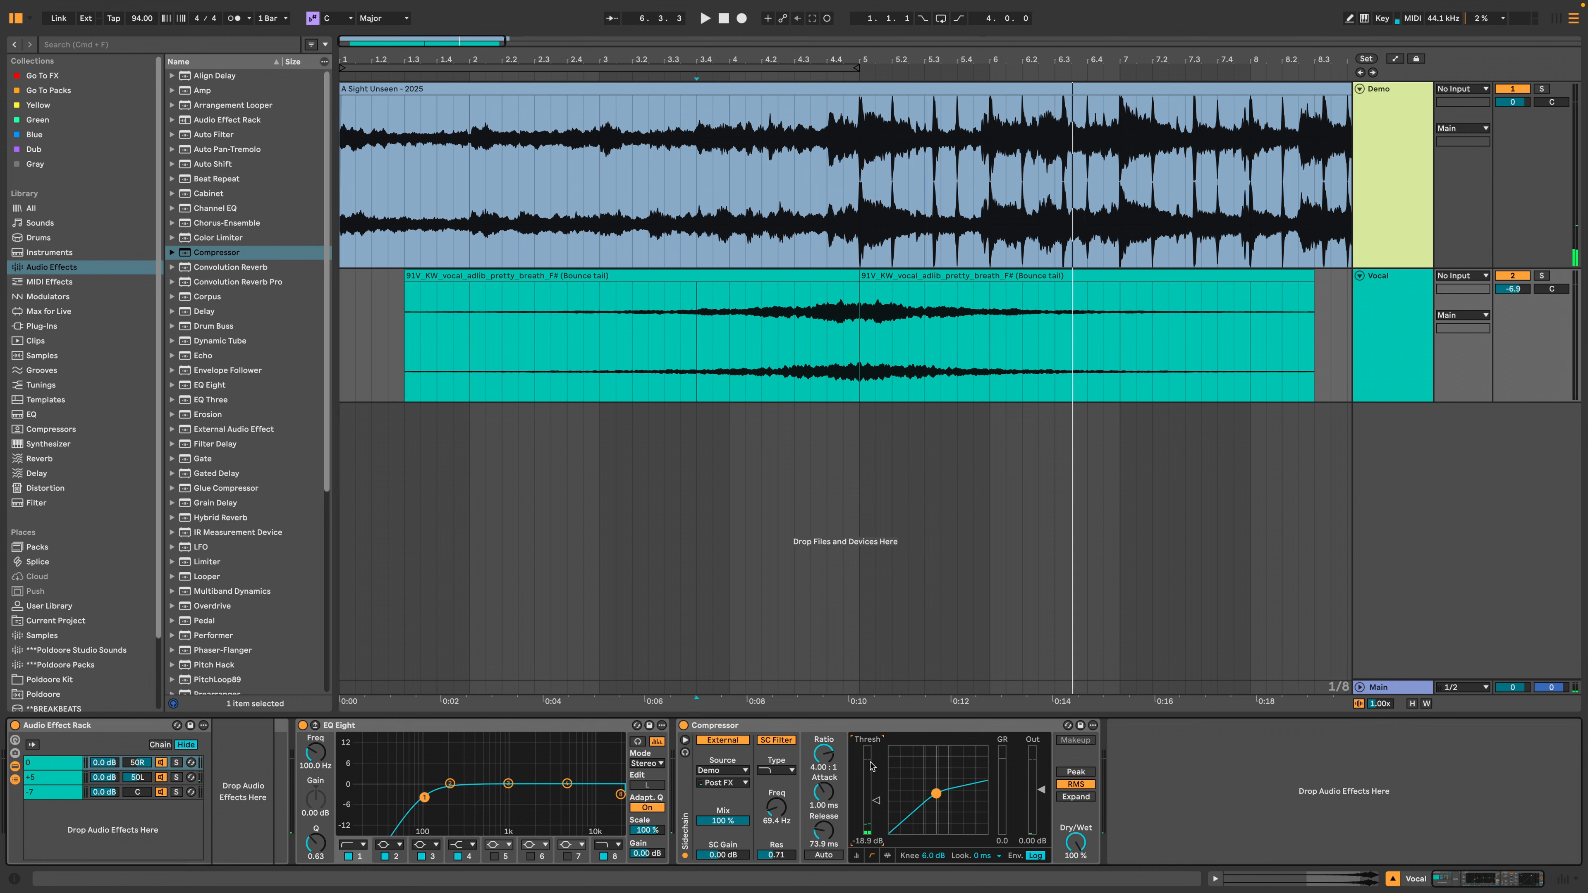
left_click(726, 387)
key("space")
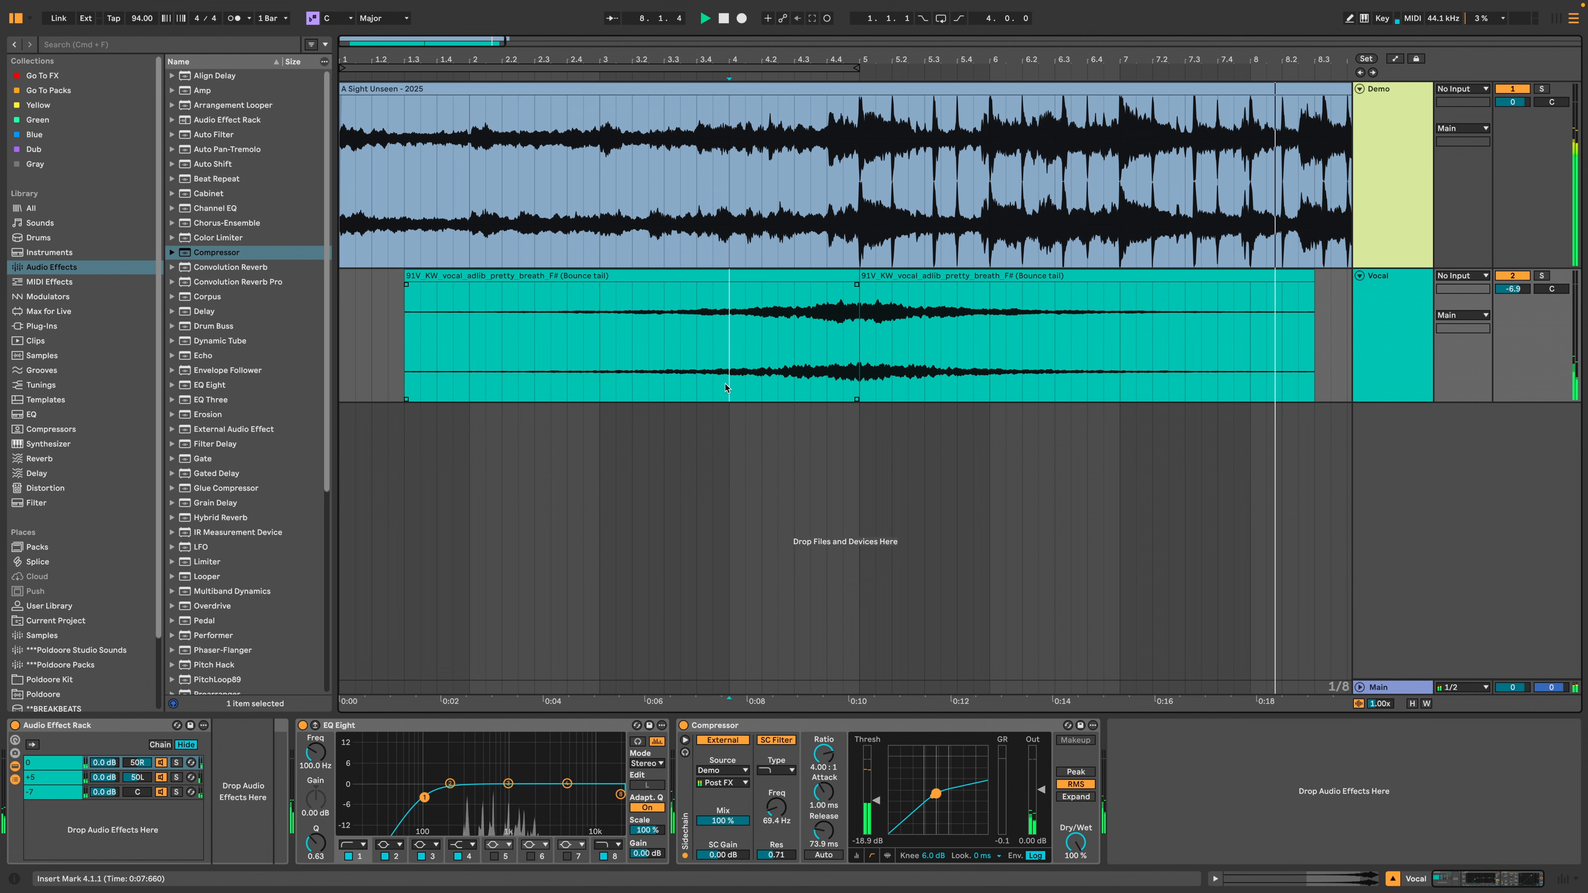
key("space")
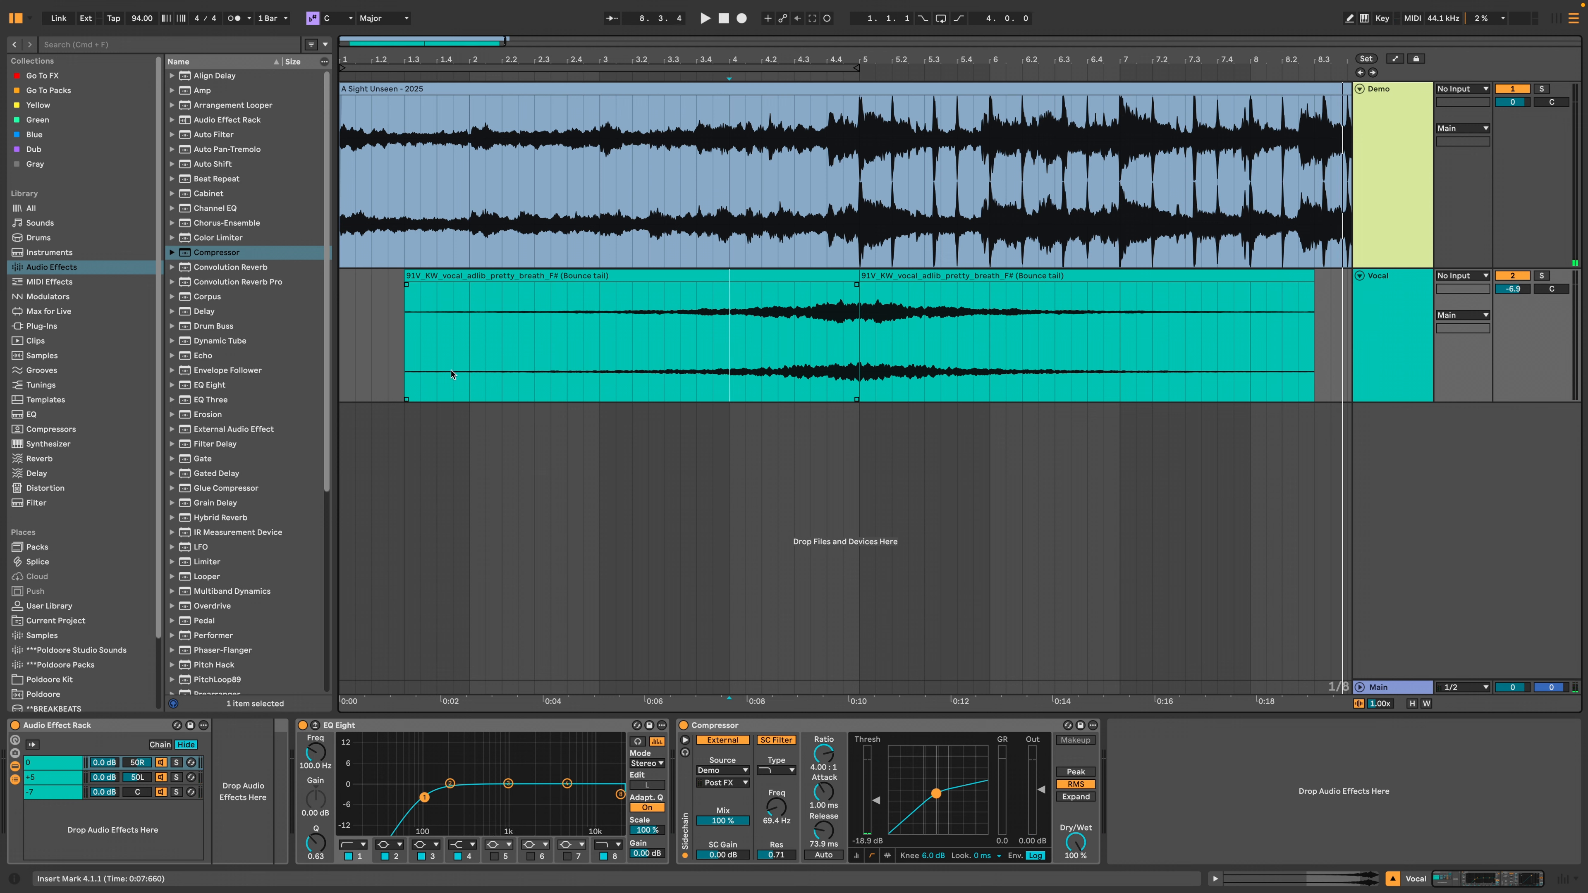
Step: Play the reversed trumpet transition from bar 63 in the trumpet project
key("Home")
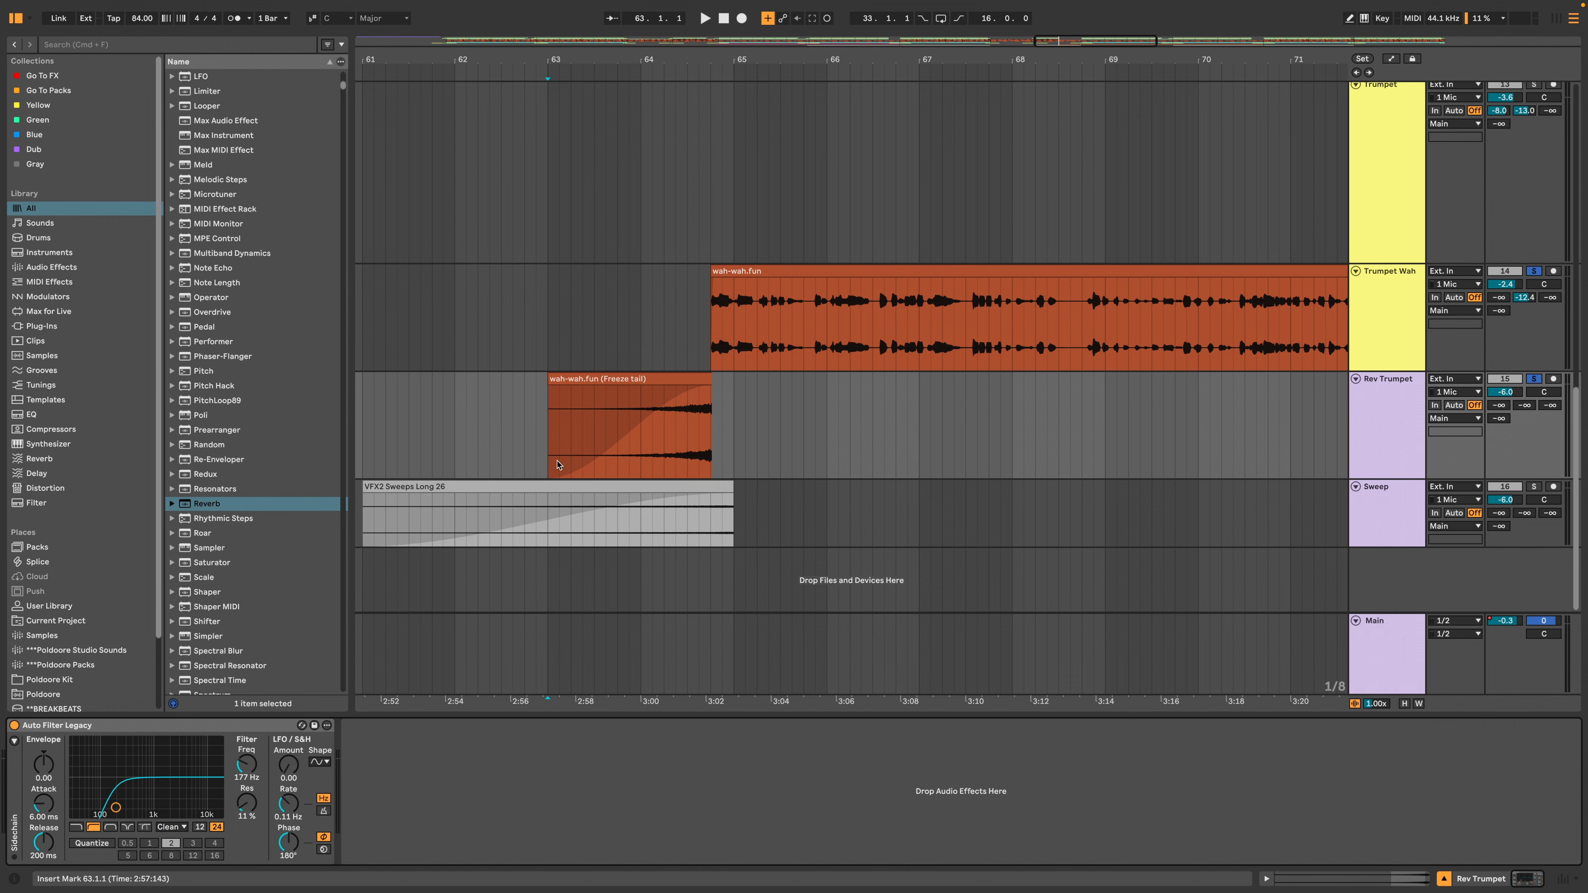
key("space")
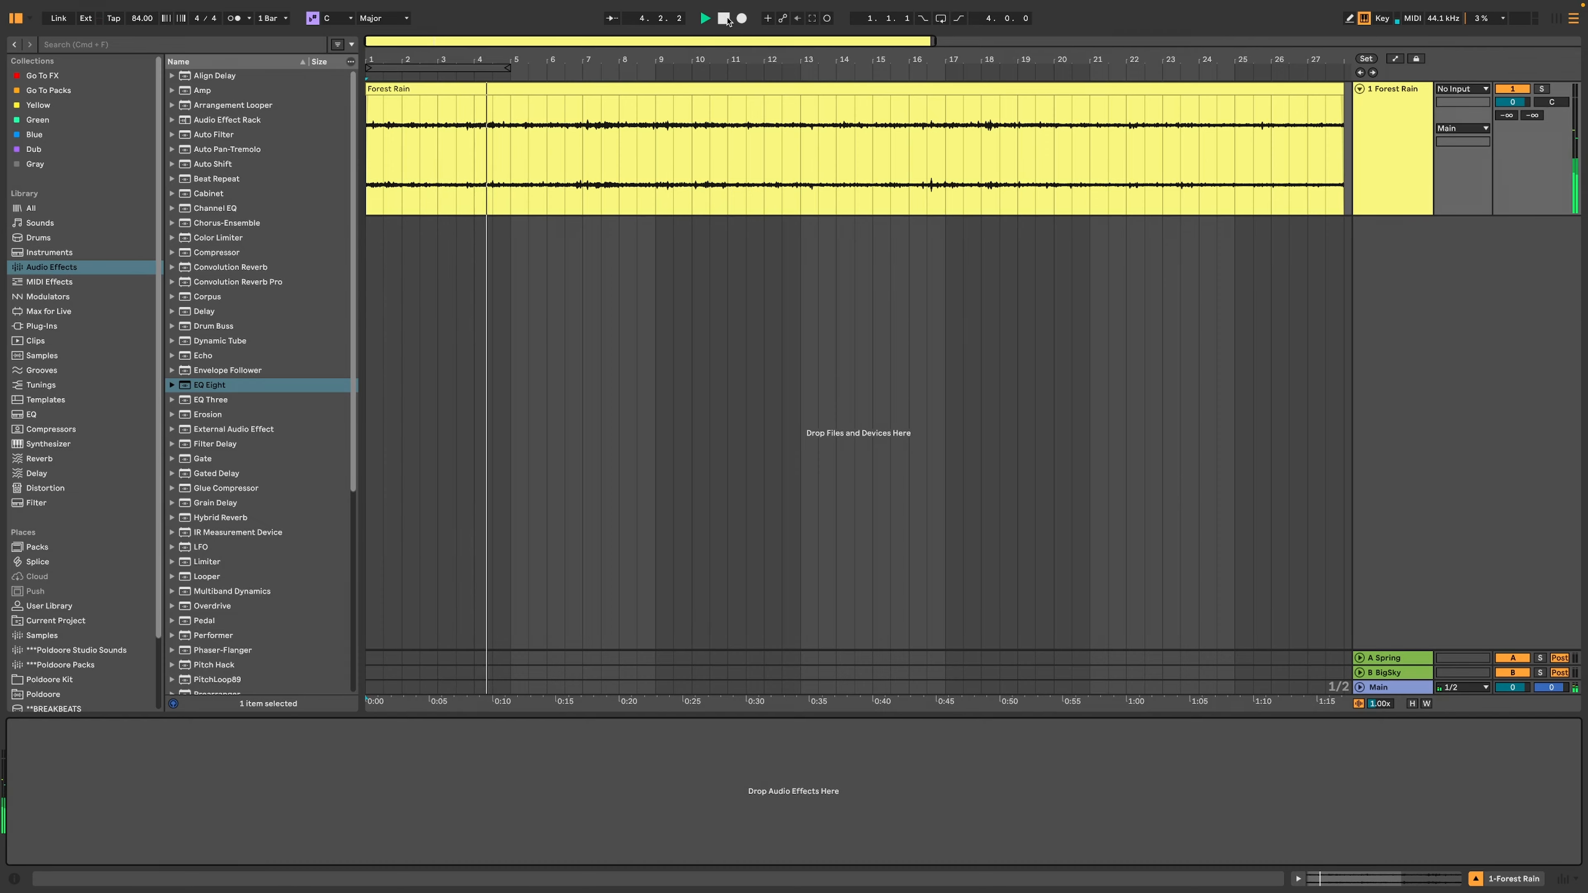
Step: Stop playback in the Forest Rain project and load Pro-Q 4 from the Go To FX collection onto the Forest Rain track
left_click(726, 20)
left_click(42, 75)
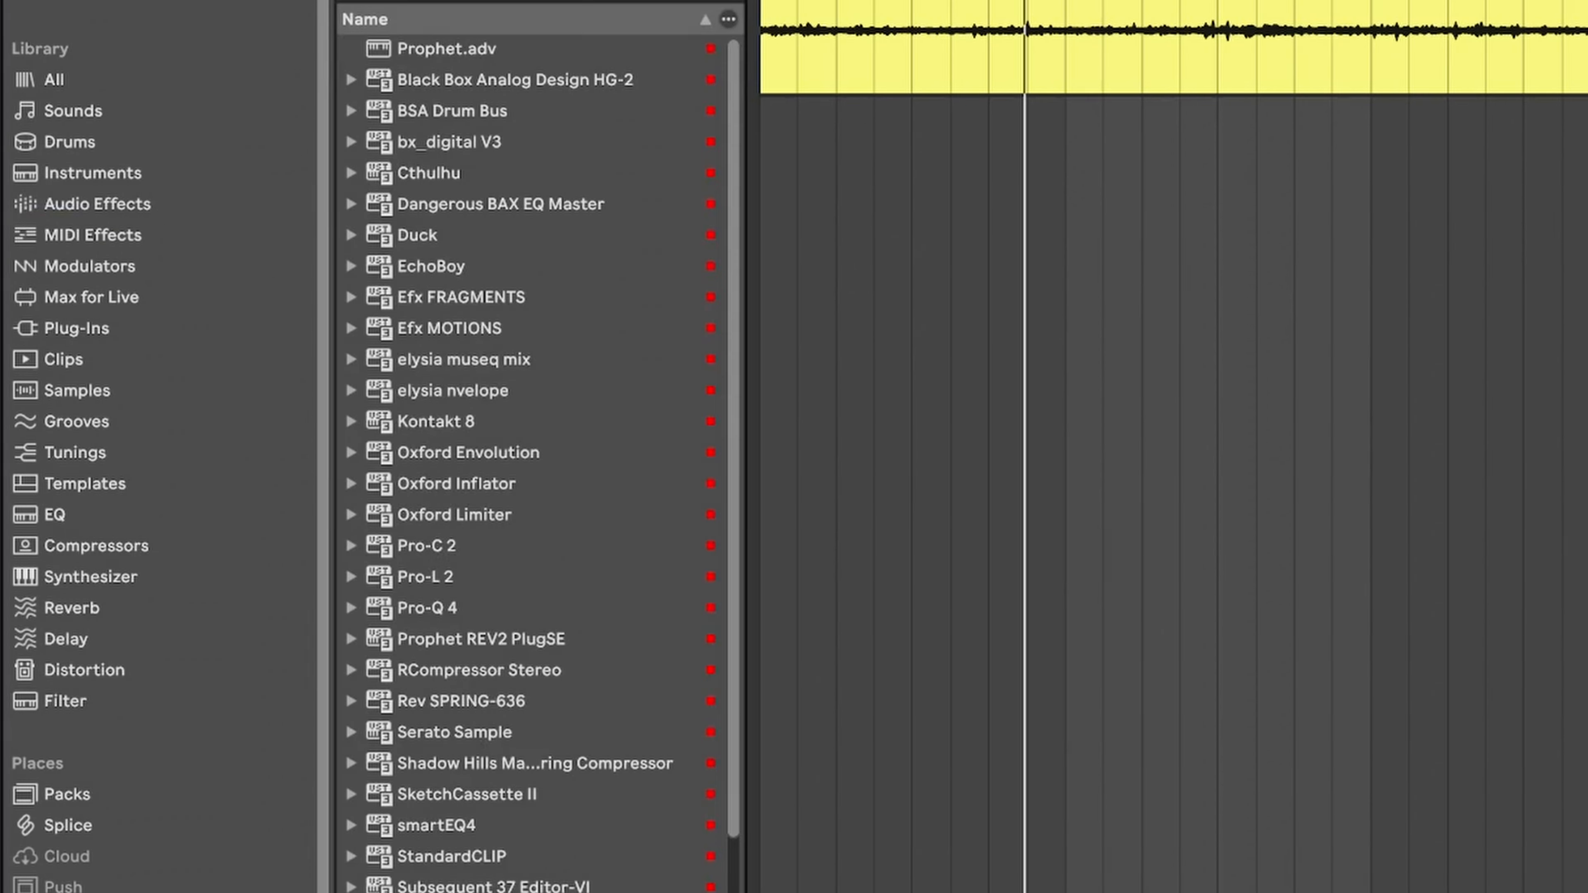
double_click(438, 607)
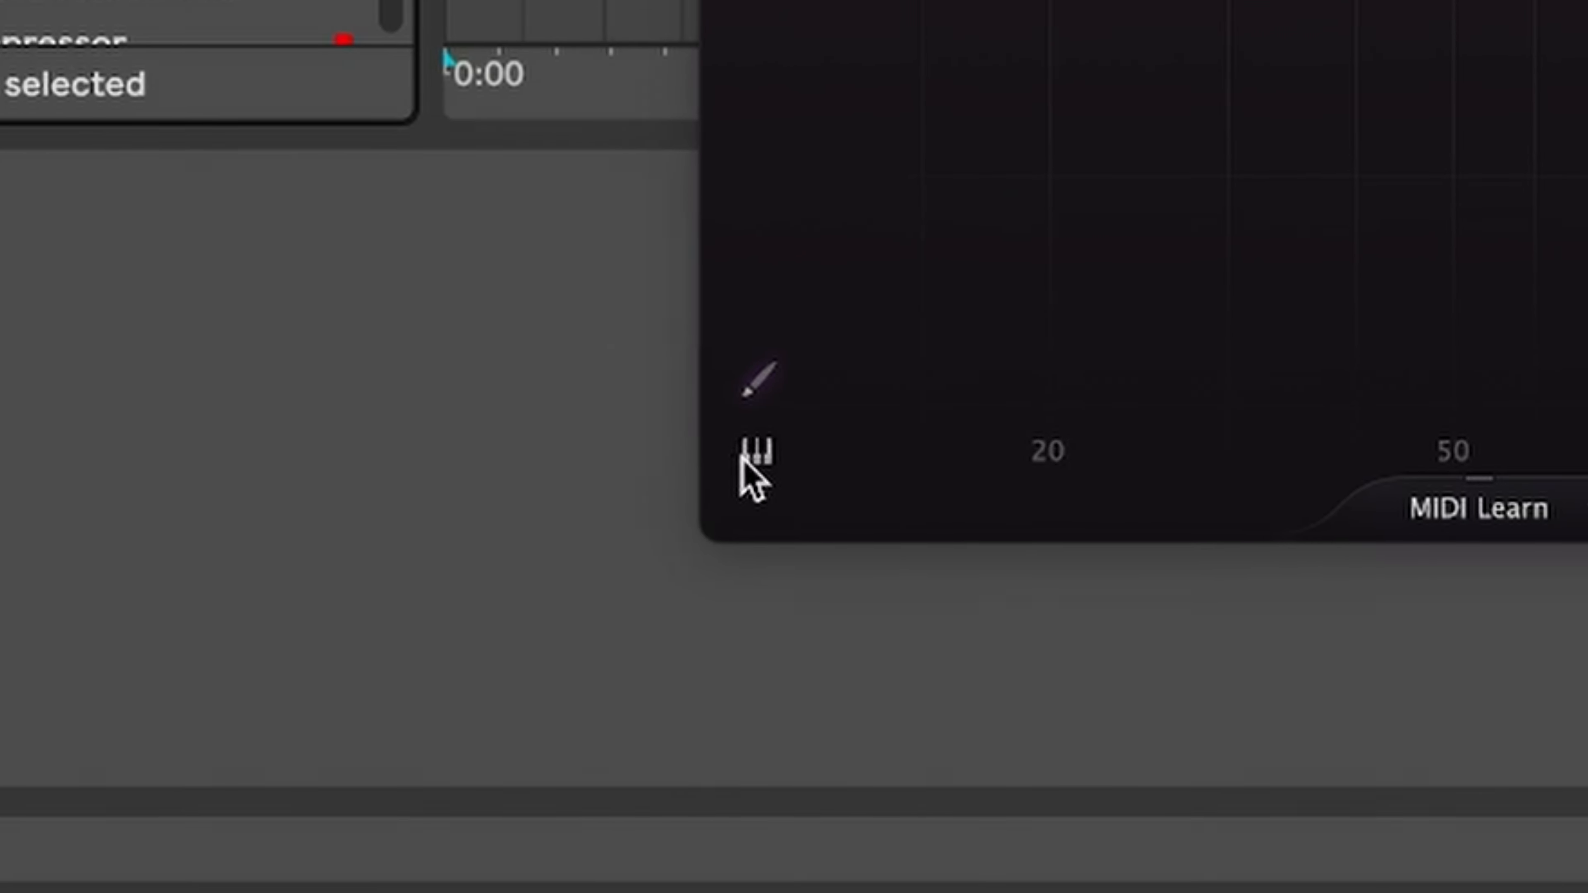
Step: Show Pro-Q 4's piano display and add a narrow bell band at C4 with 30 dB of gain on Forest Rain
left_click(755, 460)
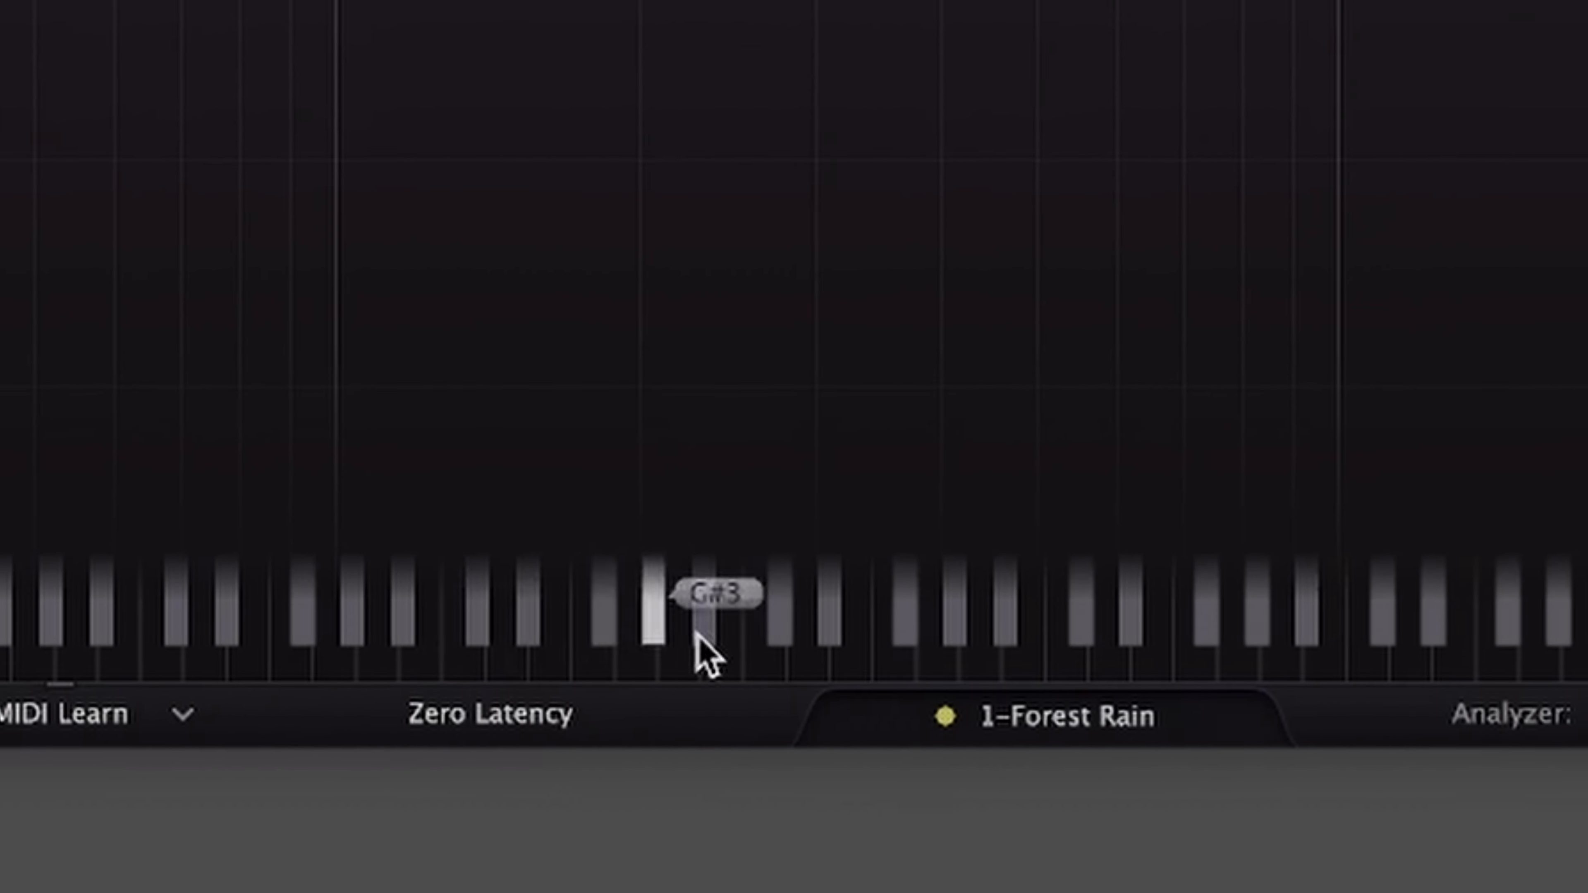
left_click(753, 669)
left_click_drag(1021, 486, 1025, 49)
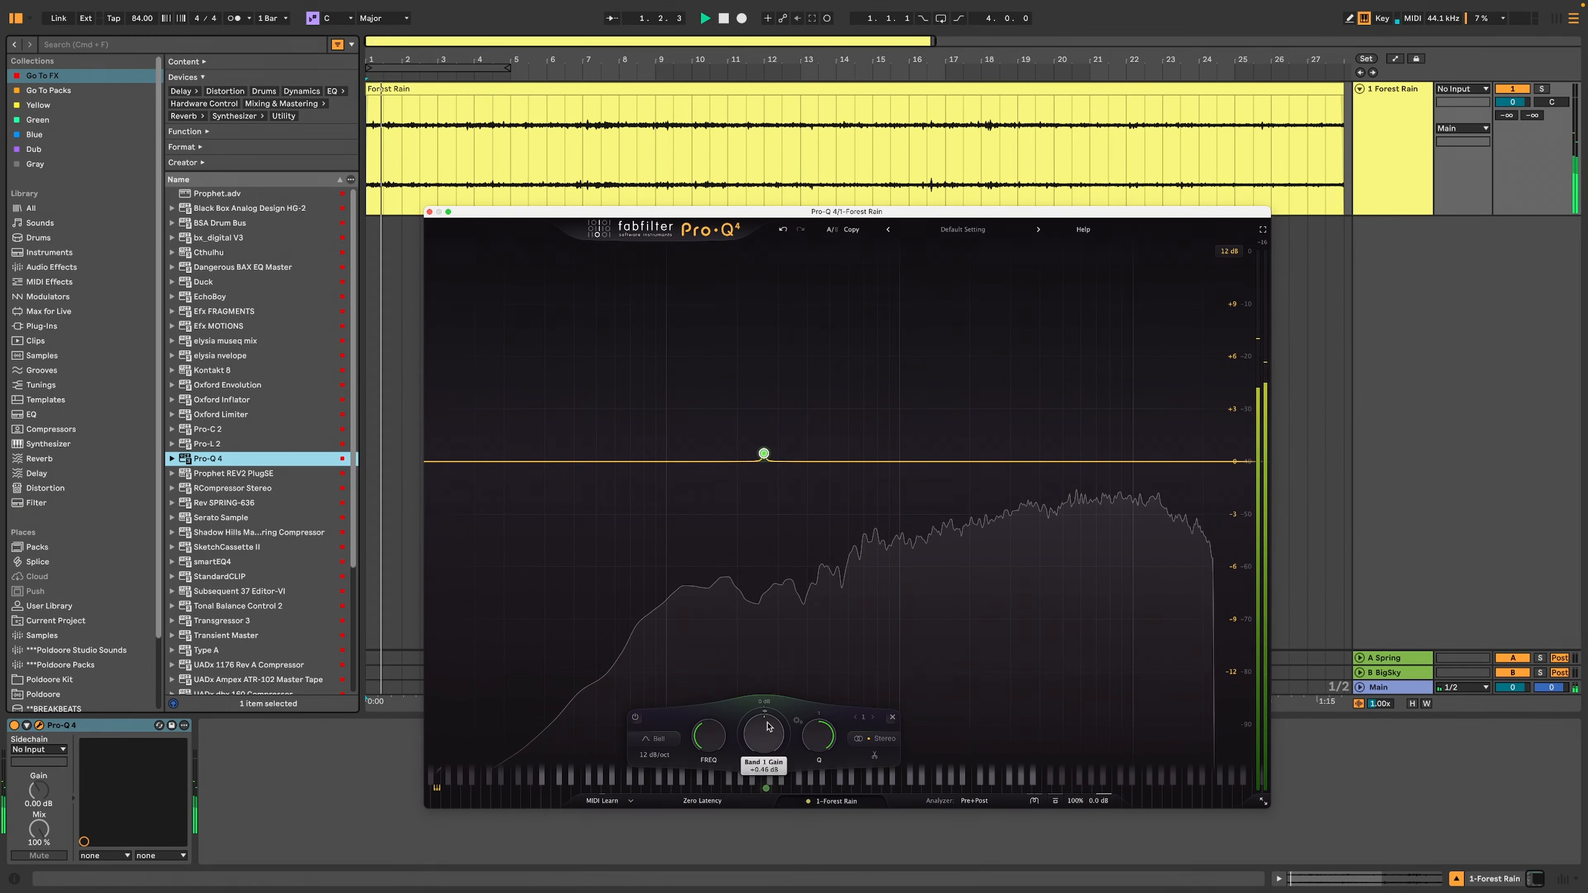
left_click_drag(761, 417, 780, 178)
left_click_drag(771, 676, 775, 571)
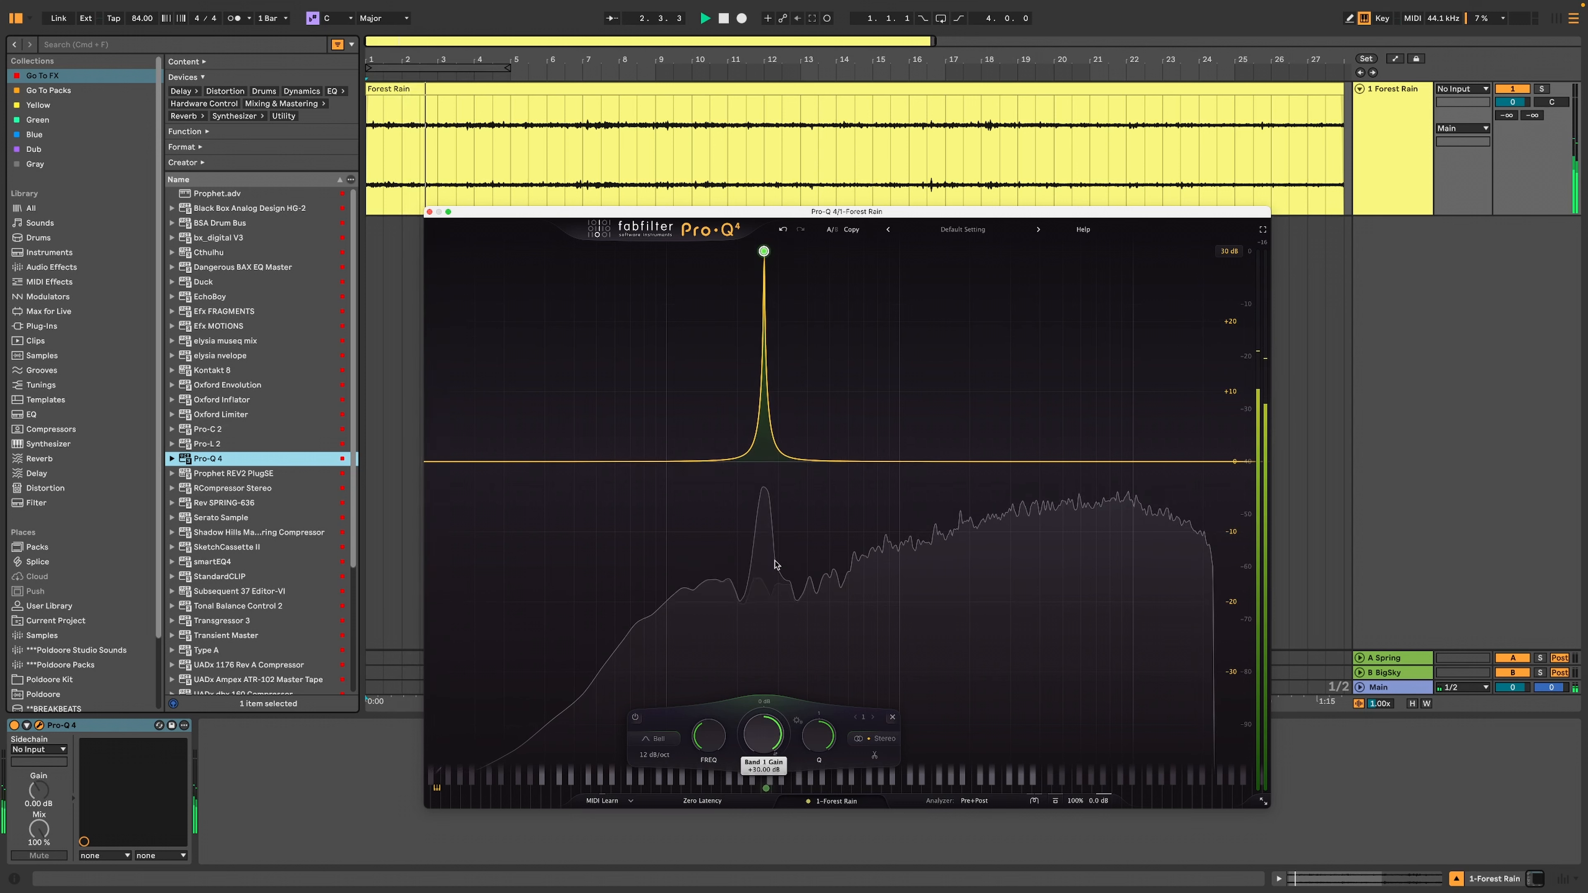
Step: Add three matching narrow bands at C5, C6 and C7, each with 30 dB of gain, and stop playback
left_click(836, 788)
left_click_drag(838, 739, 833, 656)
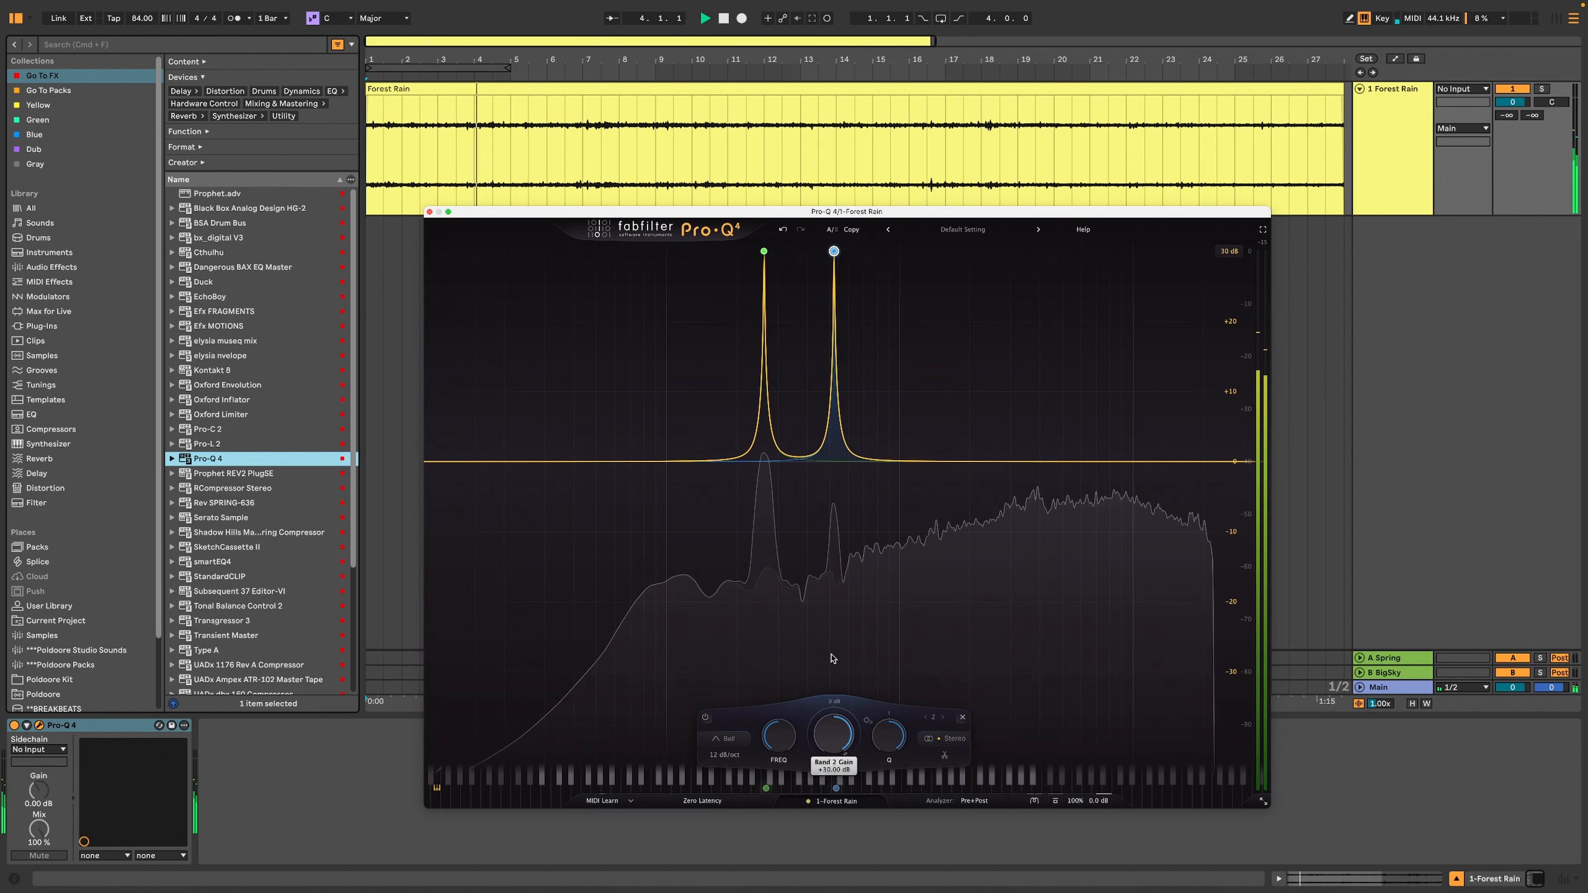
left_click(905, 789)
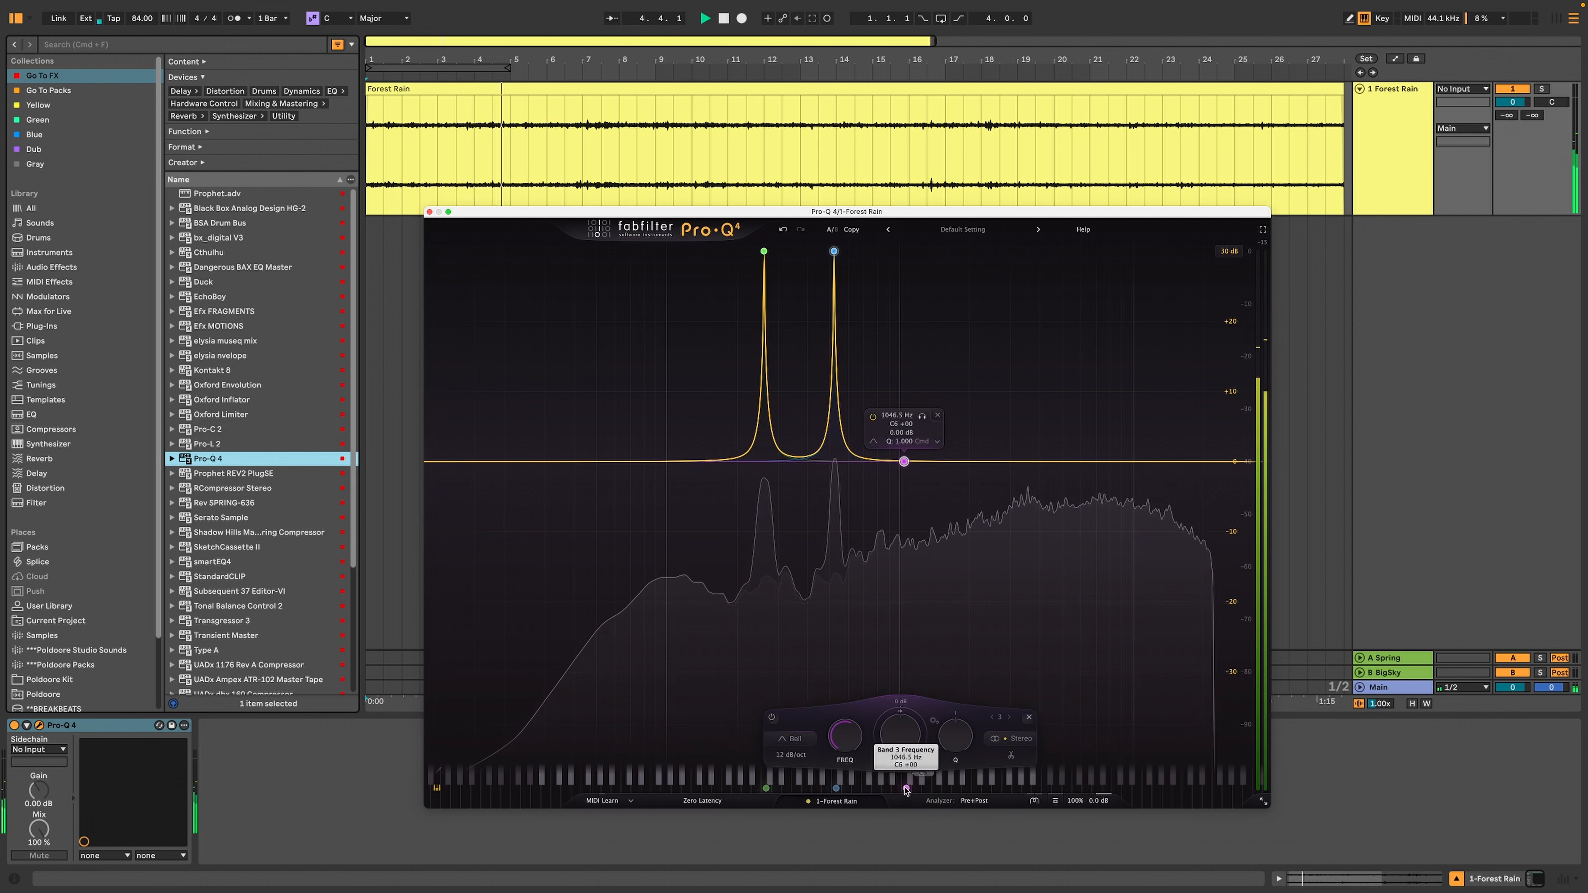
left_click_drag(904, 734, 904, 667)
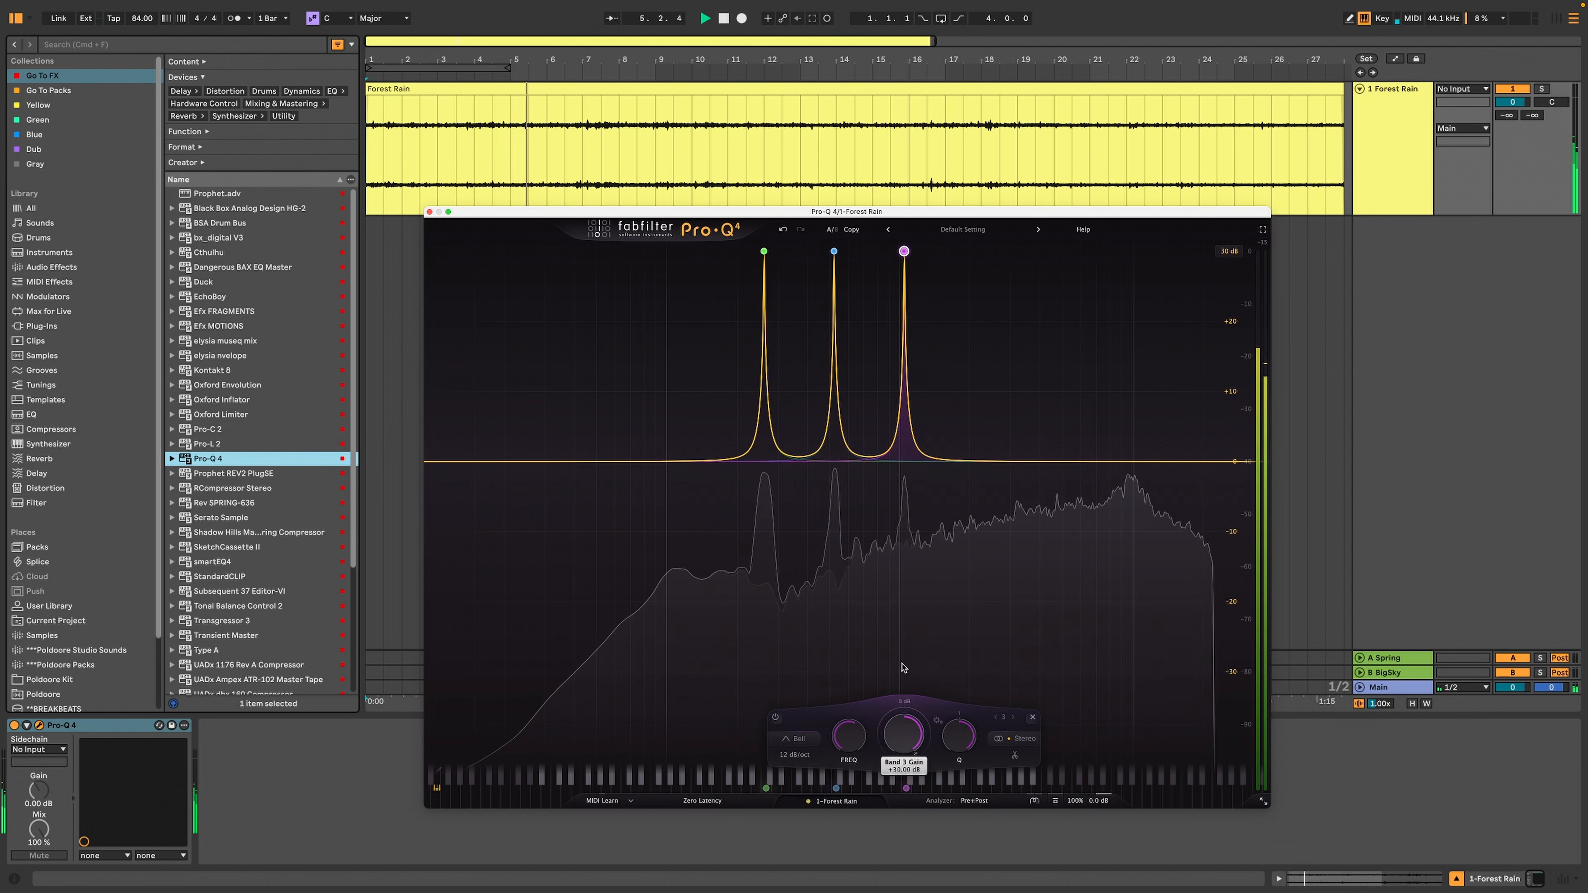
left_click(983, 790)
left_click_drag(983, 715, 978, 619)
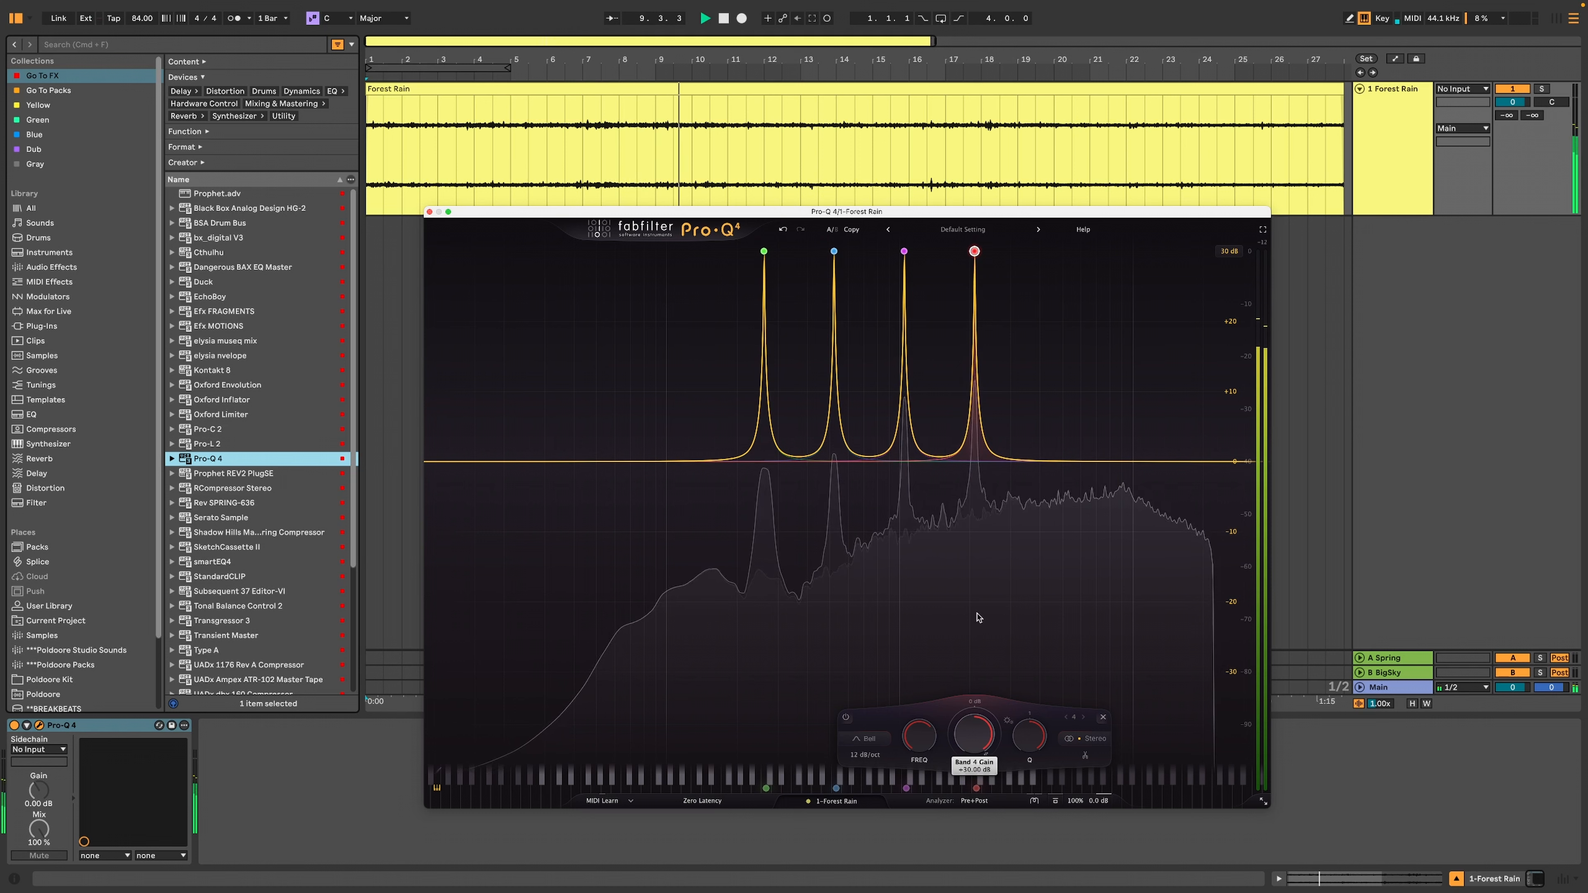
key("space")
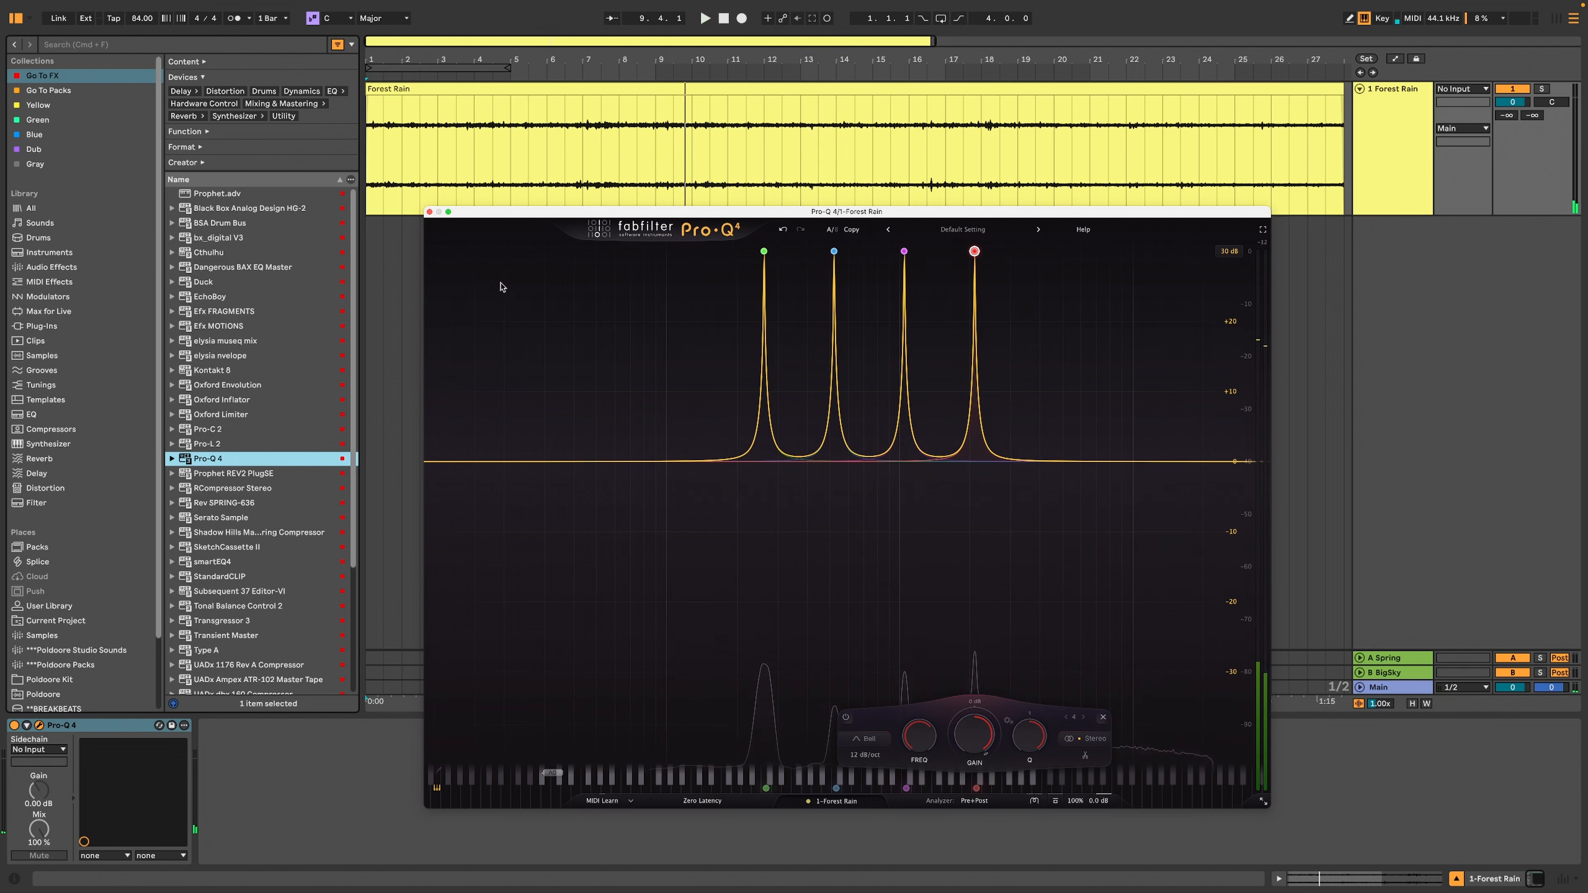
Step: Duplicate Pro-Q 4 on the Forest Rain track and reduce the duplicate's gain scale to 32.78%
left_click(429, 212)
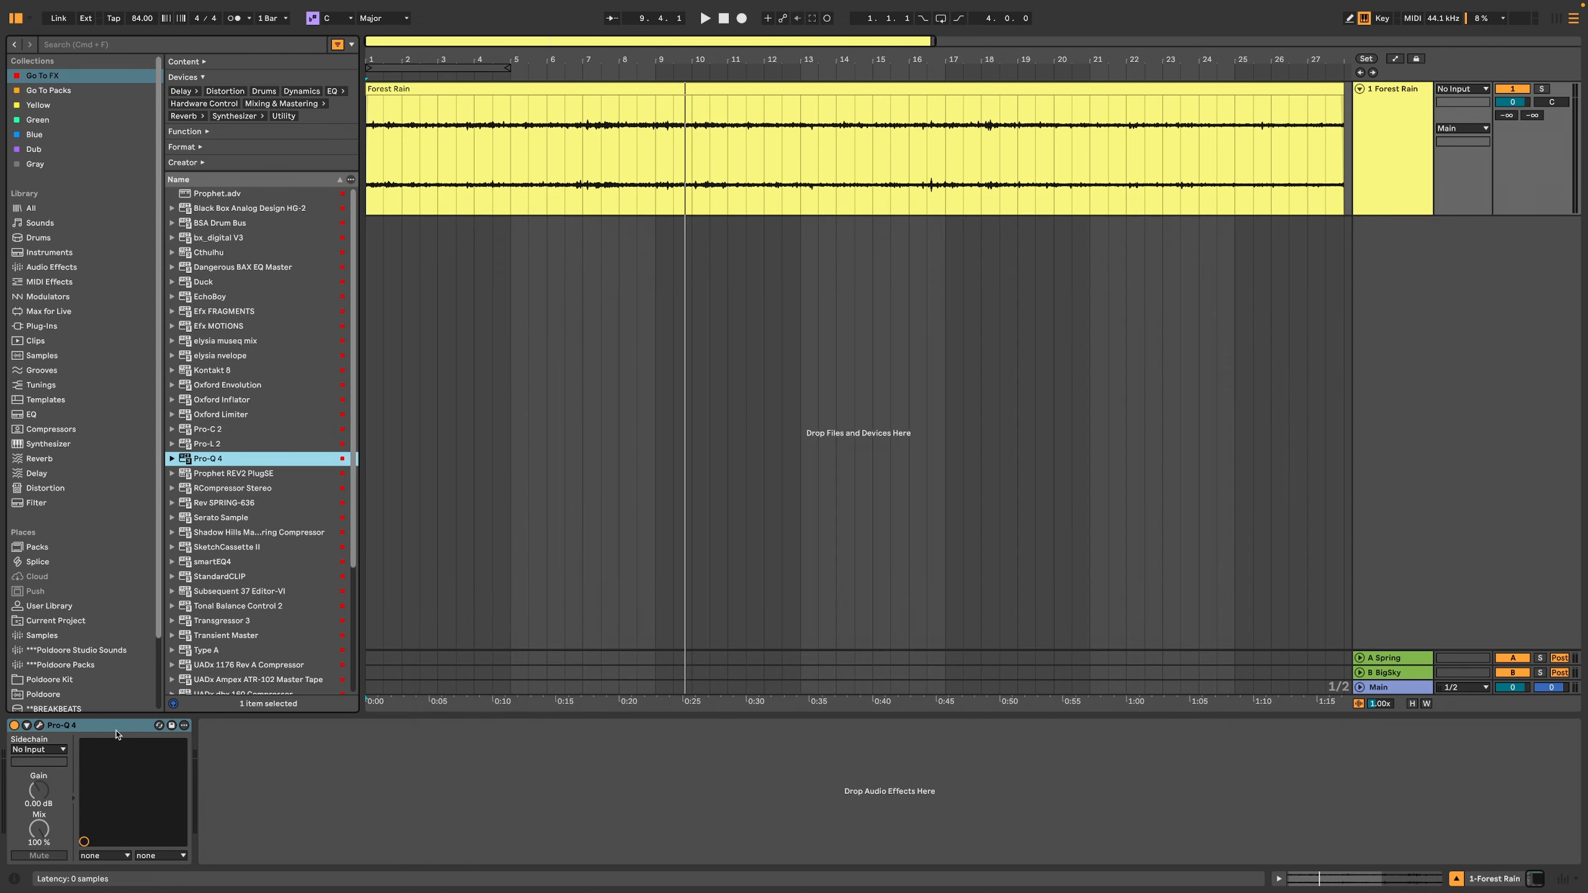
key("Return")
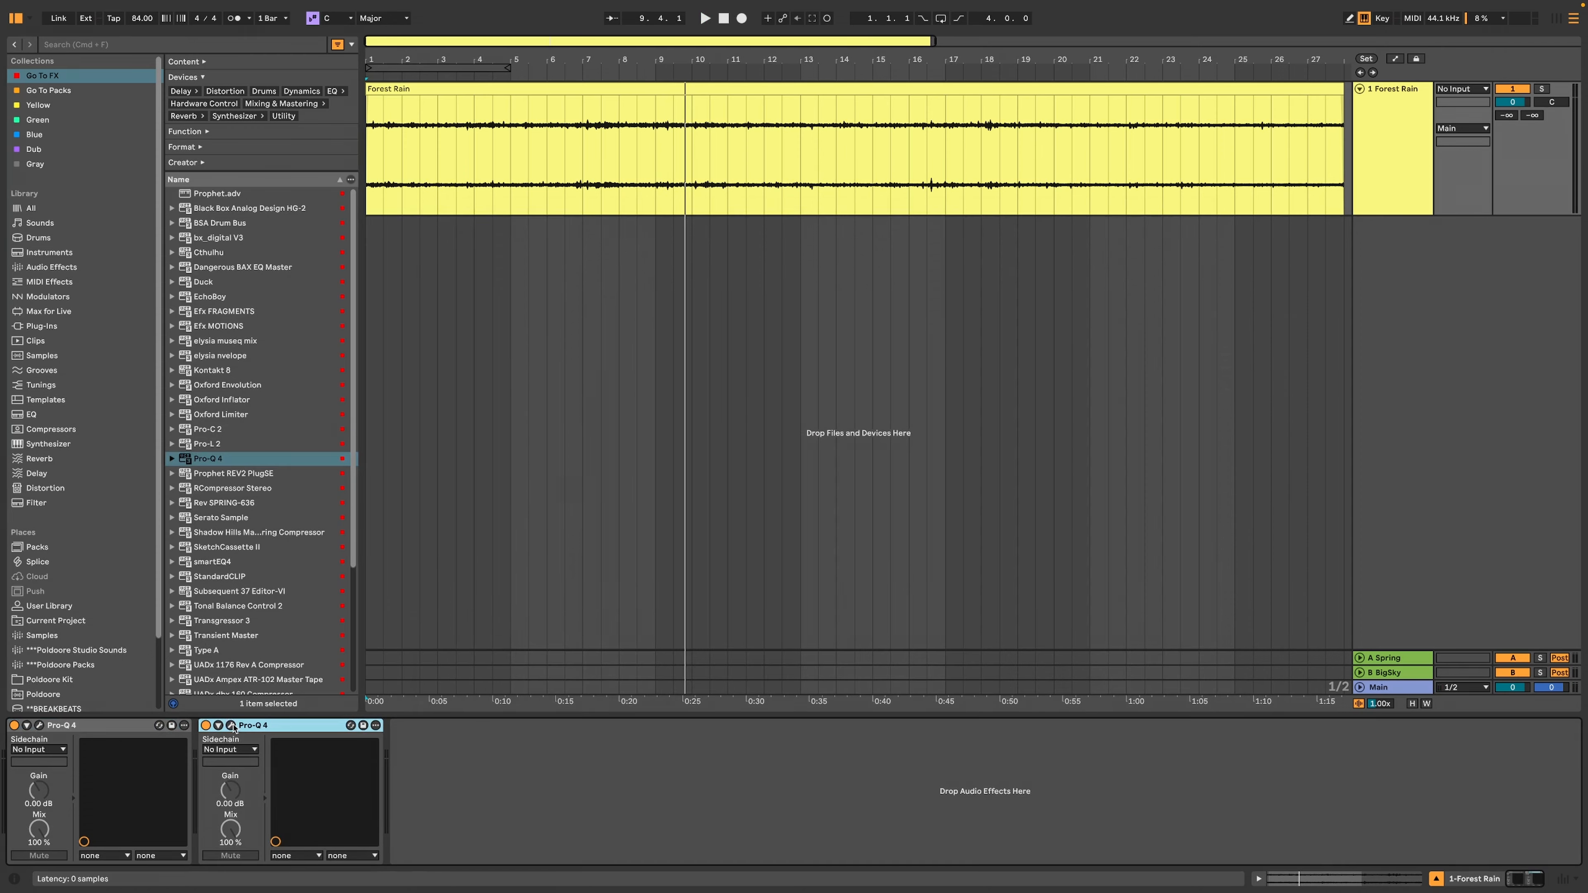
left_click(230, 725)
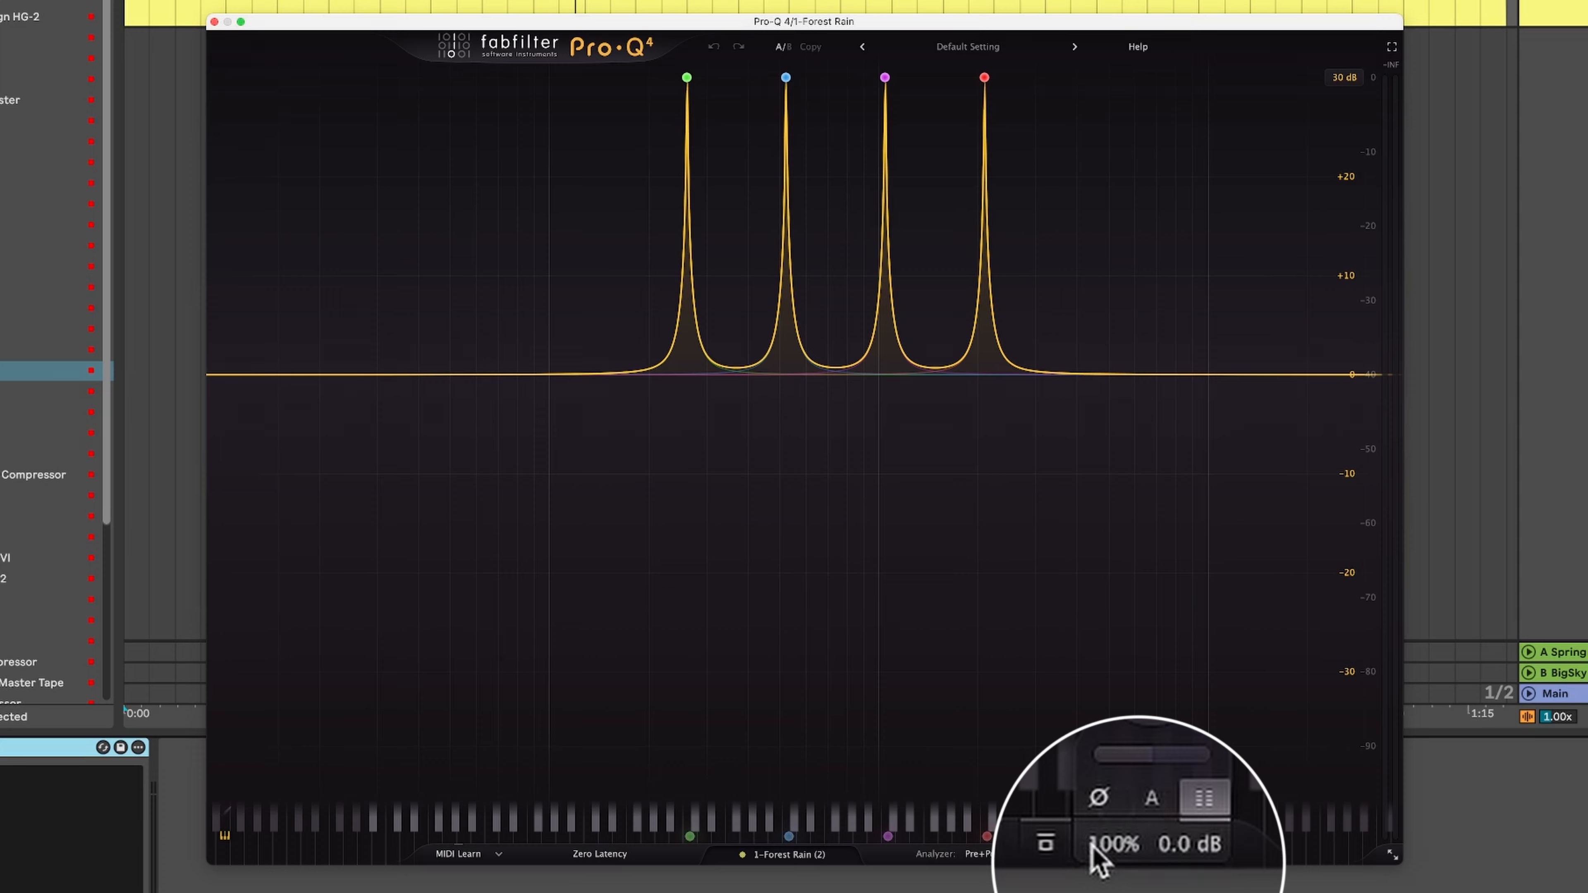
left_click_drag(1095, 858, 1095, 888)
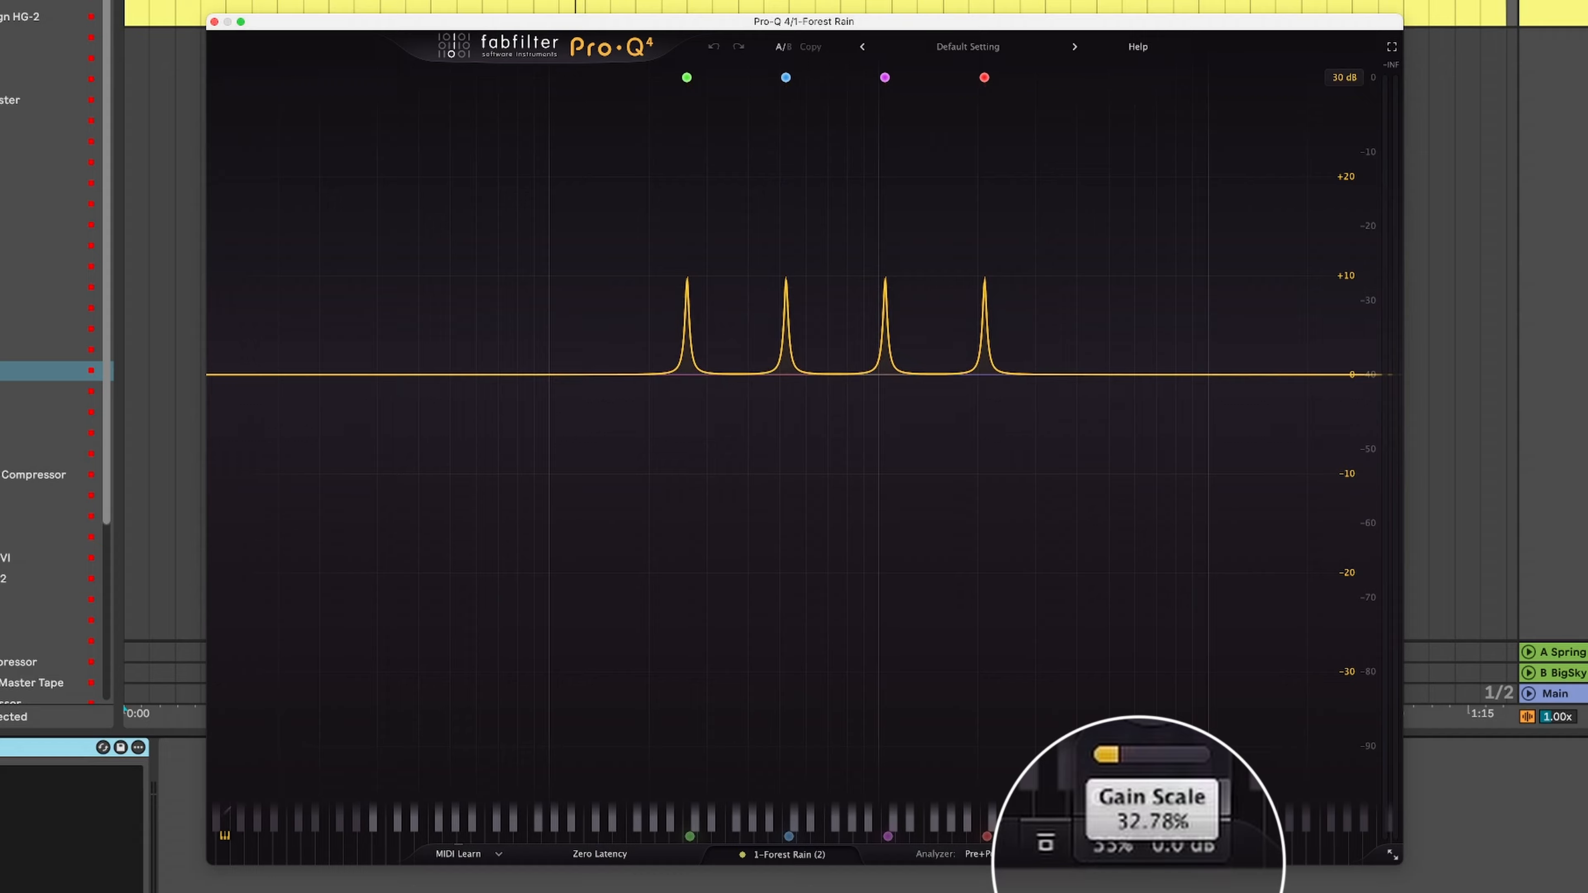
Step: Audition the rain recording while setting the second Pro-Q 4 to 40% gain scale and +1.7 dB output gain
key("space")
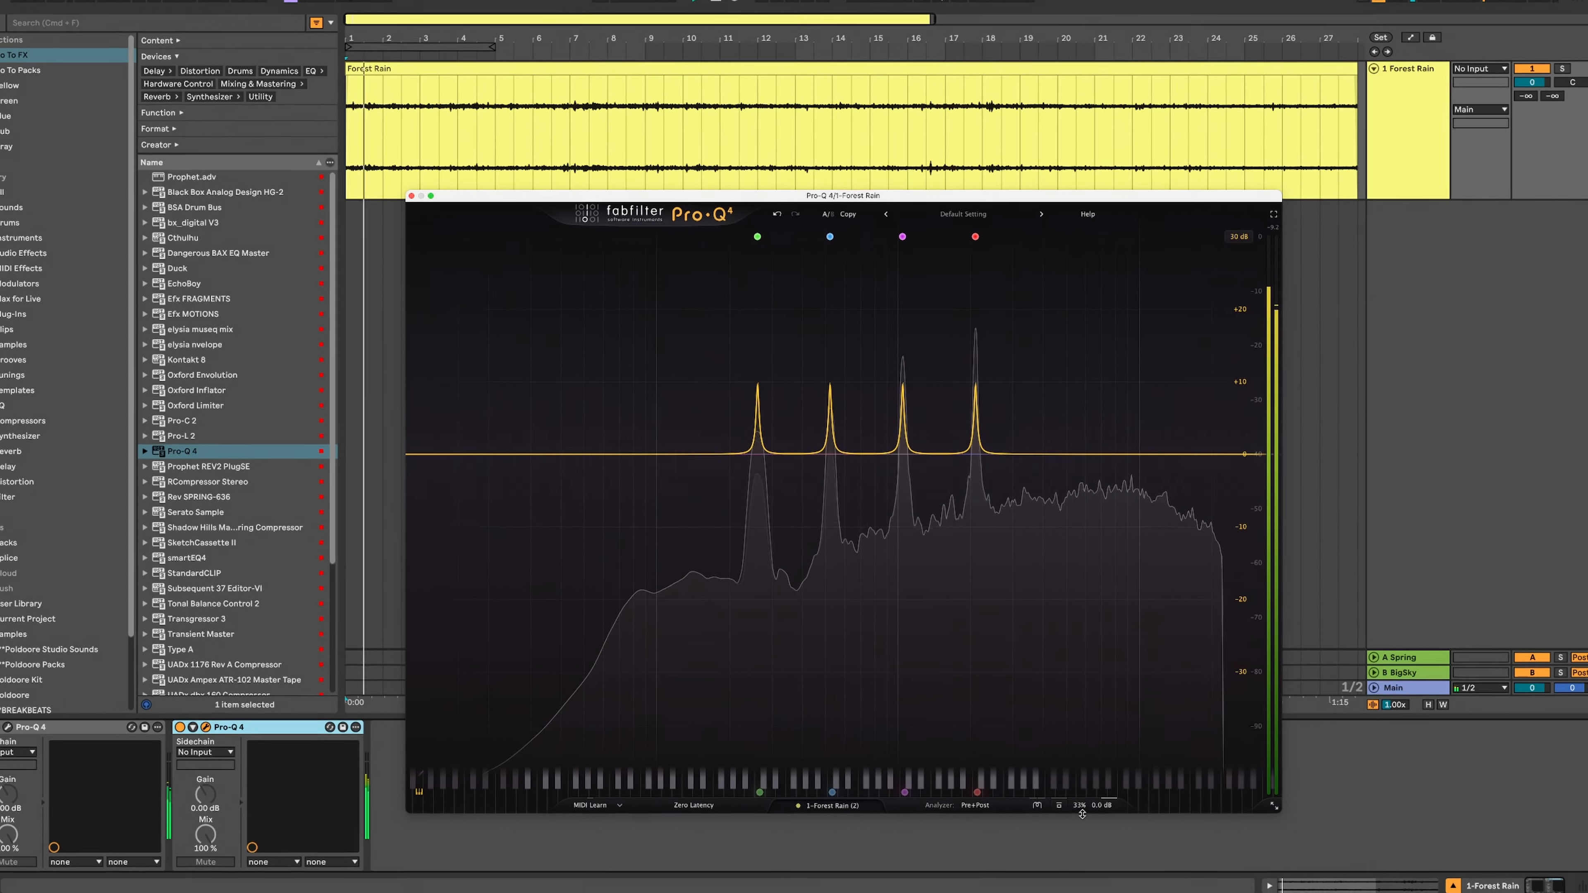
left_click_drag(1082, 813, 1103, 768)
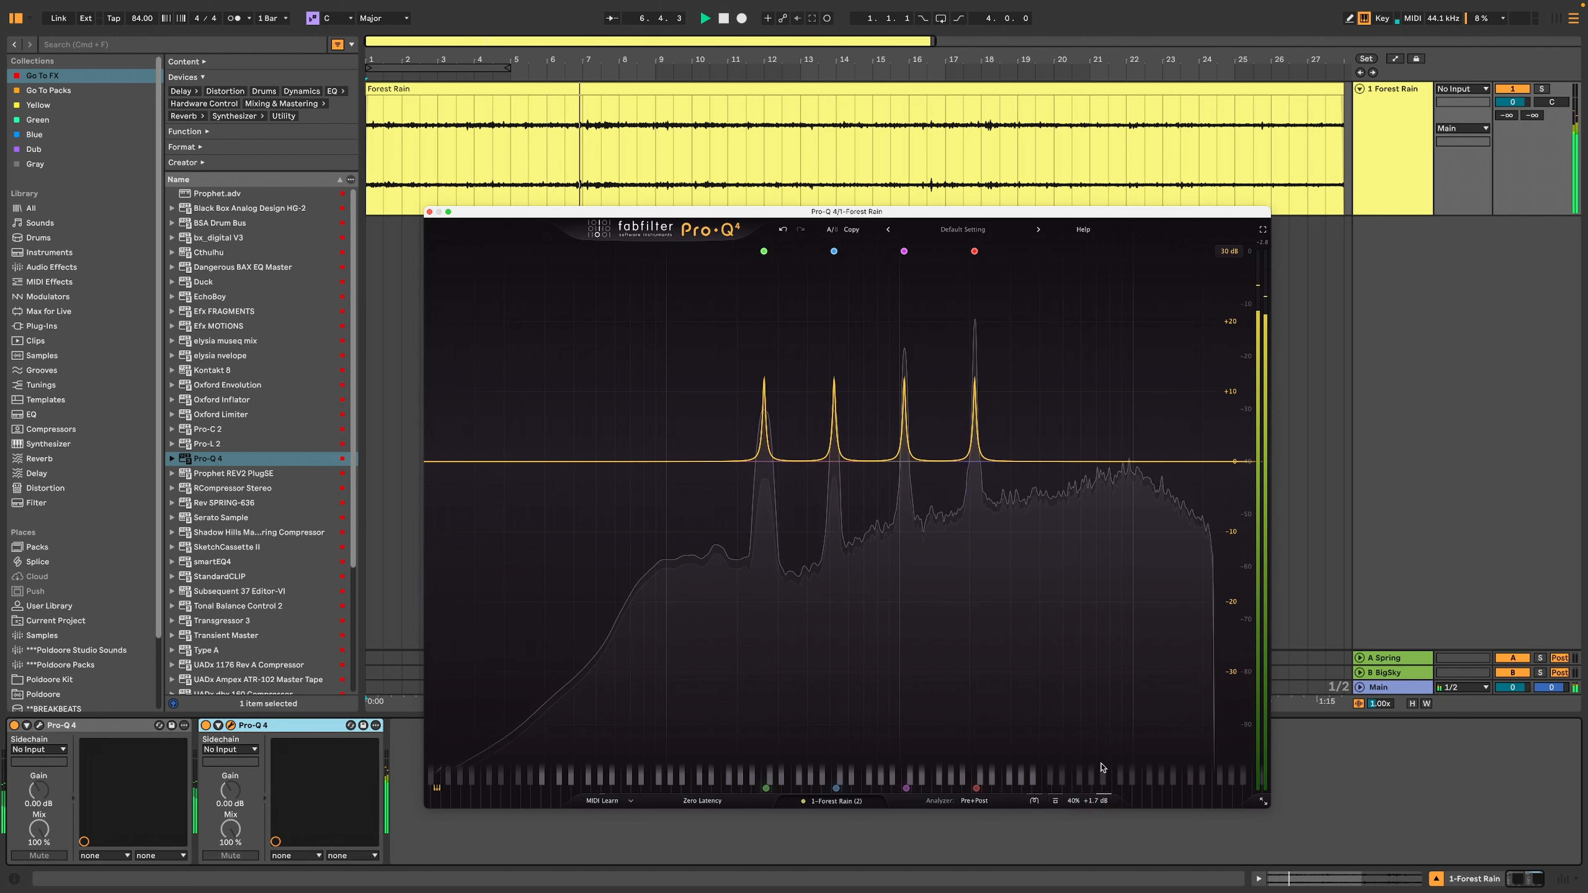
key("space")
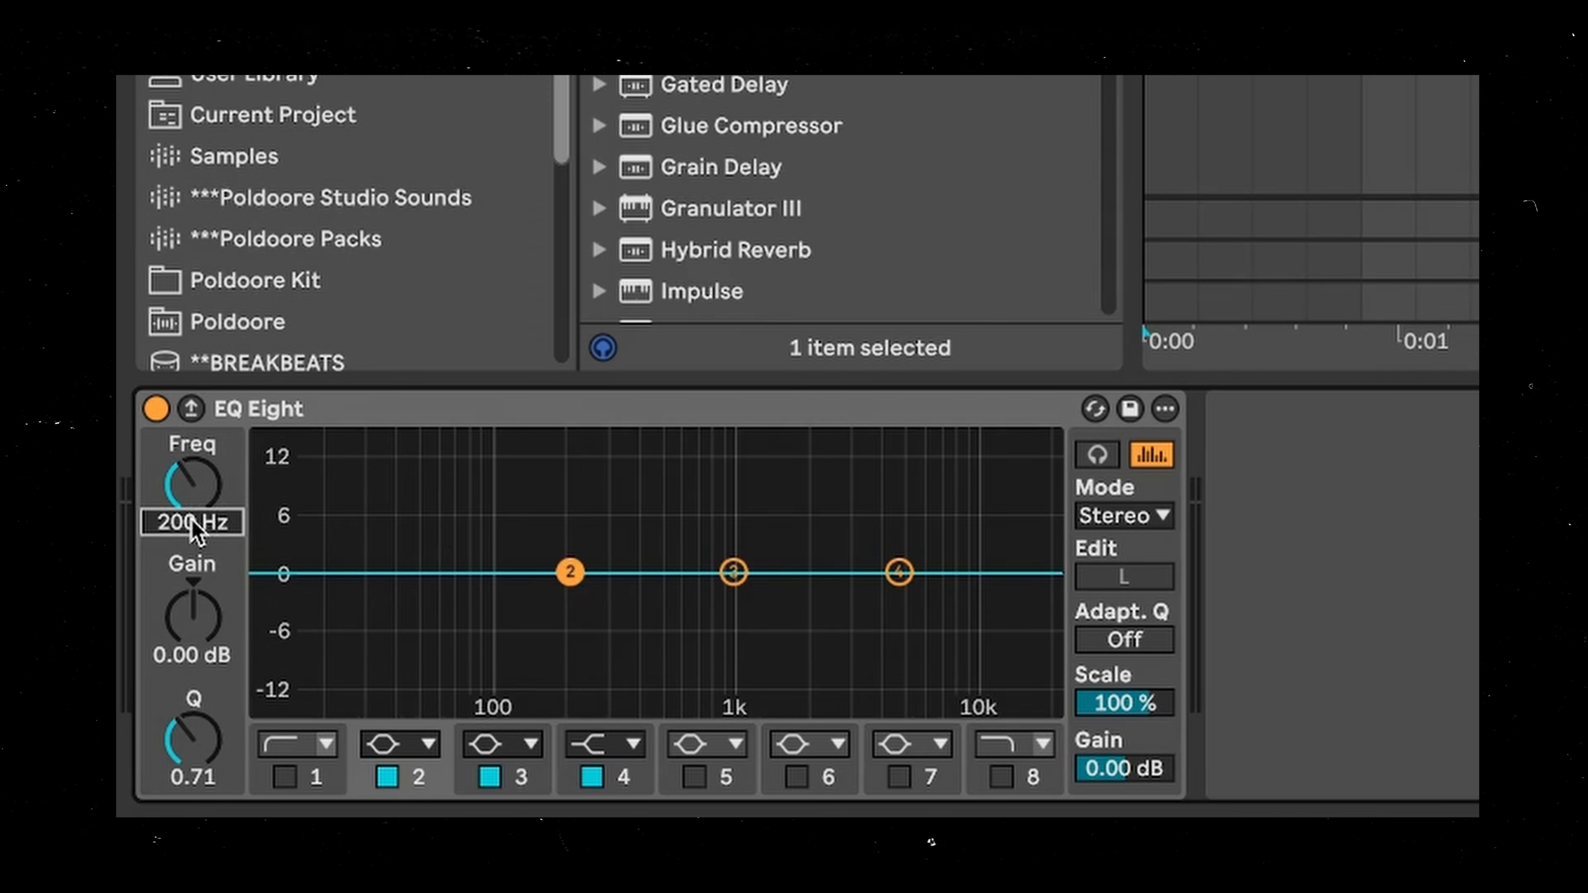
Step: Set EQ Eight's band 2 to 131 Hz with a Q of 18.0, and raise its gain
type("131")
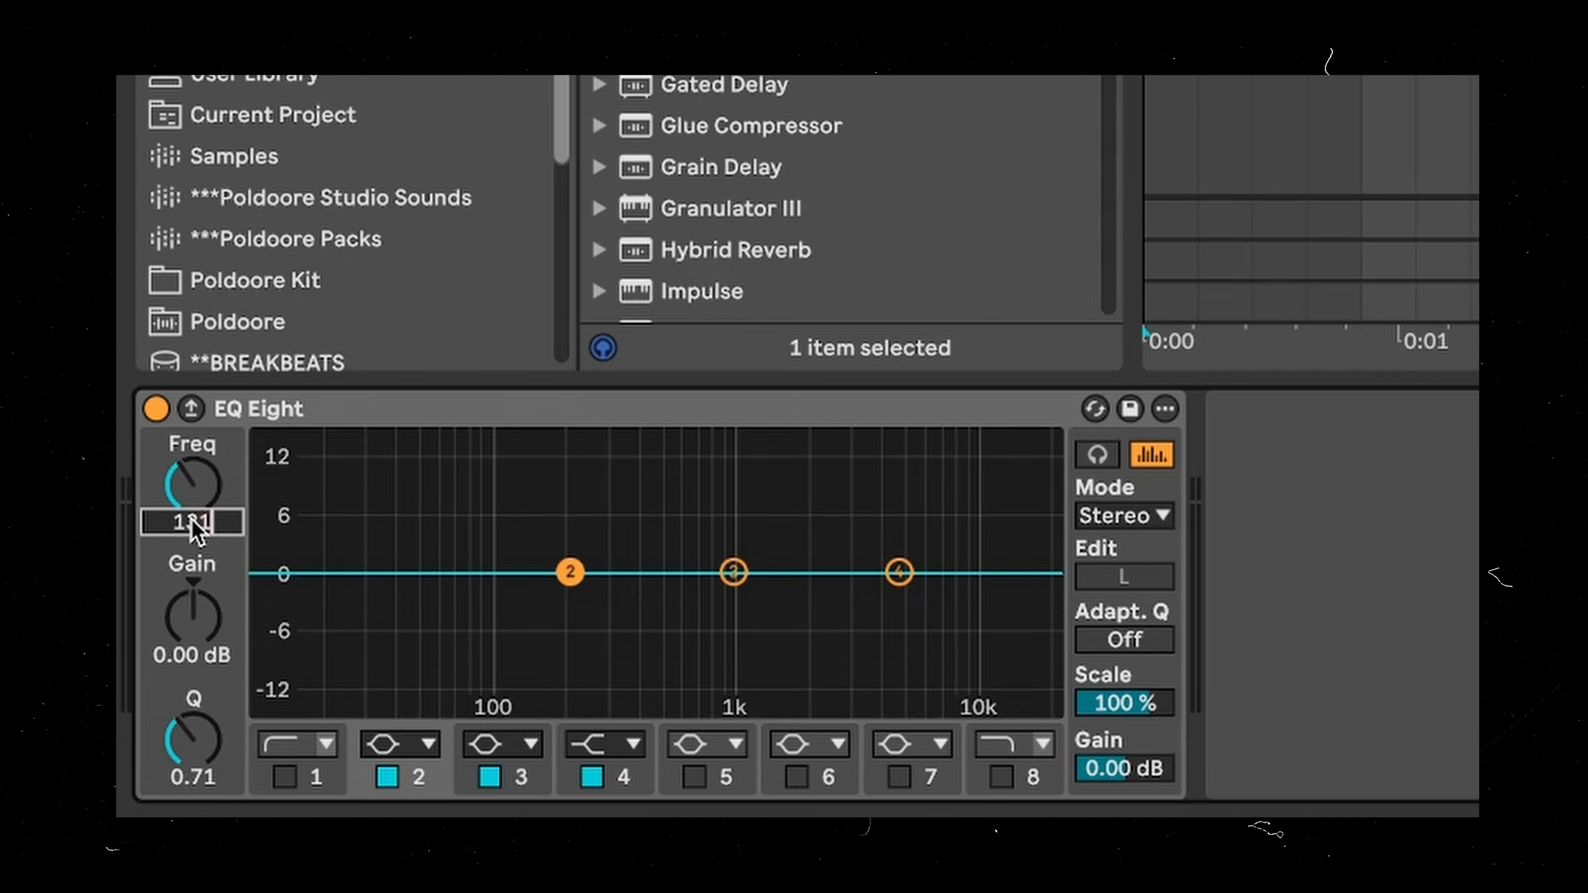
key("Return")
left_click_drag(184, 735, 185, 532)
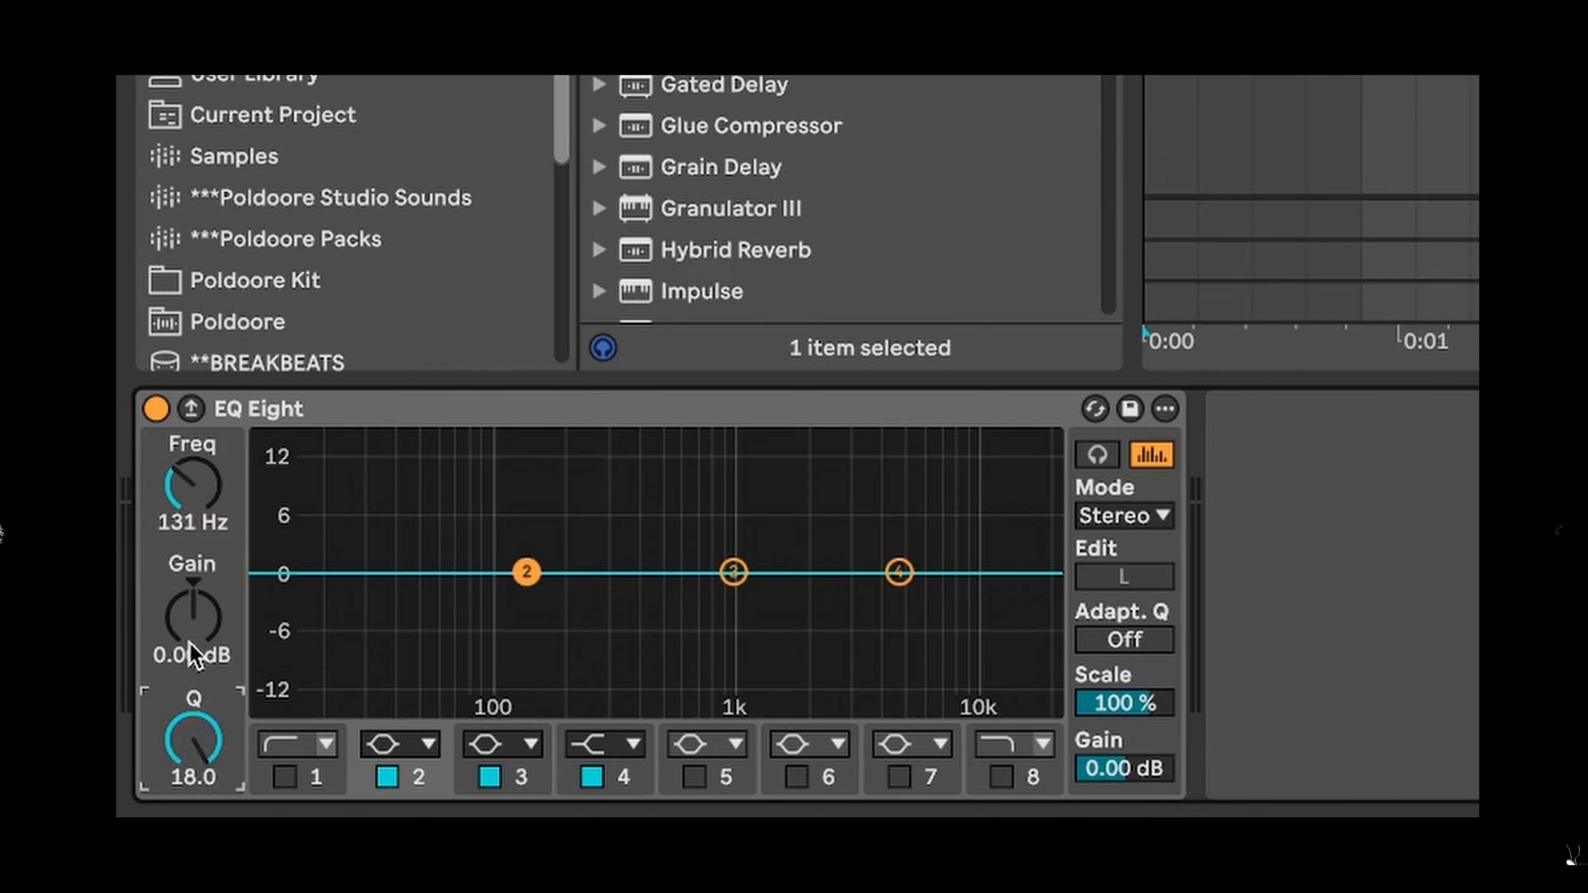
left_click_drag(192, 644, 192, 505)
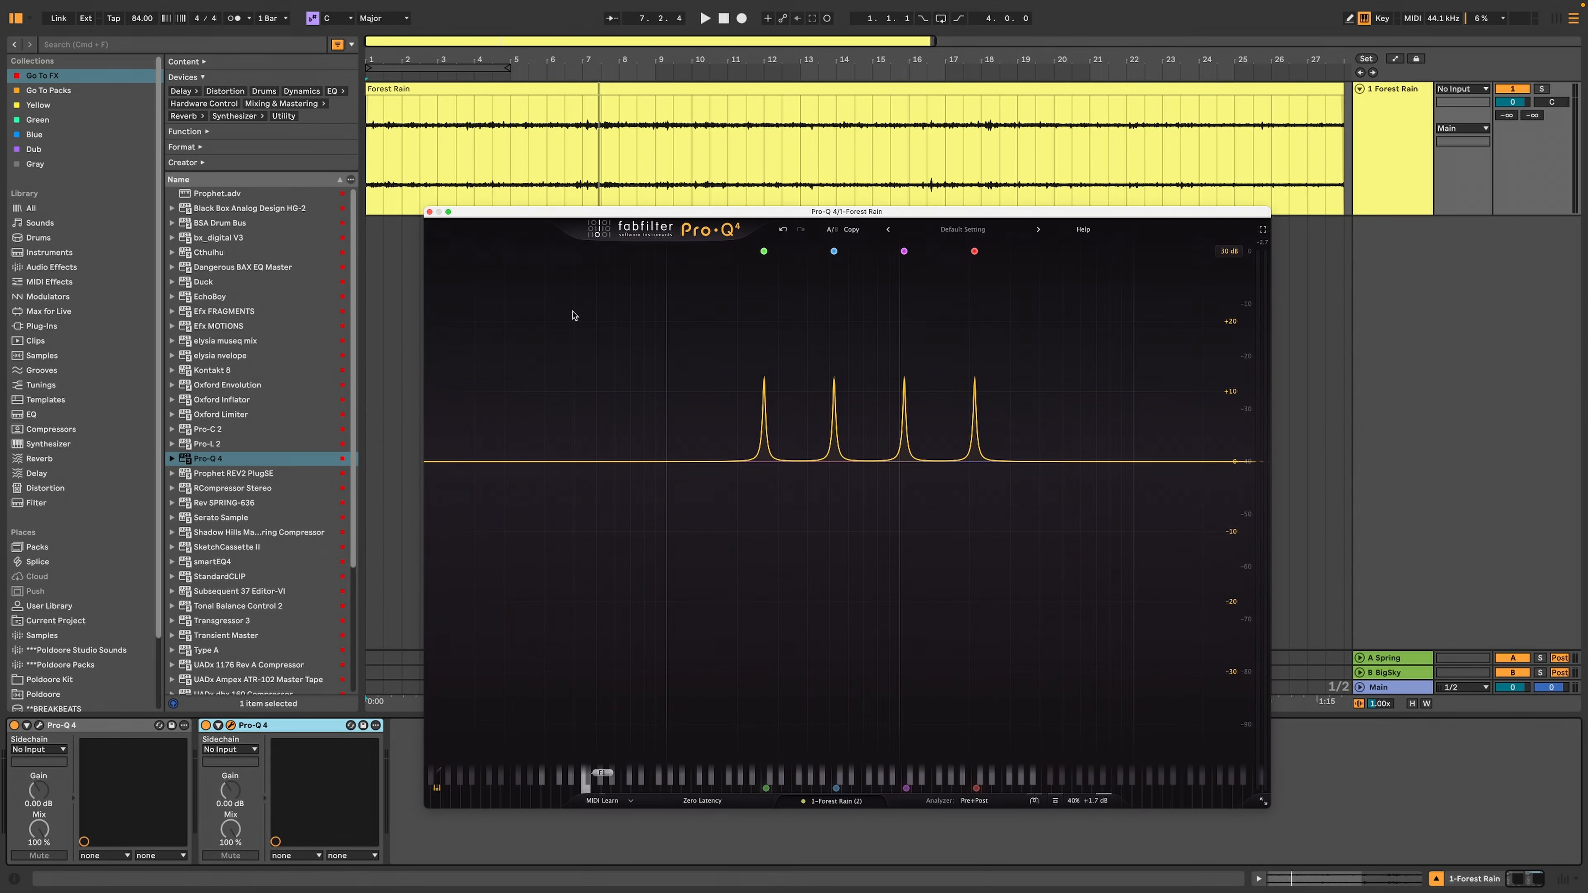
Step: Close the Pro-Q 4 window and bounce the Forest Rain track in place
left_click(430, 212)
right_click(1380, 132)
left_click(1417, 210)
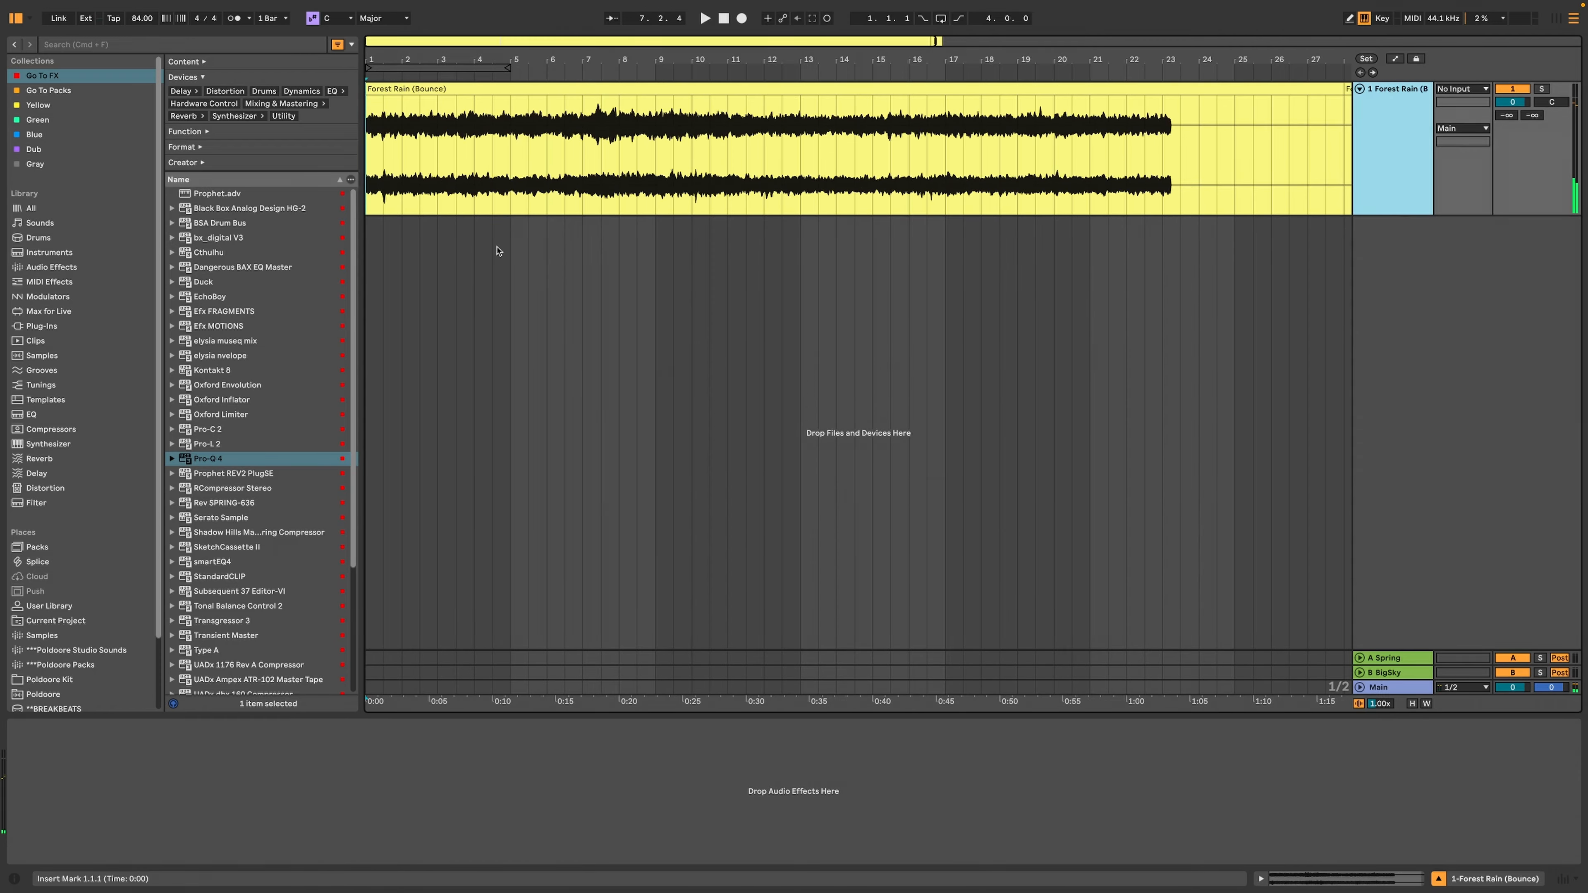
Step: Create a new Simpler track below Forest Rain and load the bounced Forest Rain clip into Simpler
left_click(49, 252)
left_click(208, 515)
left_click_drag(208, 515, 1043, 353)
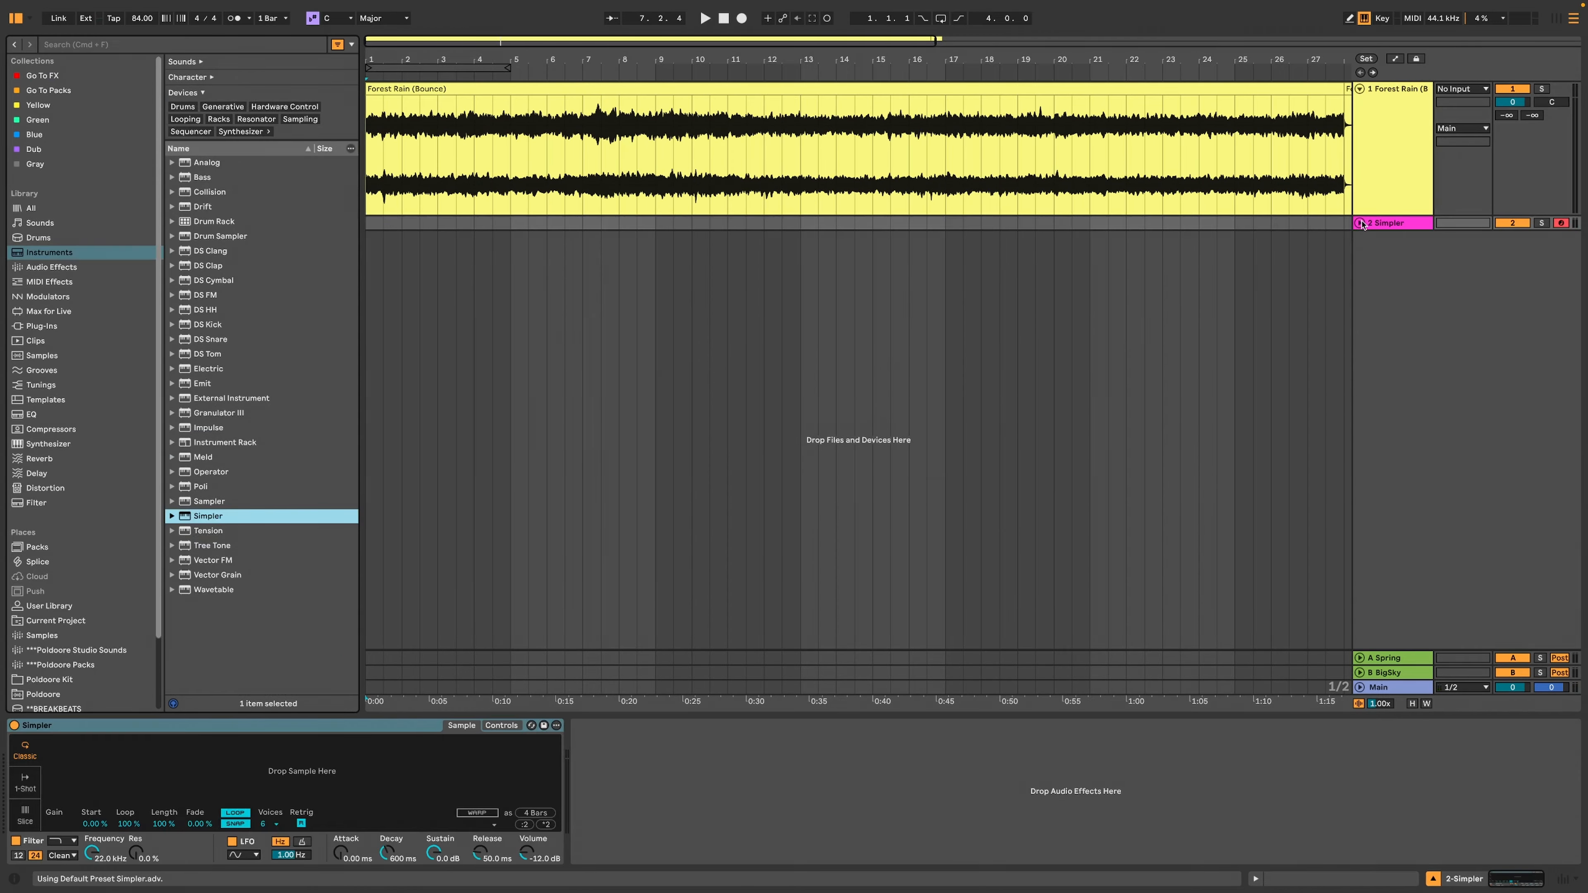
left_click_drag(1313, 156, 444, 782)
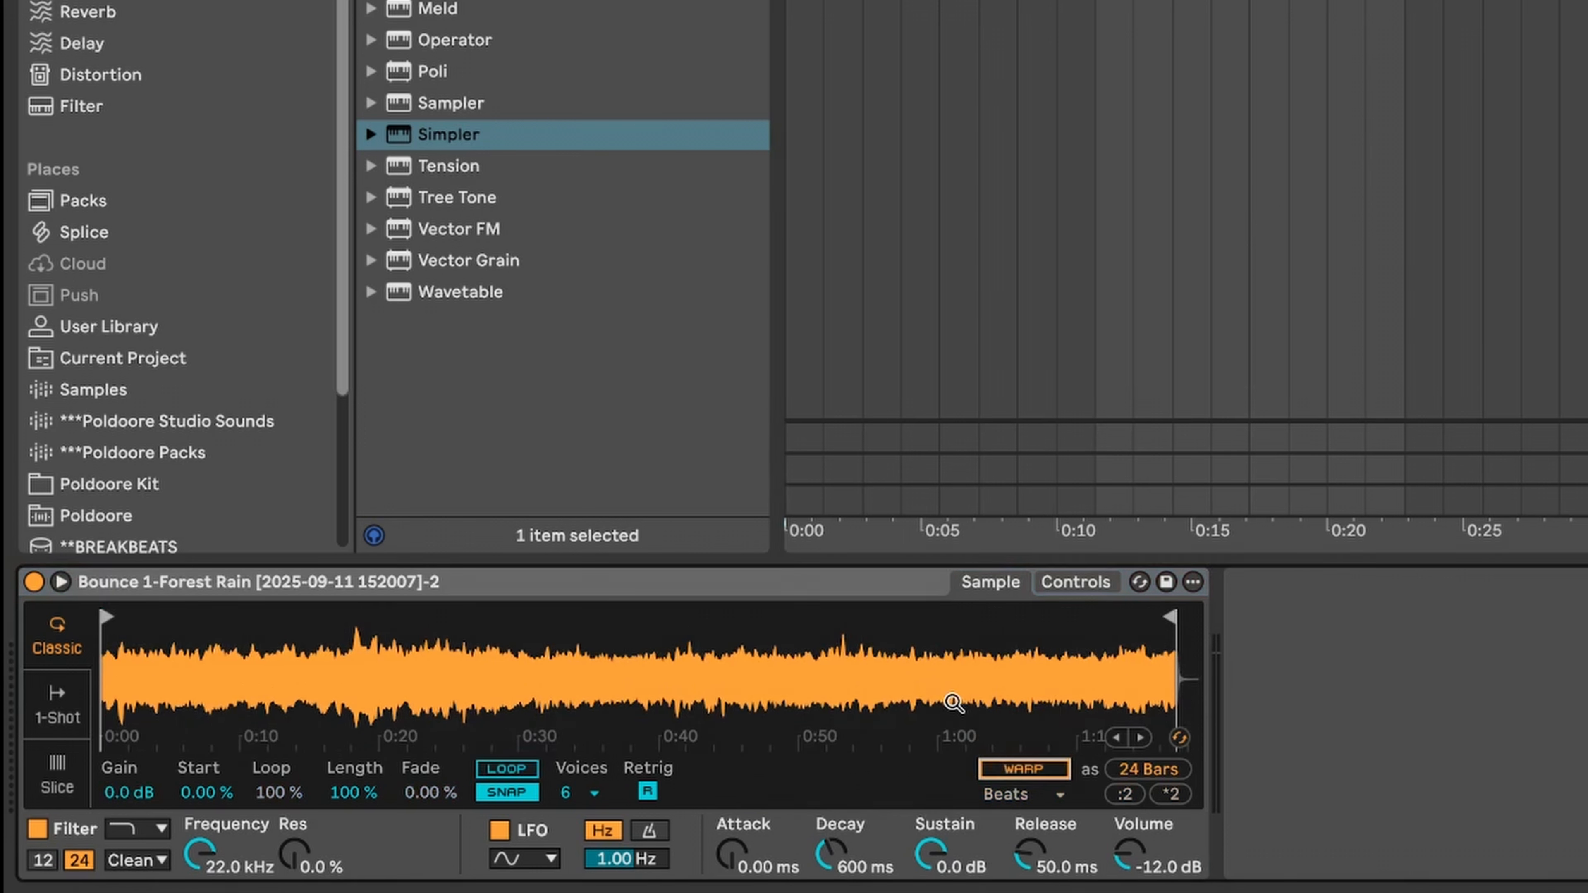
Step: Normalize the rain sample in Simpler to 3.0 dB gain, and lengthen its envelope with a 2.88 s attack and a longer release
right_click(953, 702)
left_click(1045, 500)
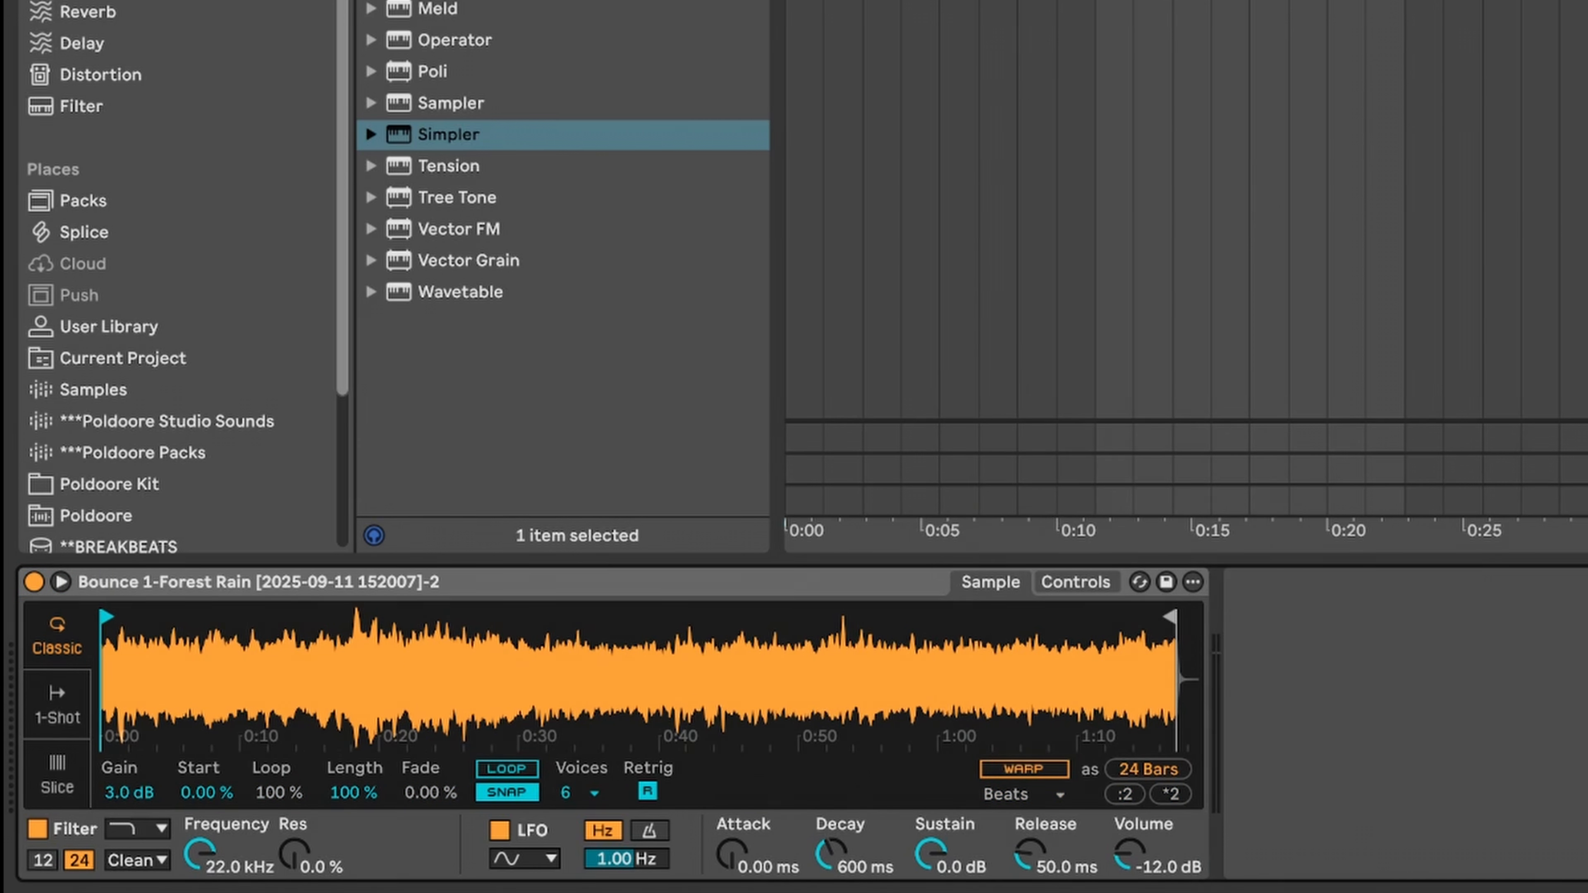
left_click(1550, 12)
left_click_drag(766, 860, 766, 856)
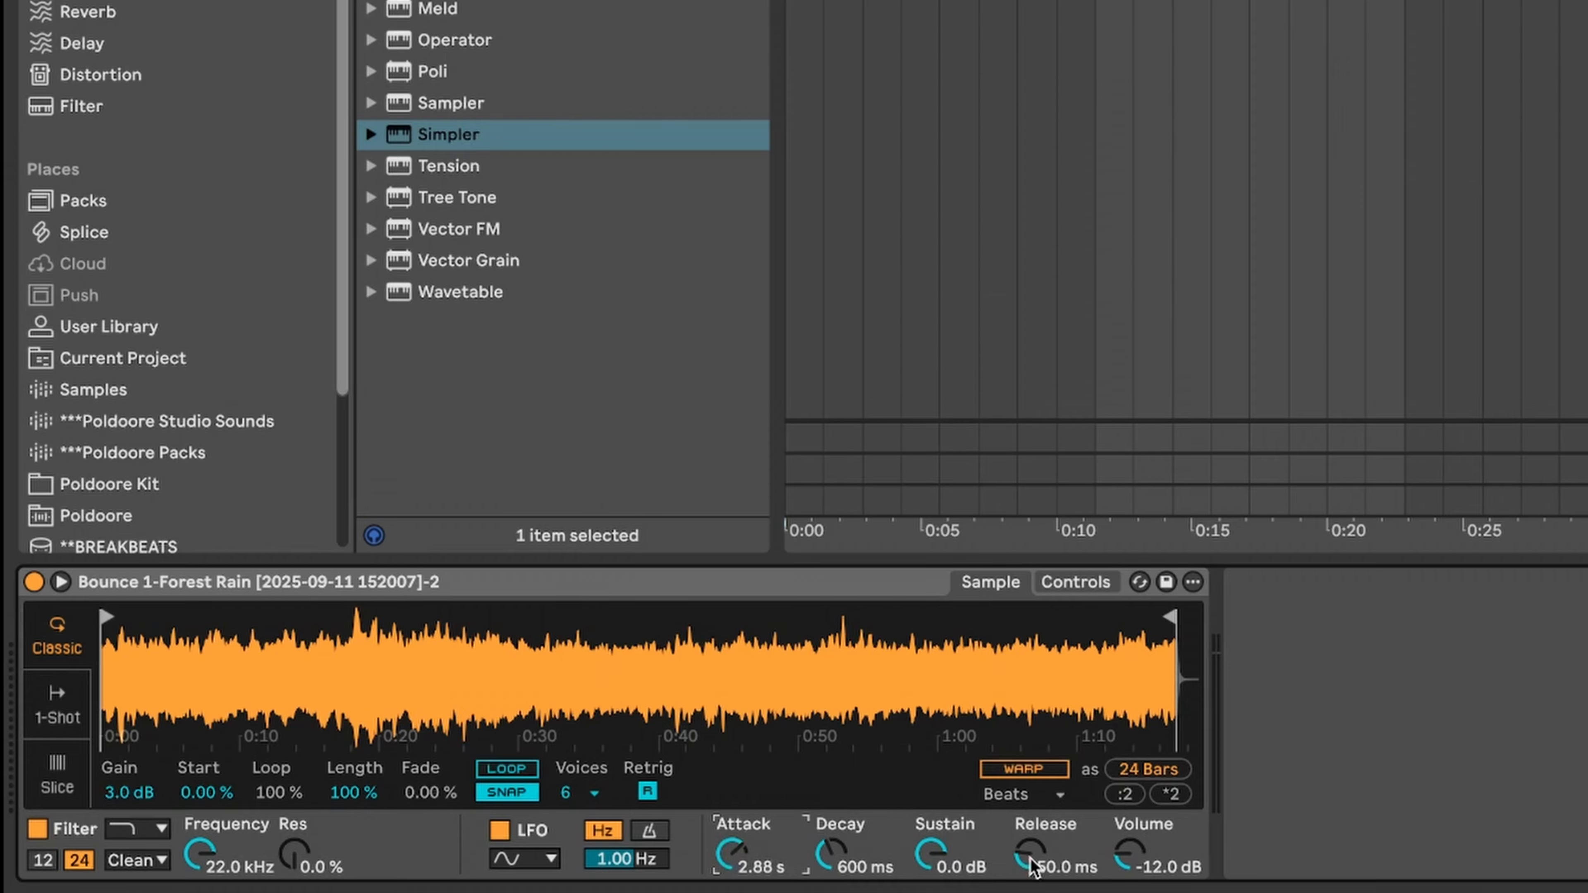
left_click_drag(1033, 867, 1033, 806)
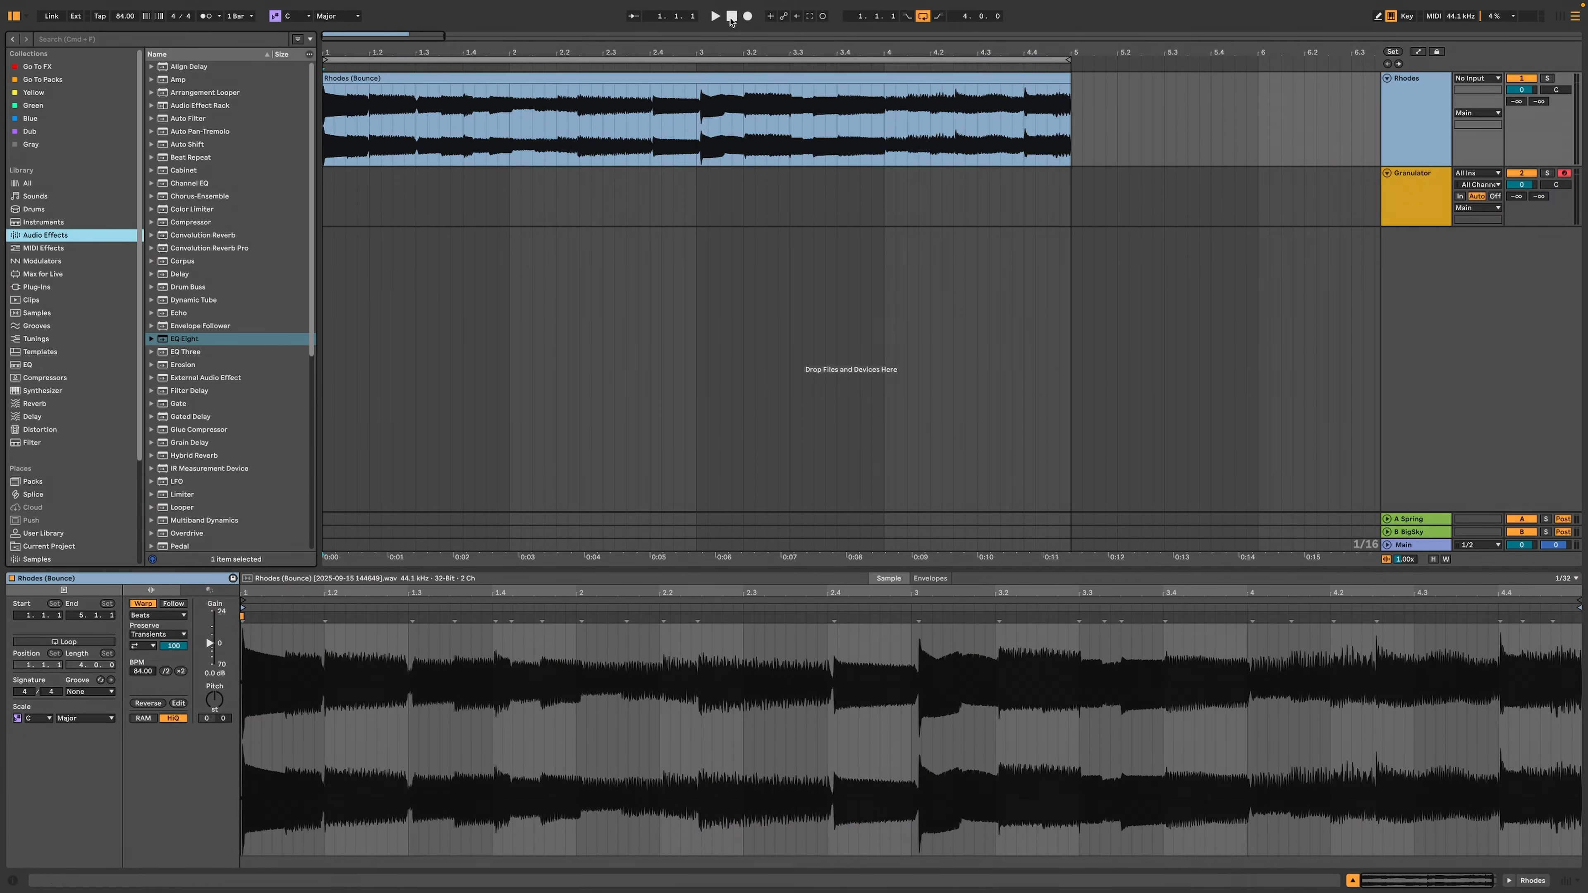
Step: Play the Rhodes loop, stop it, and load the Rhodes (Bounce) clip into Granulator III on the Granulator track
key("space")
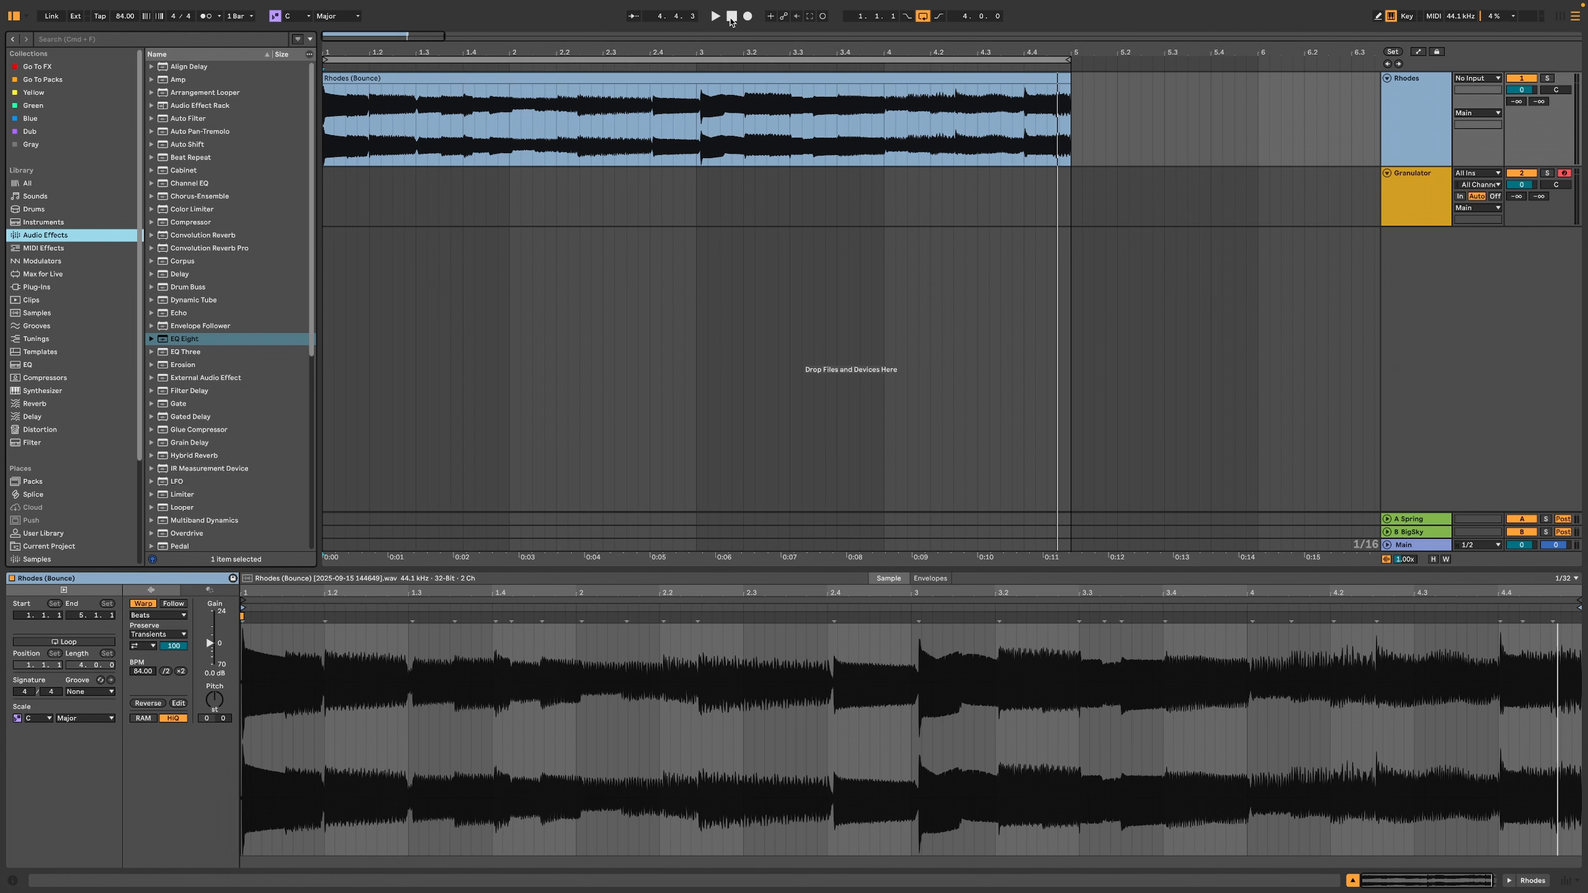
left_click(1178, 198)
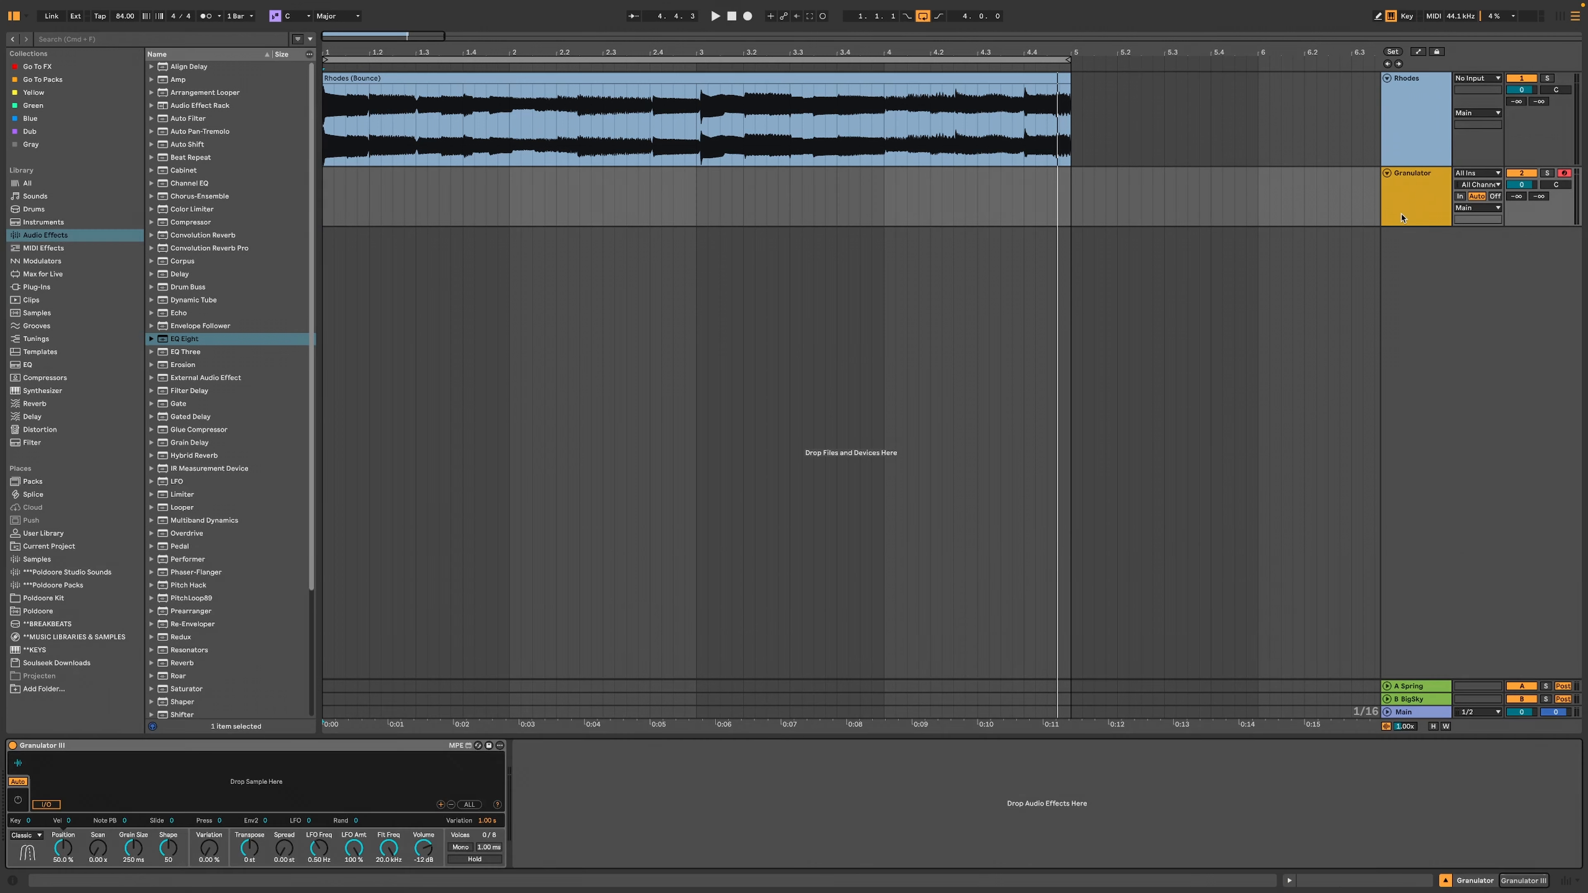
left_click_drag(753, 76, 465, 779)
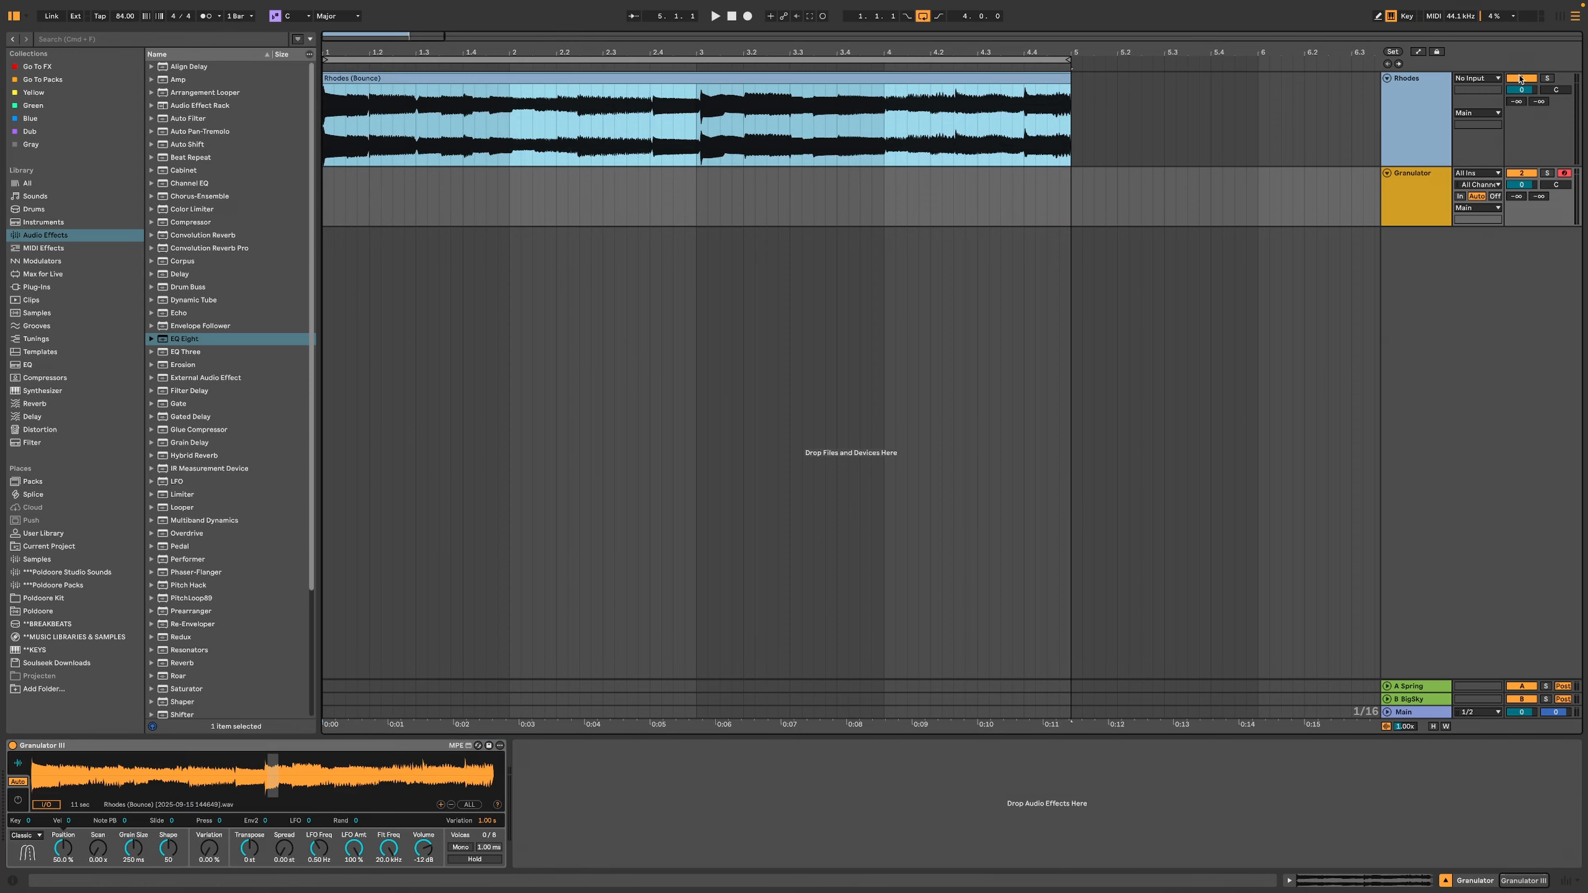
Step: Mute the Rhodes track and set Granulator III's grain size to 601 ms
left_click(1520, 79)
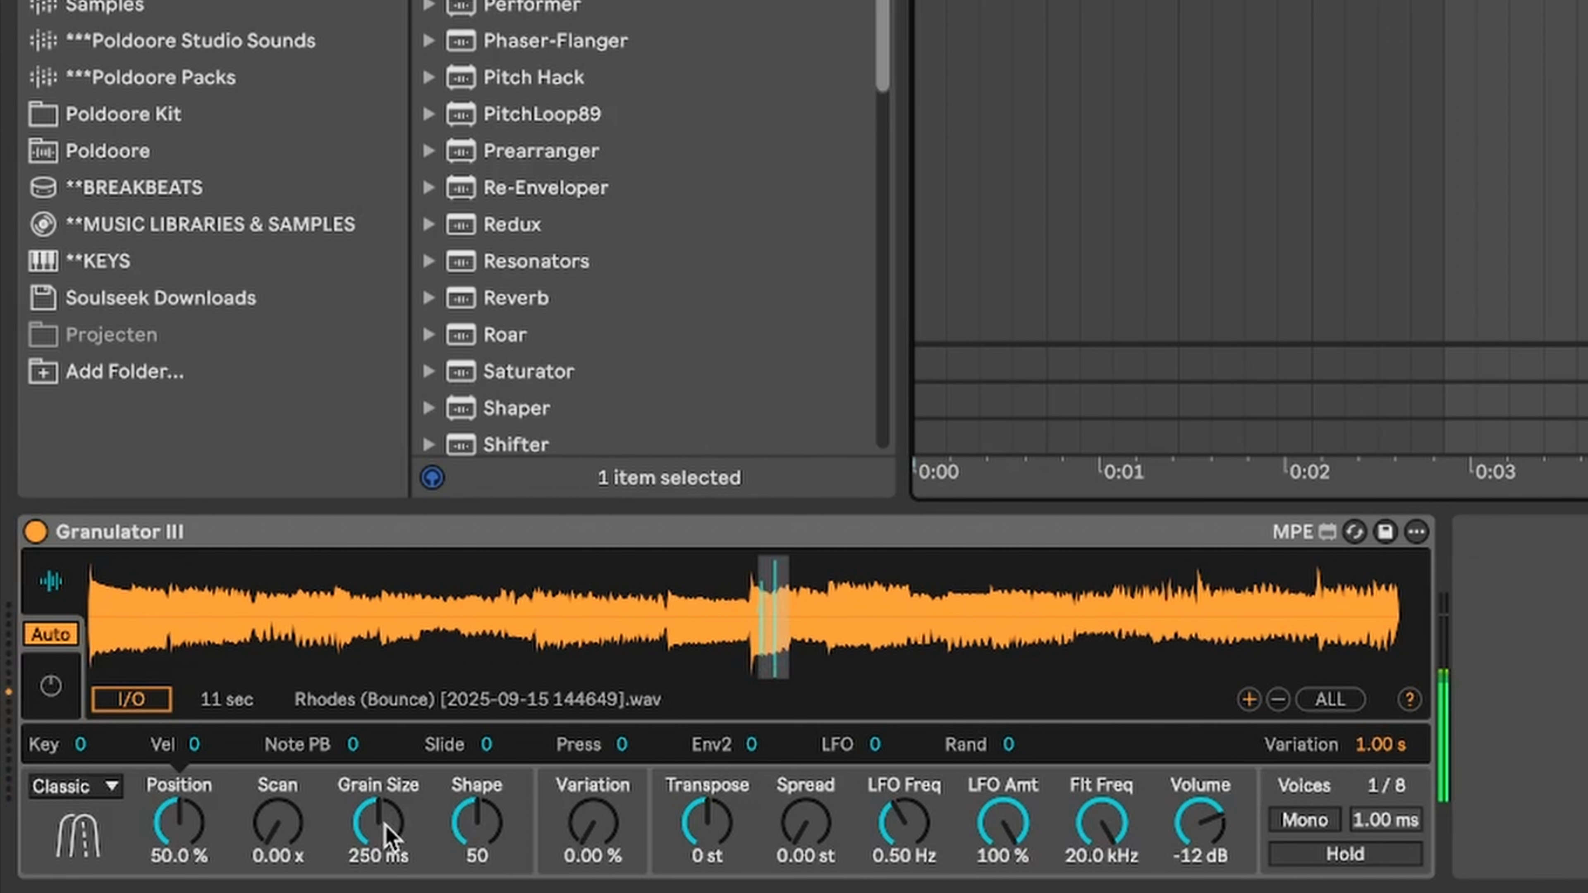
left_click_drag(386, 838, 385, 800)
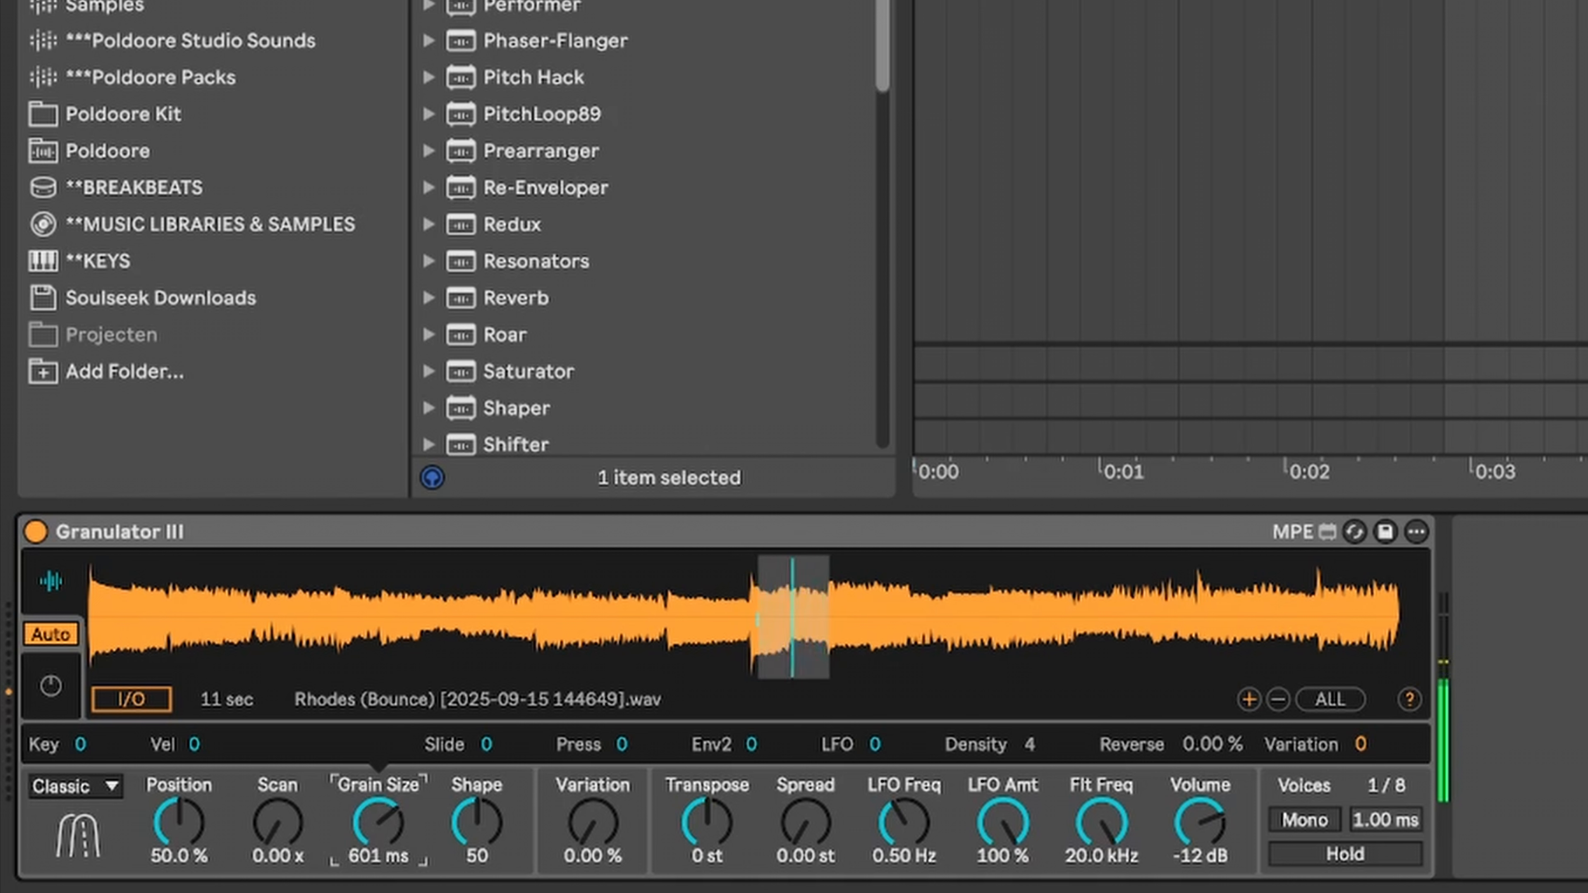
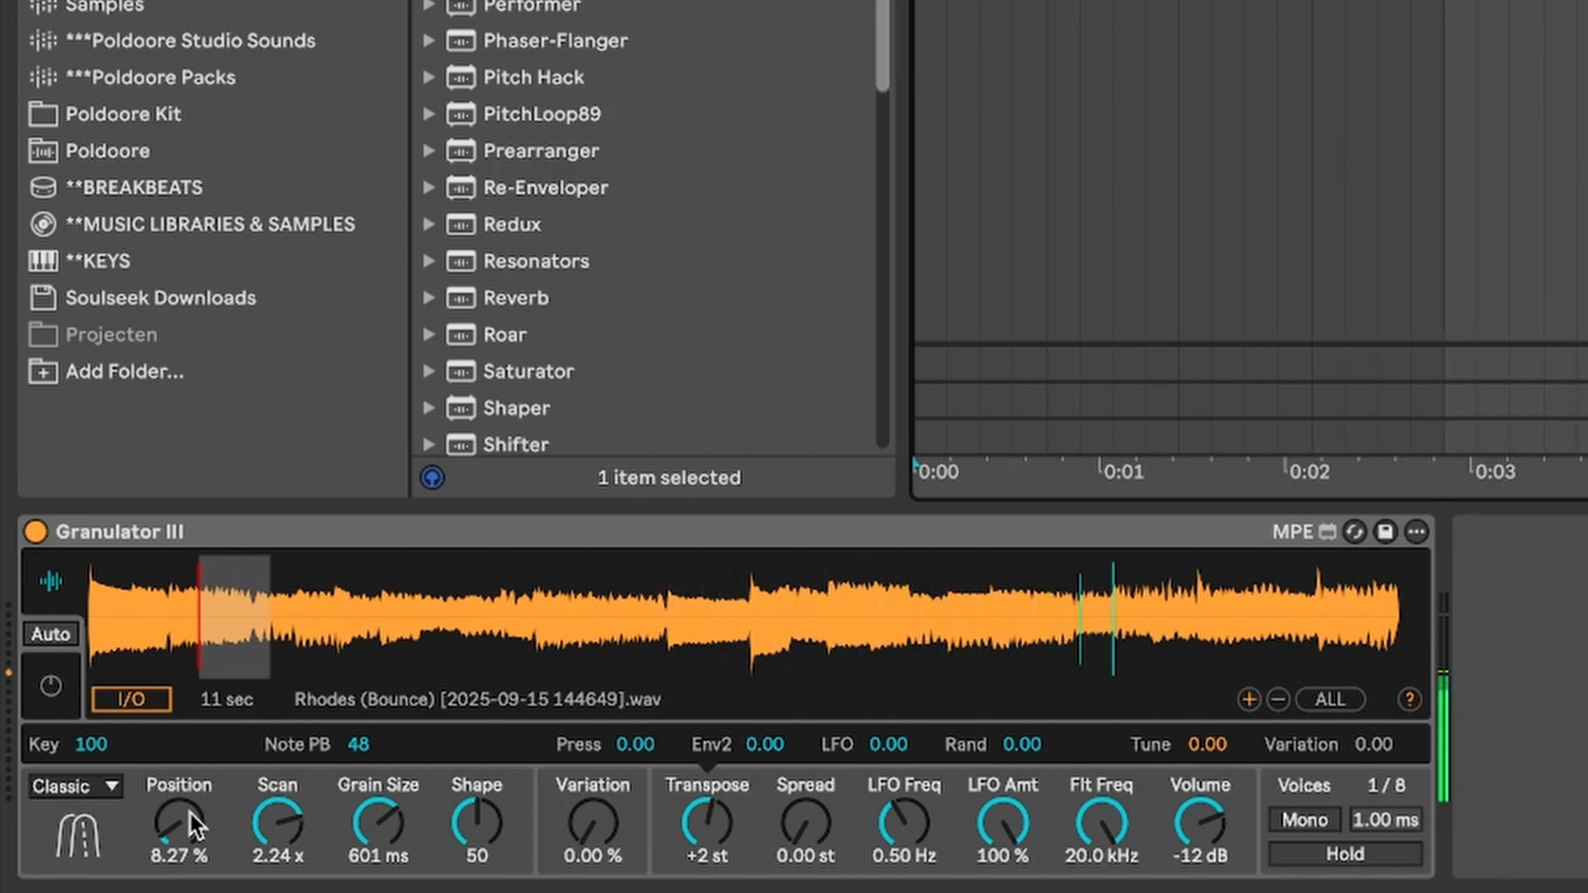
Step: Compare the modulation options of Granulator III's parameters, and set LFO modulation to 48 for Position and 64 for Scan
left_click(190, 813)
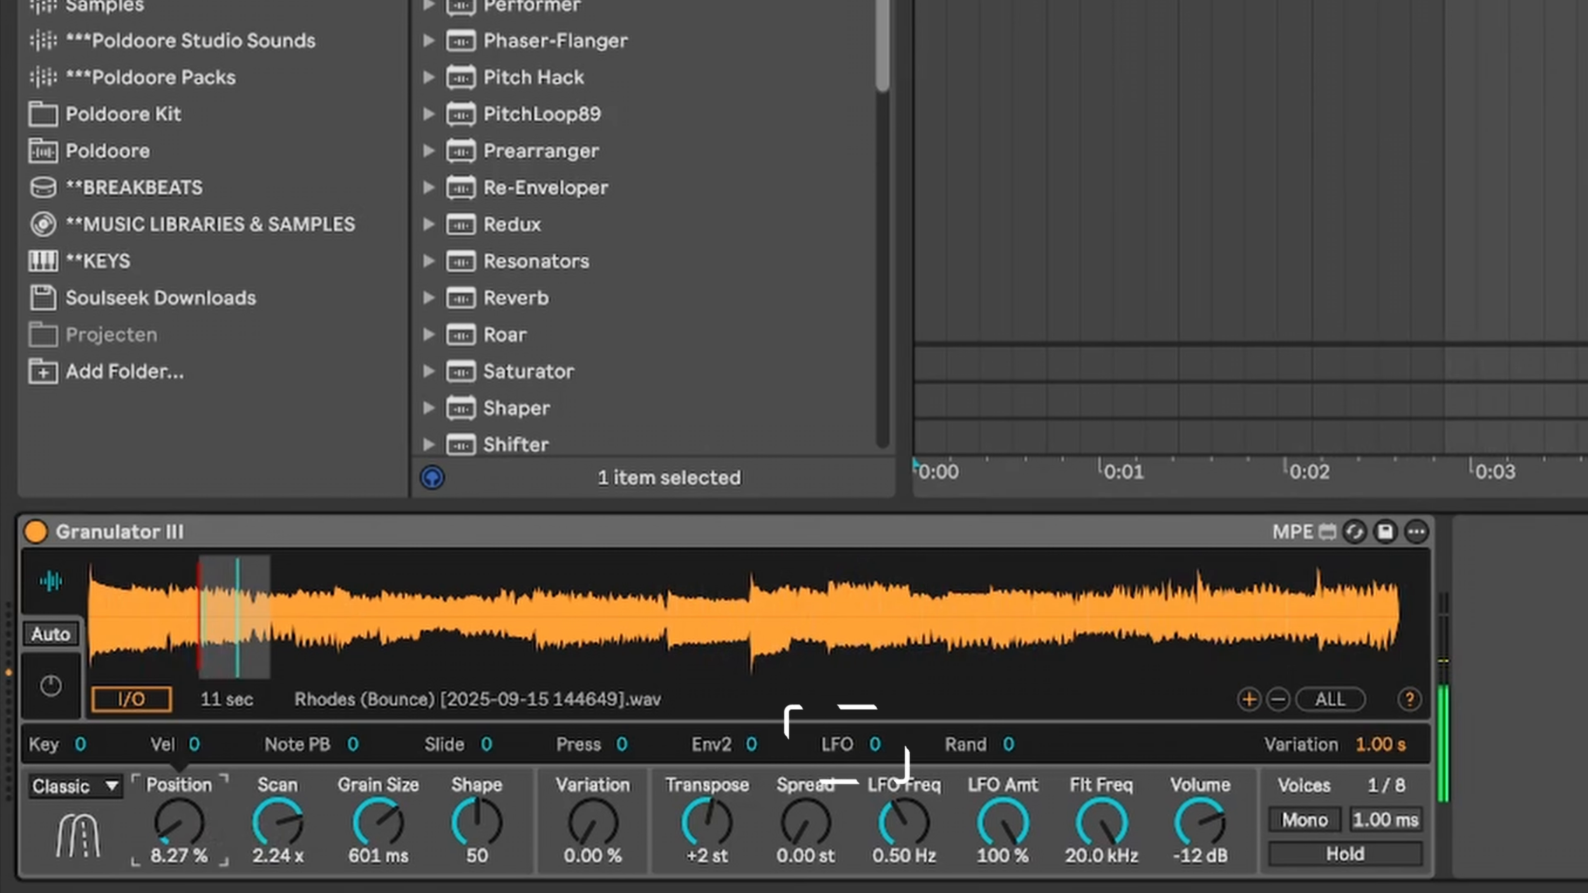
left_click(278, 823)
left_click(378, 823)
left_click(465, 825)
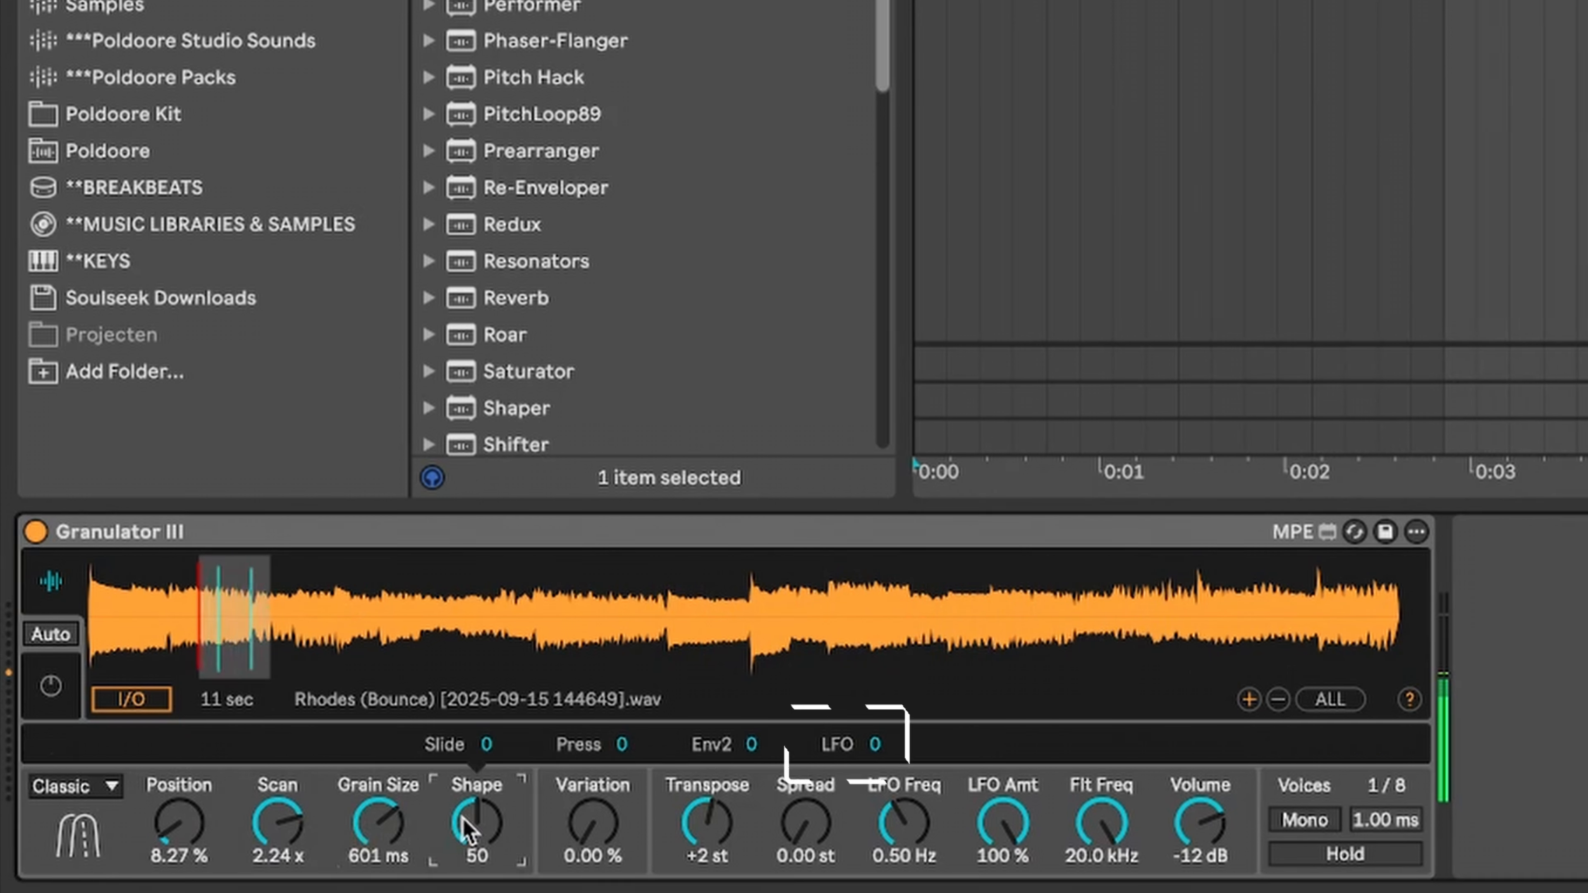
left_click(187, 822)
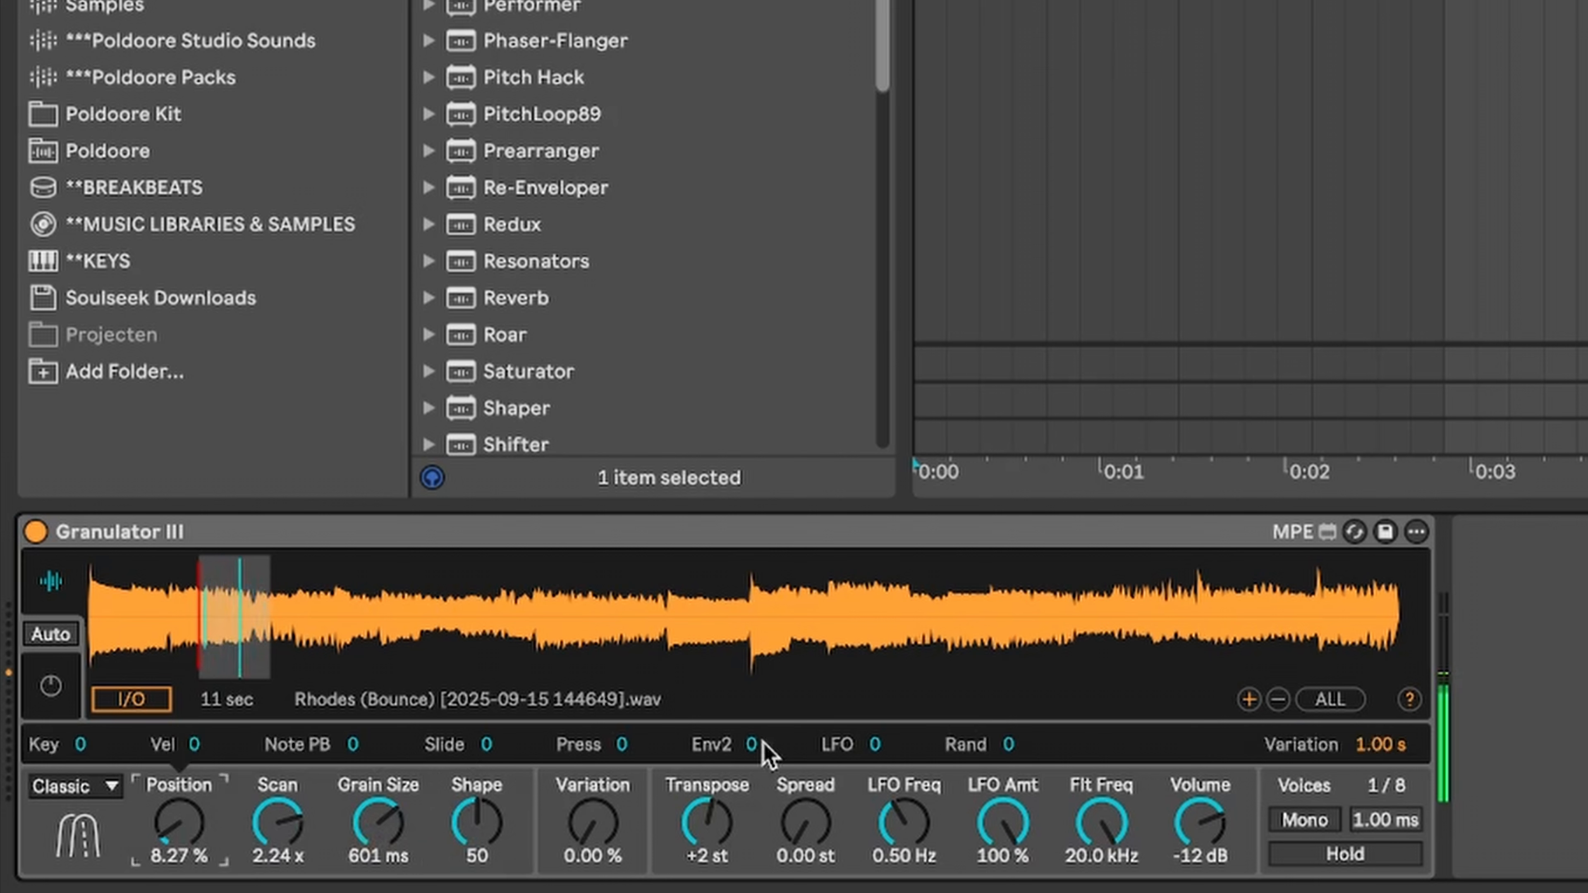
key("space")
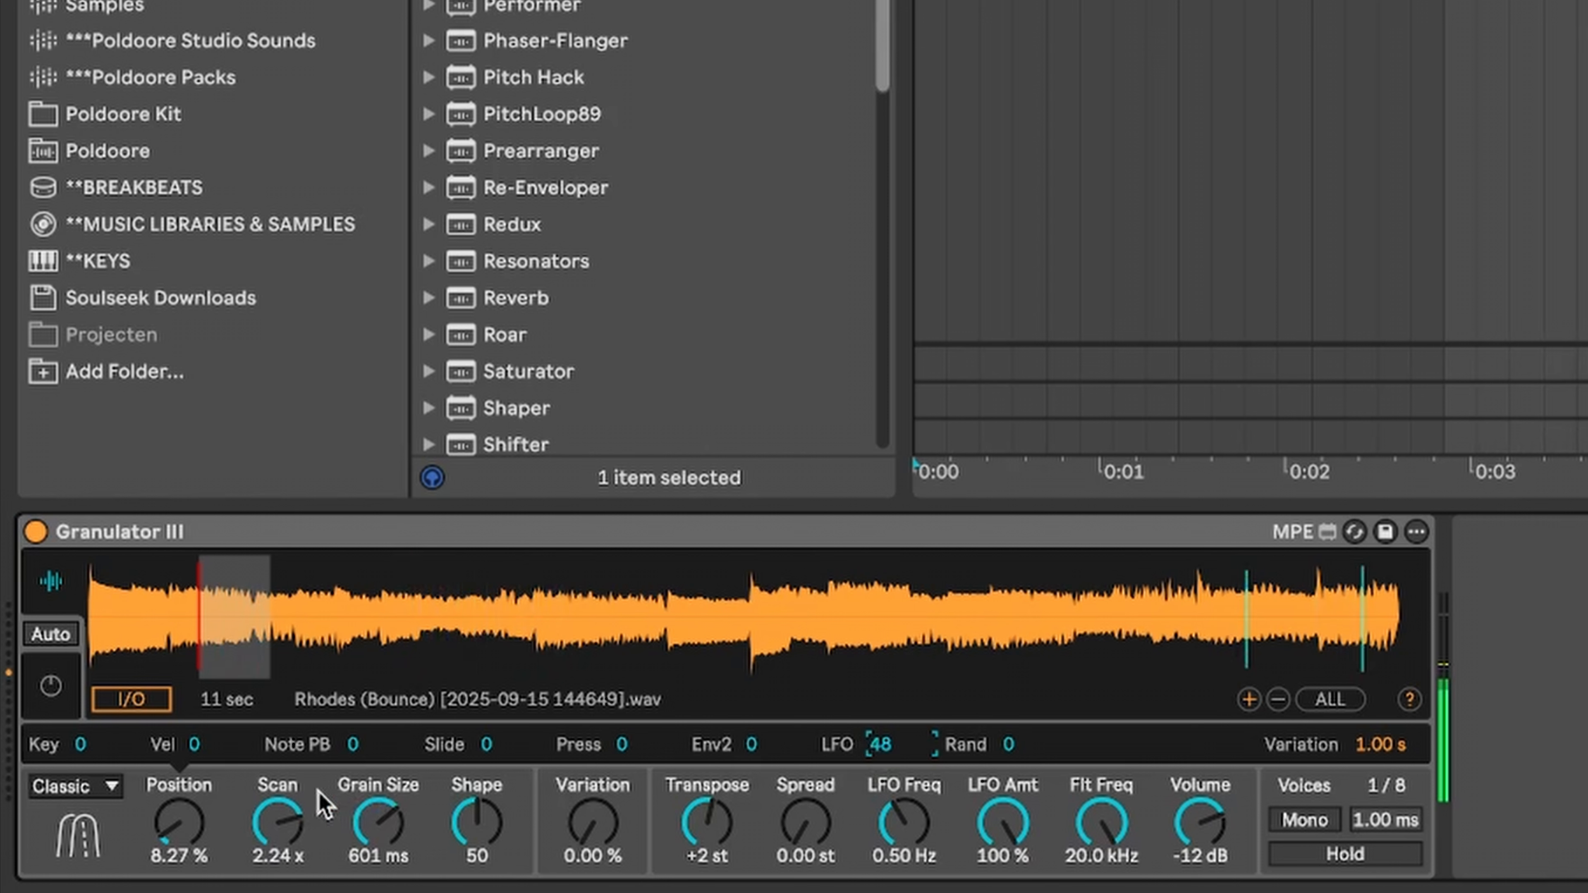
left_click(300, 788)
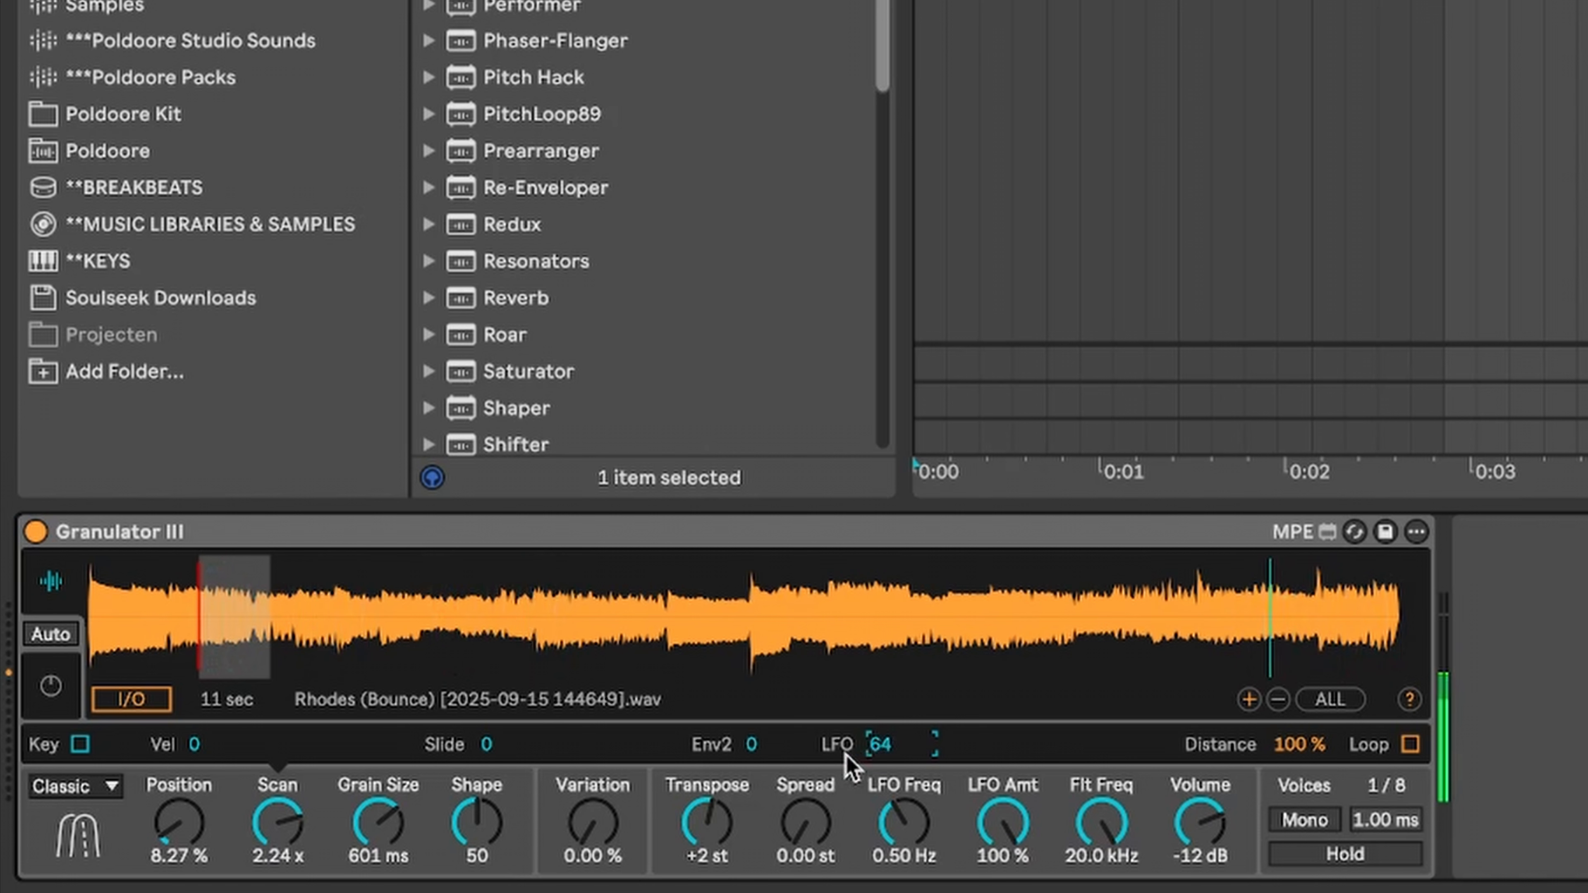
Step: Set Granulator III's LFO modulation amount to 72 for Grain Size and 34 for Shape
left_click(403, 799)
key("space")
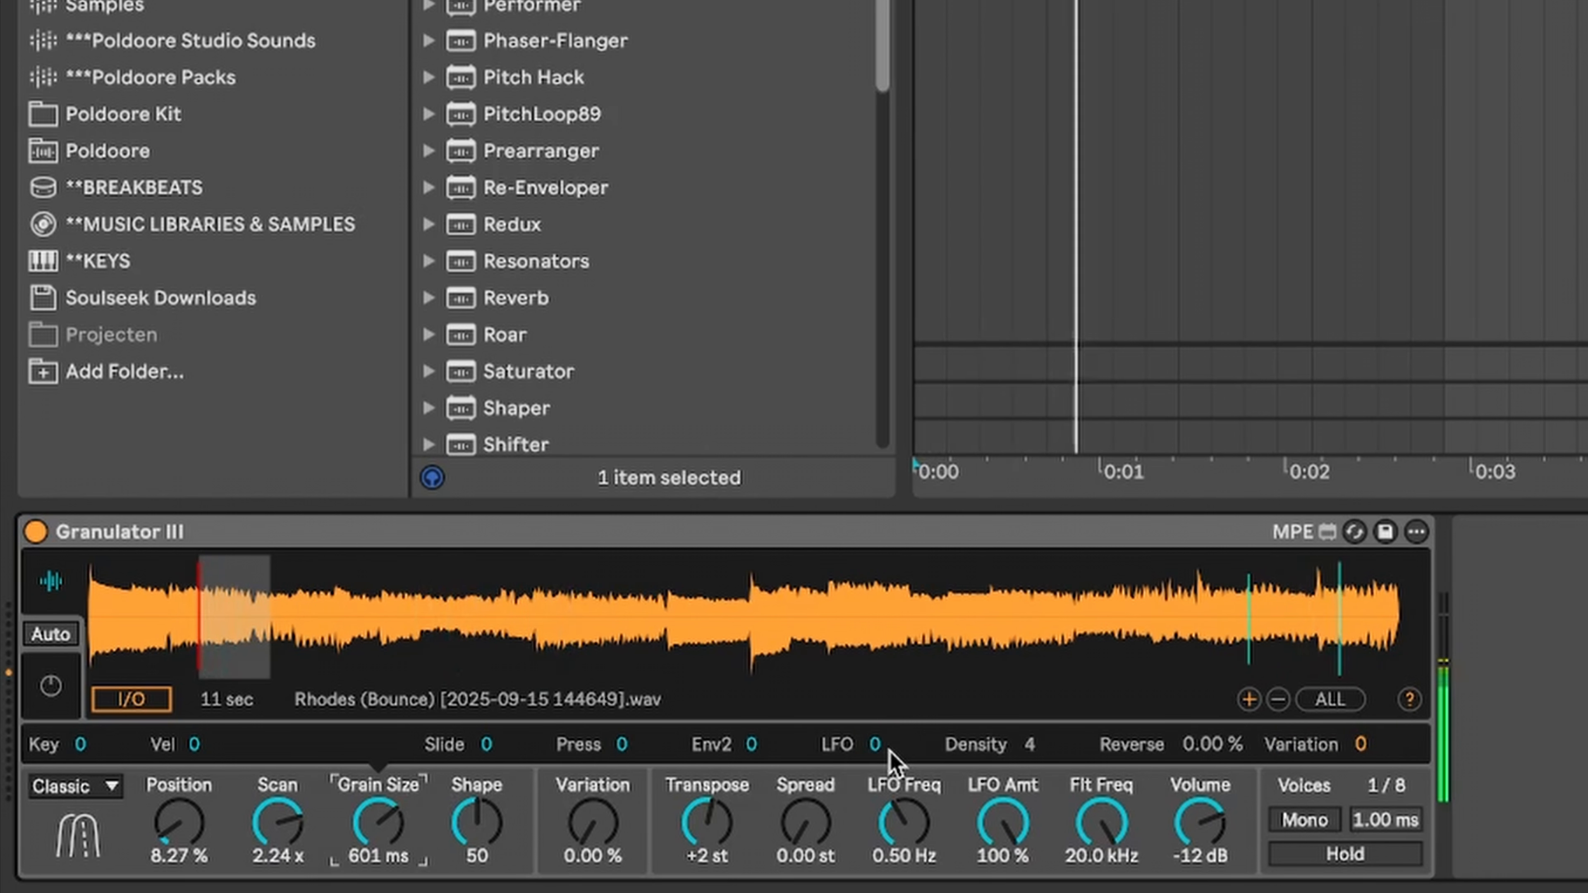
left_click_drag(900, 744, 900, 651)
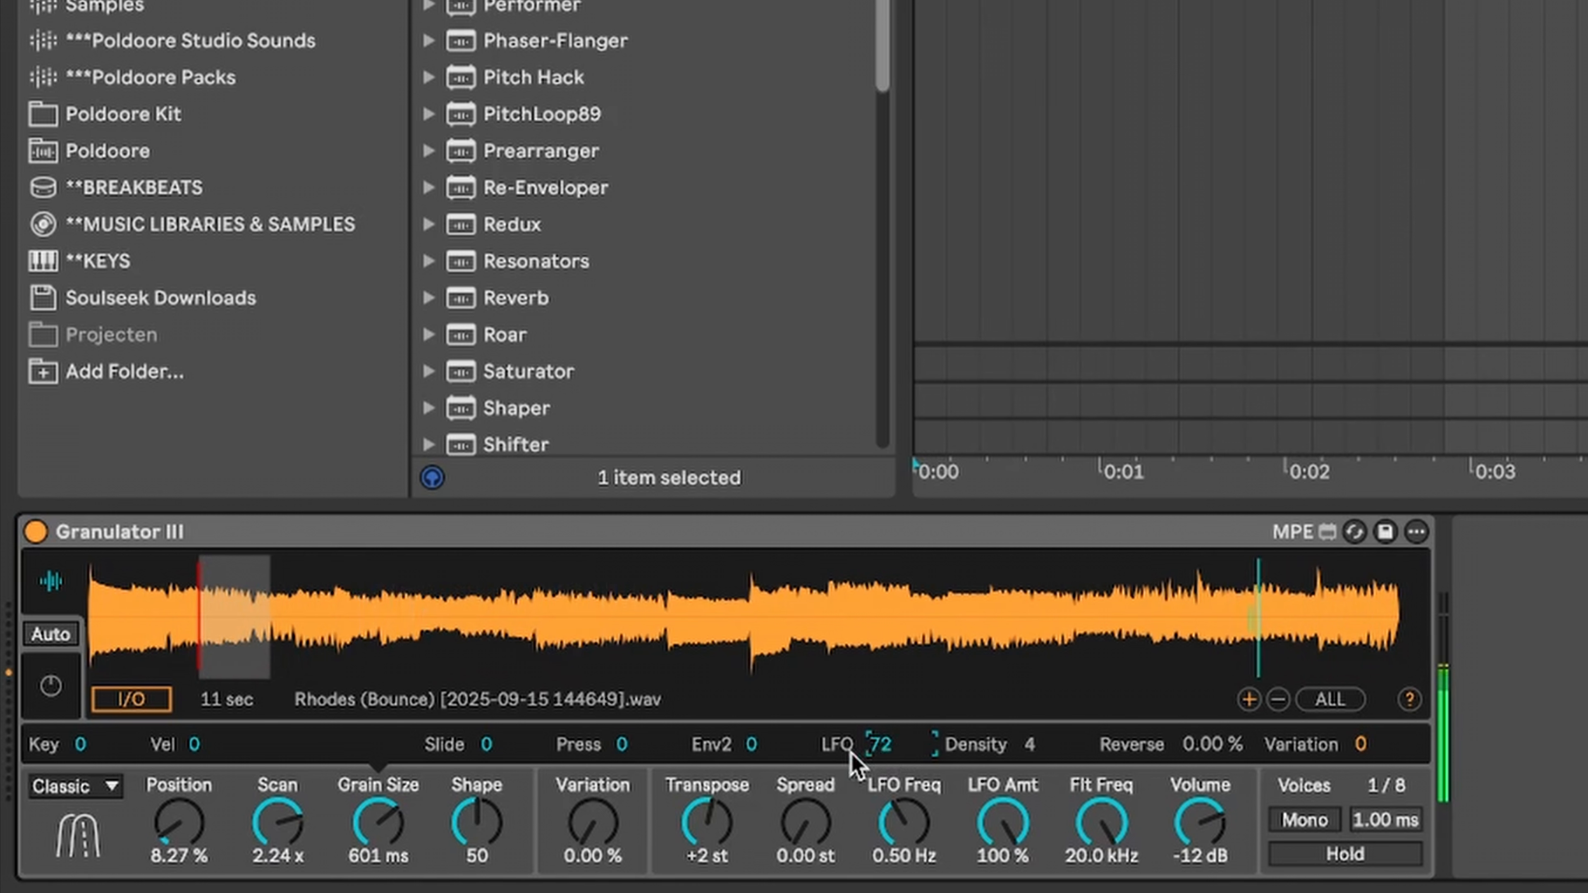
left_click(494, 798)
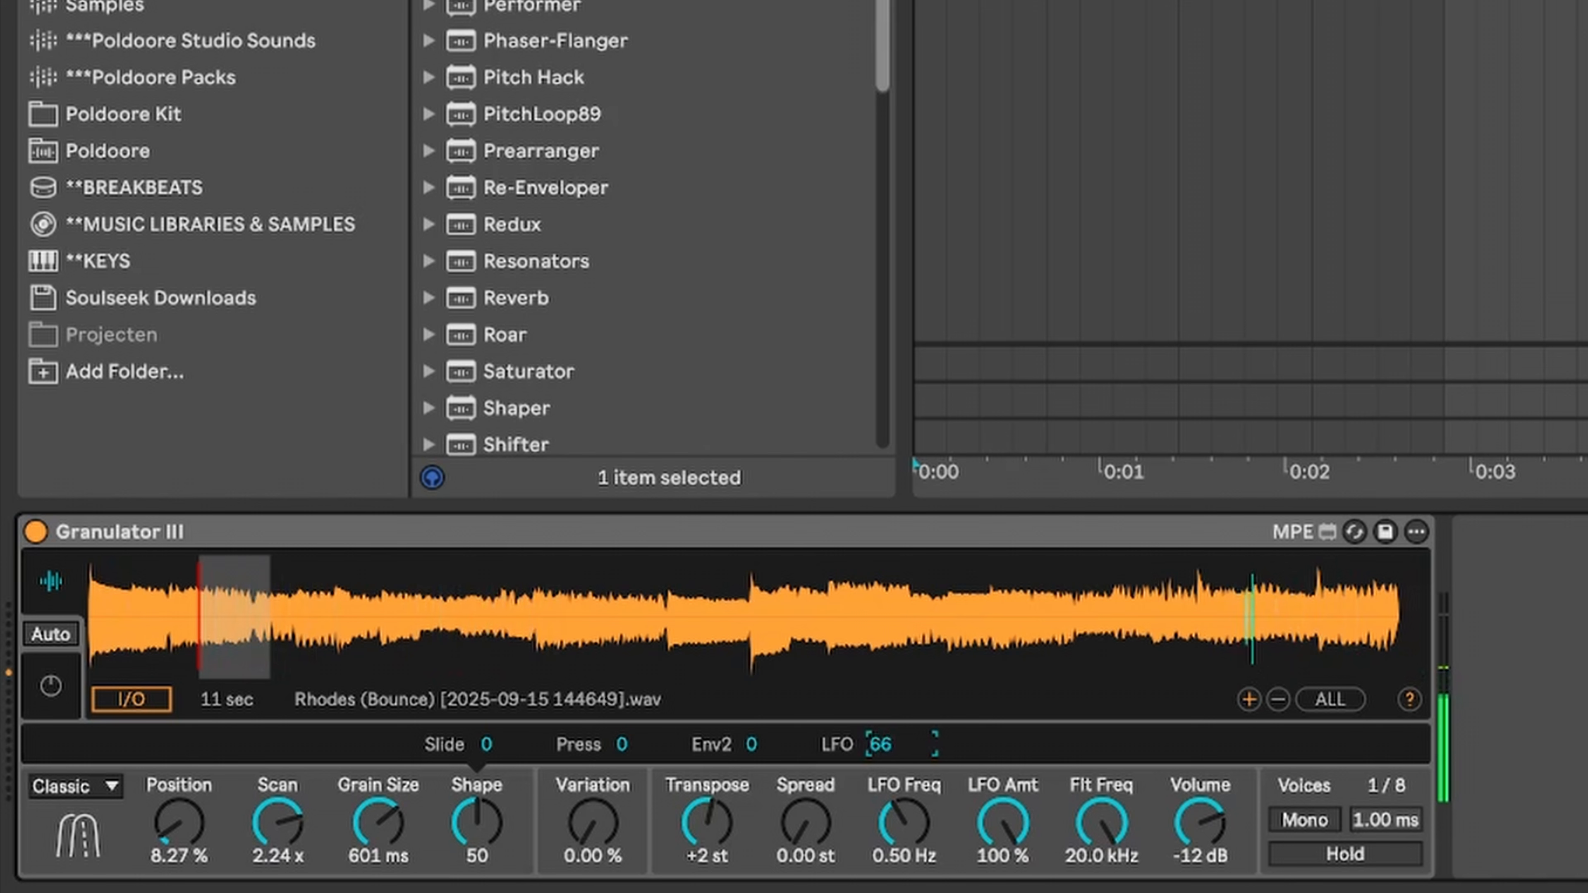
left_click_drag(855, 726, 855, 750)
Step: Set Granulator III's Position to 79.1 %, Grain Size to 309 ms and Variation to 21.6 %
left_click(584, 839)
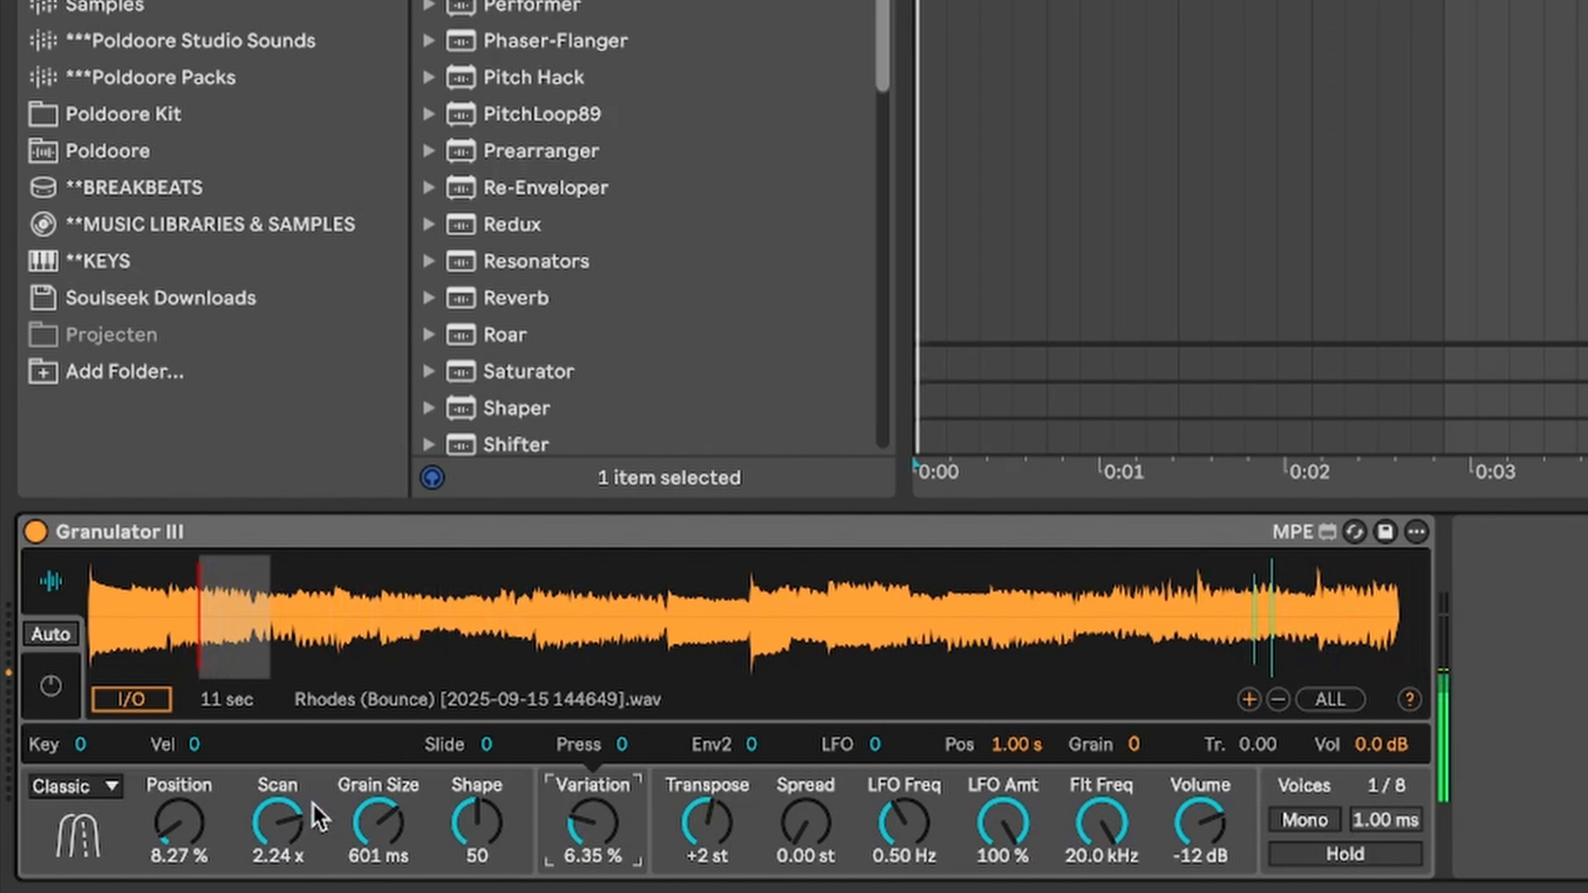
left_click(181, 826)
left_click_drag(181, 826, 181, 600)
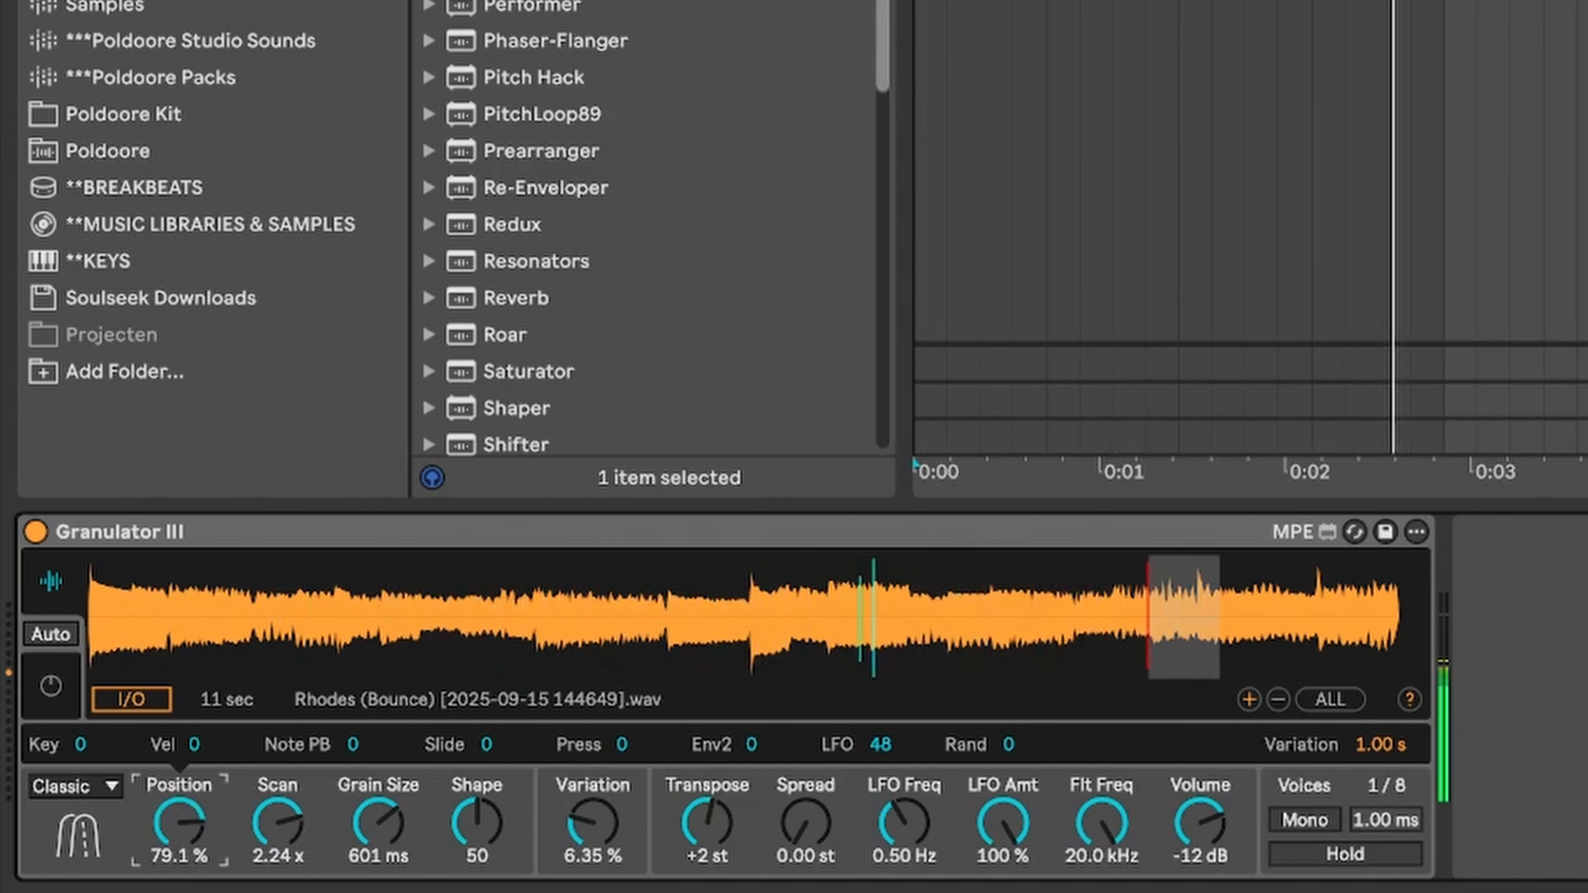
left_click(353, 821)
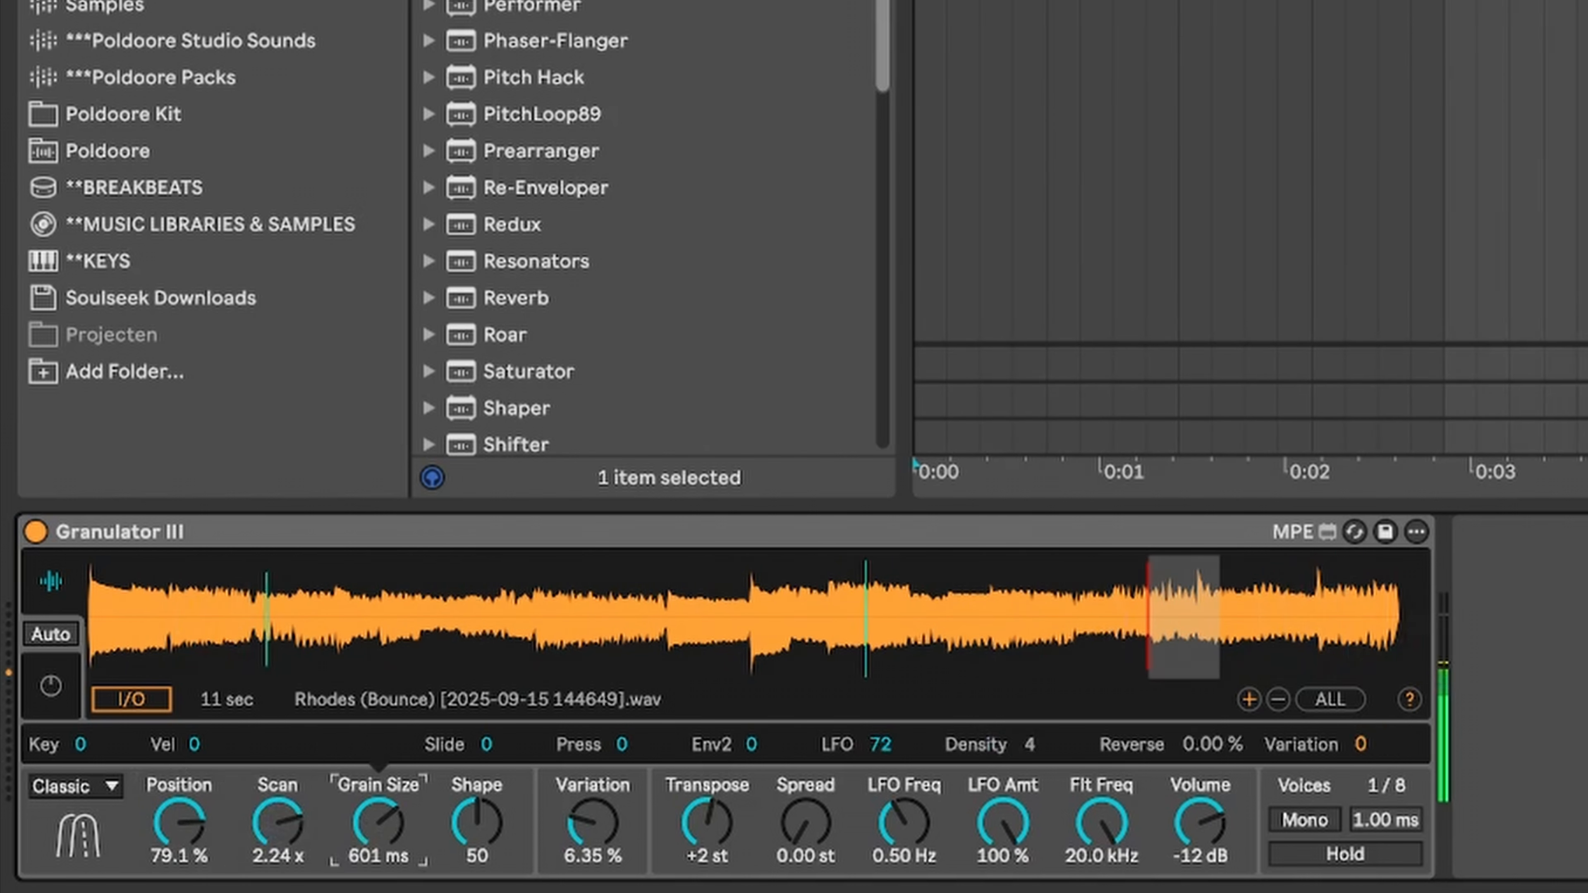
left_click_drag(587, 832, 587, 805)
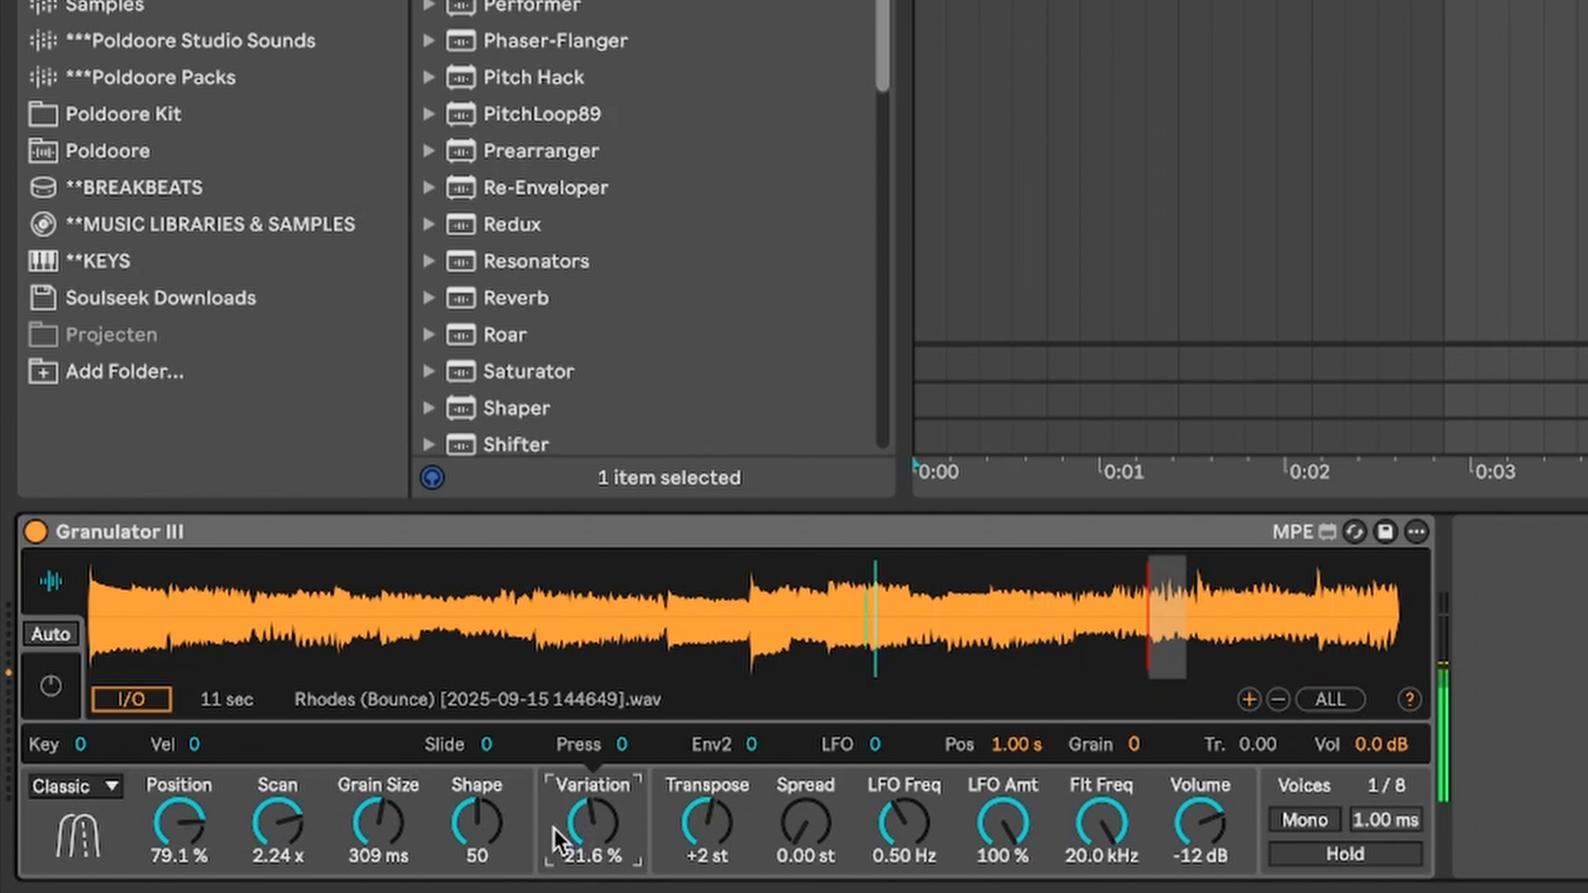
Step: Set Granulator III's Shape to 72 and Scan to 0.78 x, and move Position back to about 13 %
left_click_drag(485, 841, 477, 777)
left_click_drag(476, 832, 476, 841)
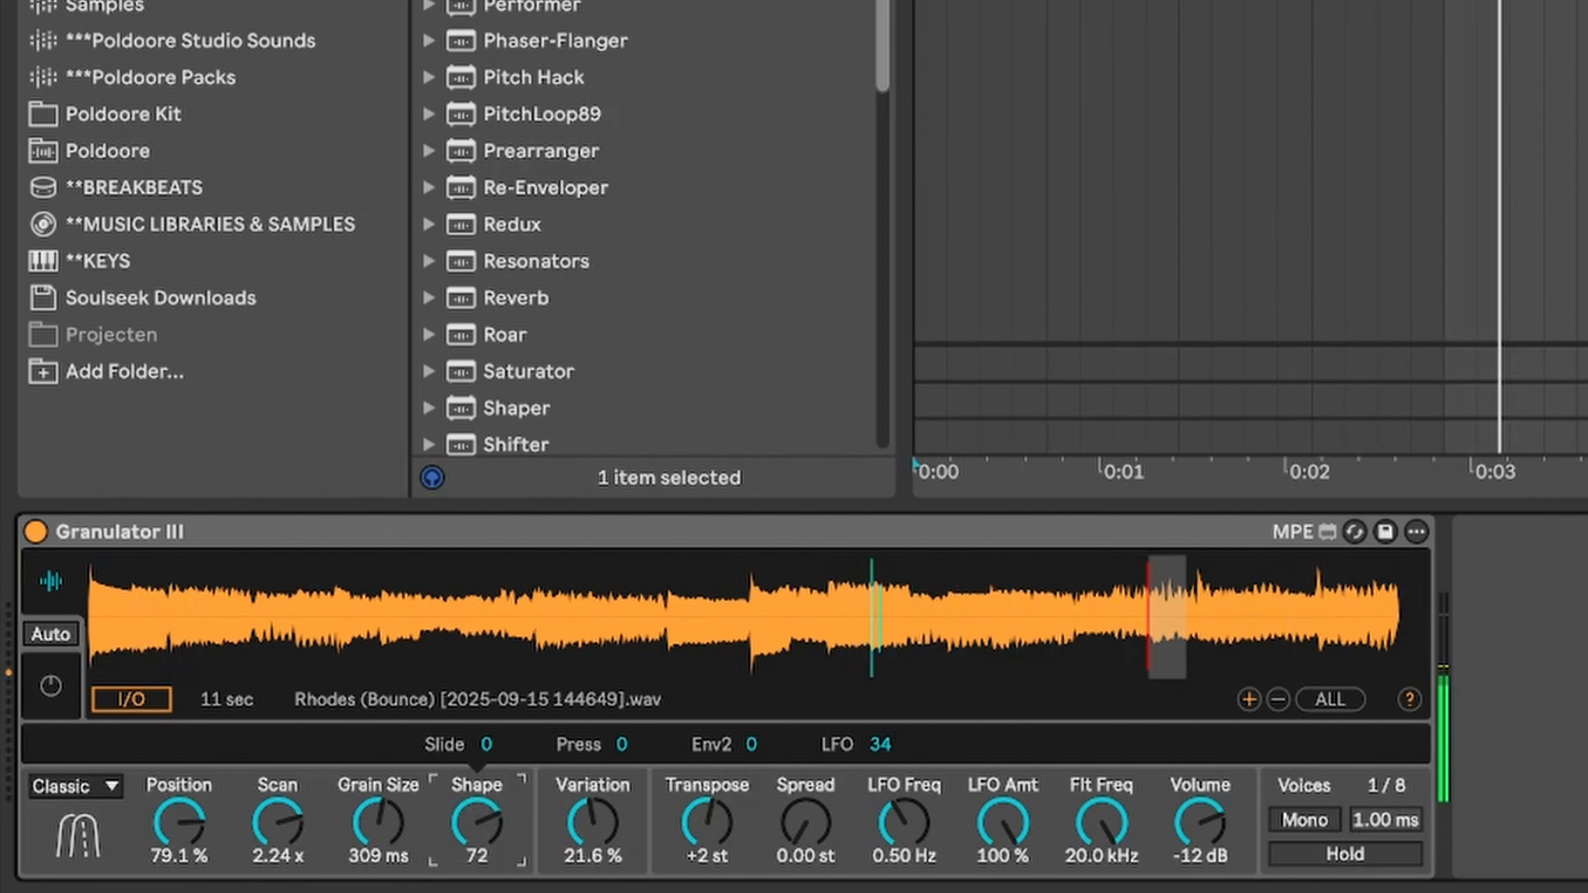
left_click_drag(277, 832, 278, 847)
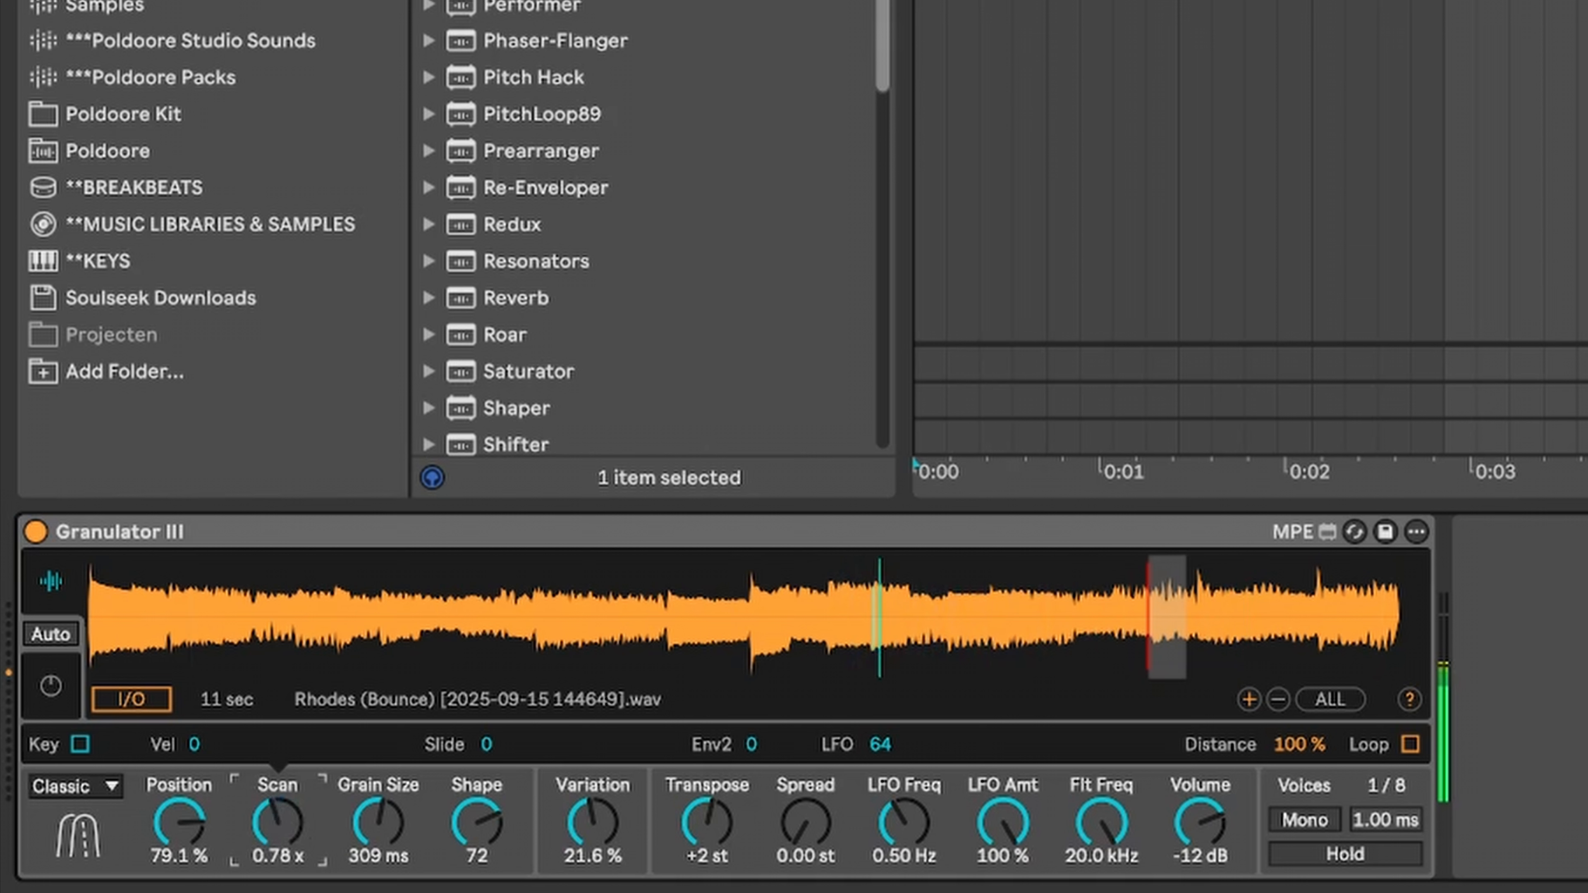
left_click_drag(199, 826, 199, 877)
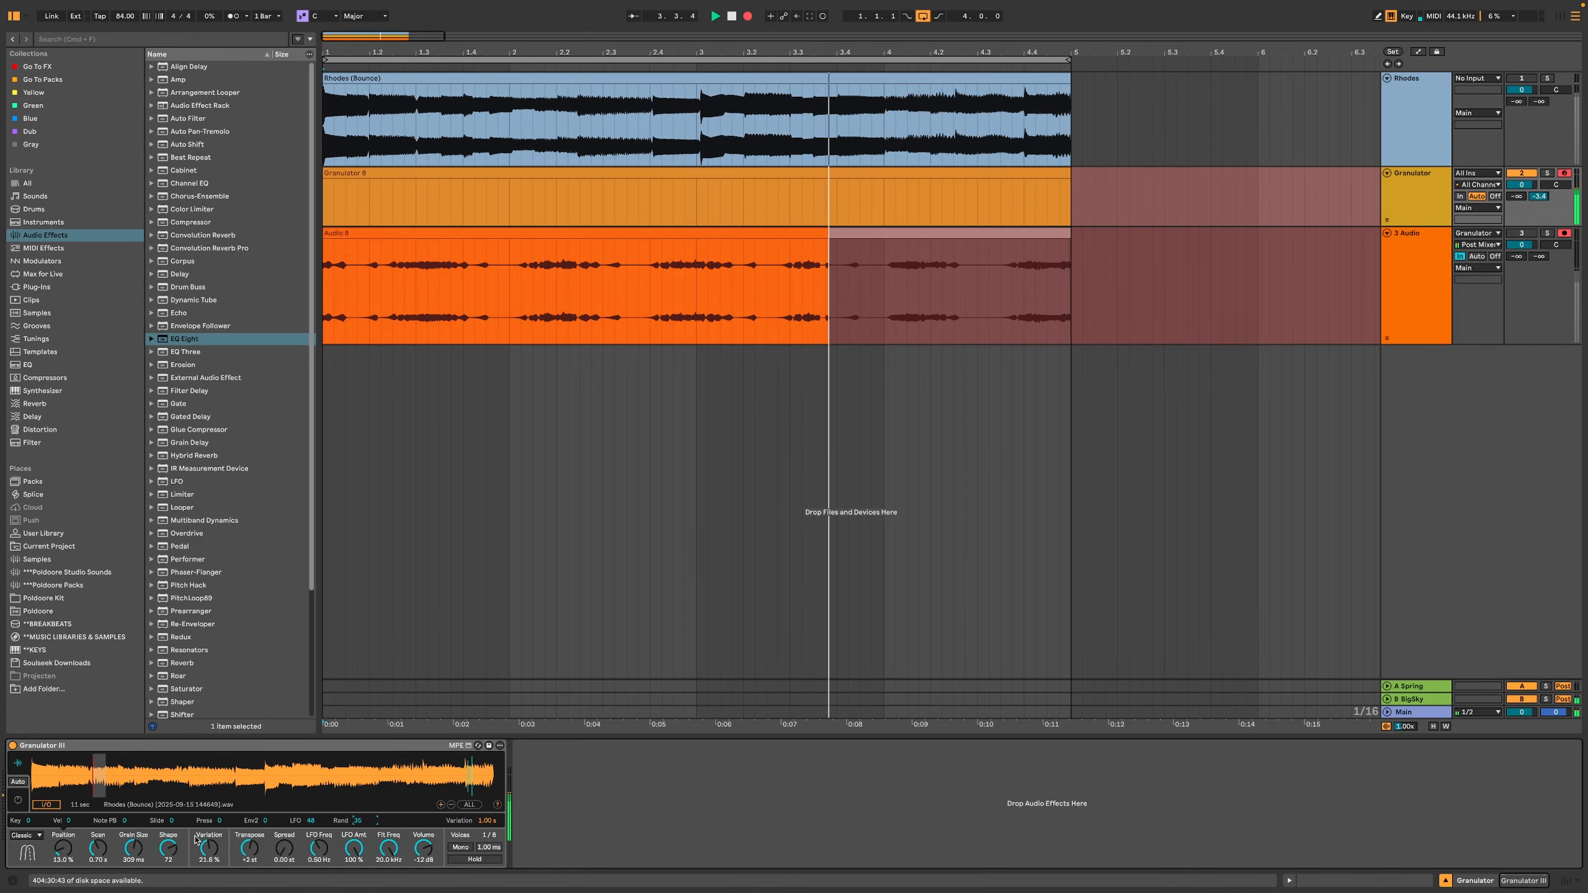
left_click(133, 846)
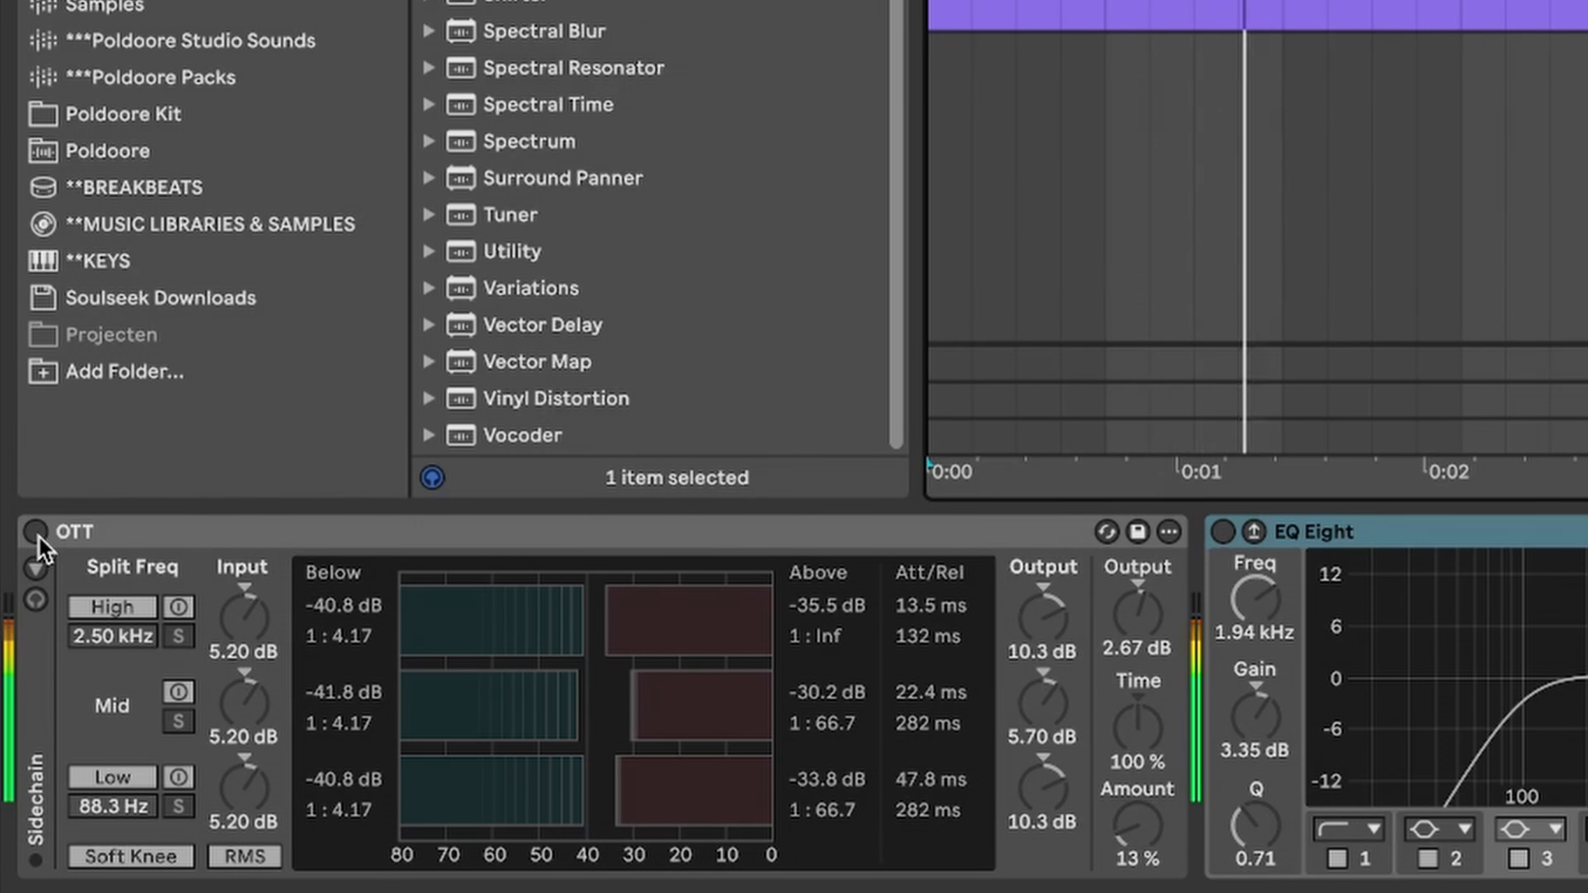
Step: Turn on OTT and EQ Eight, and deactivate the Echo and Shifter chains in the Audio Effect Rack
left_click(38, 535)
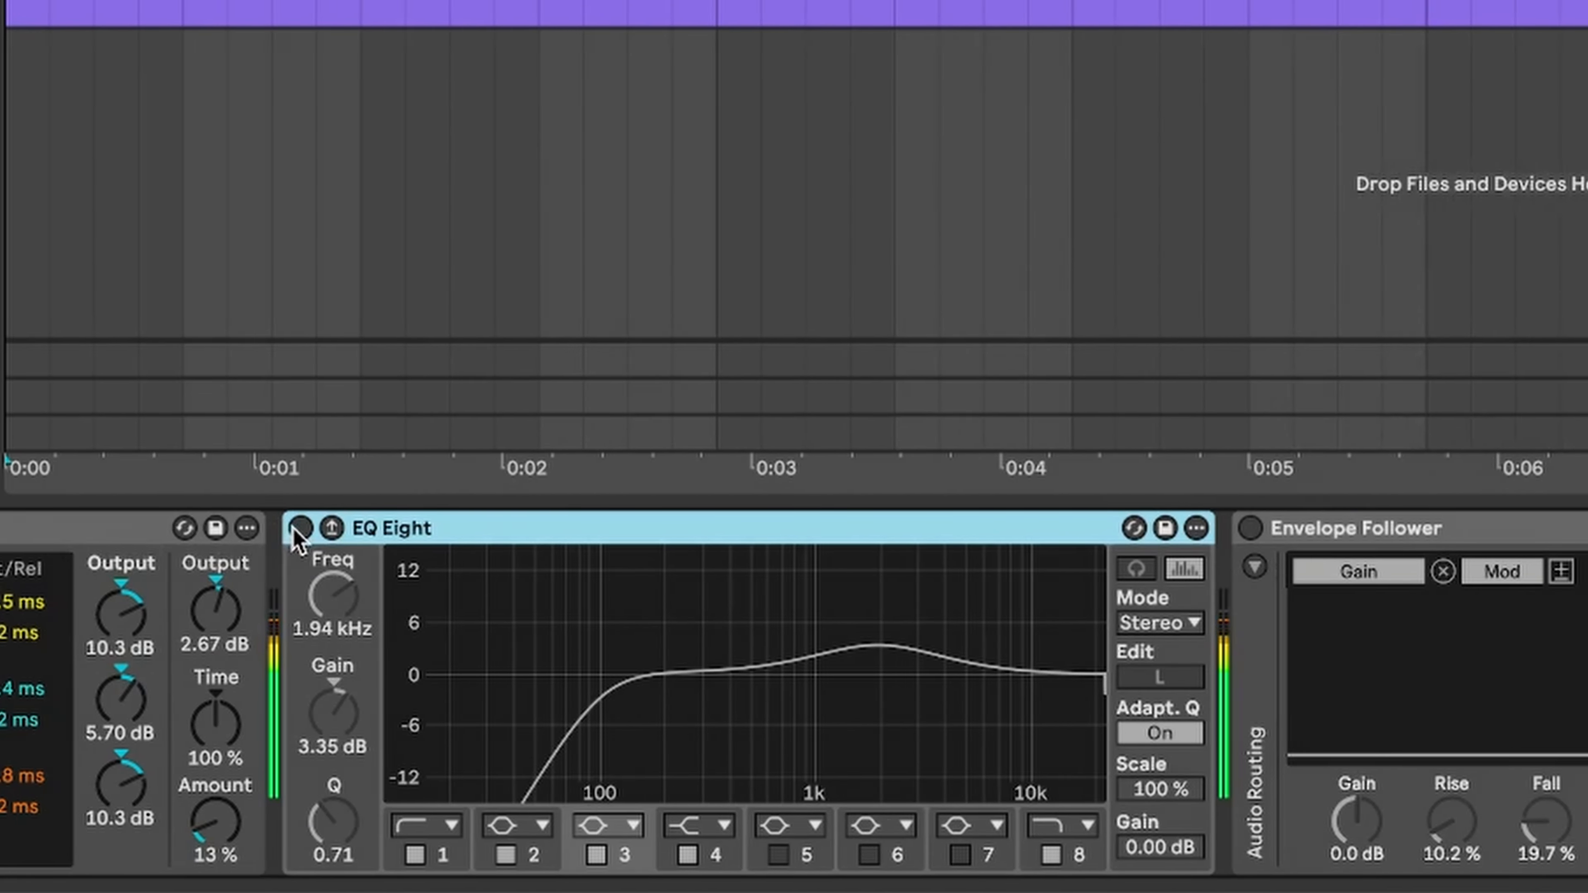
left_click(301, 529)
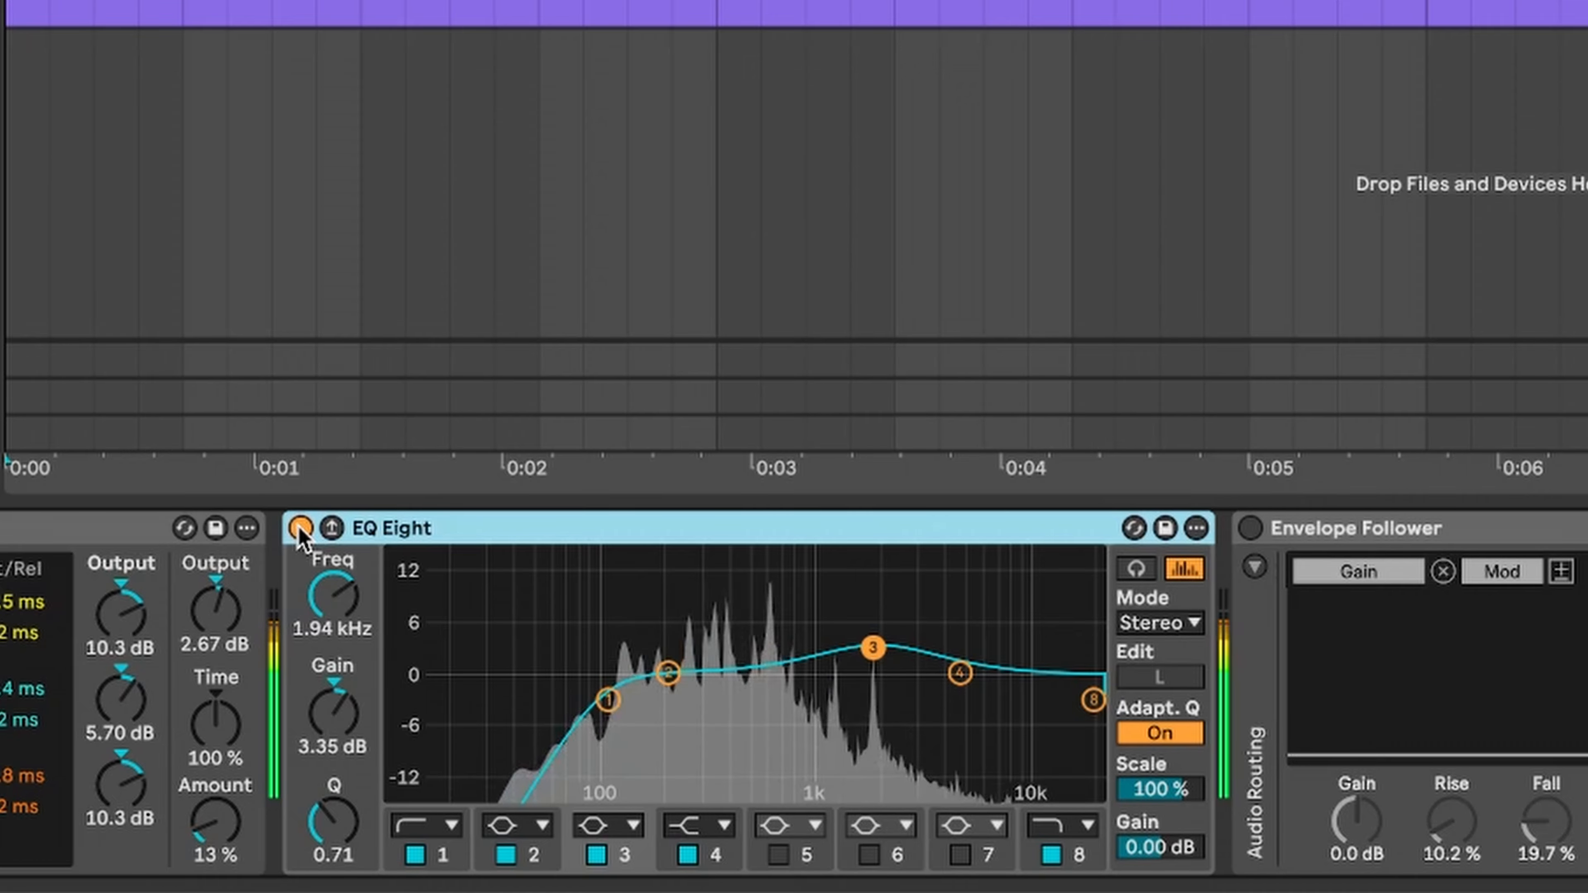
scroll(299, 530, "right", 10)
scroll(794, 688, "right", 5)
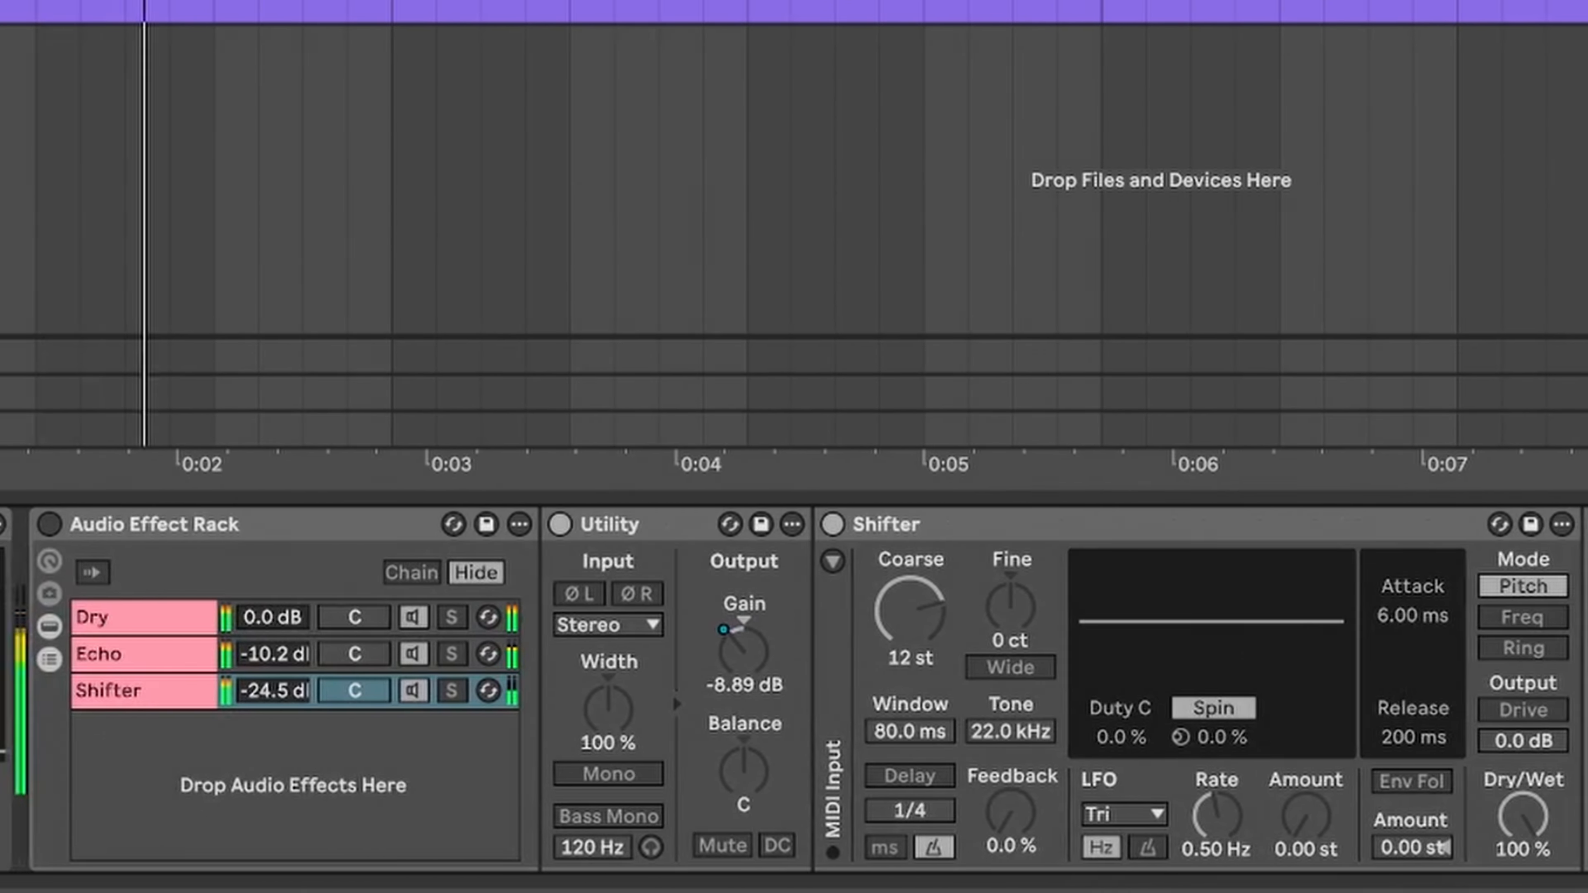
left_click(401, 653)
left_click(400, 690)
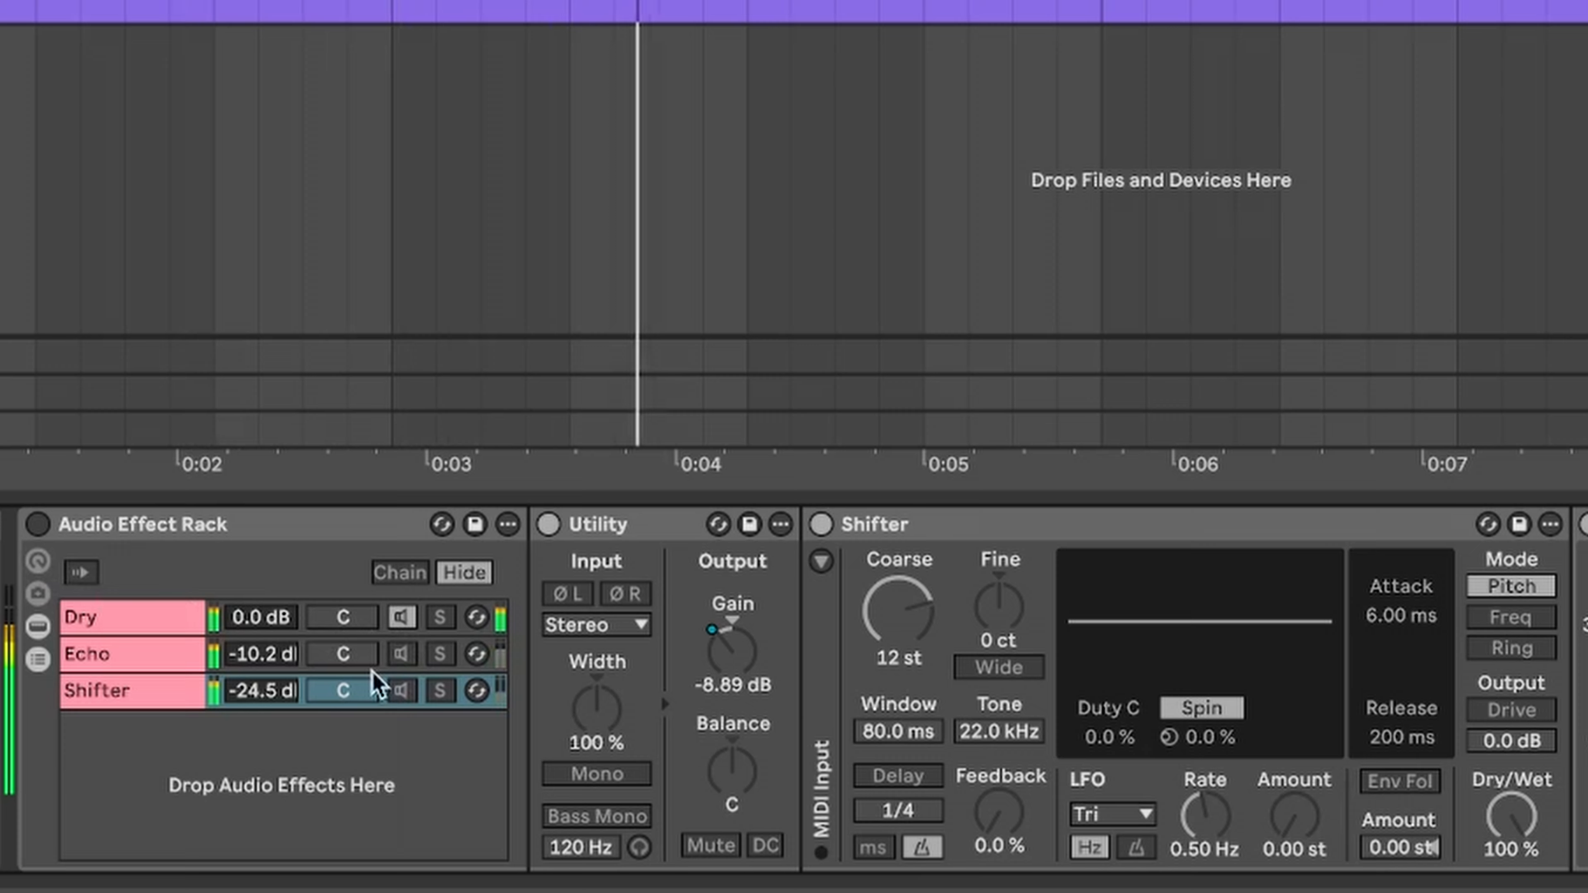
Step: Turn on the Audio Effect Rack, and activate its Echo chain after auditioning it in solo
left_click(37, 526)
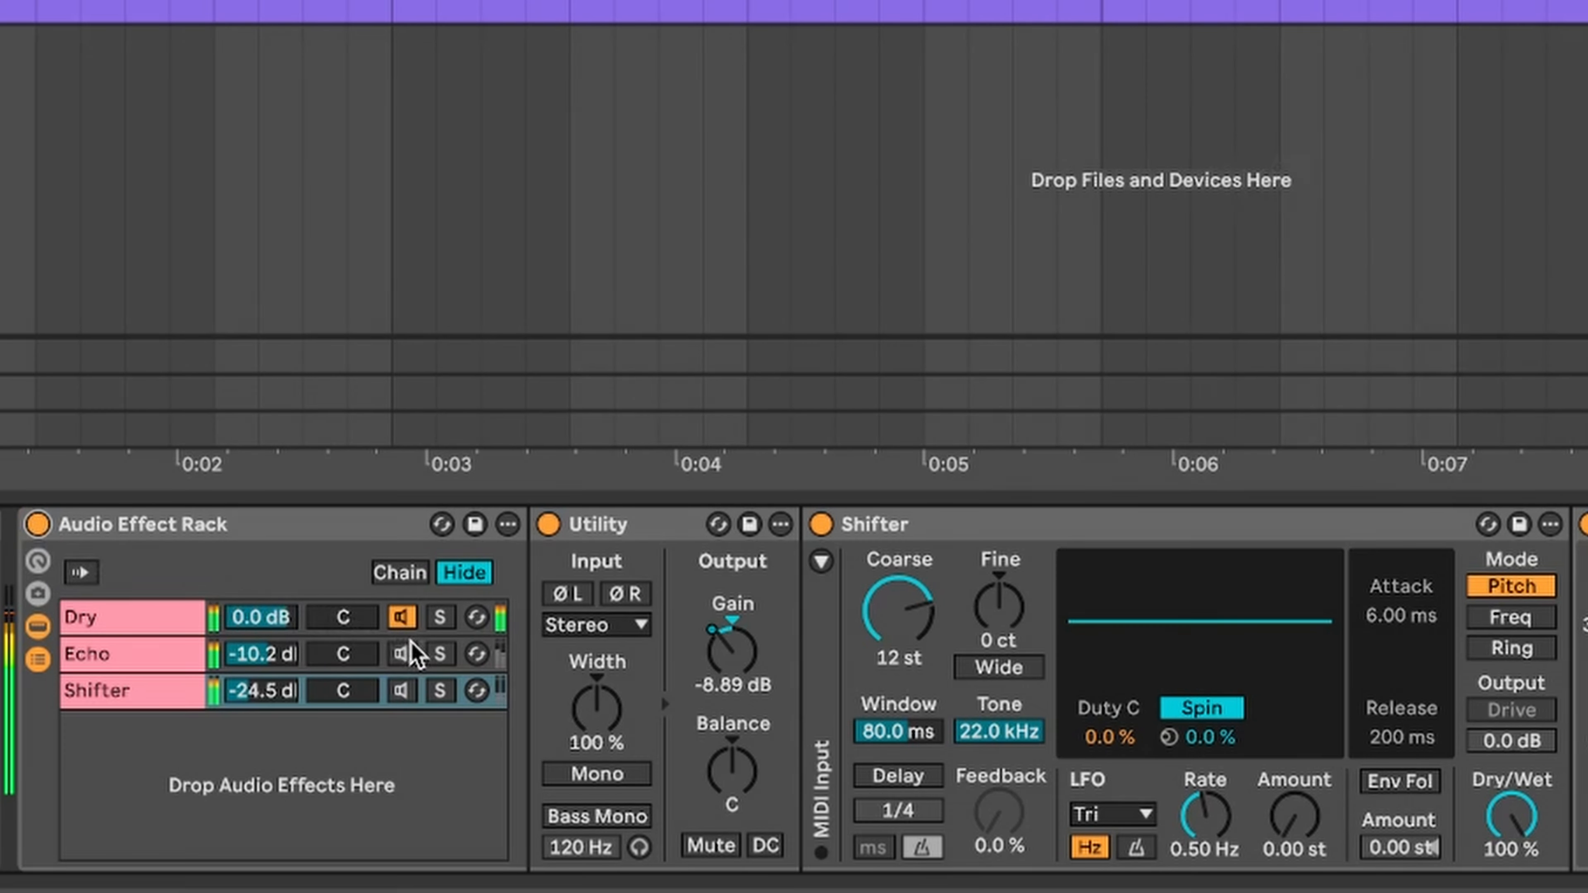
left_click(197, 656)
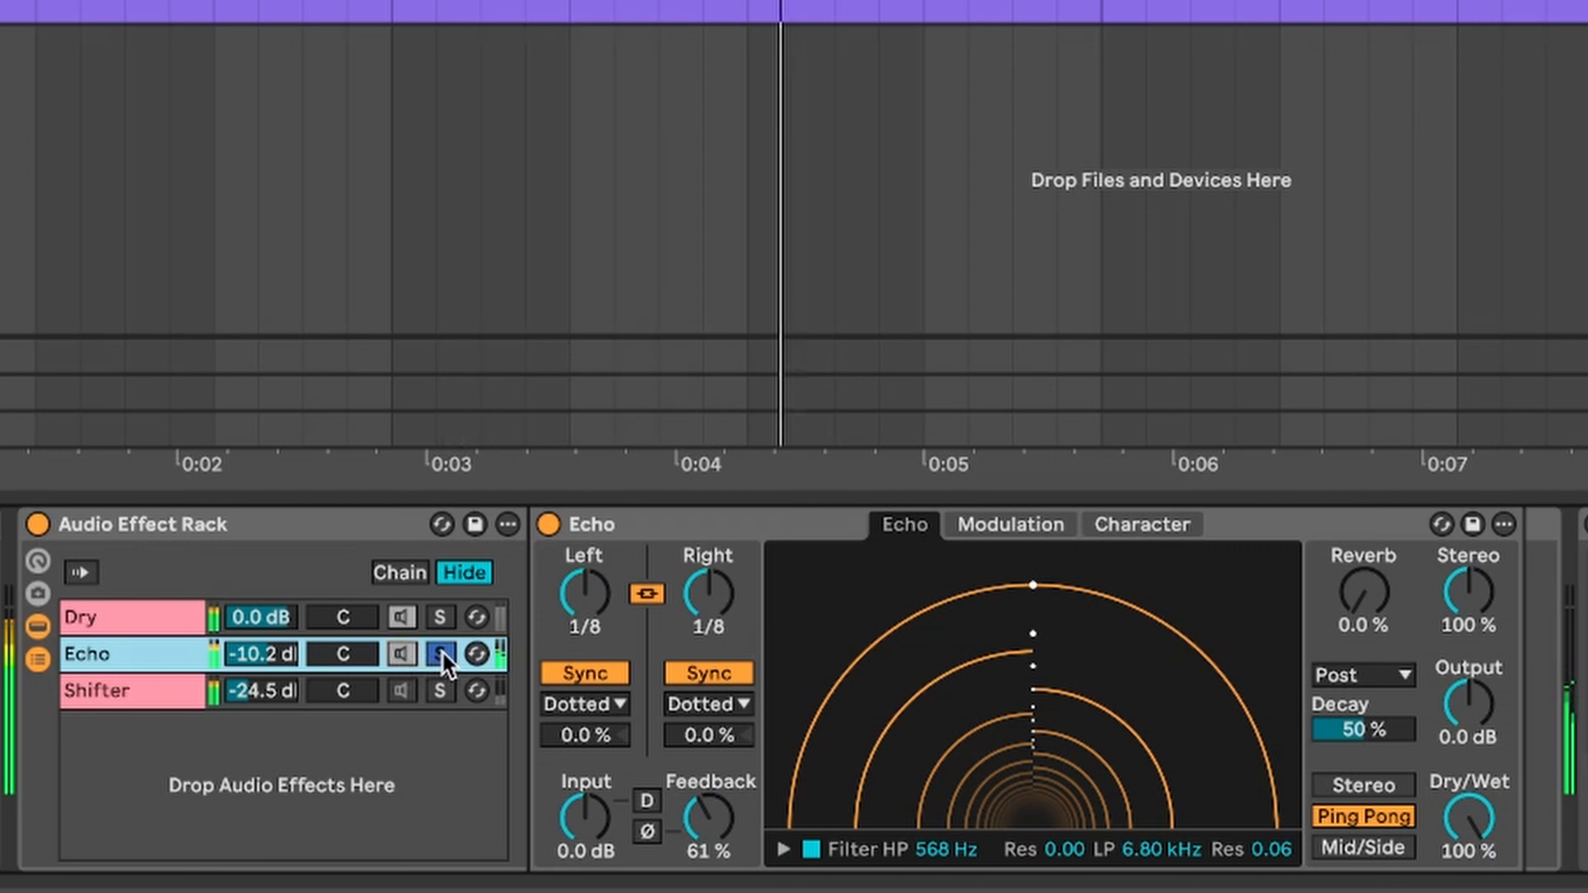
left_click(441, 654)
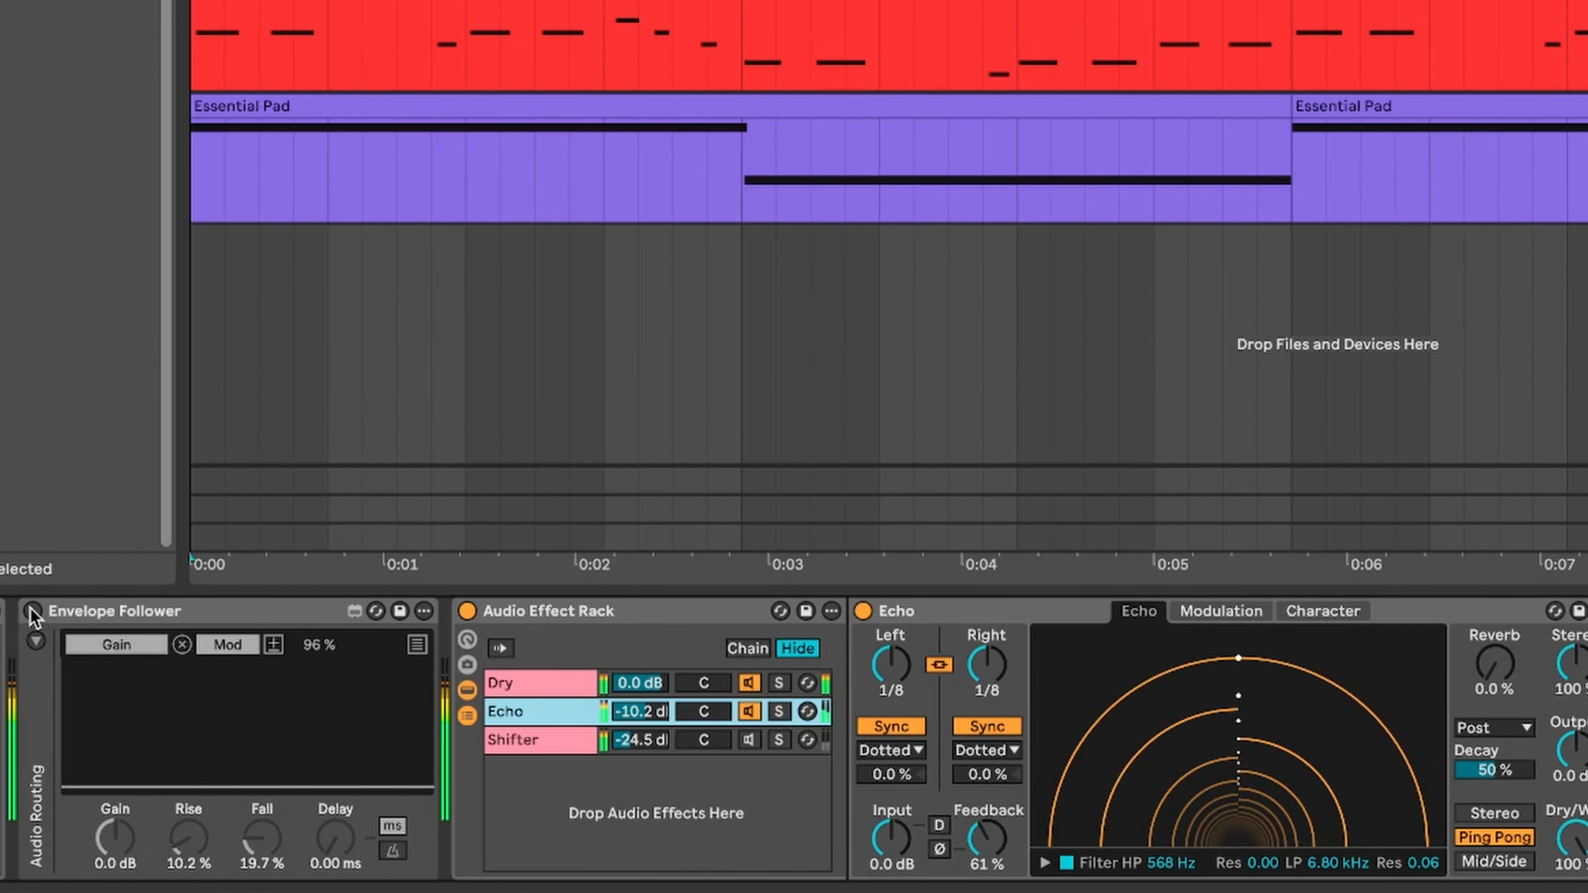
Step: Turn on the Envelope Follower, audition the Shifter chain in solo, and leave the chain active in the rack
left_click(30, 613)
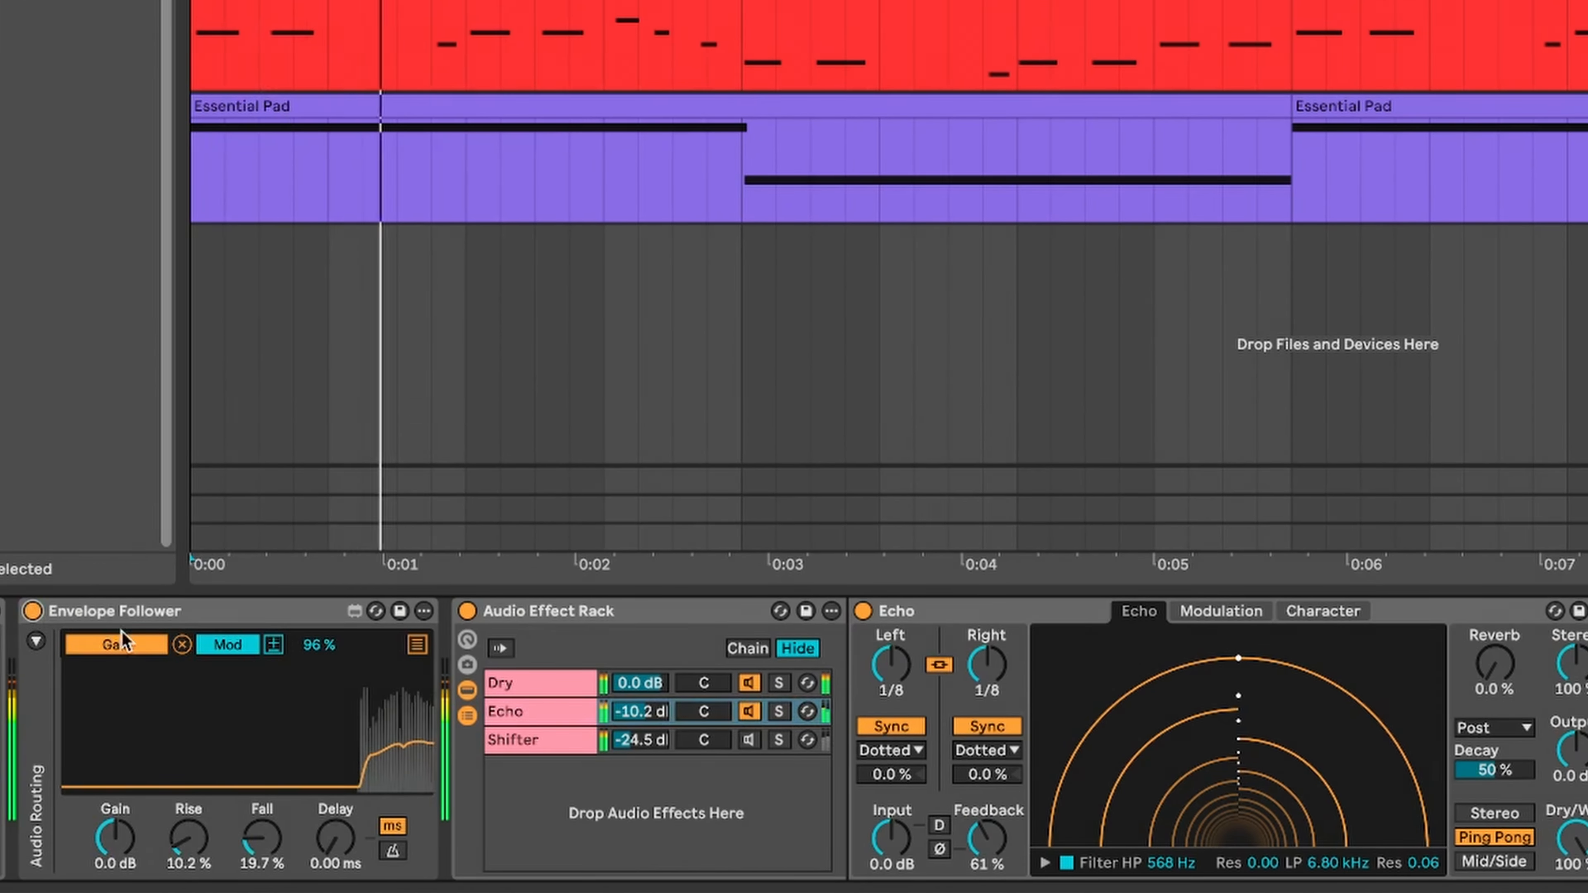
left_click(600, 739)
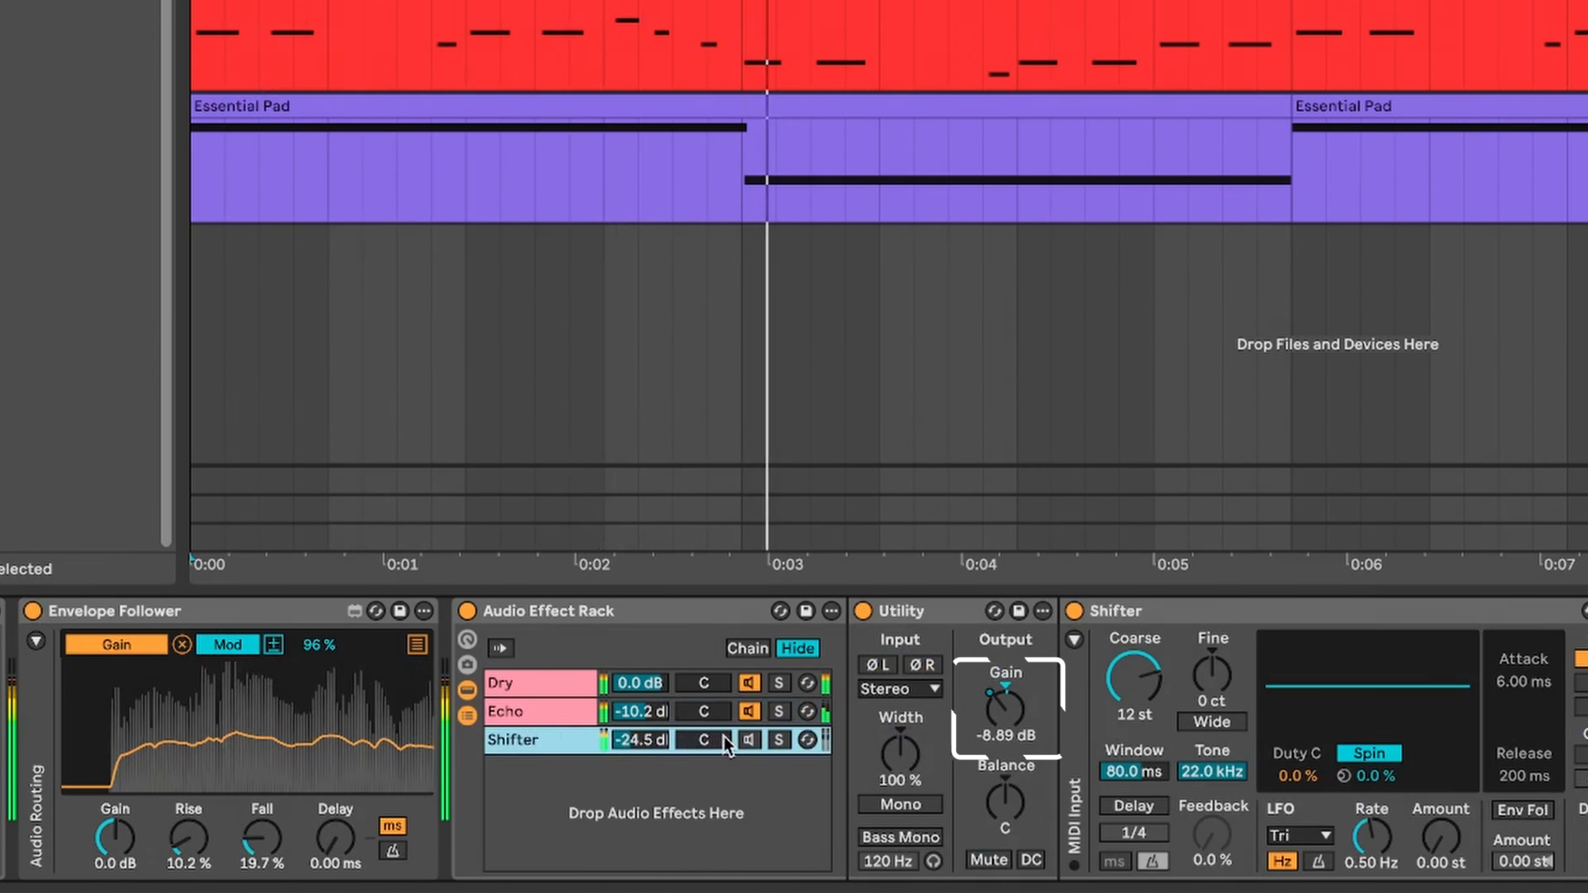
left_click(774, 739)
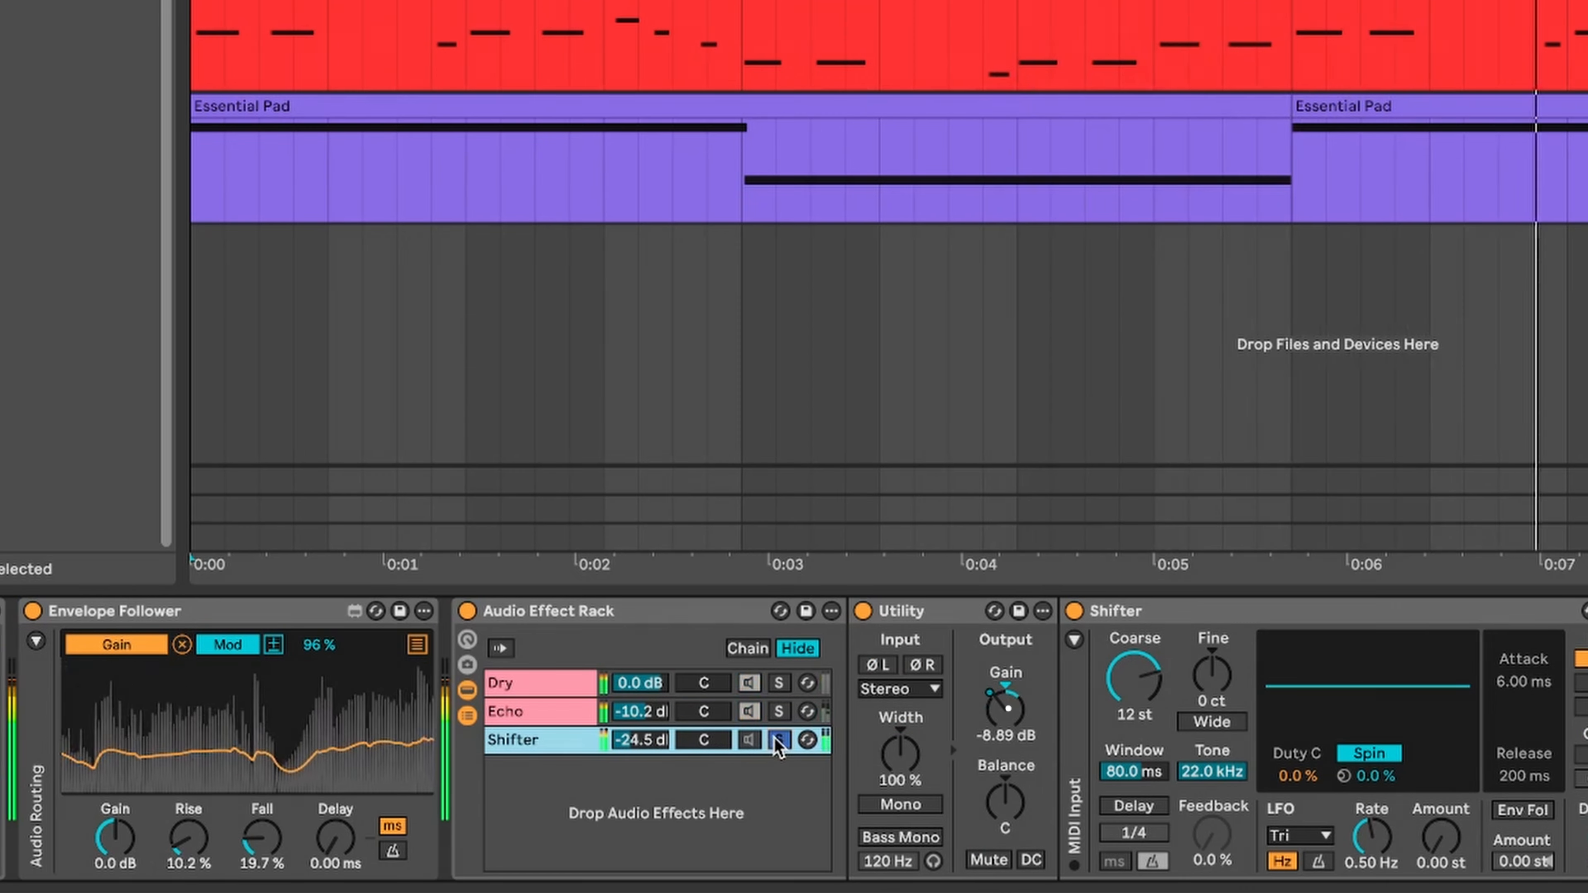
scroll(1135, 728, "right", 10)
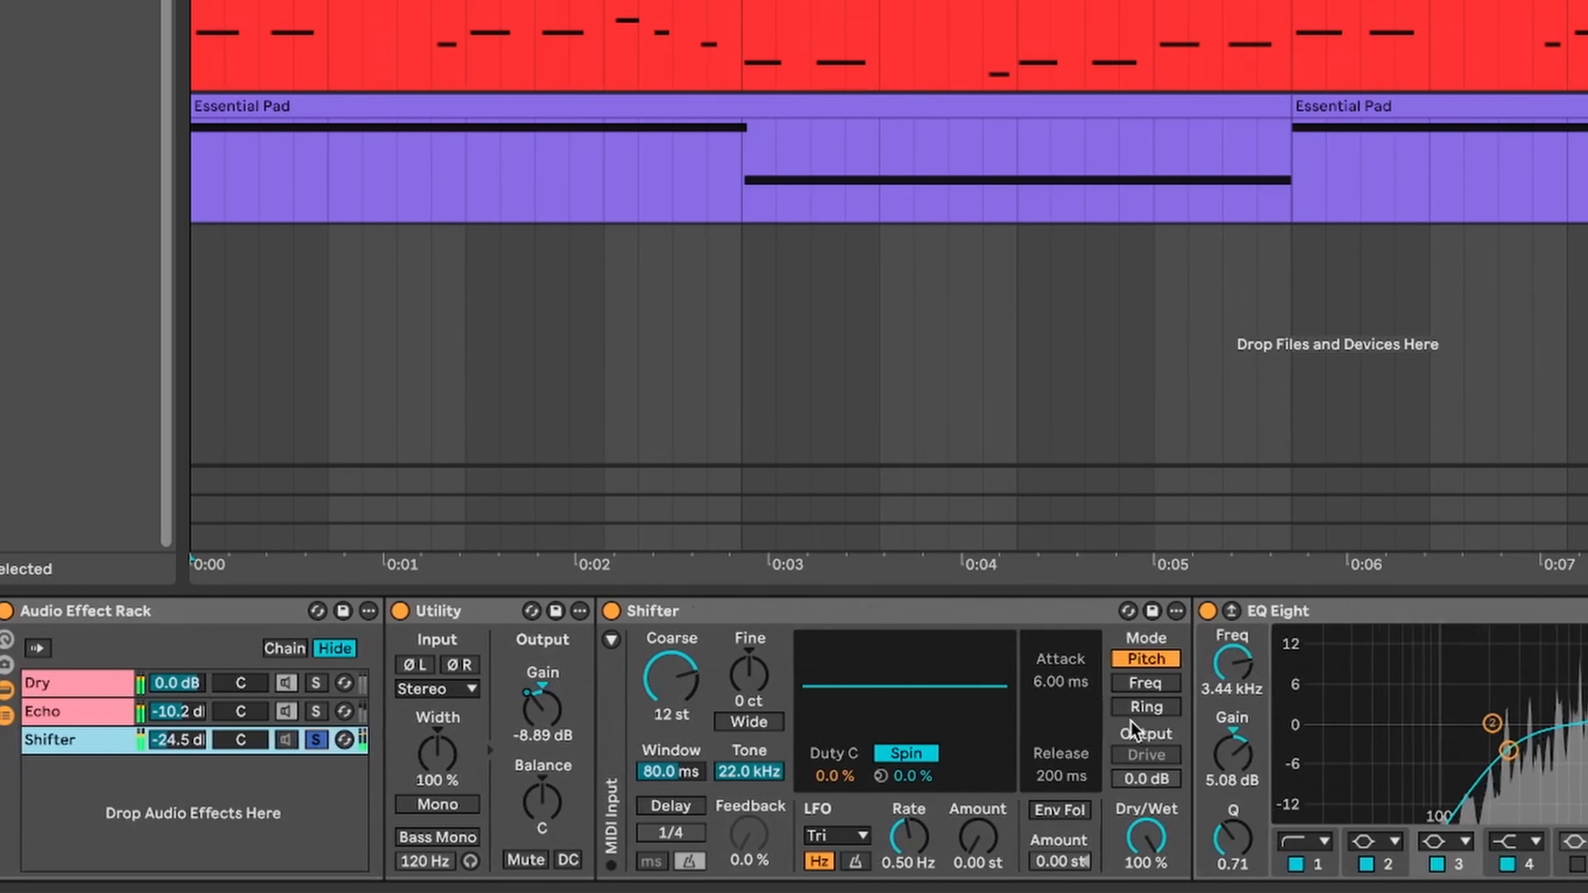
scroll(1138, 713, "left", 12)
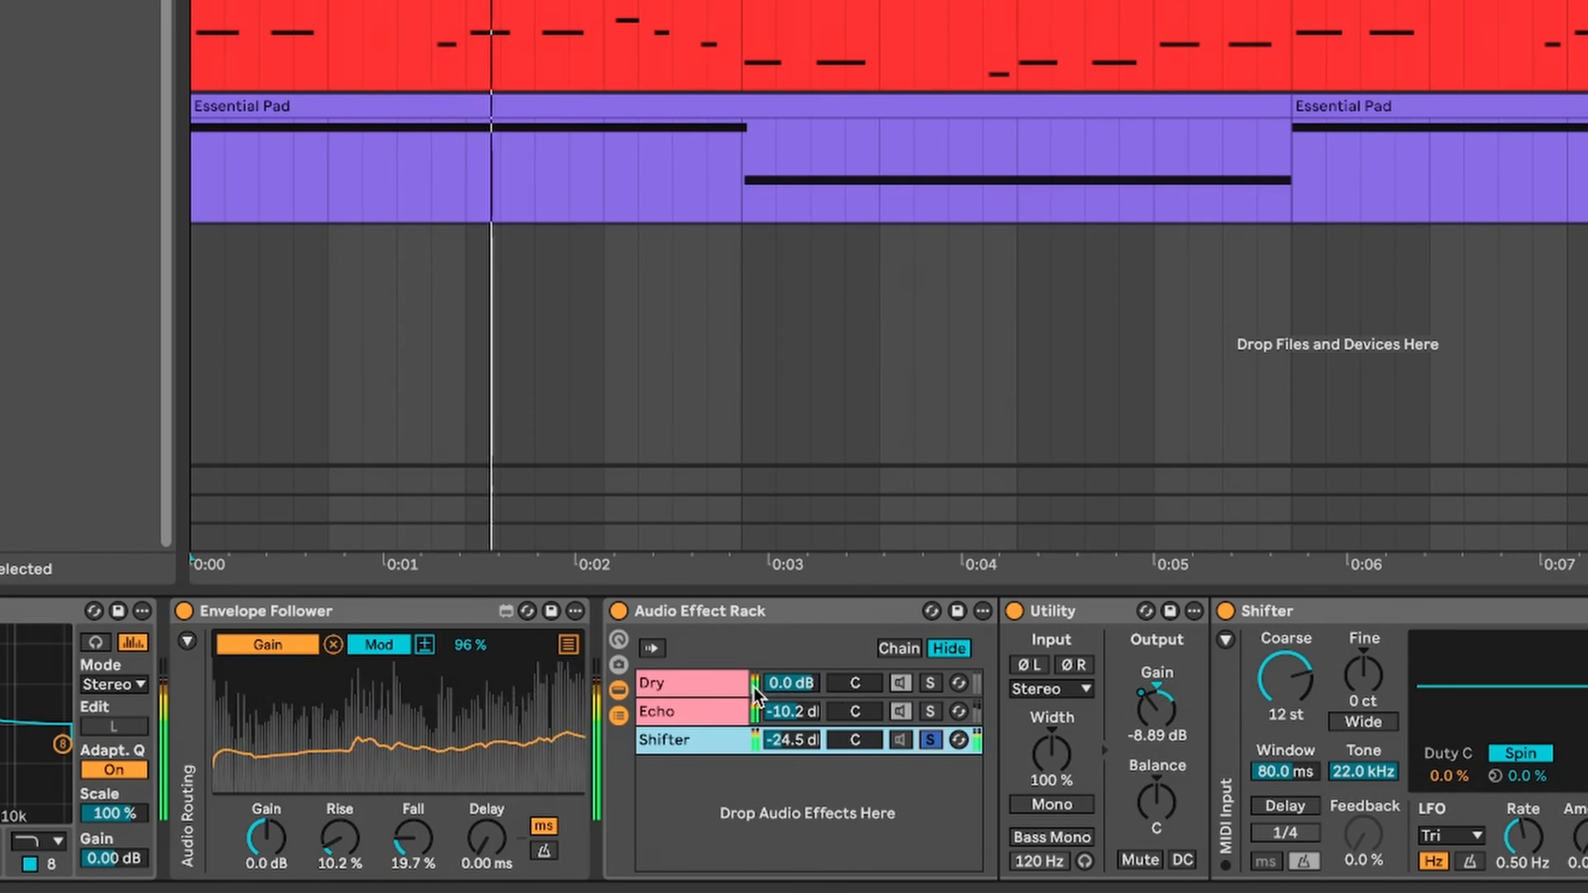
left_click(930, 740)
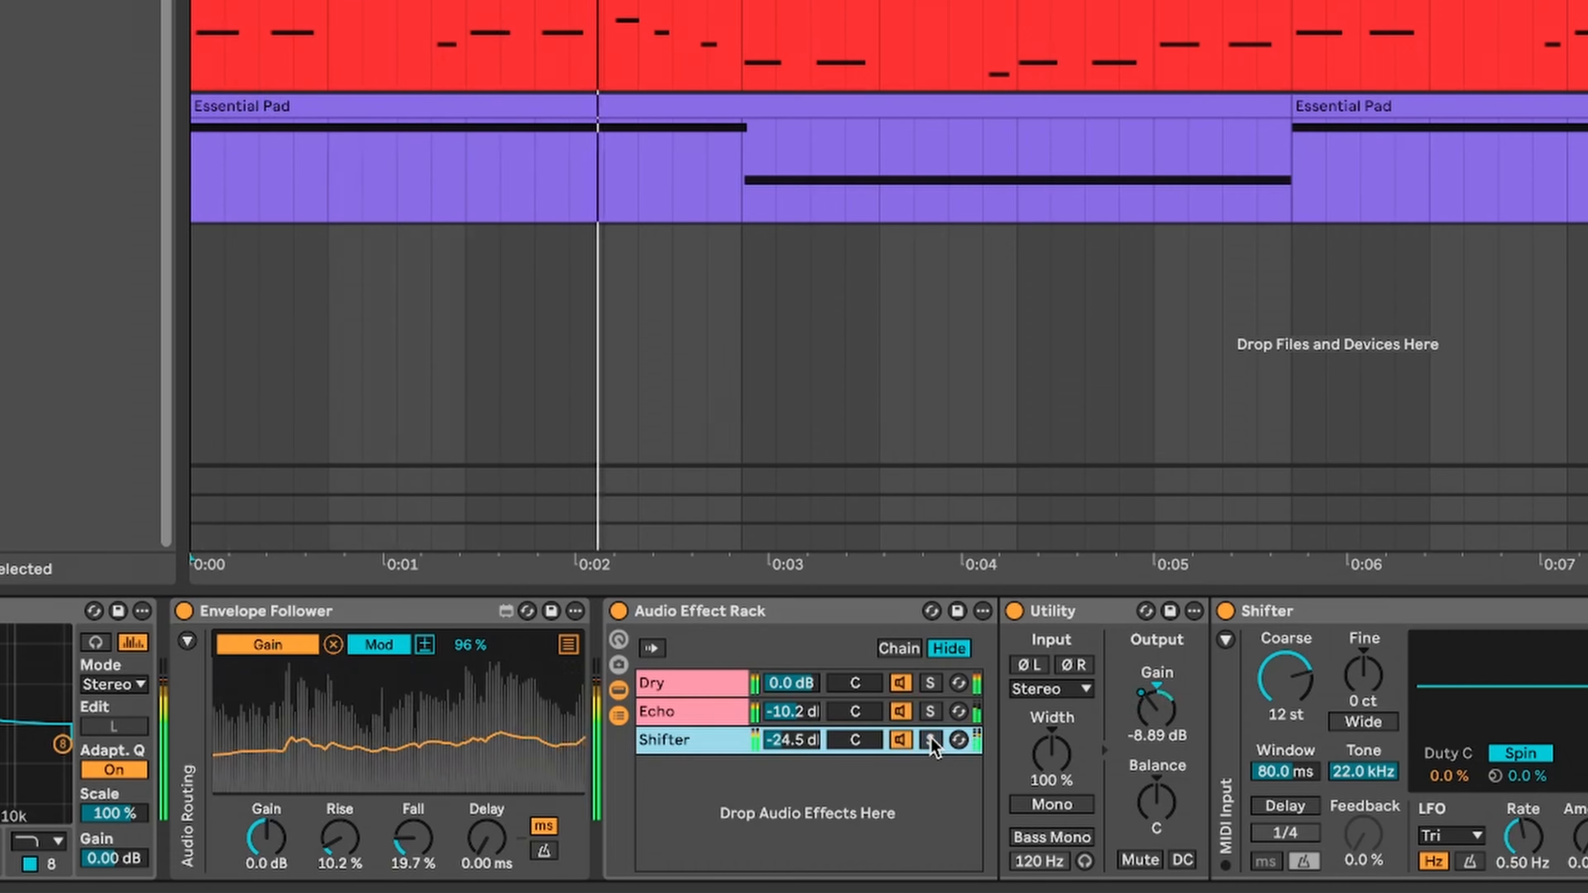
Step: Turn on the Compressor after the Color Limiter, sidechained to the Drums track
scroll(930, 743, "right", 10)
scroll(930, 737, "right", 5)
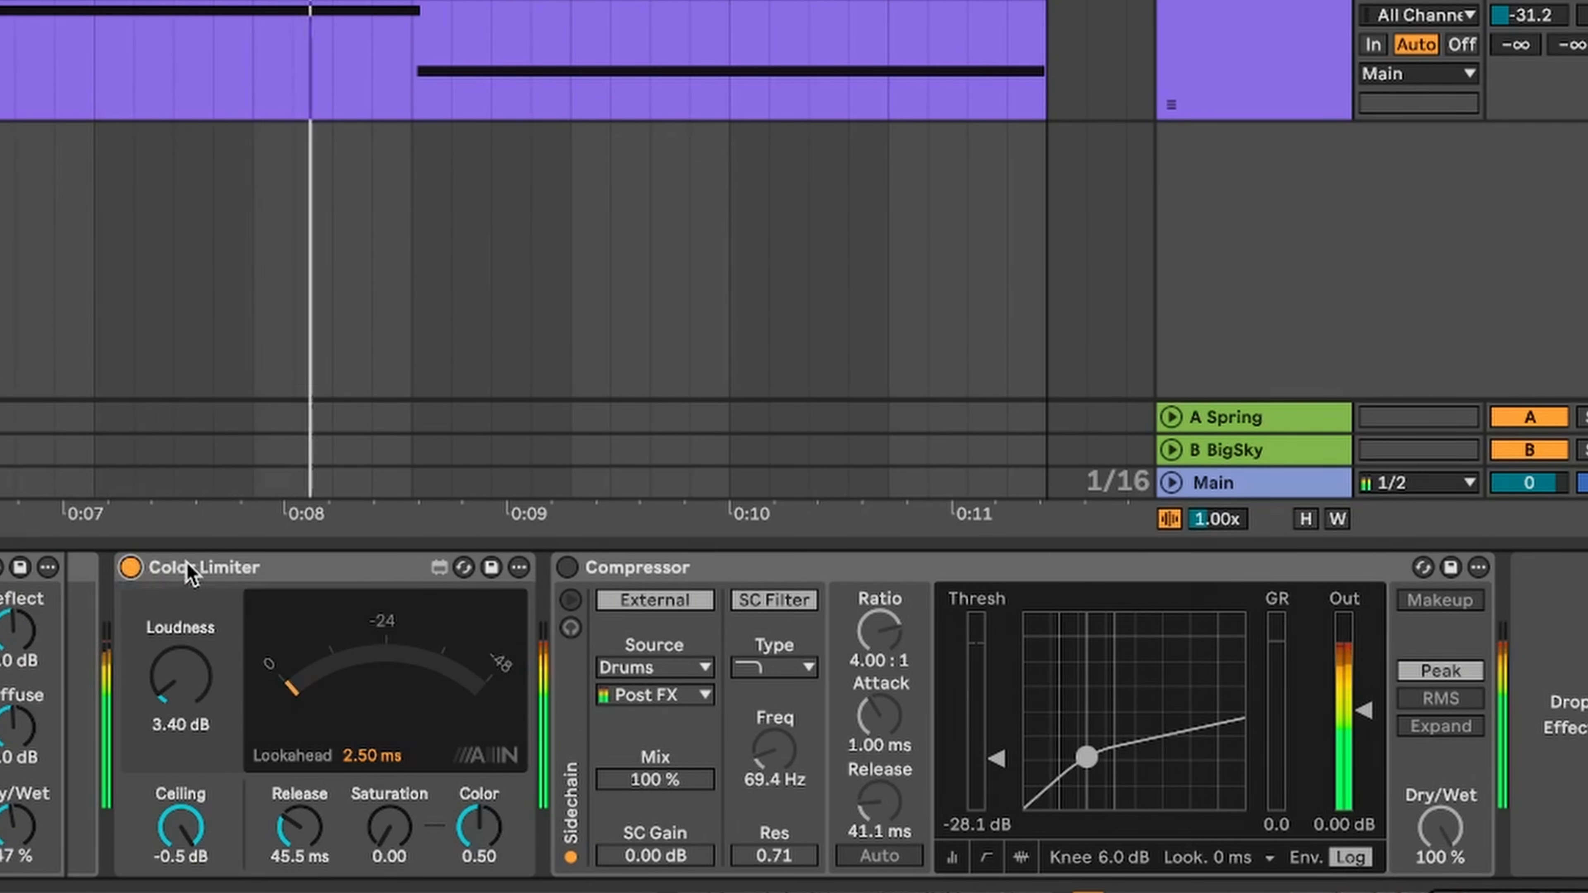
left_click(567, 568)
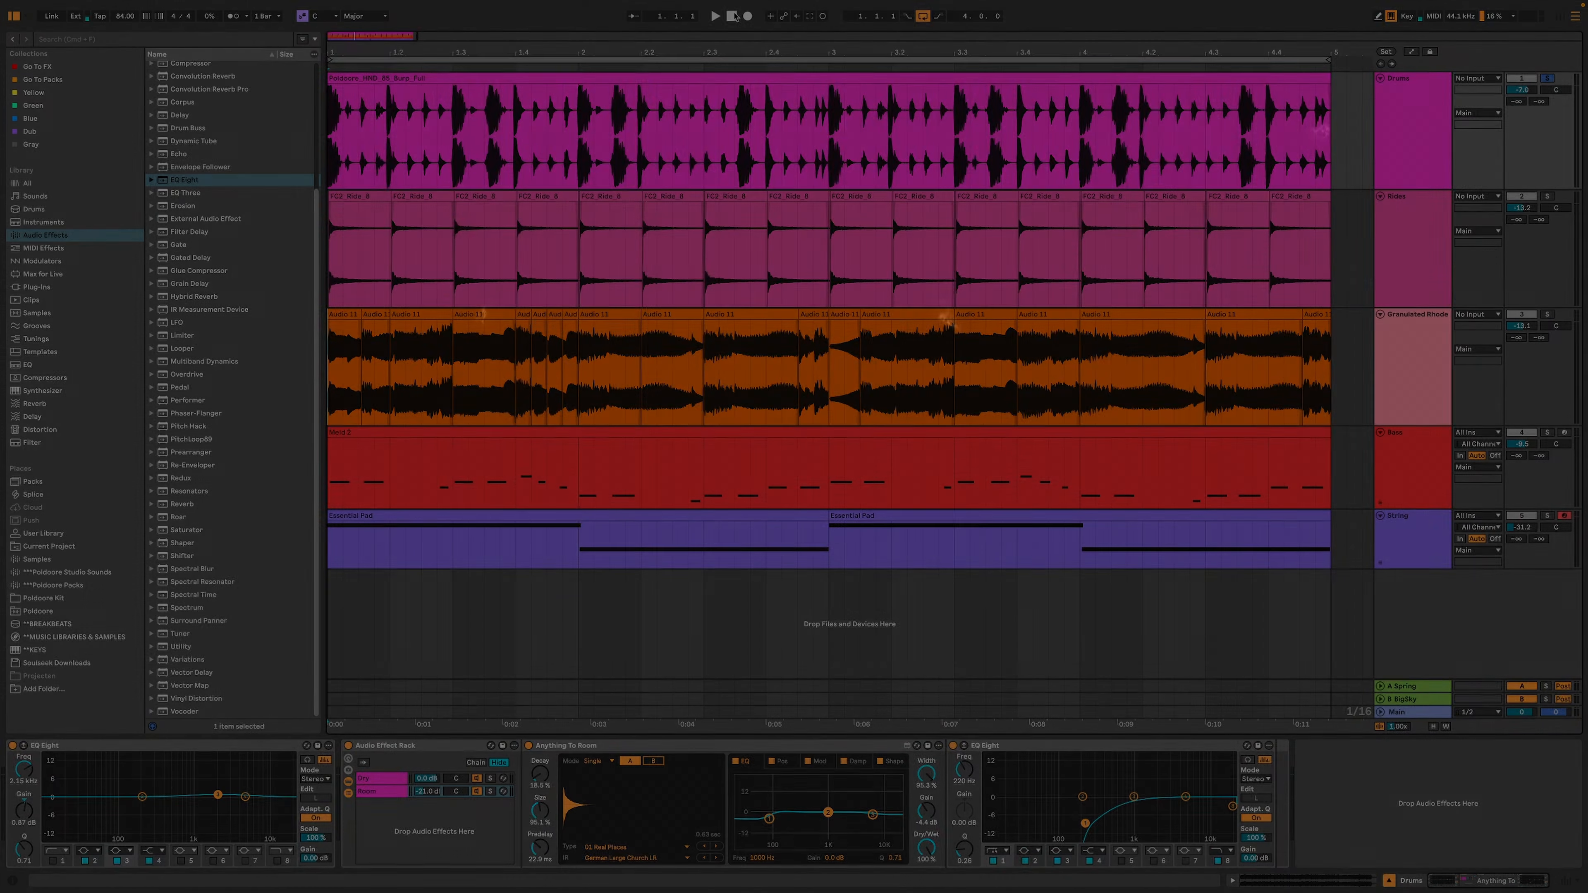
Step: Play the arrangement with the Drums track soloed and with all tracks together
key("space")
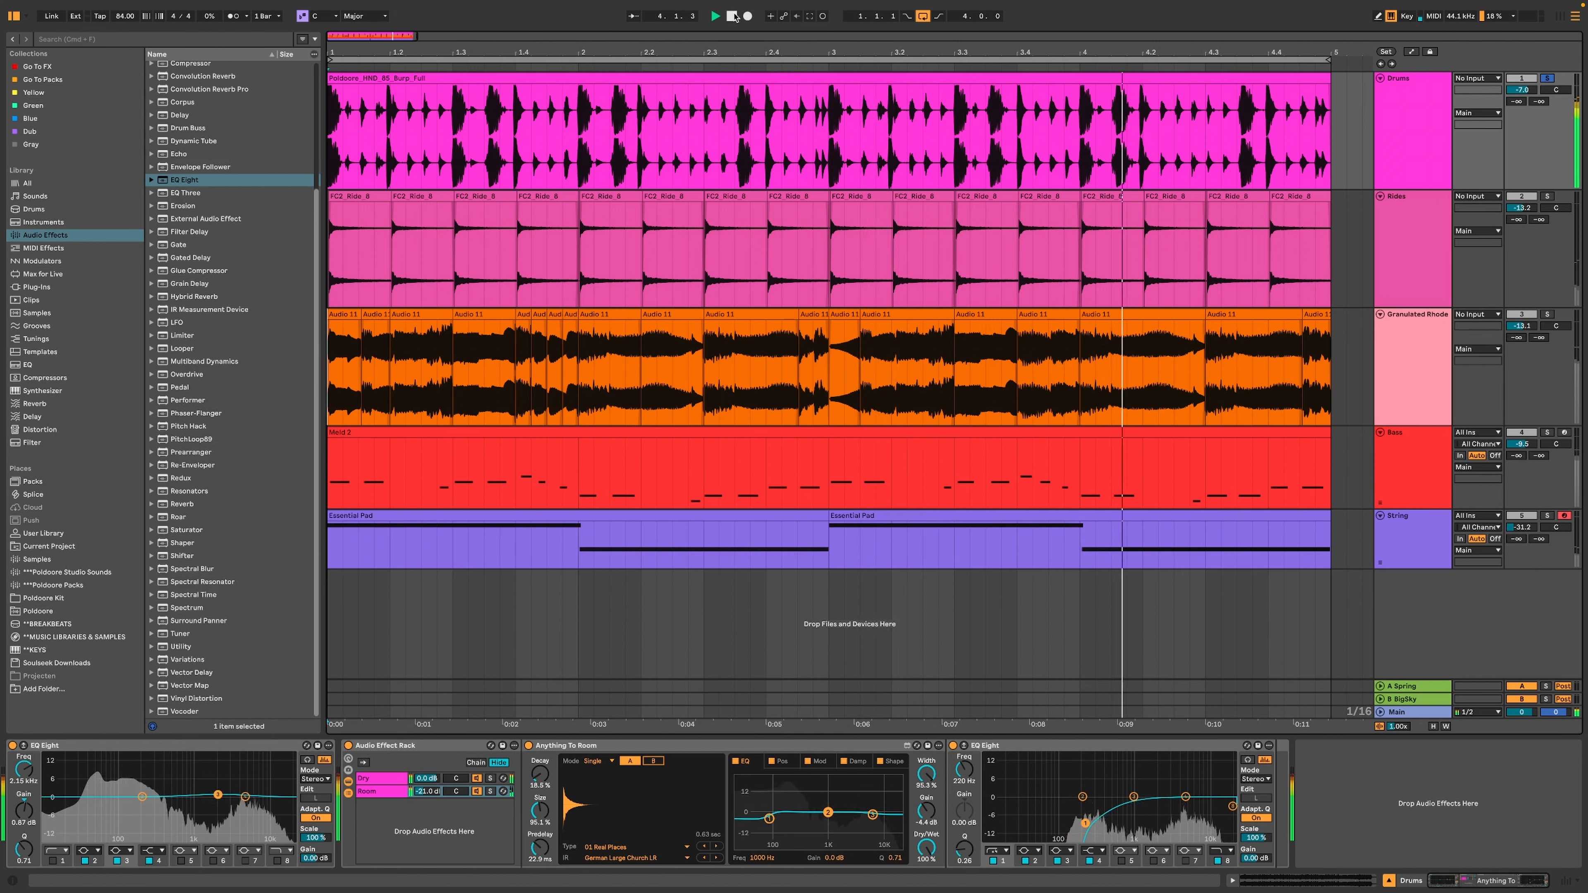
left_click(732, 16)
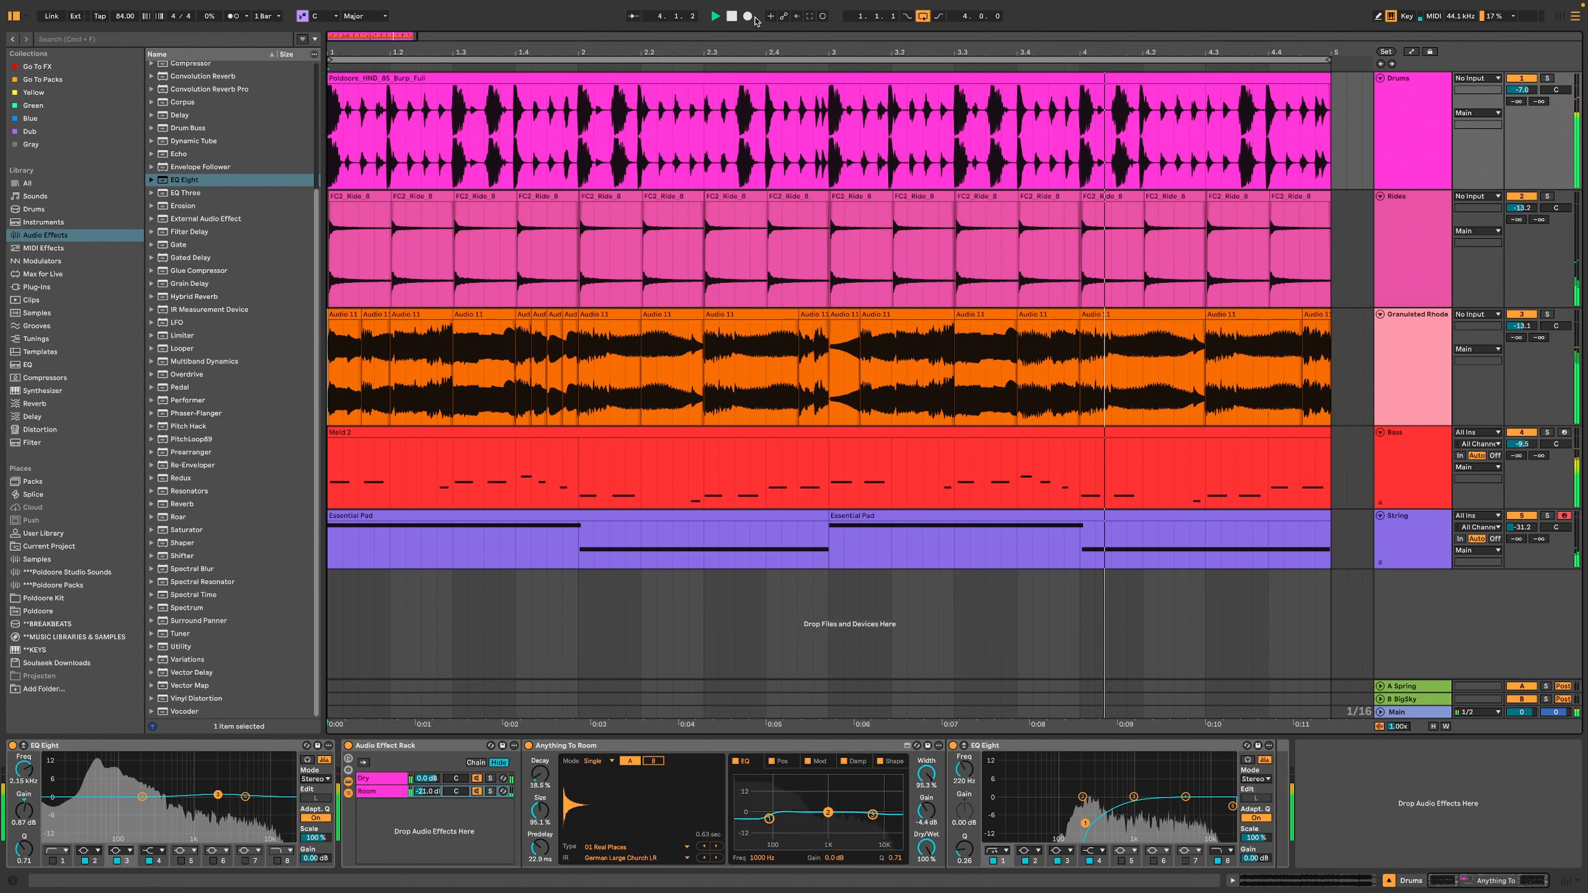
left_click(924, 17)
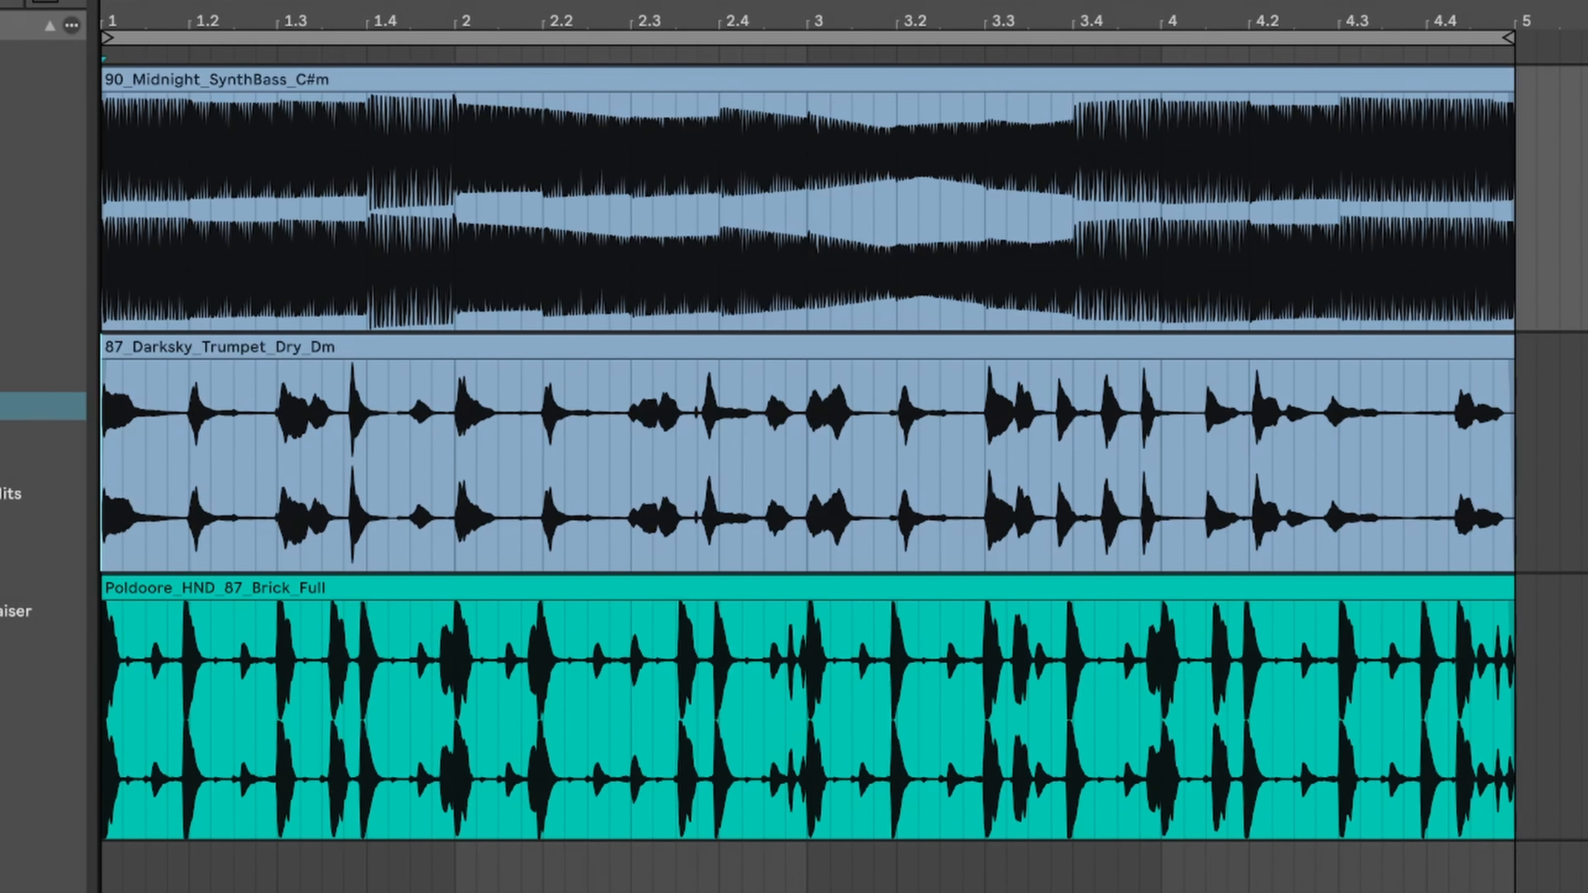
Step: Audition the Midnight synth bass, solo the Trumpet track to hear it on its own, and stop playback
key("space")
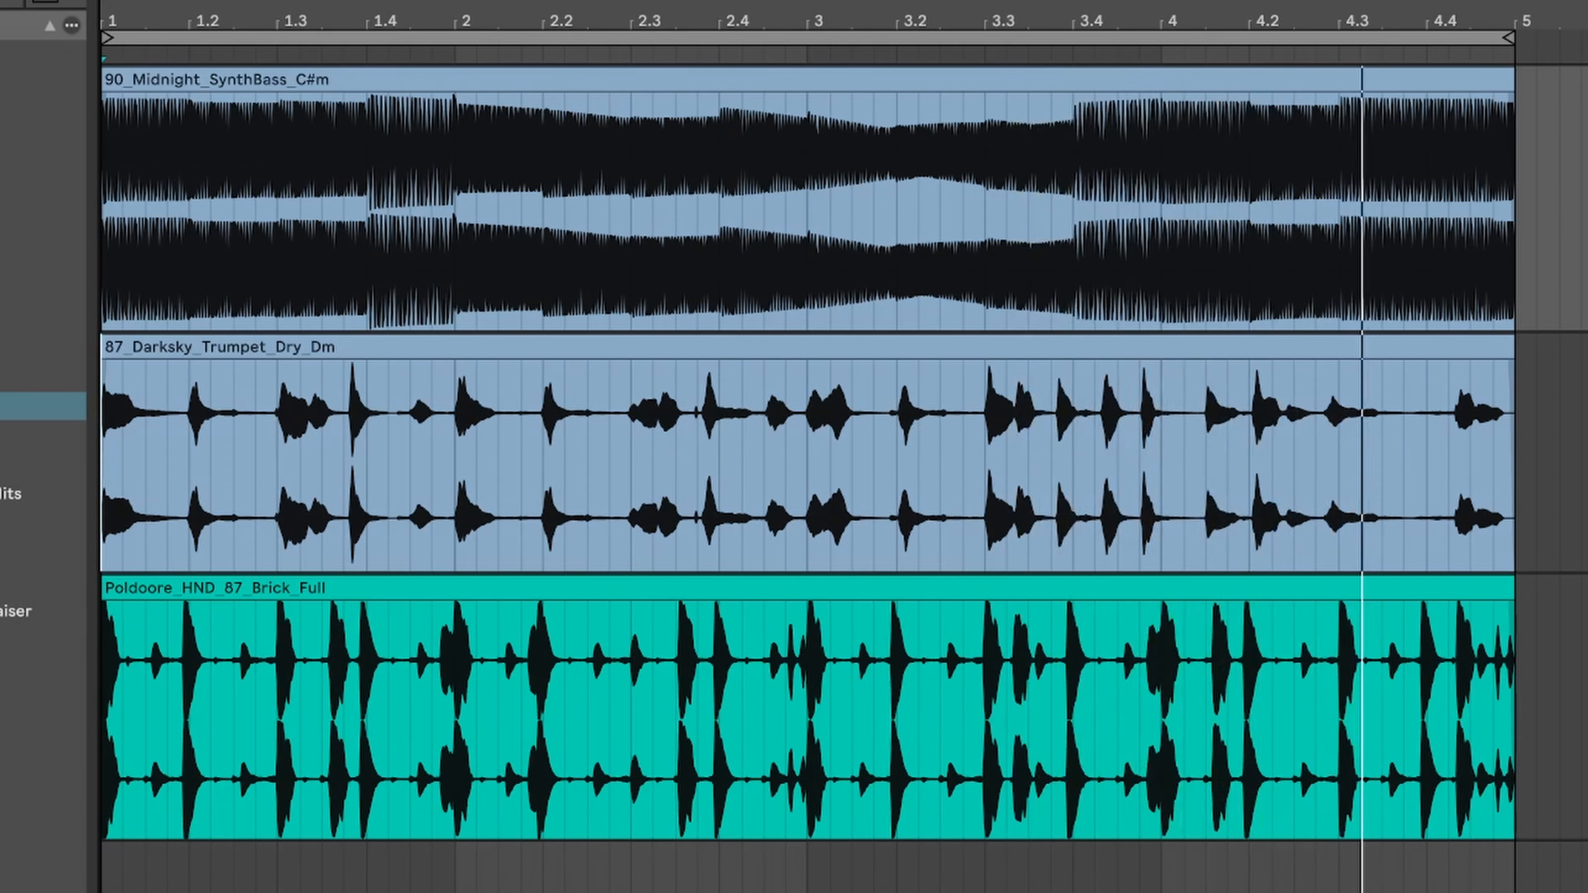
key("space")
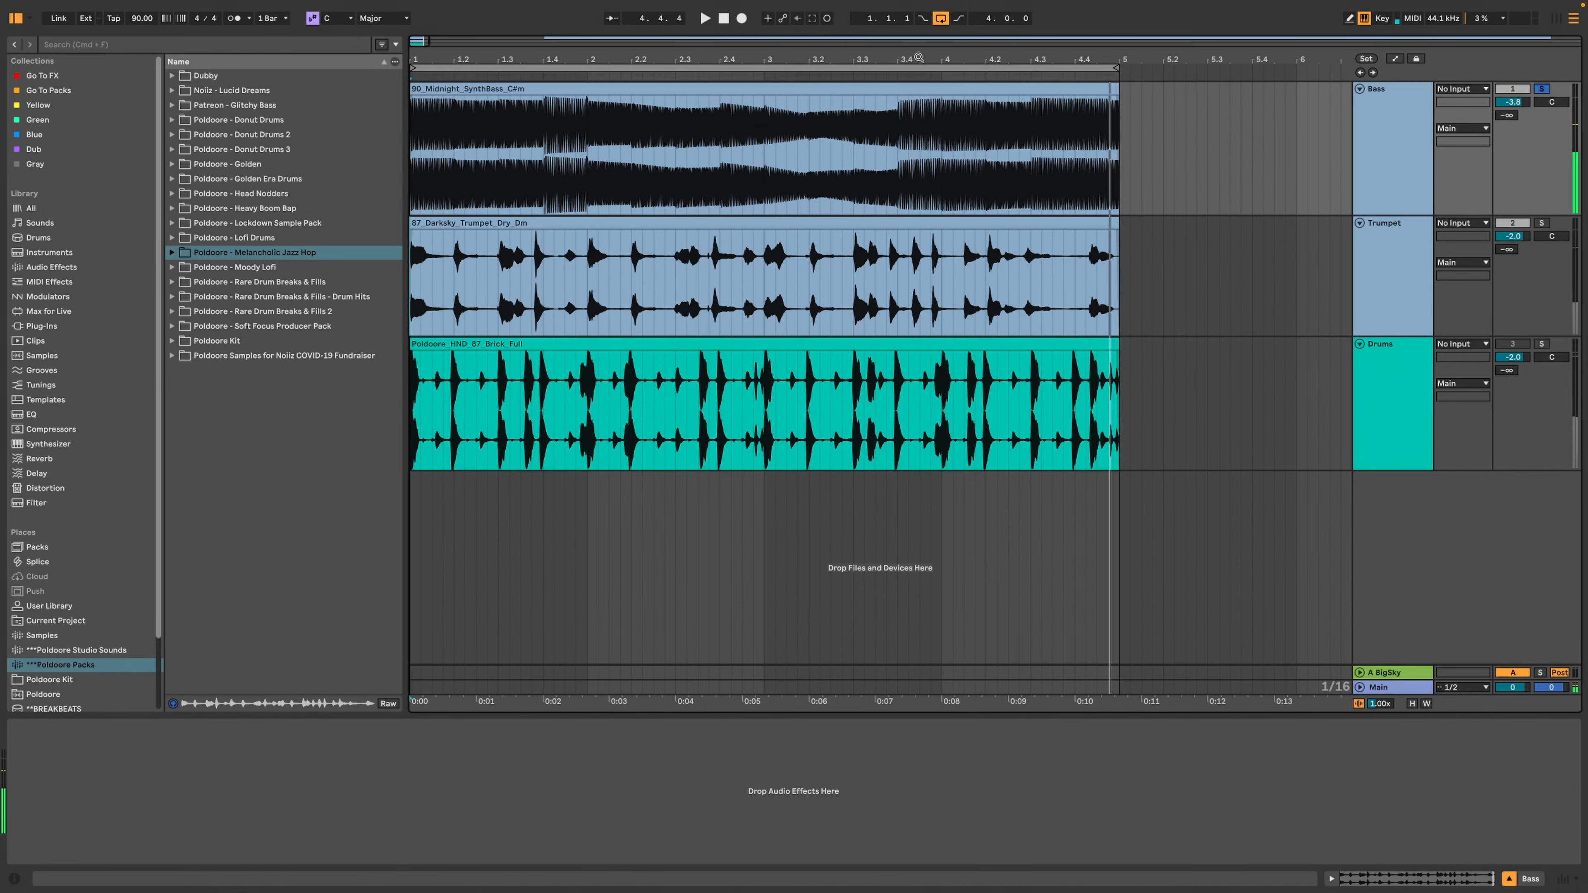
left_click(1540, 223)
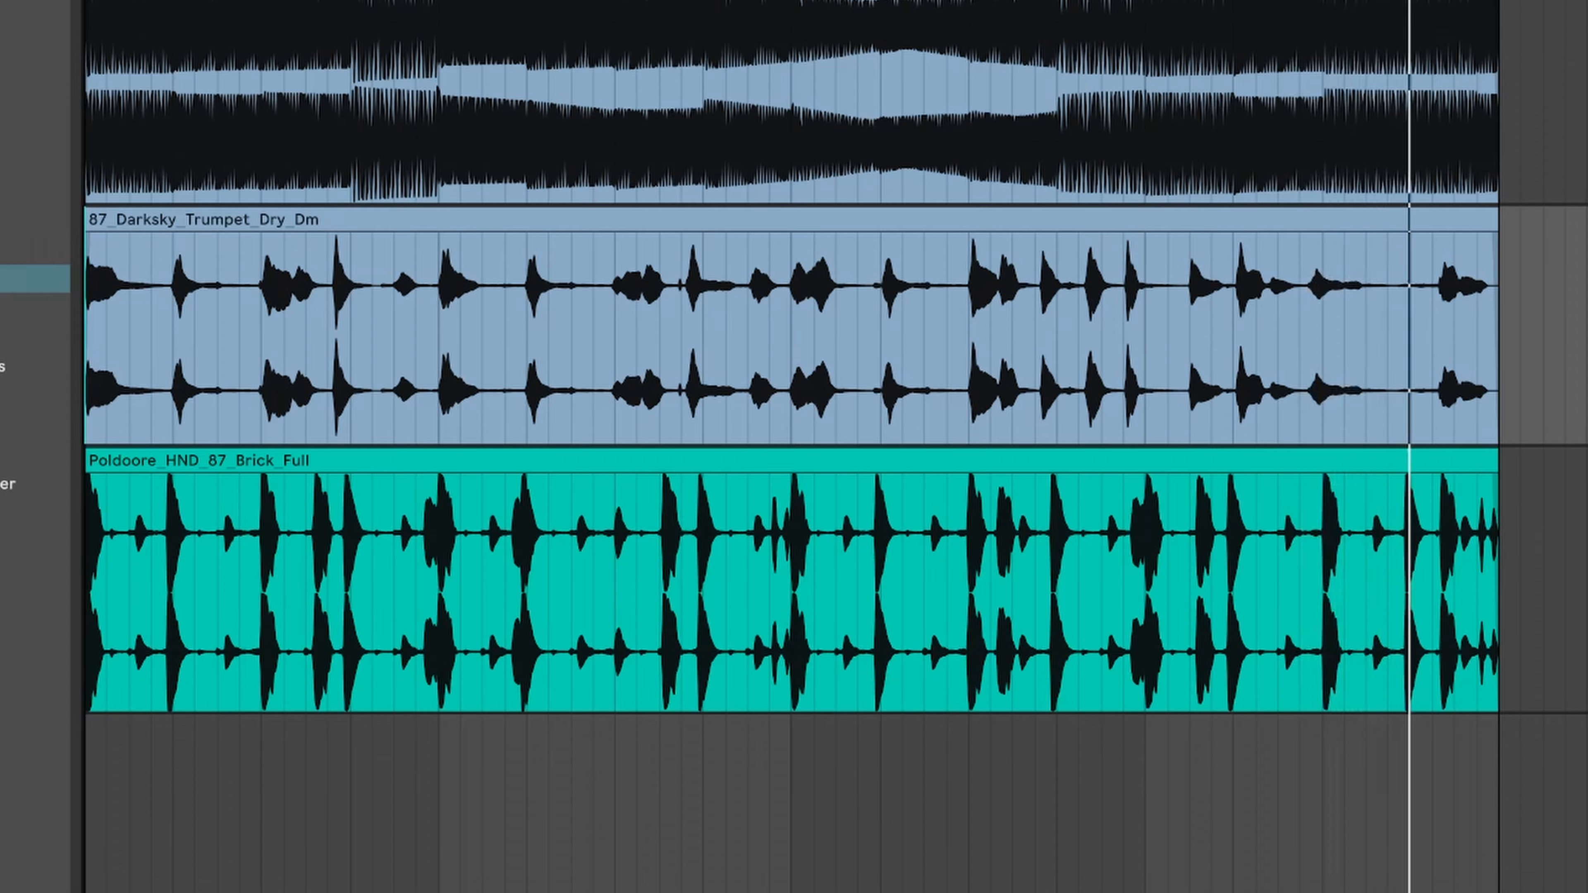
left_click(727, 23)
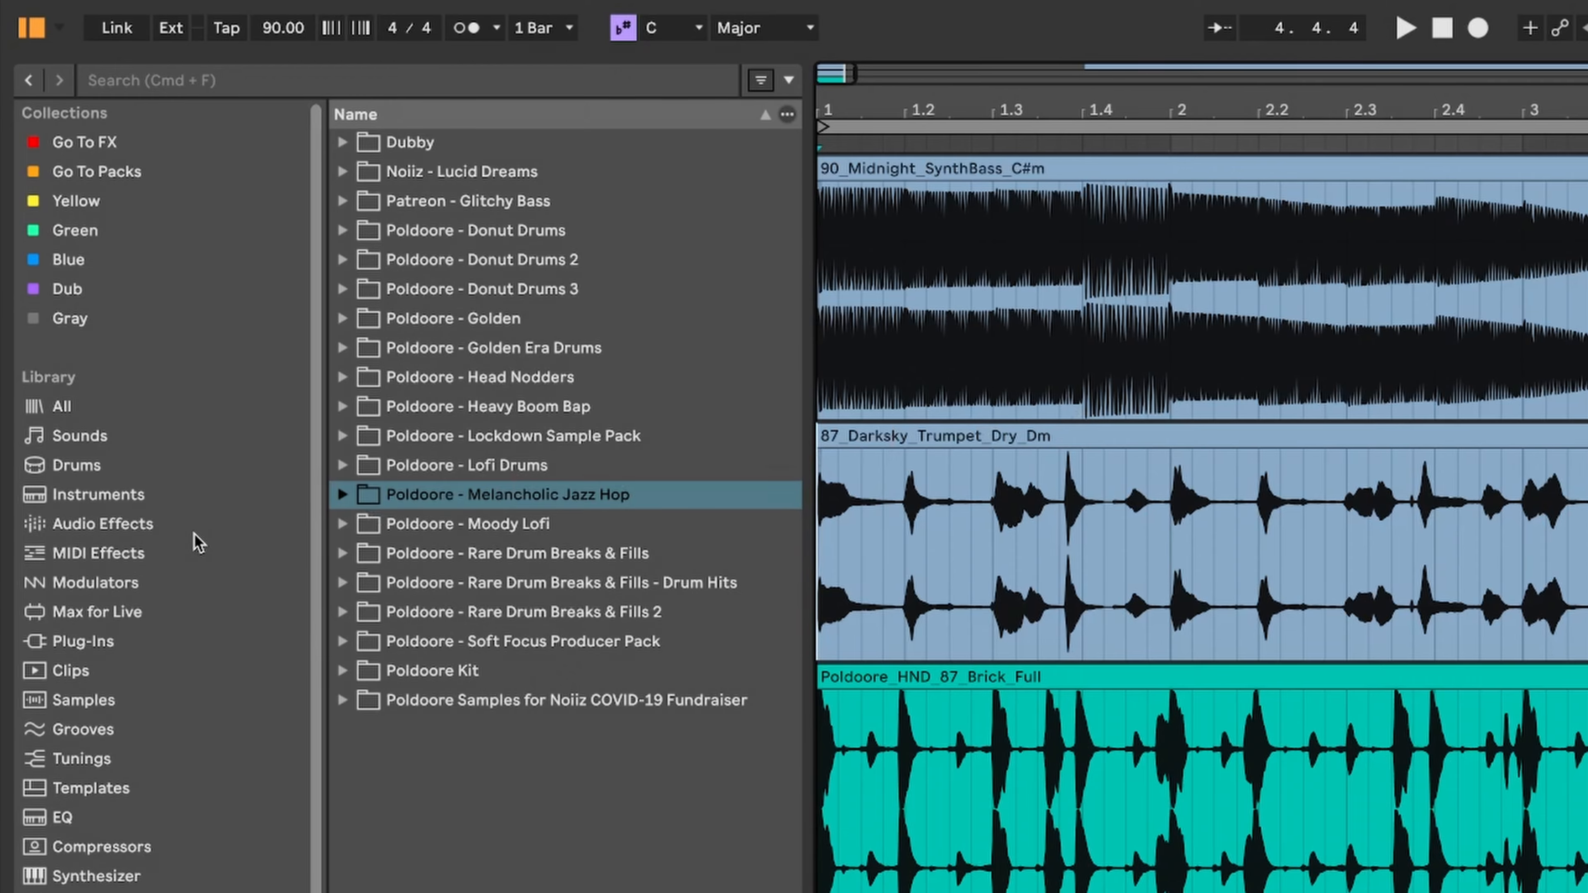
Step: Add an Envelope Follower from the audio effects to the Trumpet track
left_click(98, 275)
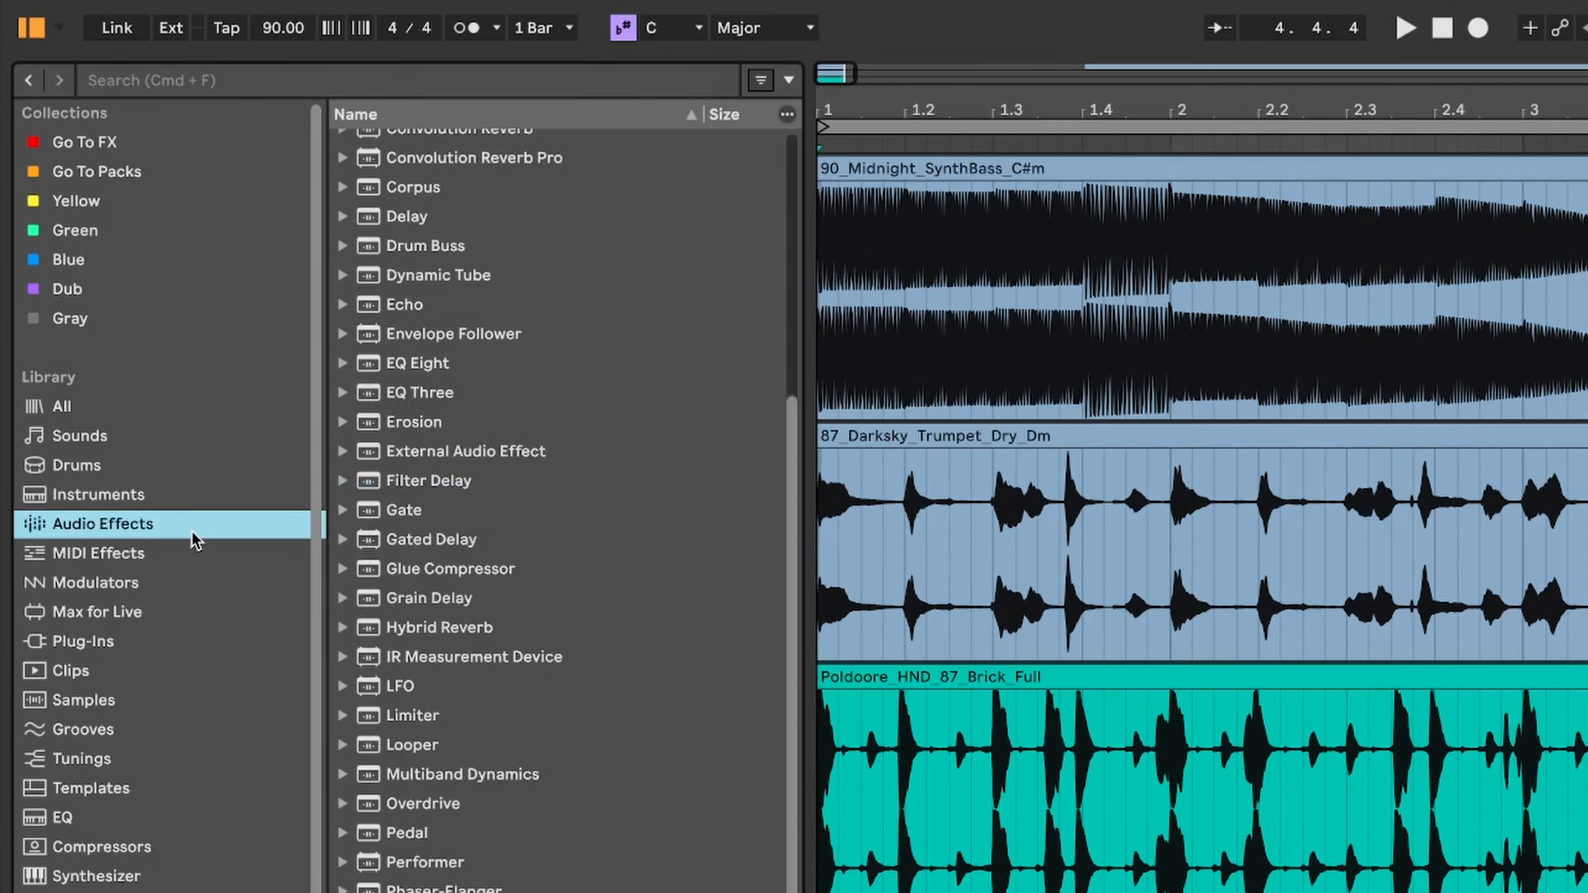
scroll(424, 535, "up", 4)
left_click_drag(486, 535, 1099, 578)
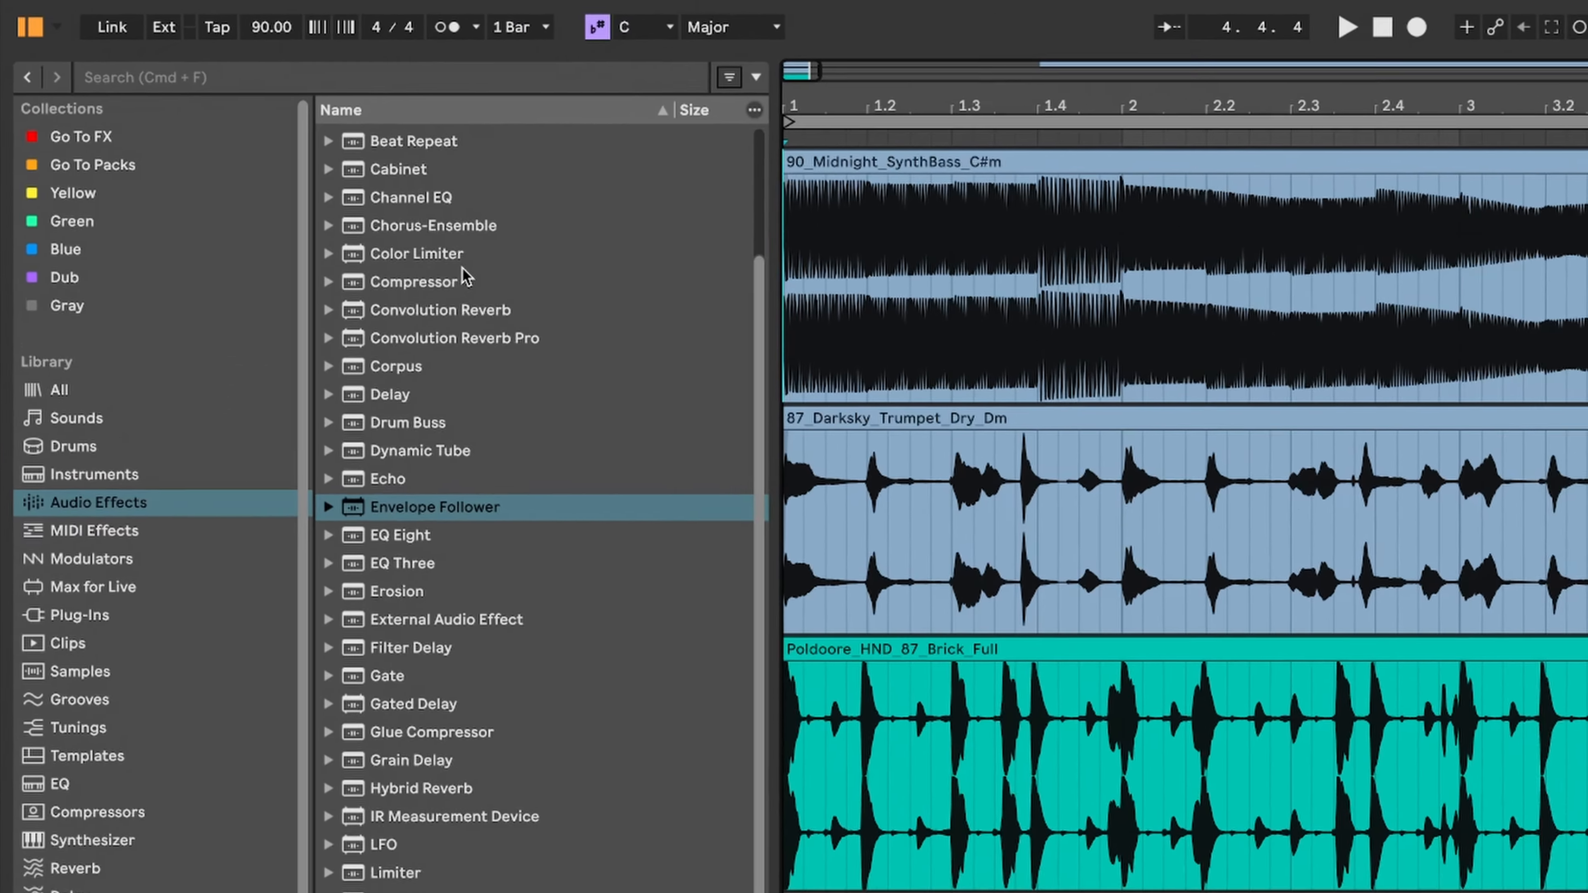
Step: Add an Amp to the Bass track and map the Trumpet track's Envelope Follower to the Amp's Gain
scroll(236, 145, "up", 4)
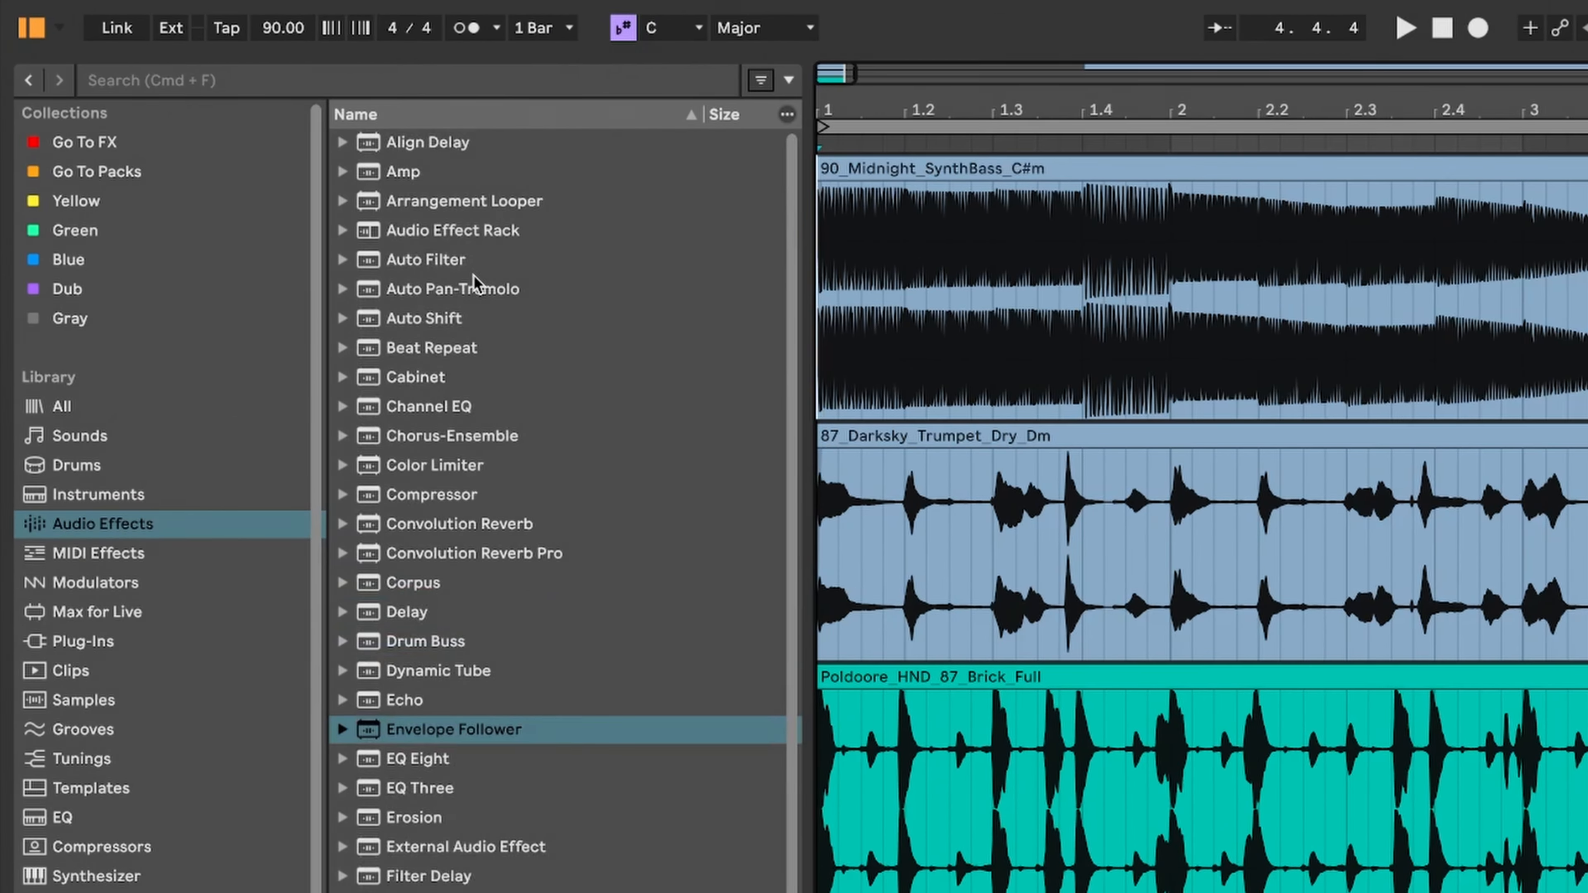
double_click(400, 174)
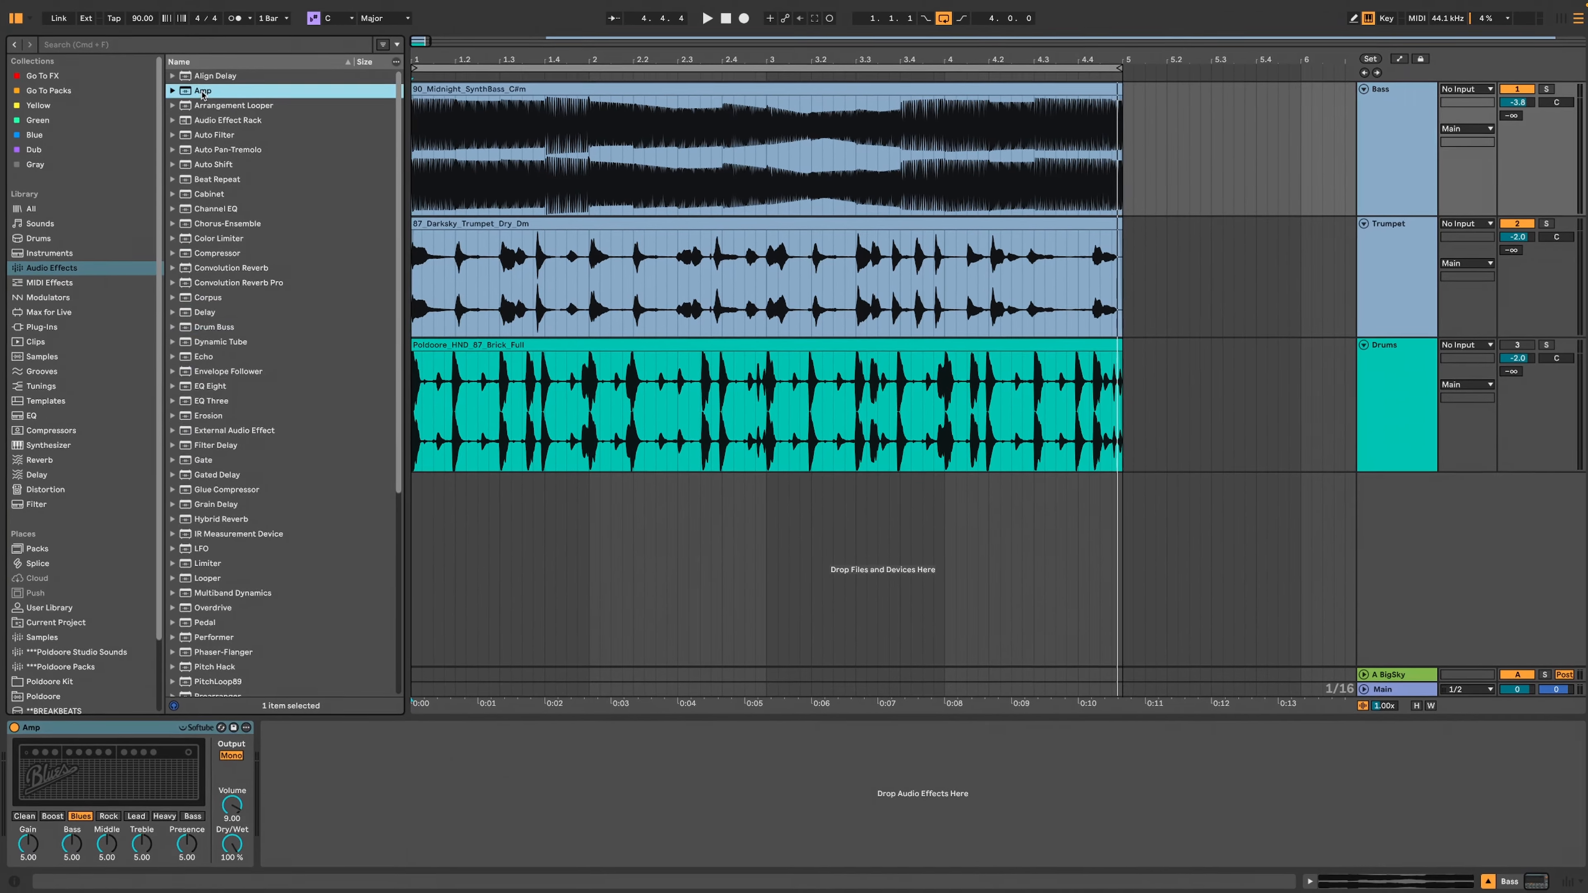
left_click(1175, 270)
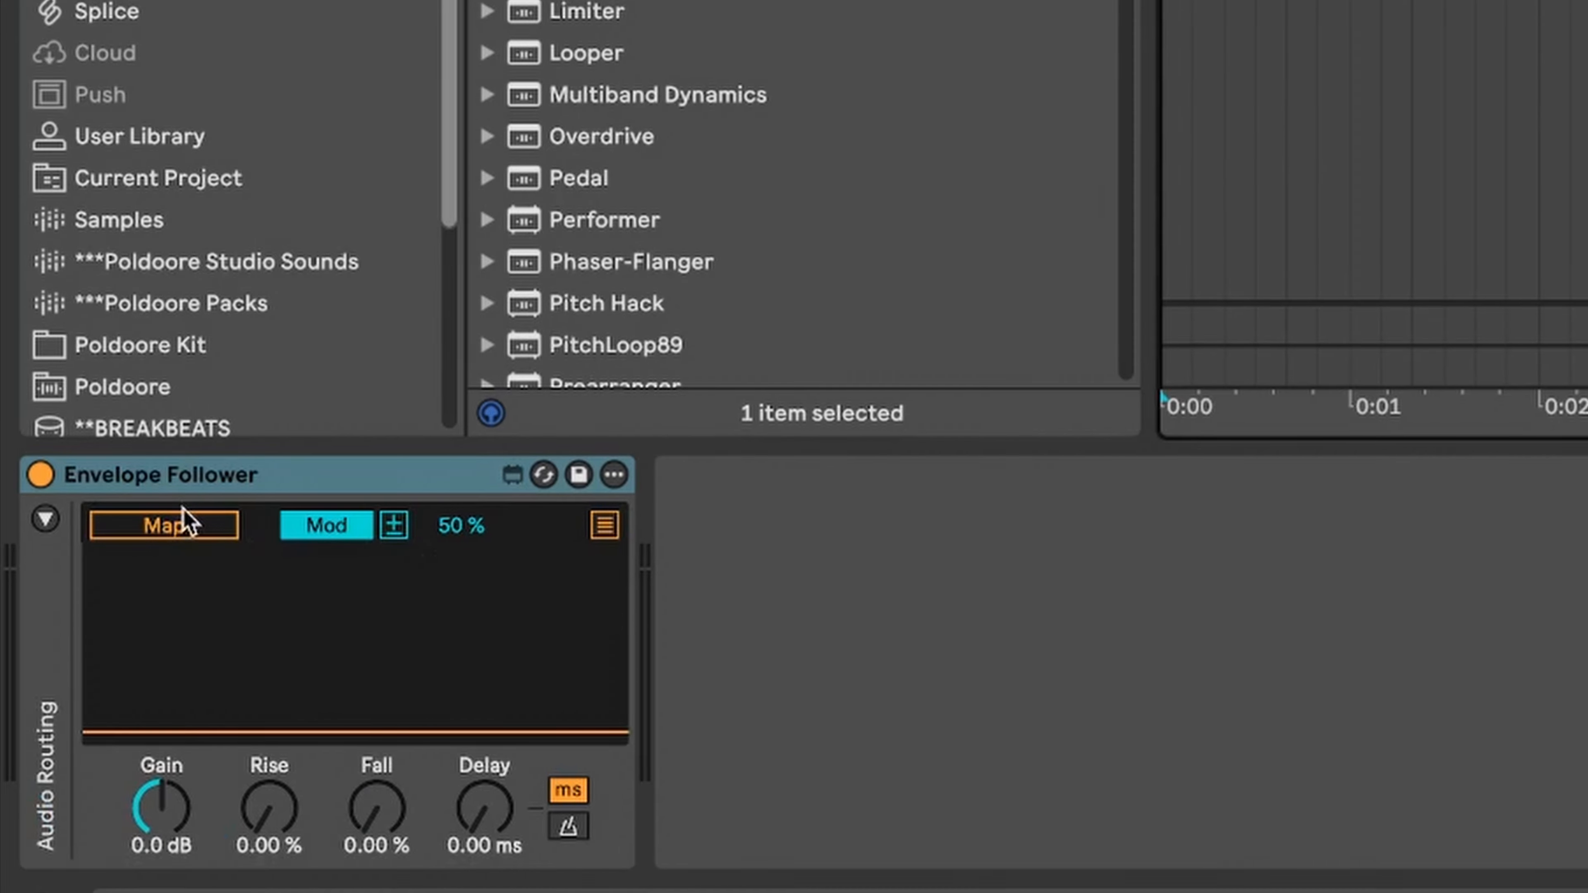
left_click(181, 522)
left_click(782, 438)
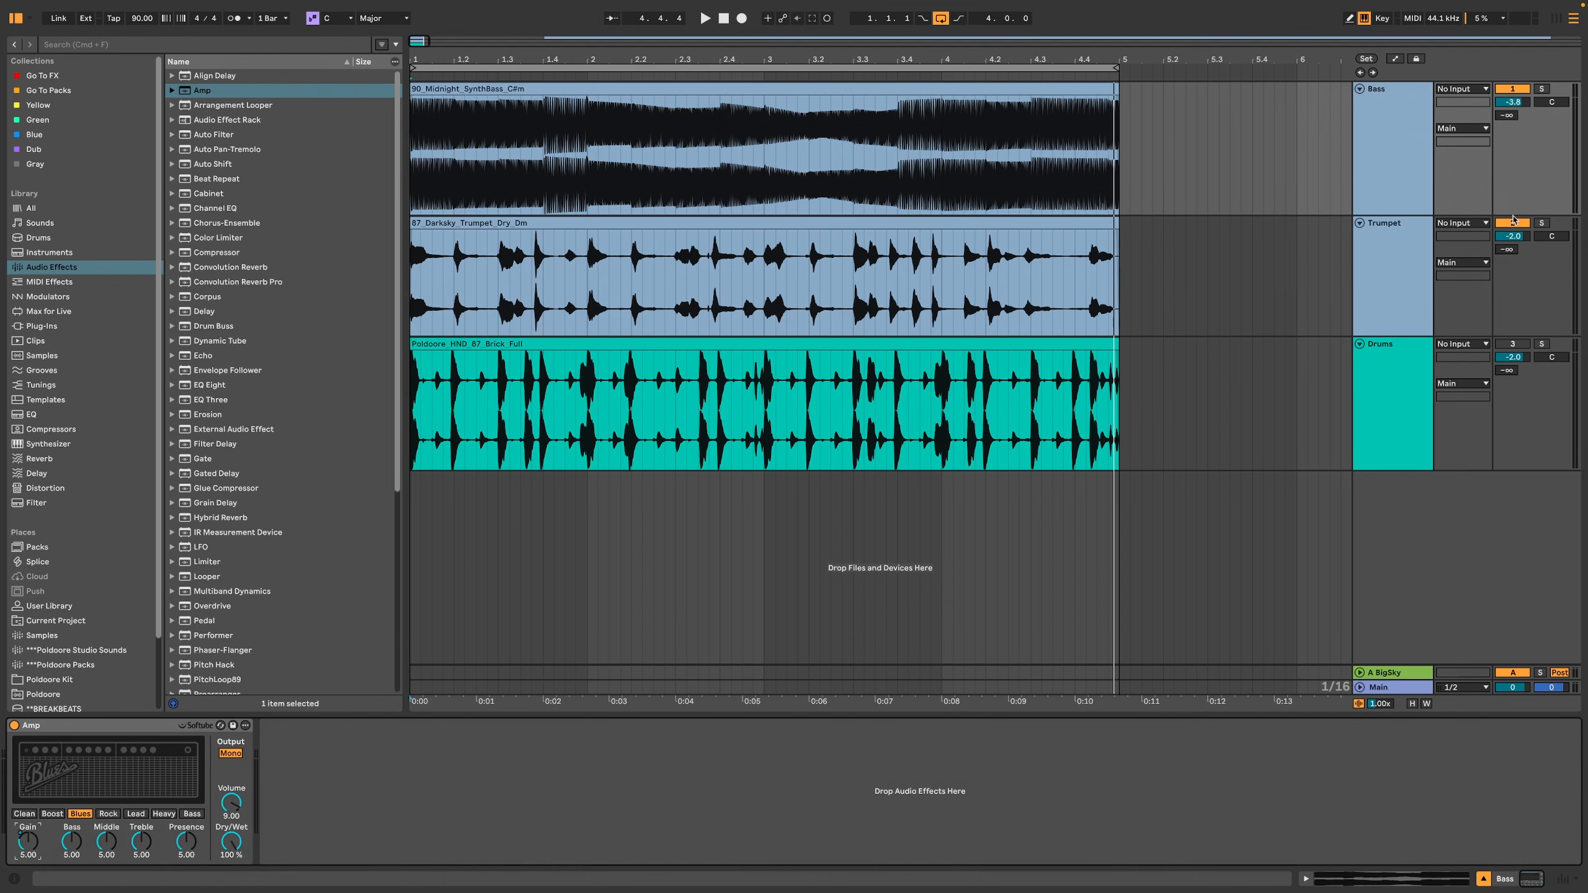
Step: Mute the Trumpet track and, during playback, set its Envelope Follower to 15 dB Gain and 11.8 % Fall
left_click(1513, 222)
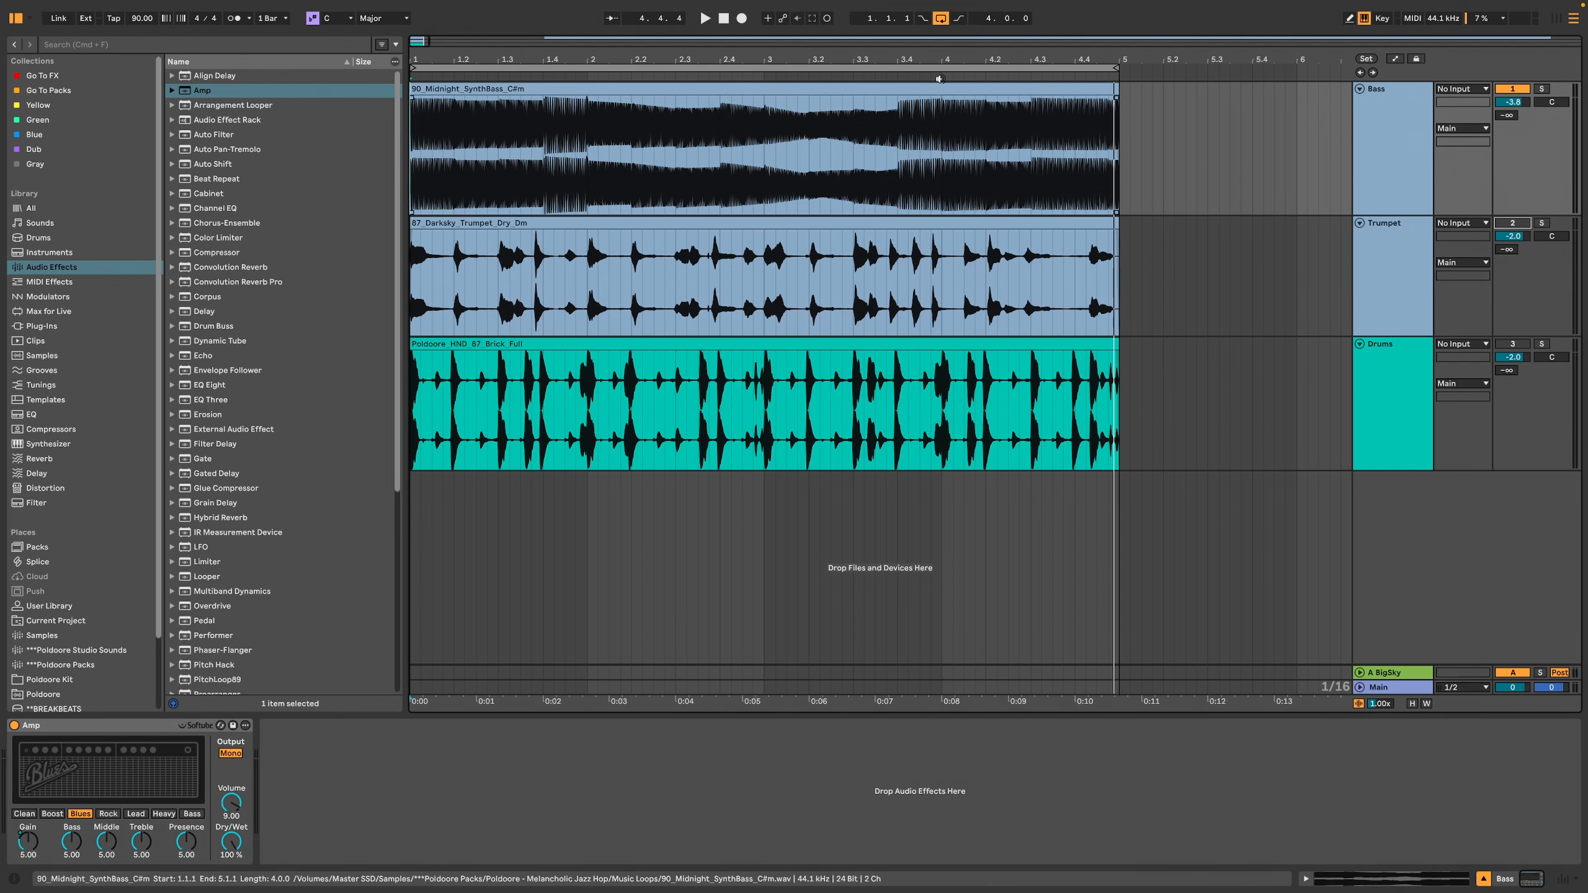
key("space")
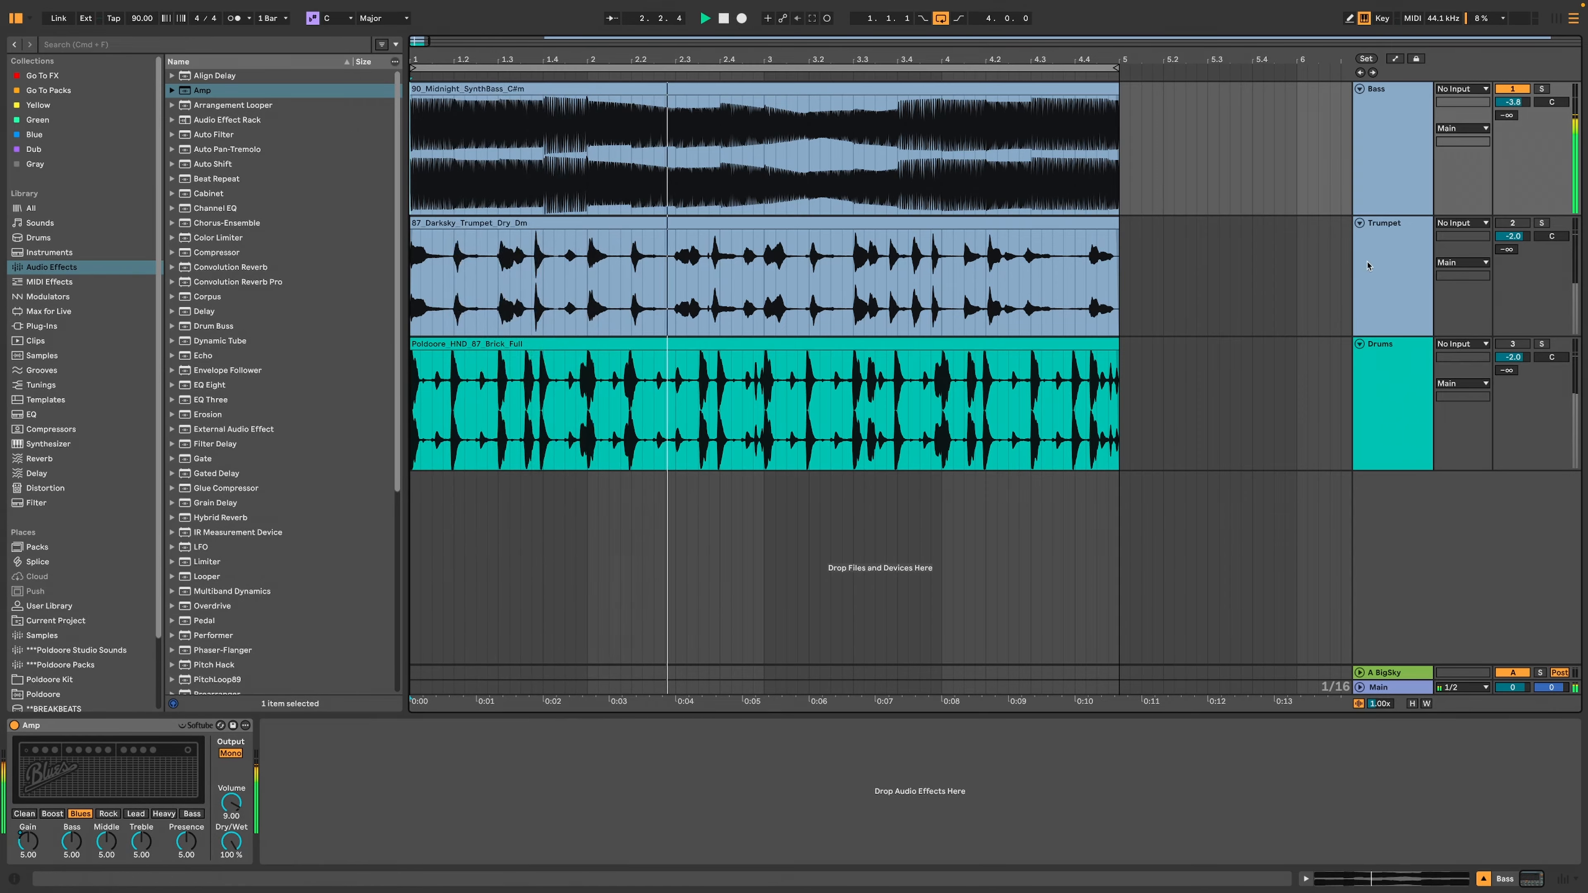
left_click(1379, 263)
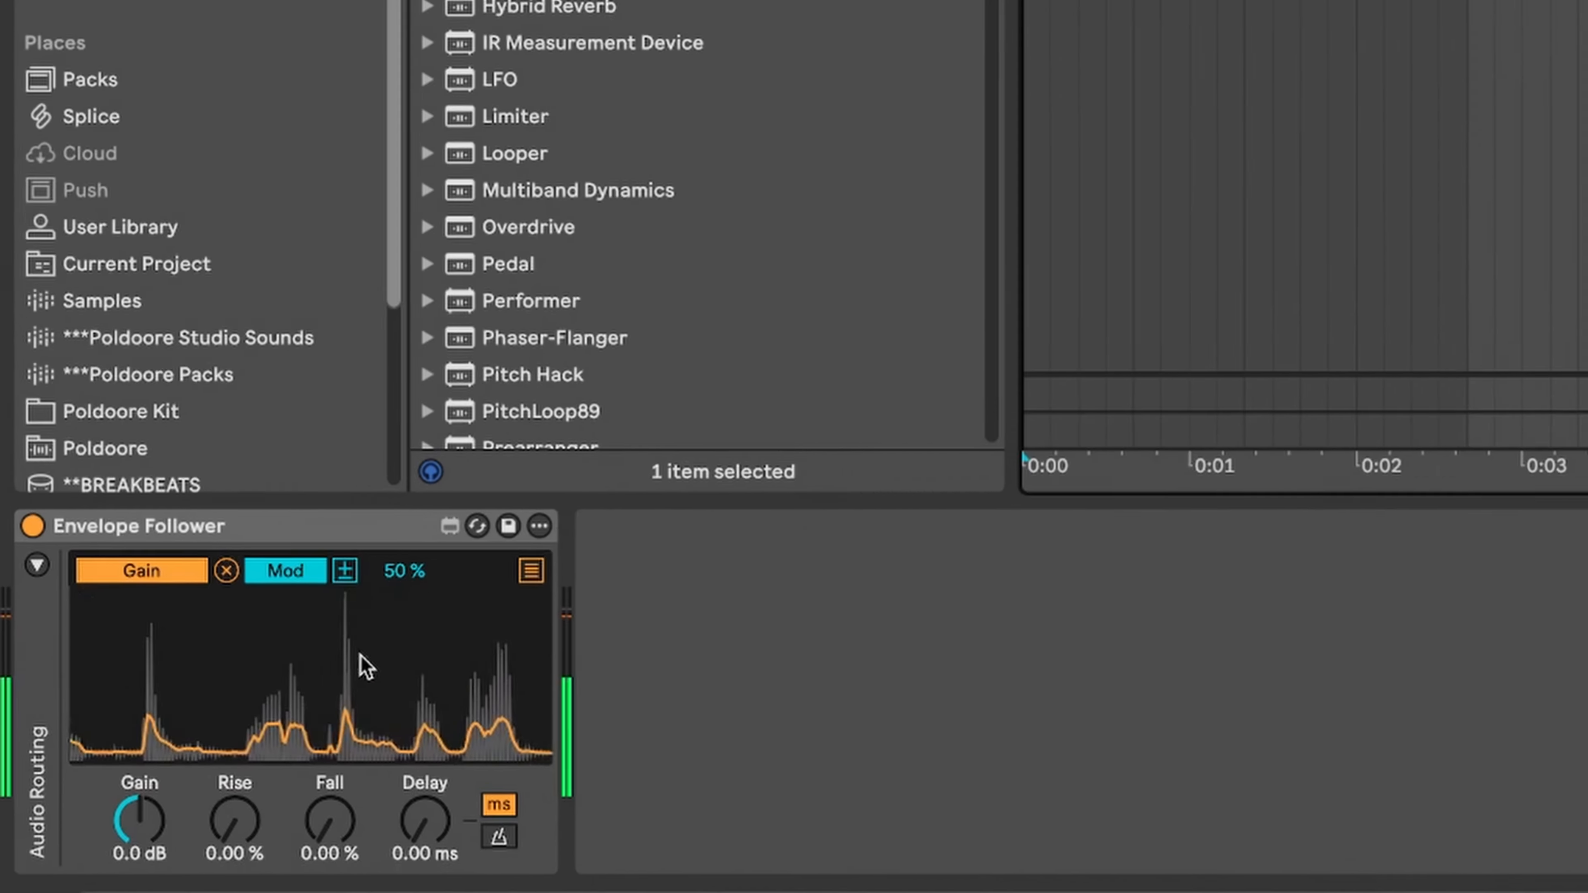
left_click_drag(157, 813, 158, 767)
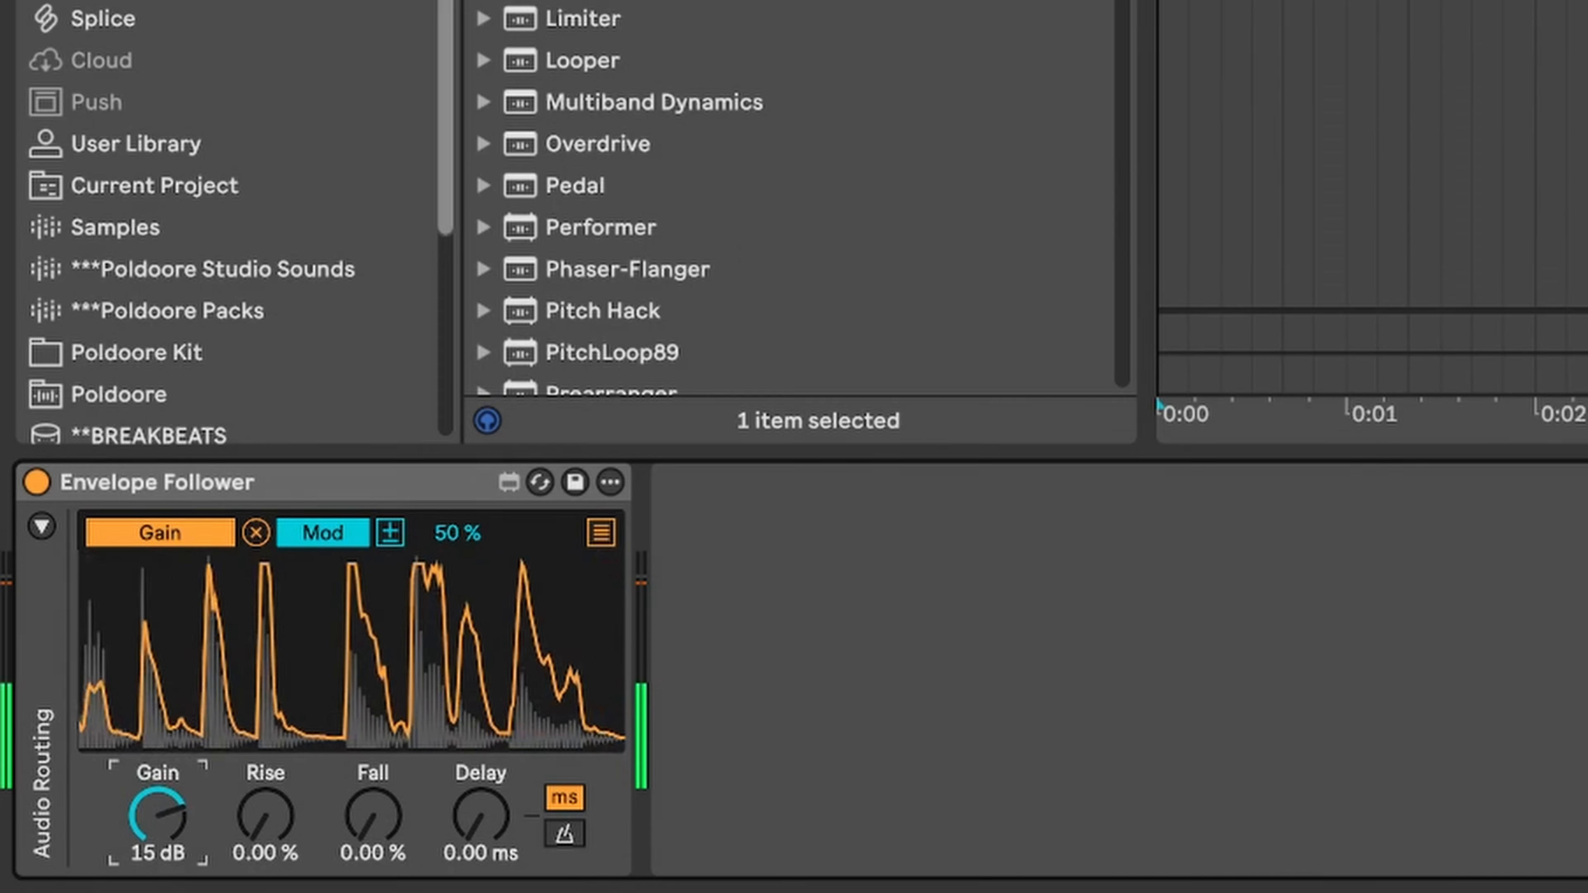
left_click(370, 816)
left_click_drag(371, 817, 370, 792)
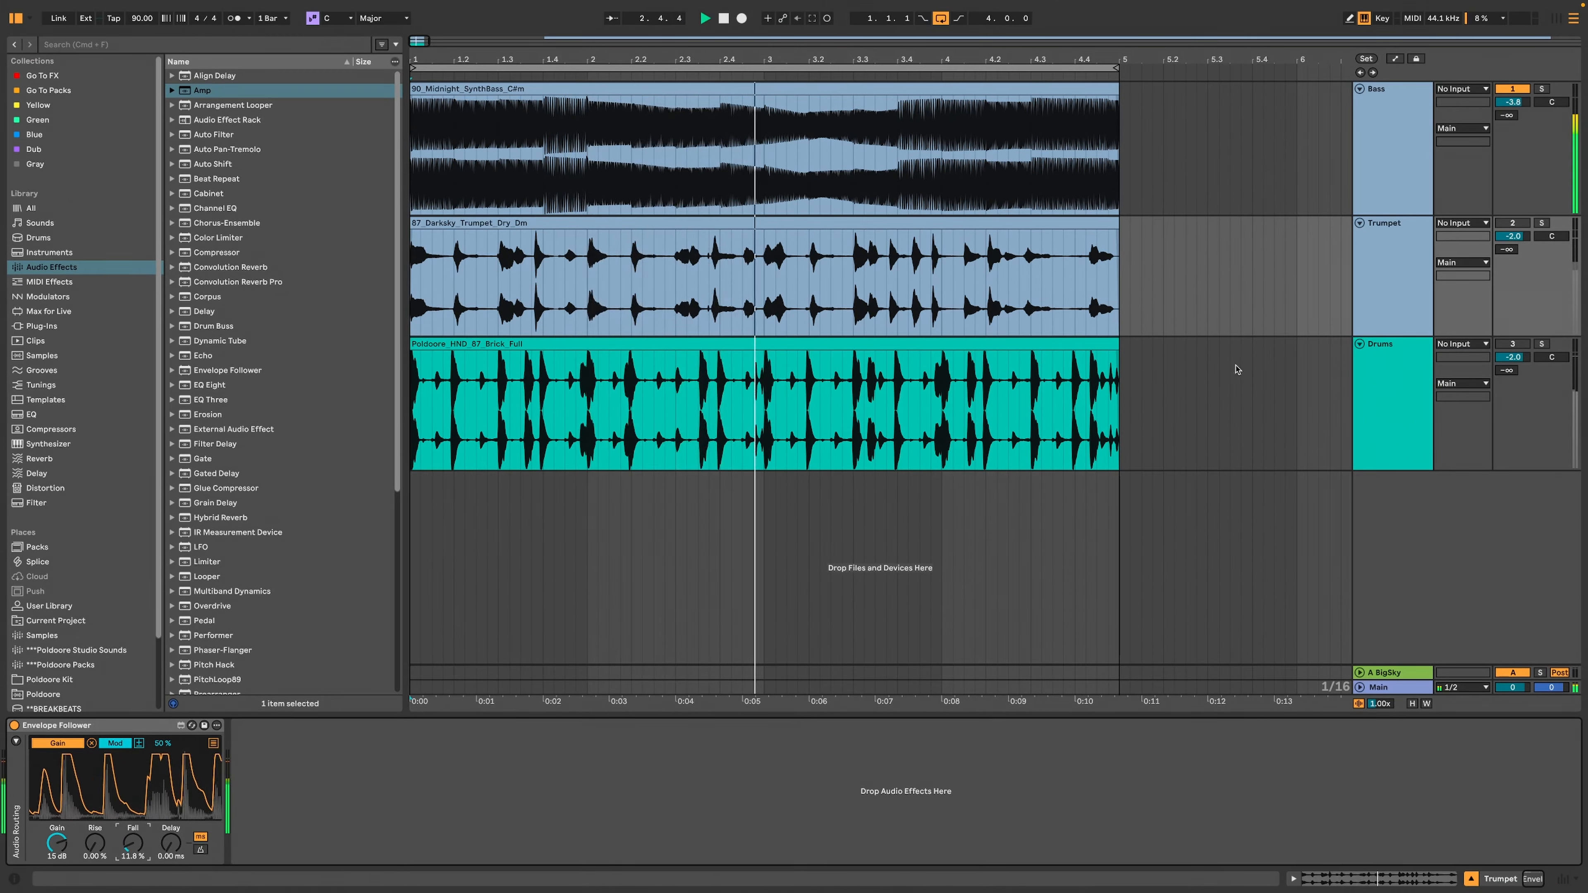
Step: Lower the Gain of the Bass track's Amp to 1.75
left_click(1375, 156)
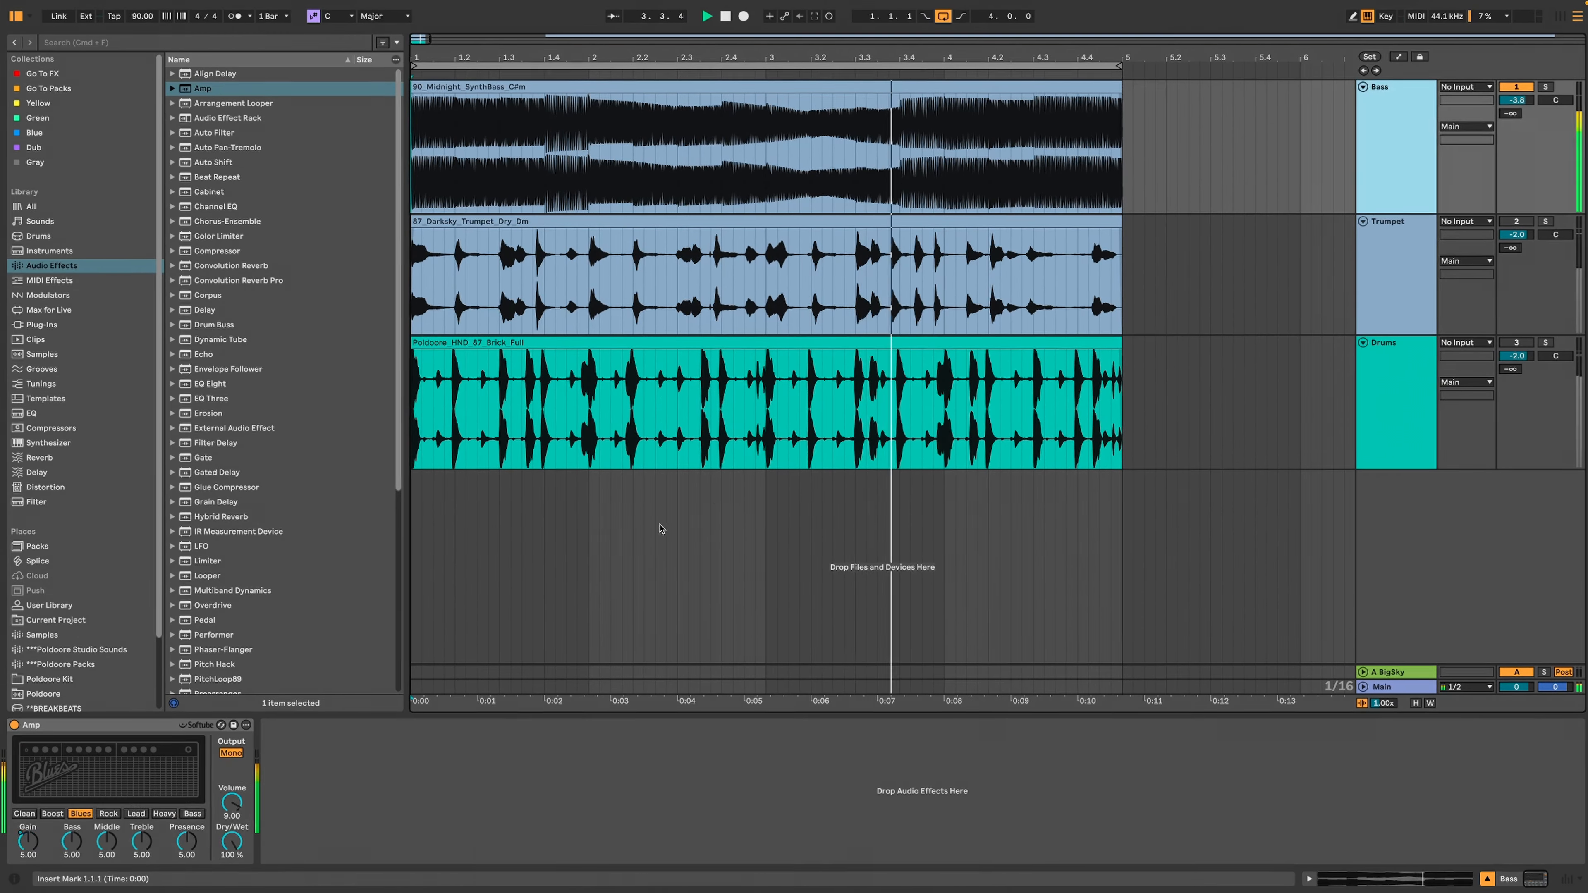
left_click(28, 841)
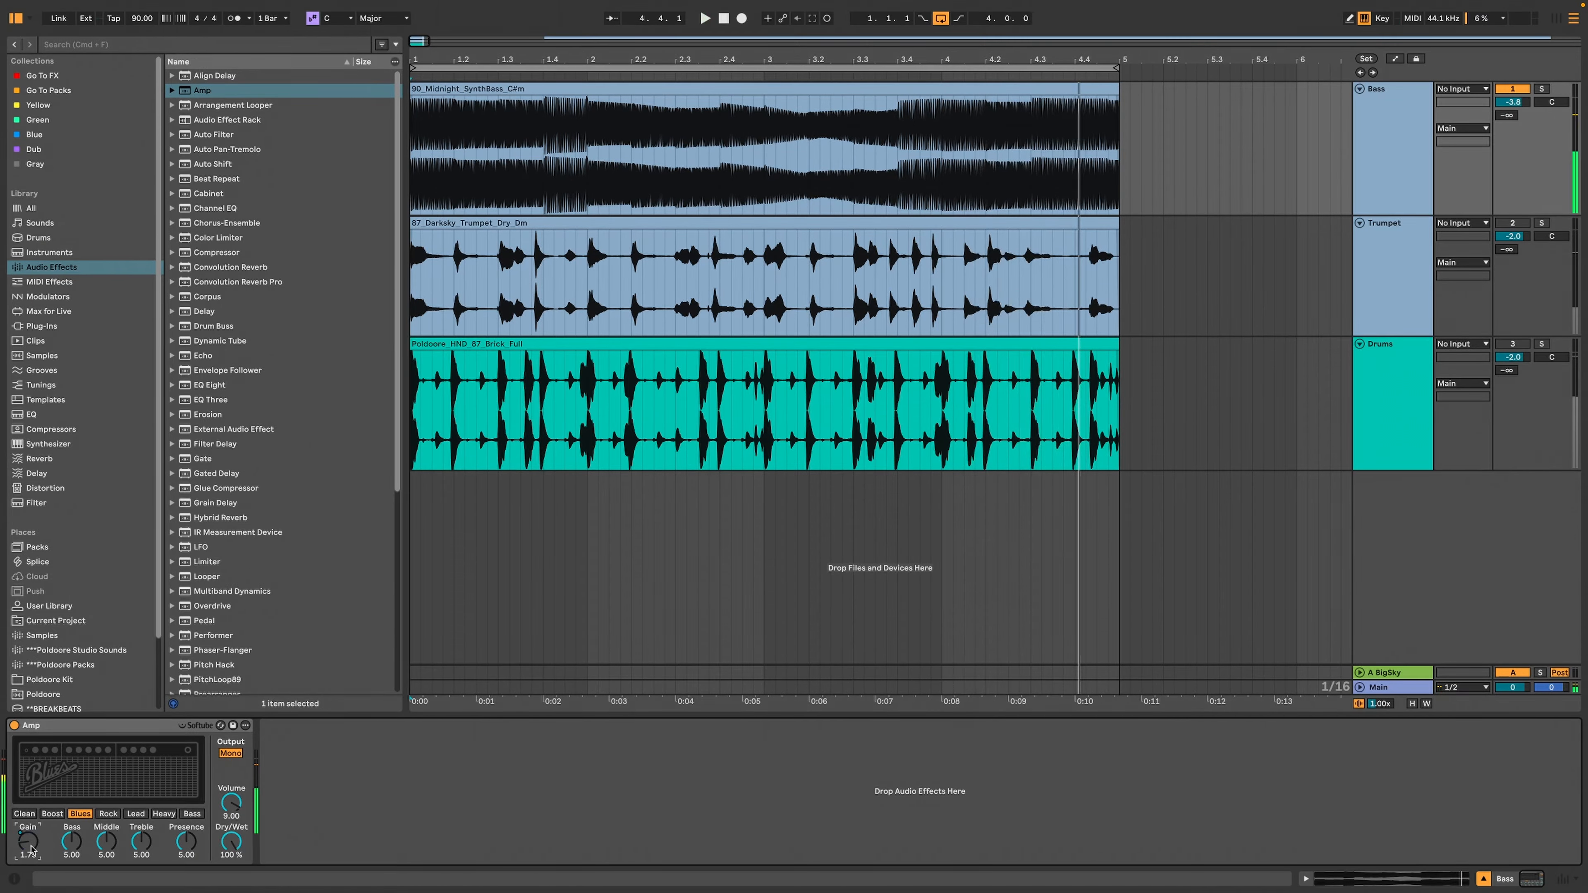
Step: Duplicate the Trumpet track's Envelope Follower and view the copy's list of mapping slots
left_click(1413, 323)
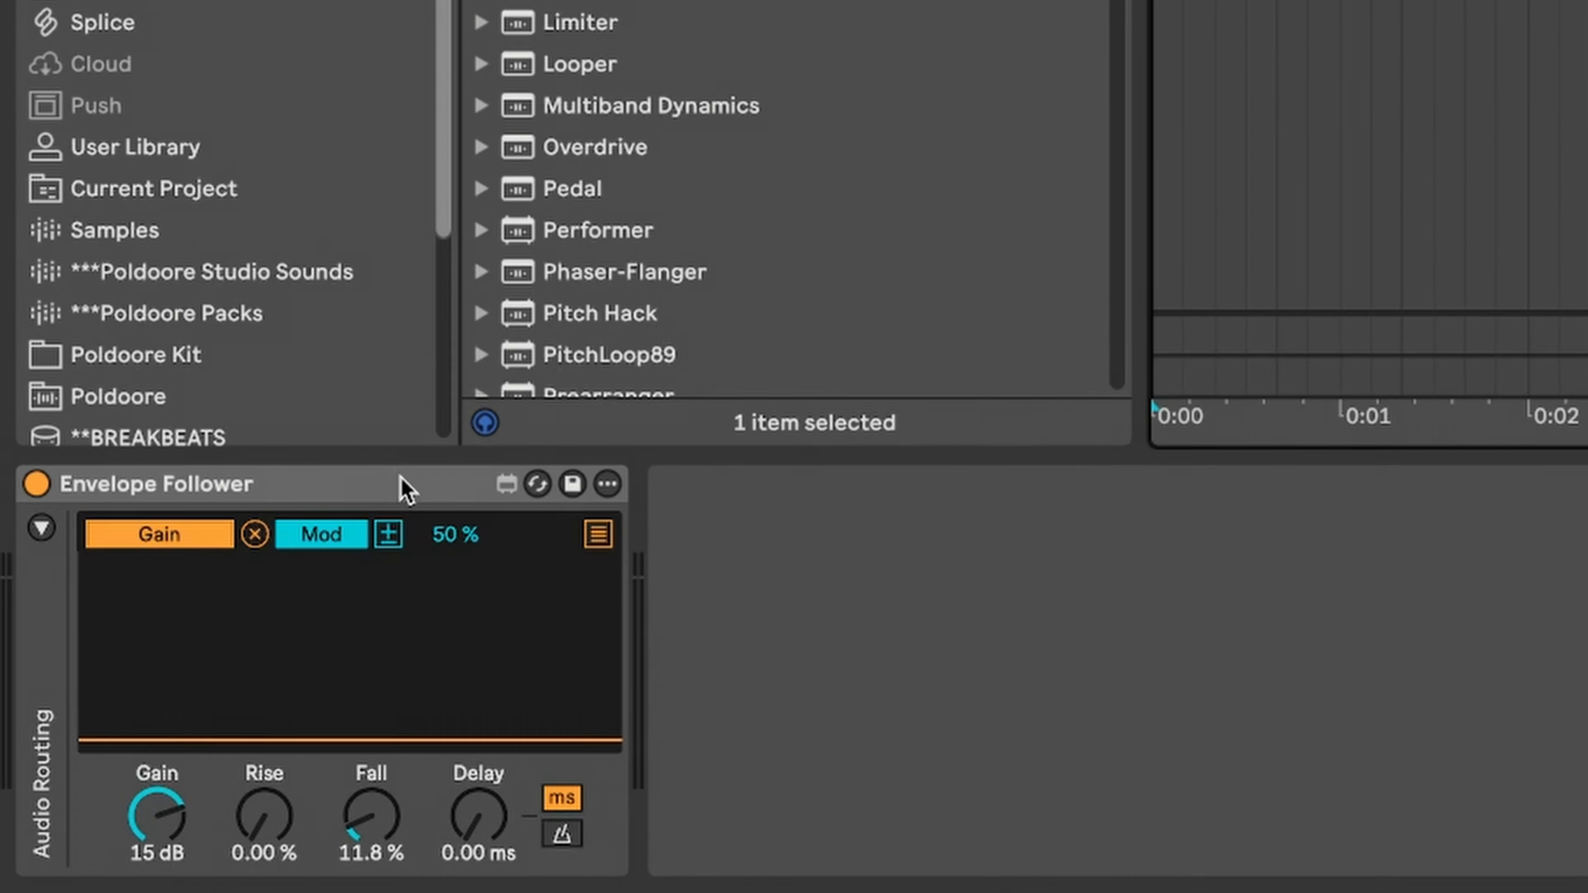
left_click(142, 725)
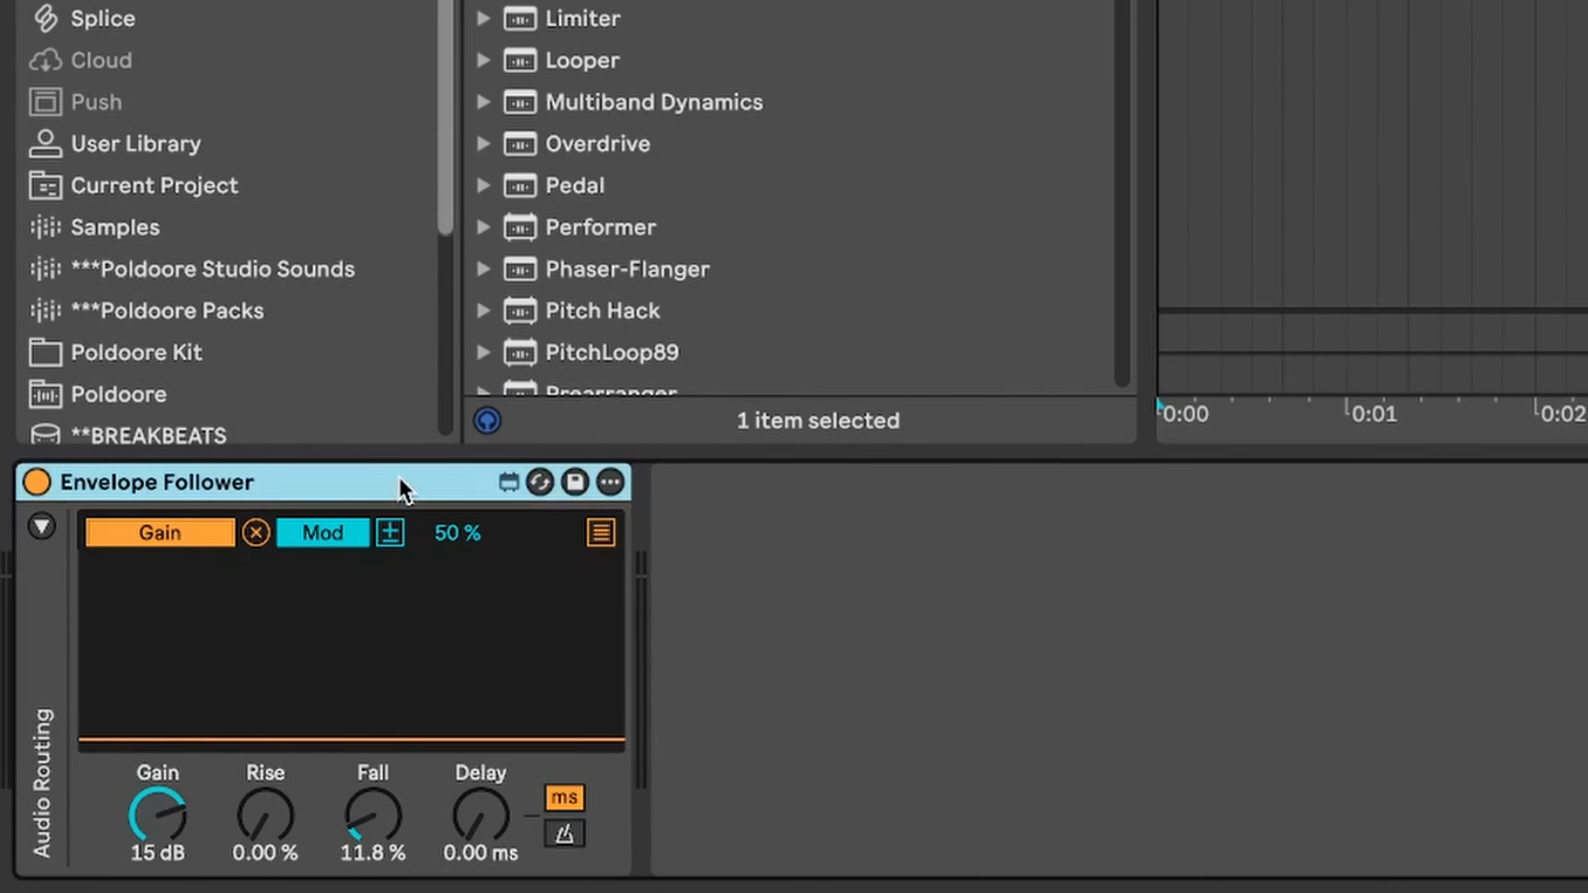
key("super+d")
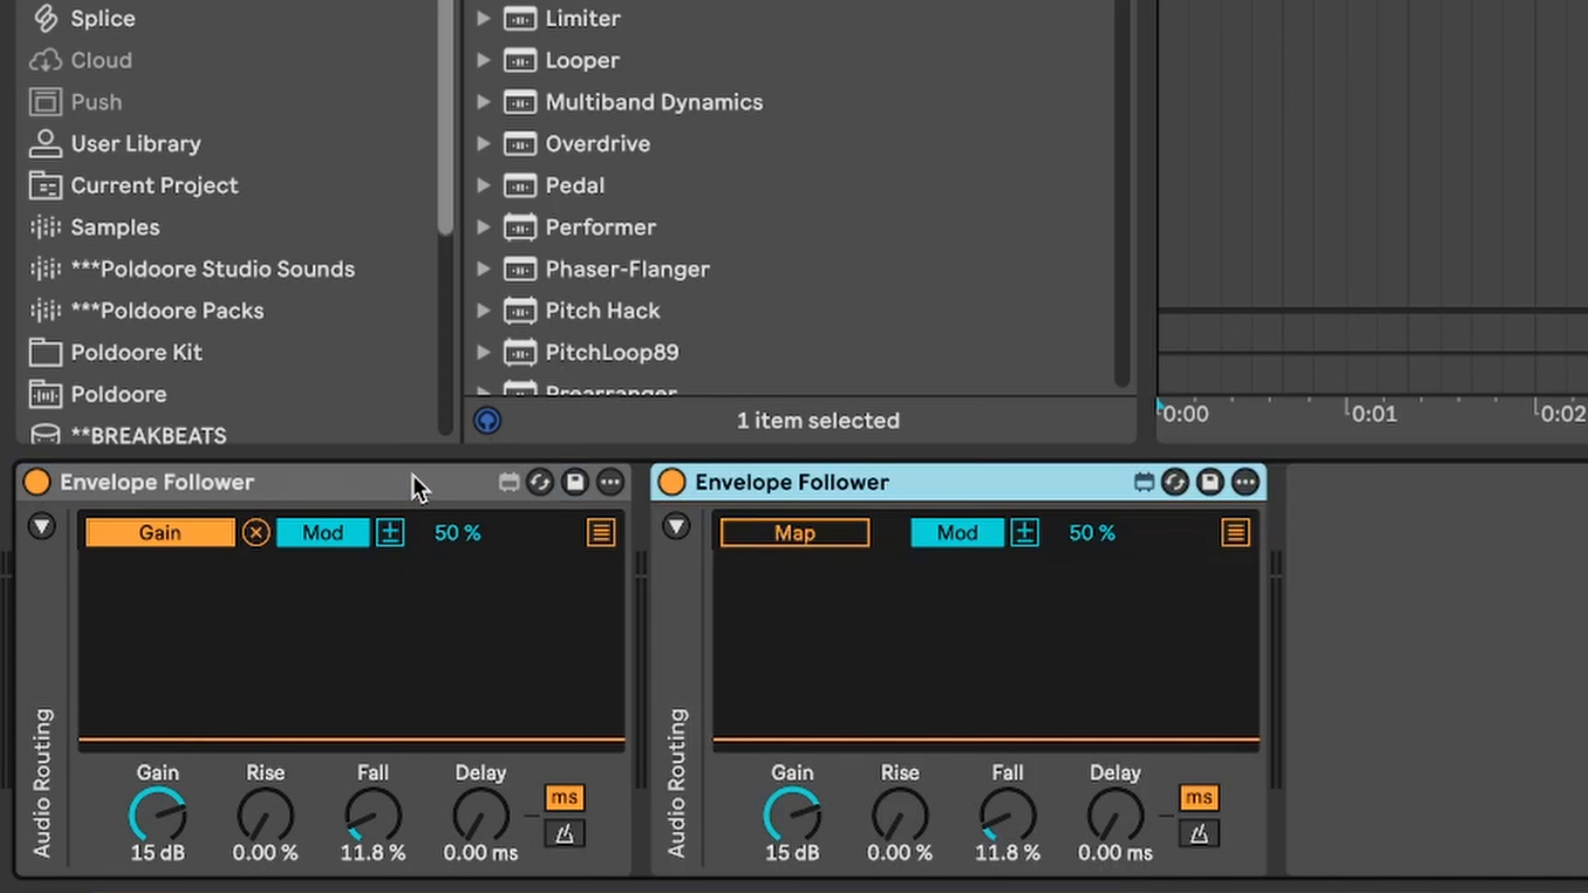
left_click(1235, 533)
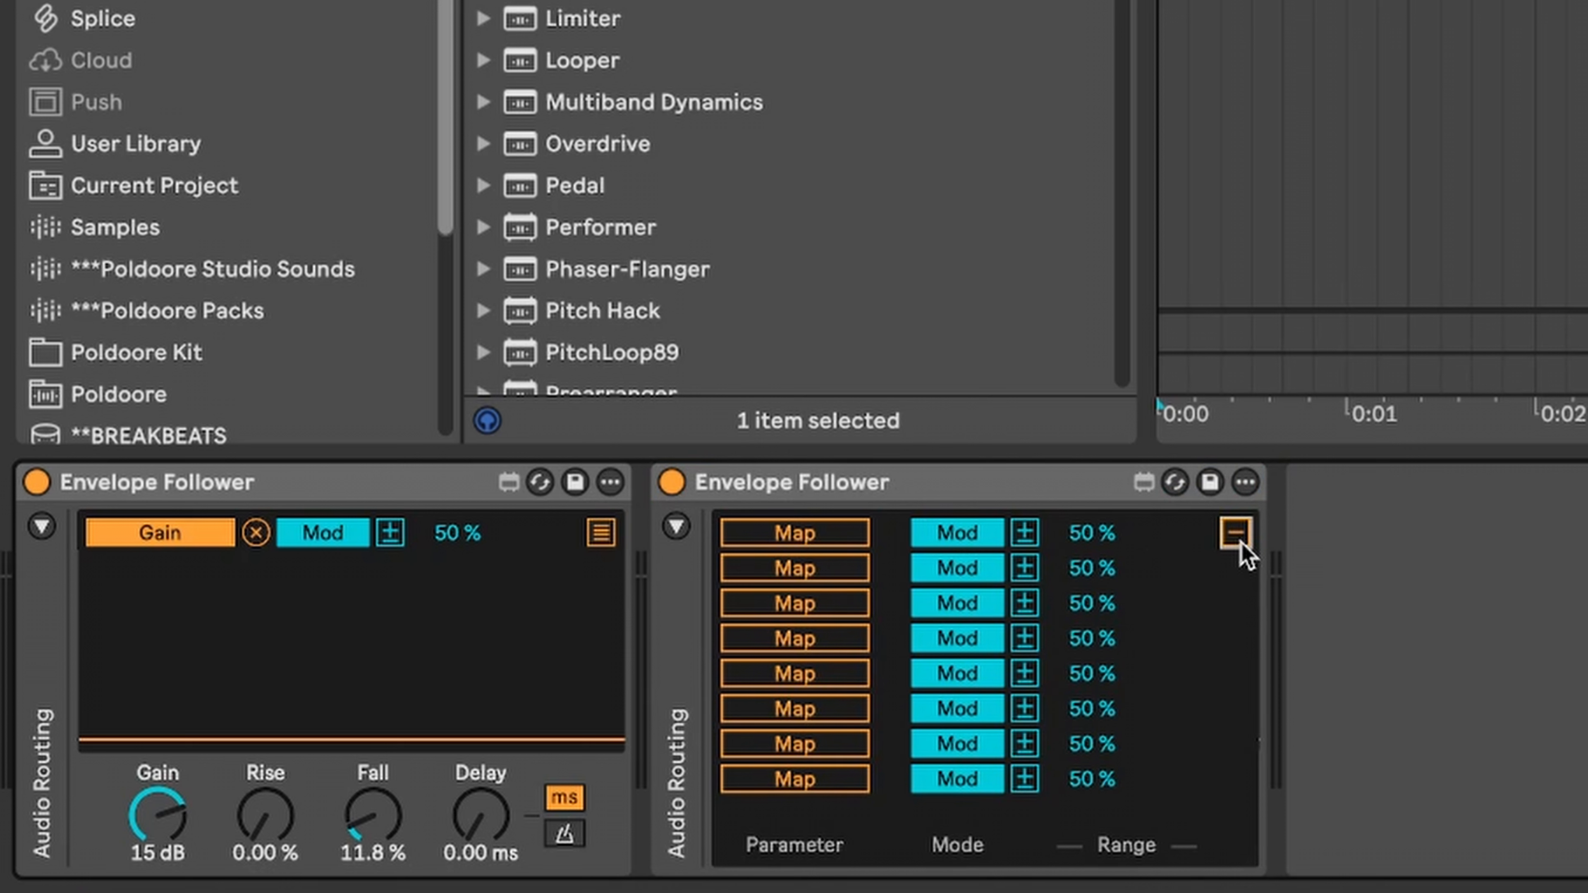
left_click(1235, 533)
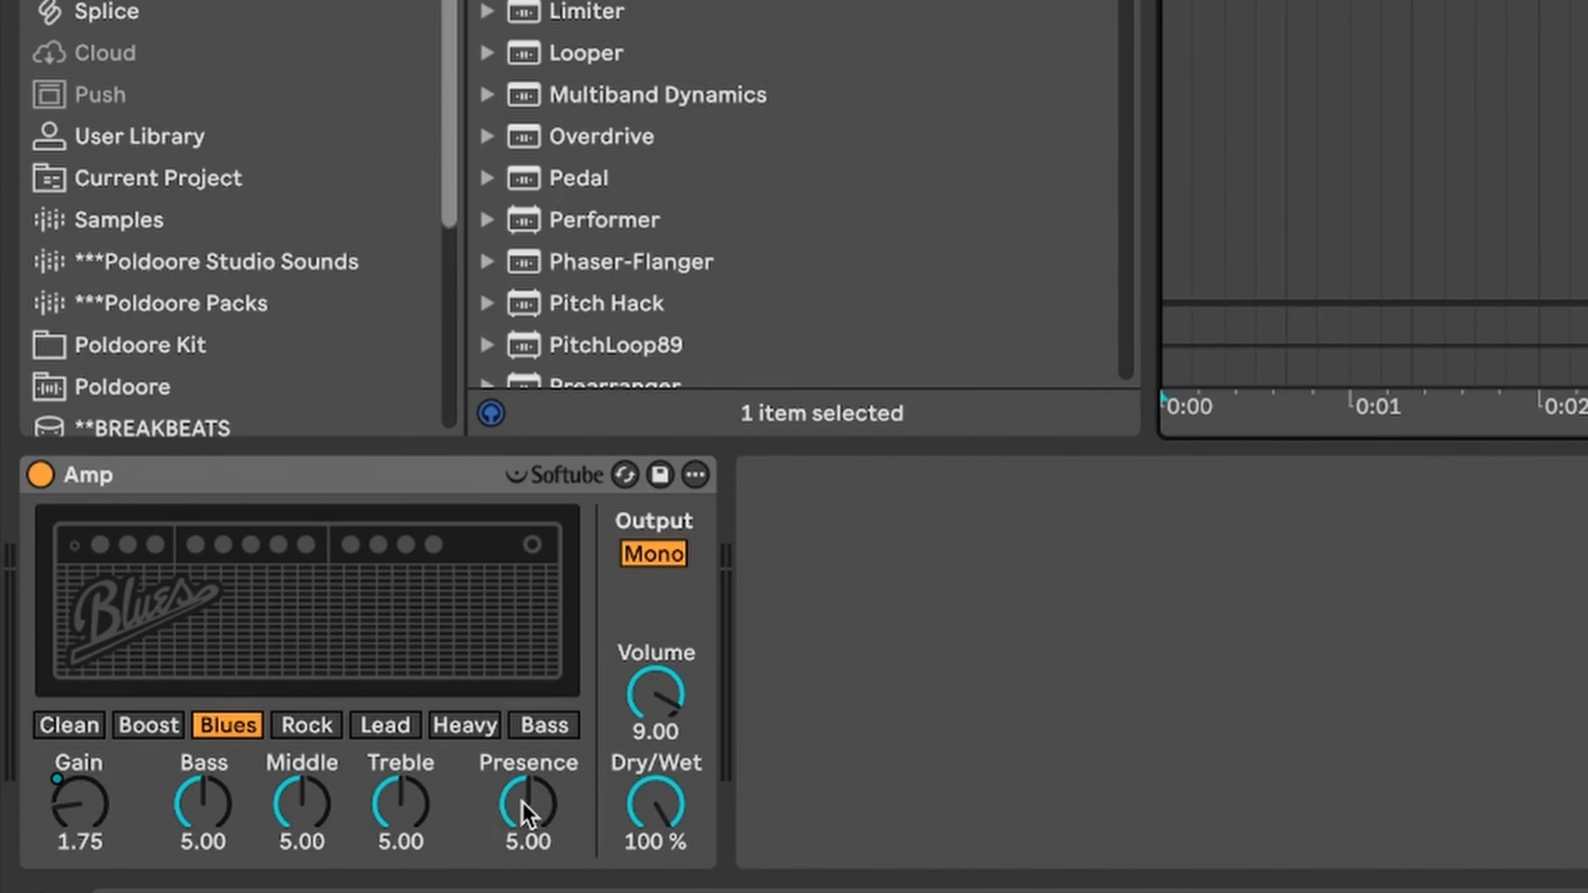
Step: Map the duplicated Envelope Follower to the Presence of the Bass track's Amp and set Presence to 3.81
left_click(187, 842)
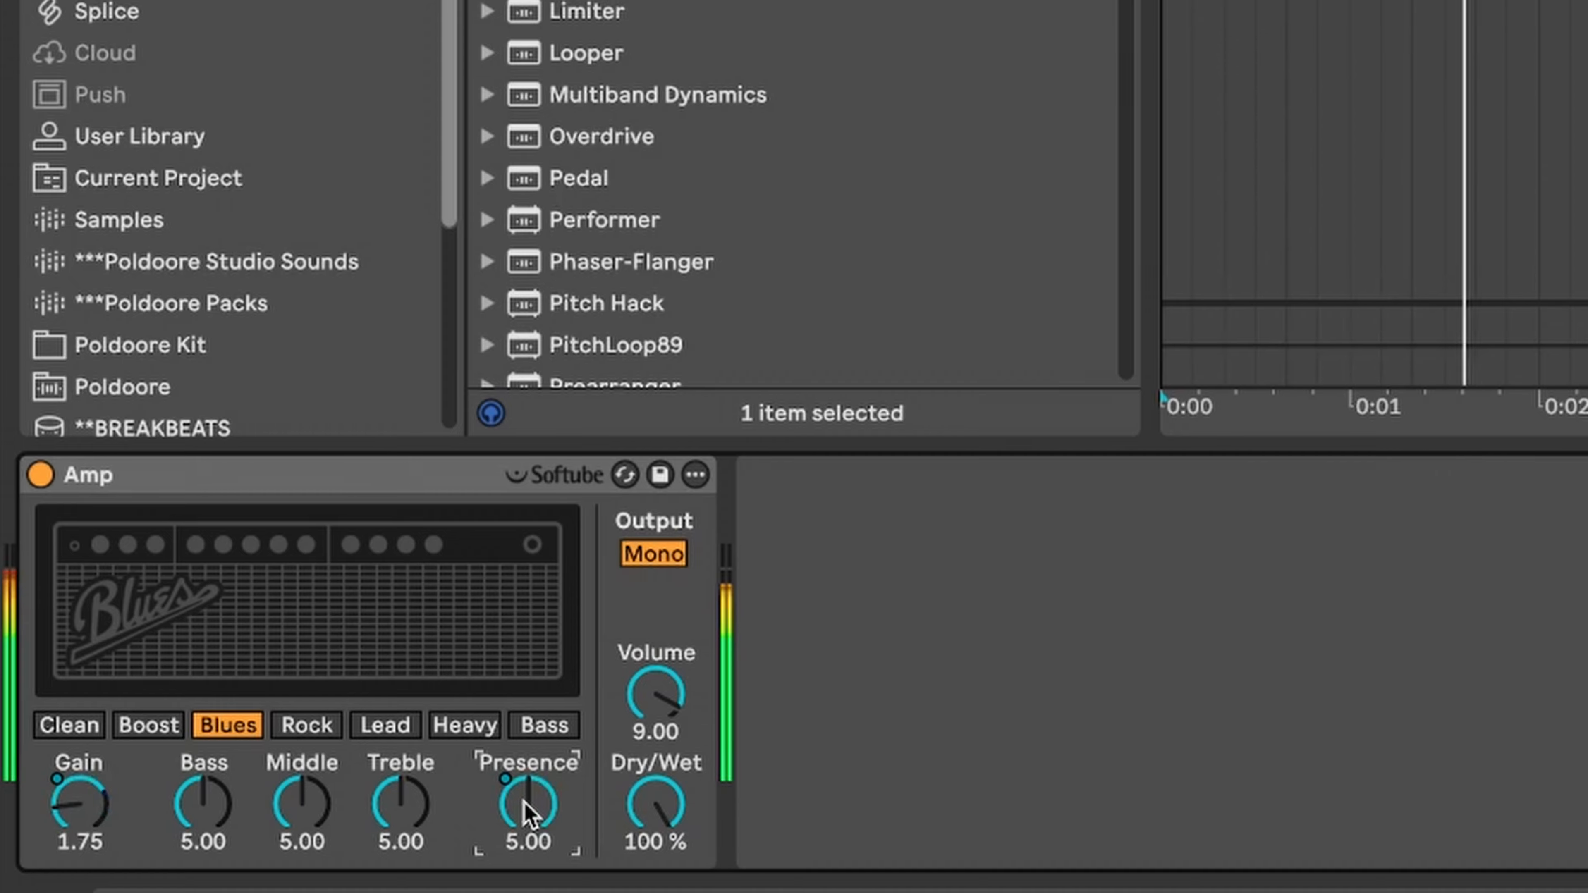
left_click_drag(525, 803, 524, 832)
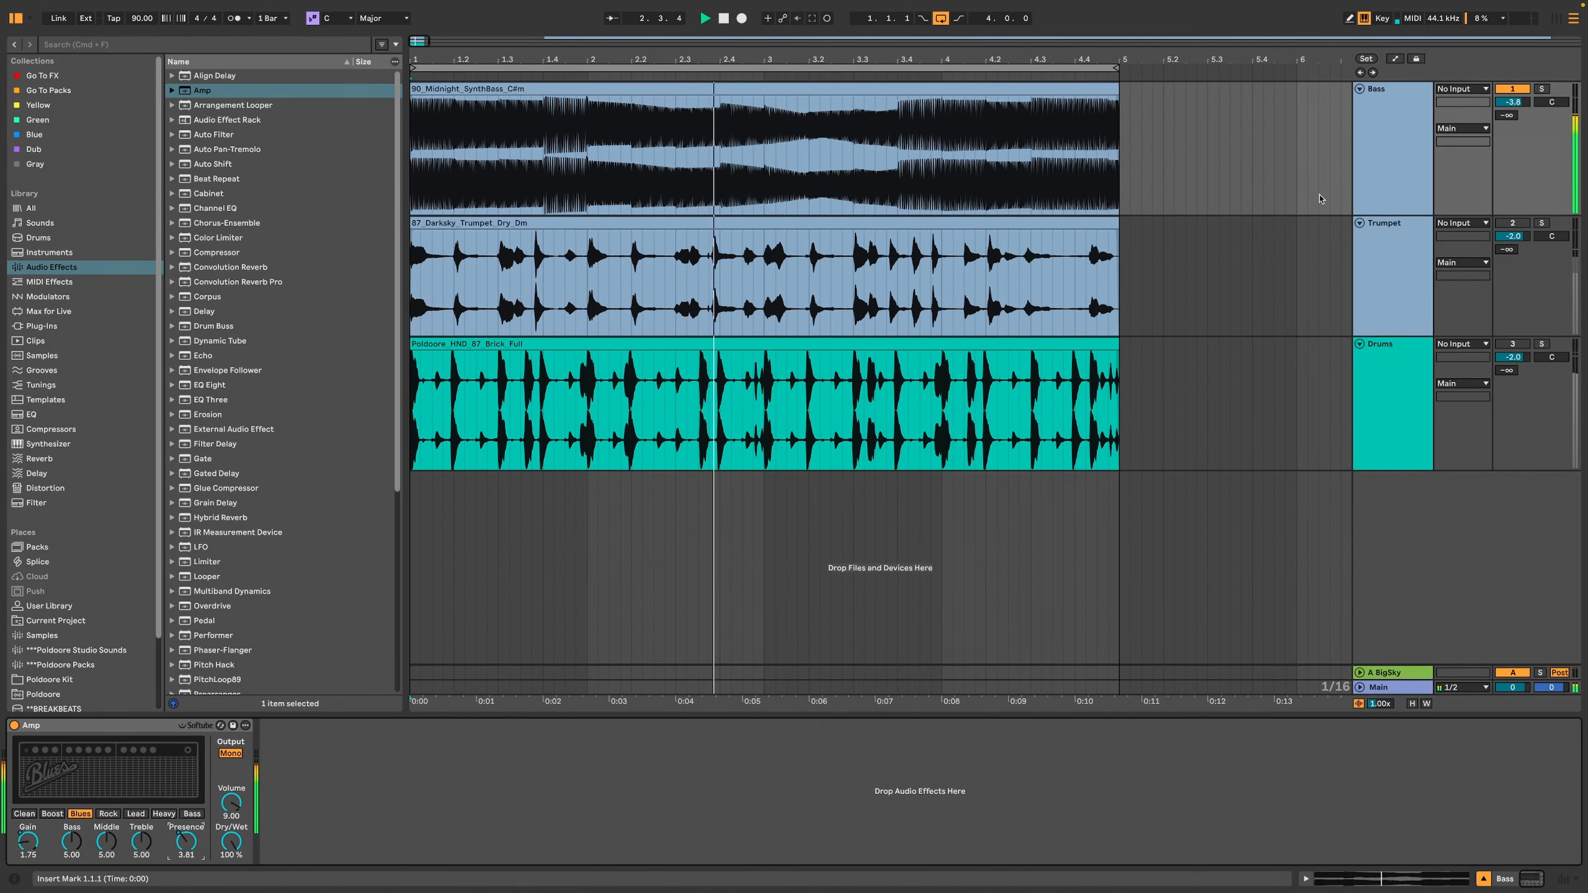
left_click(1367, 186)
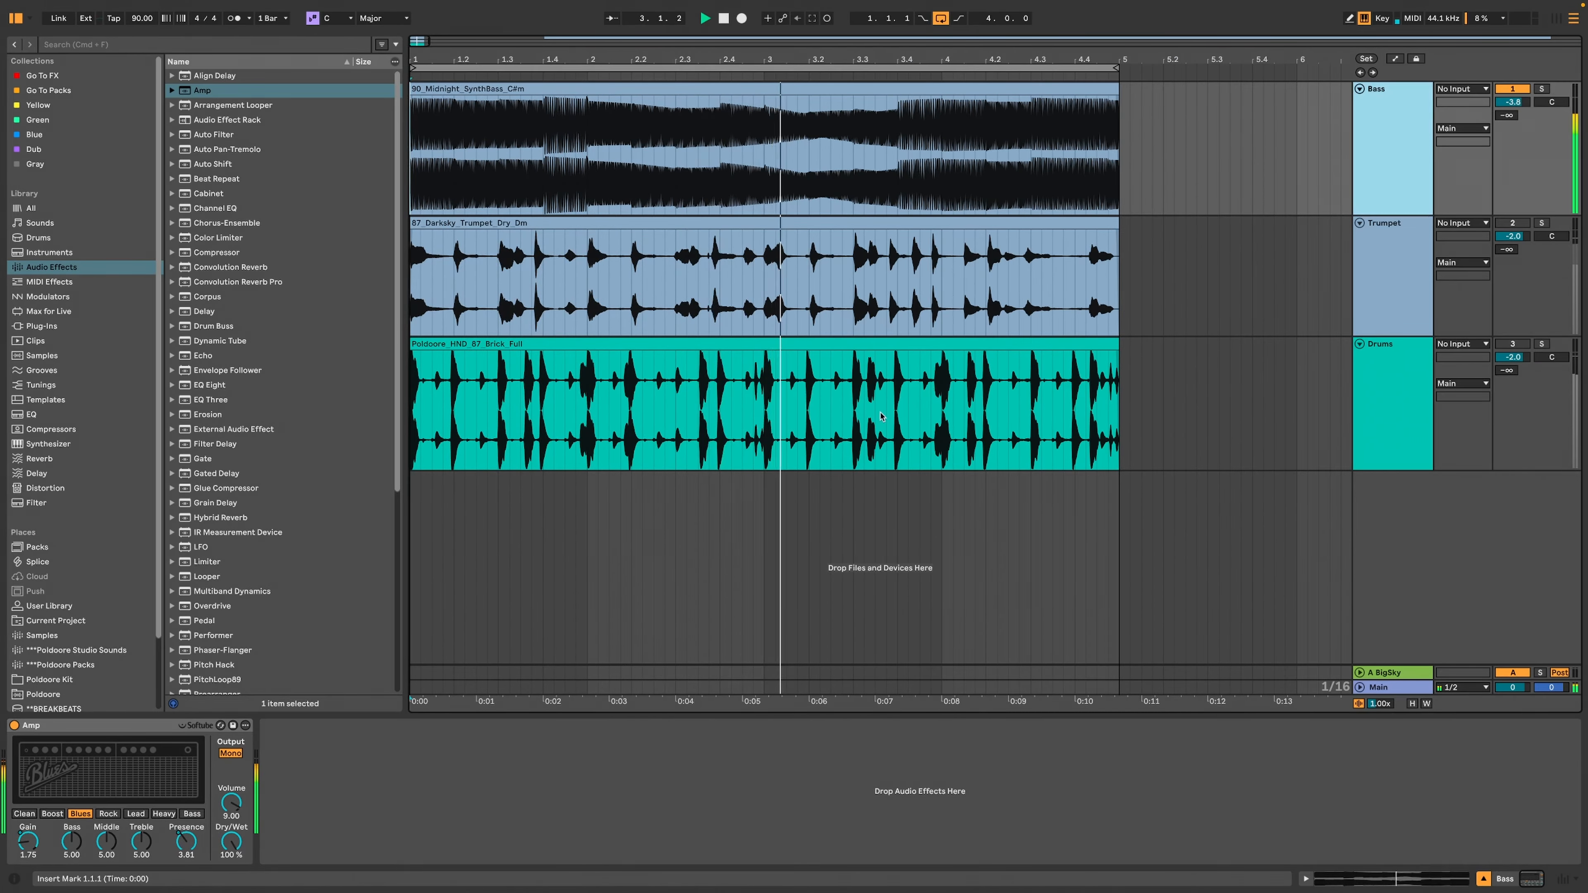
Step: Set the Presence-mapped Envelope Follower on the Trumpet track to 18 dB Gain, 26.0 % Fall and 70.9 ms Delay
left_click(1365, 303)
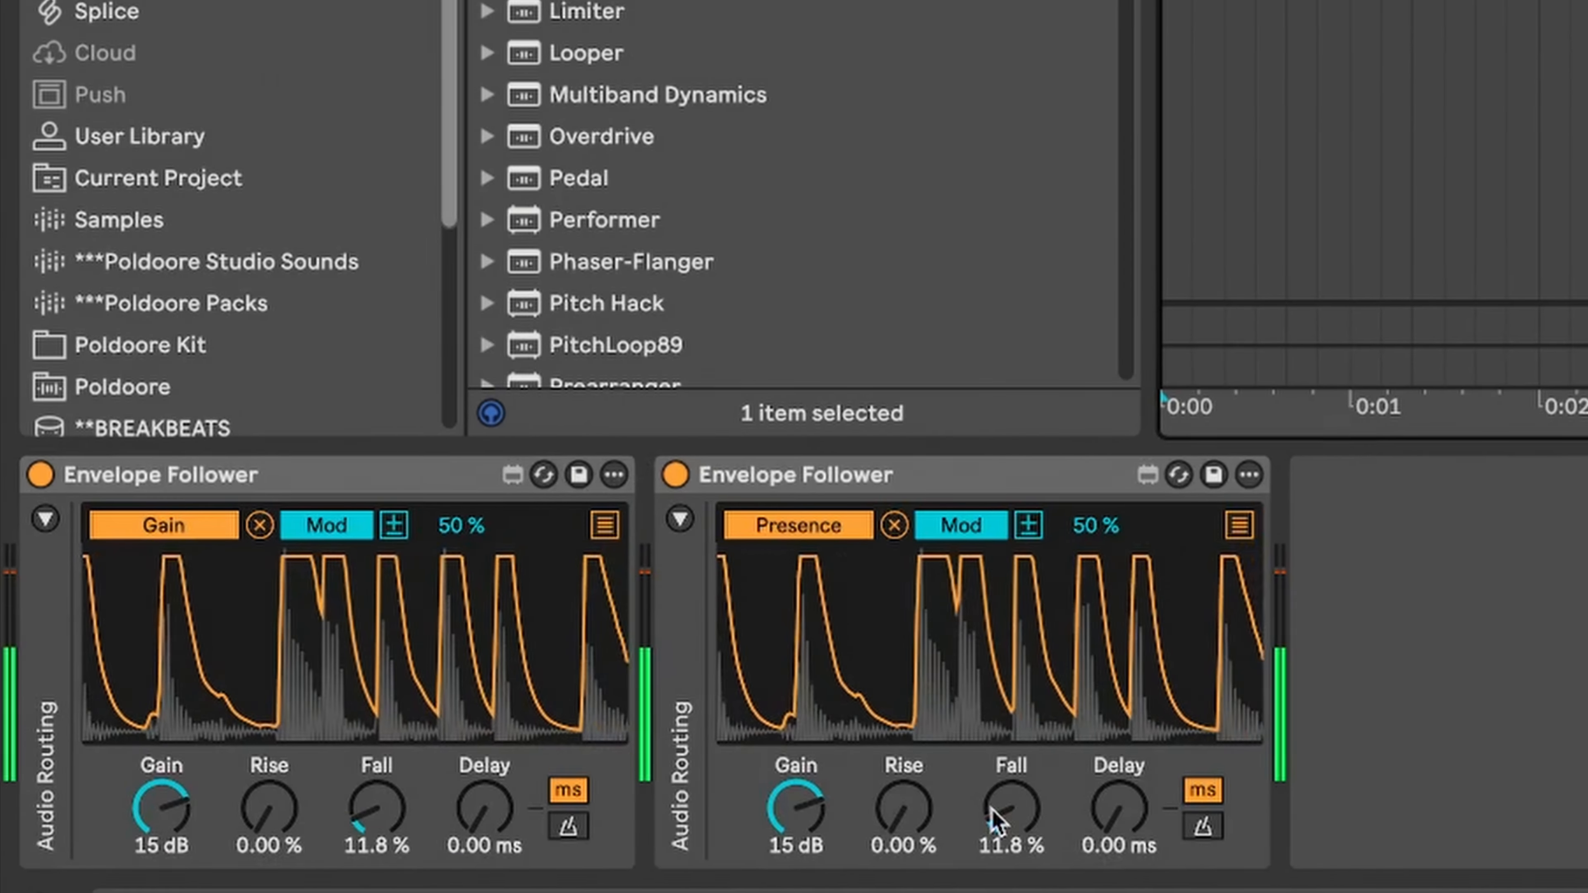
left_click_drag(795, 812, 796, 801)
mouse_move(1011, 813)
left_mouse_down()
mouse_move(1011, 785)
mouse_move(1014, 825)
left_mouse_up()
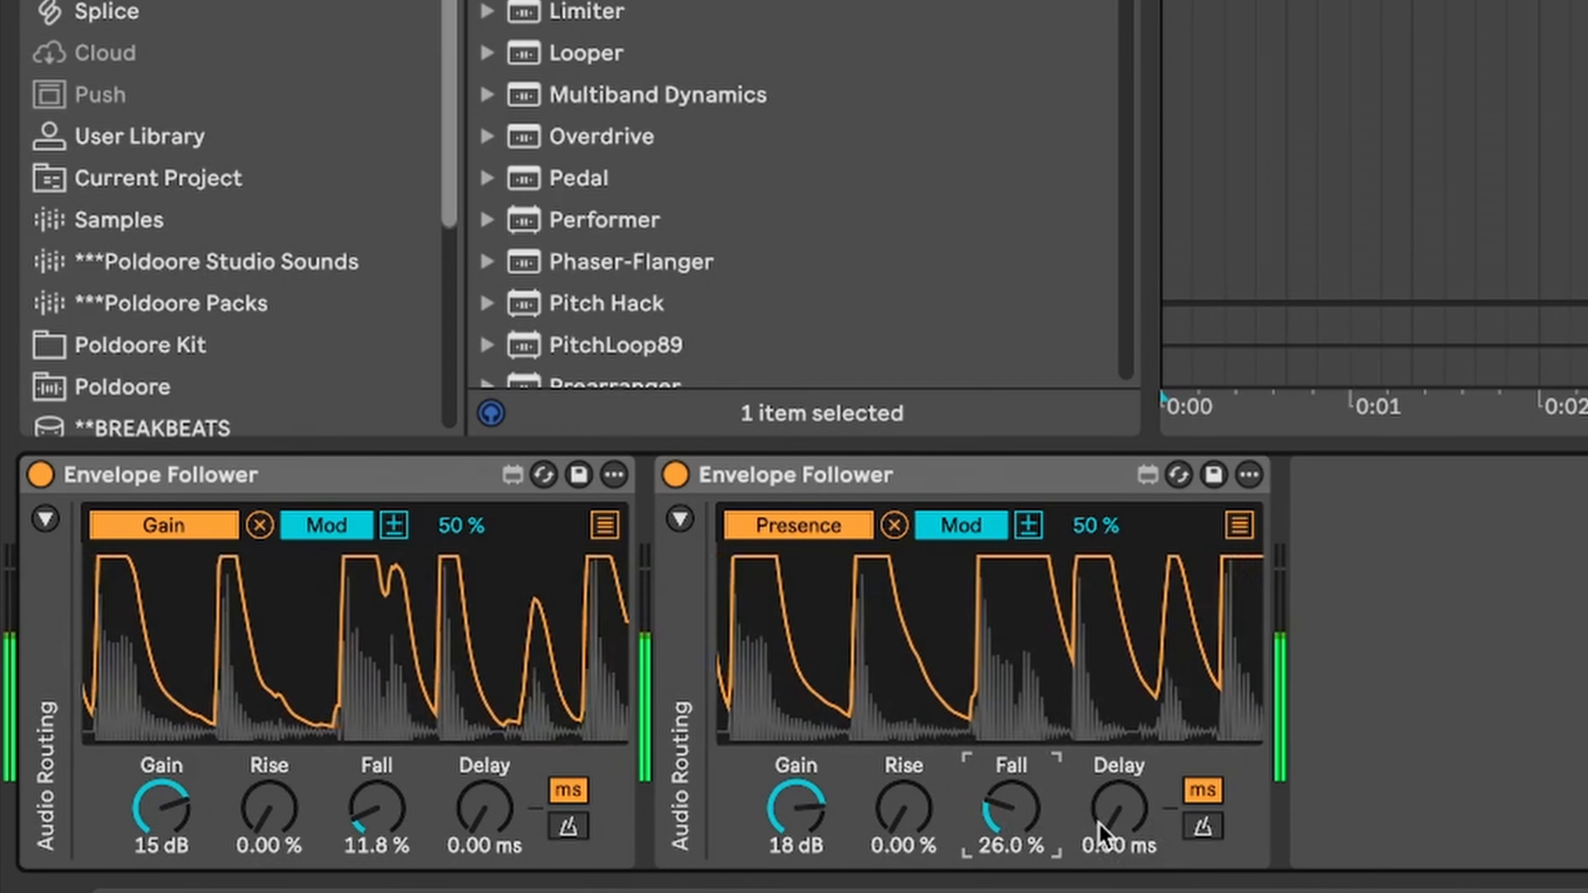
mouse_move(1119, 813)
left_mouse_down()
mouse_move(1119, 766)
mouse_move(1101, 832)
left_mouse_up()
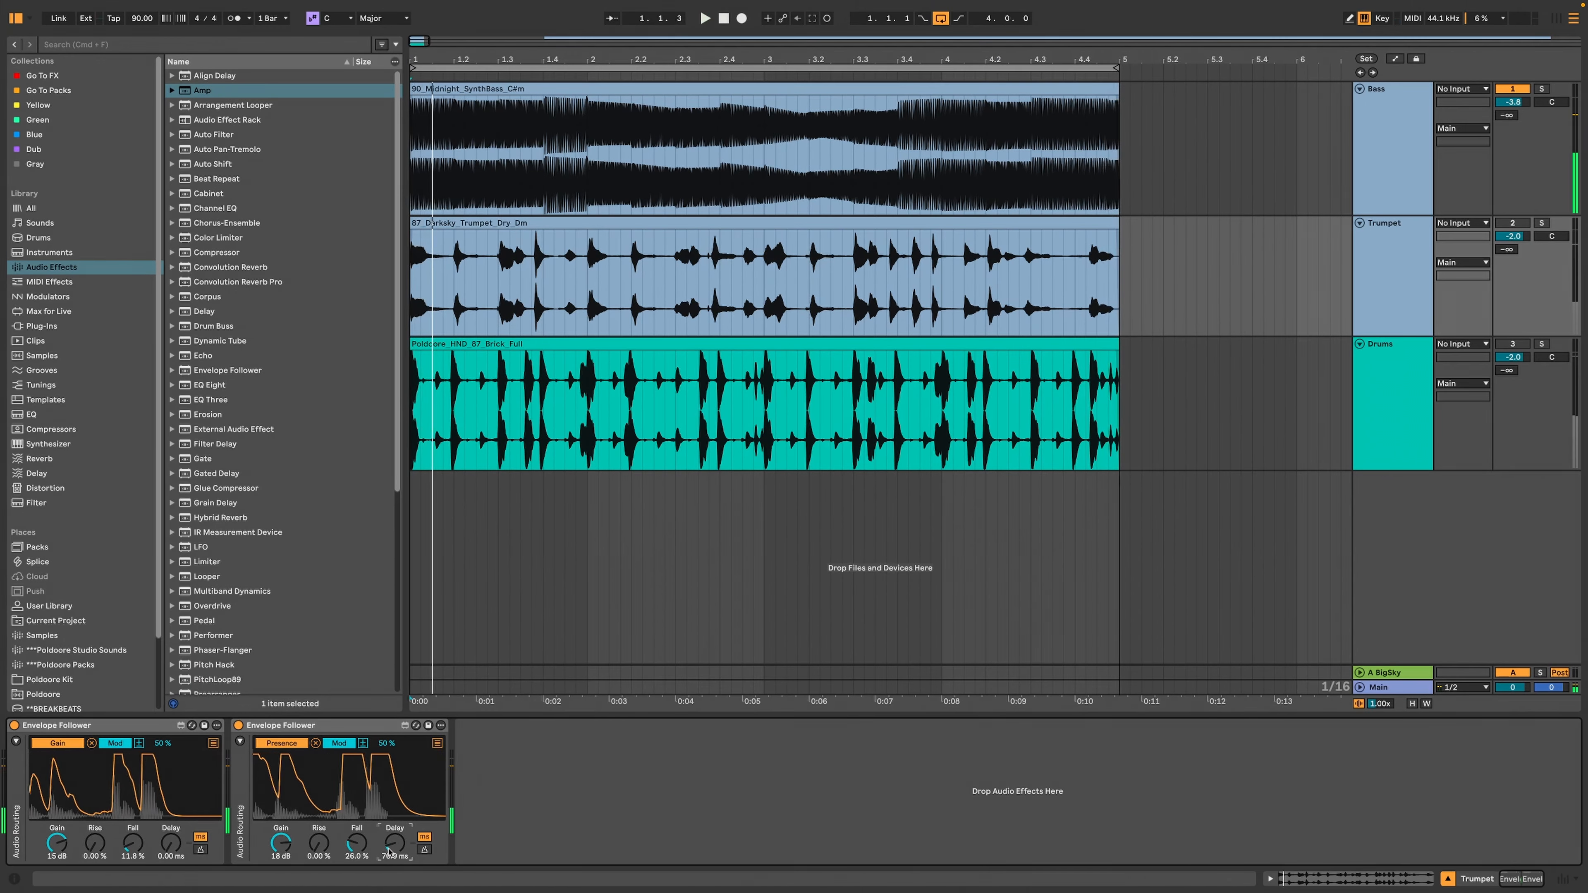
Step: Add the Reverb preset Ambience after the Amp on the Bass track
scroll(283, 662, "down", 8)
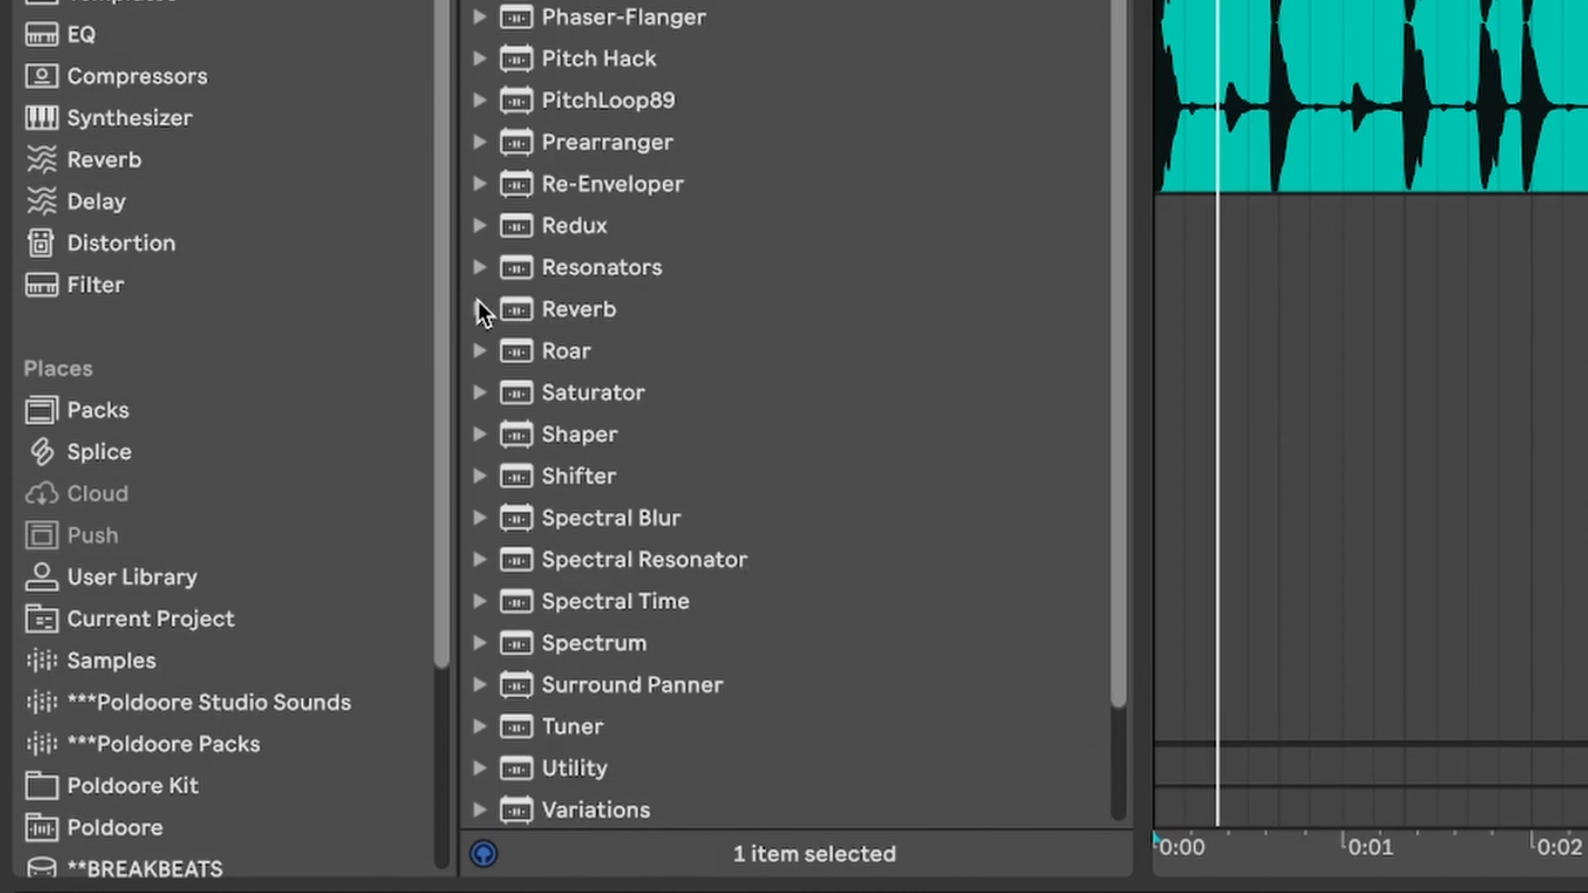
left_click(480, 309)
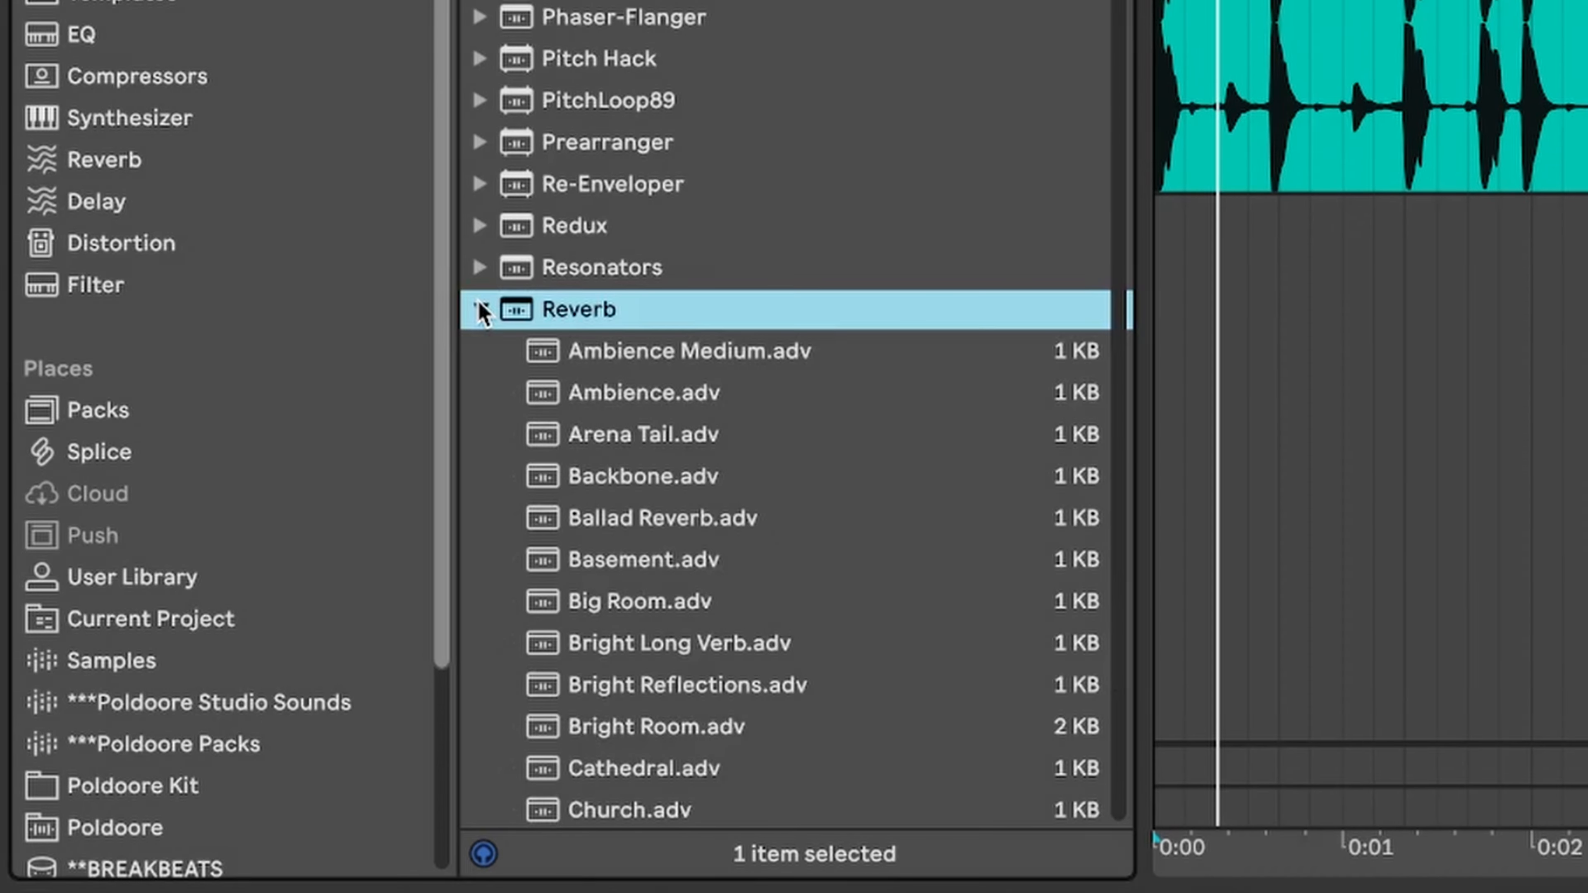
left_click(650, 400)
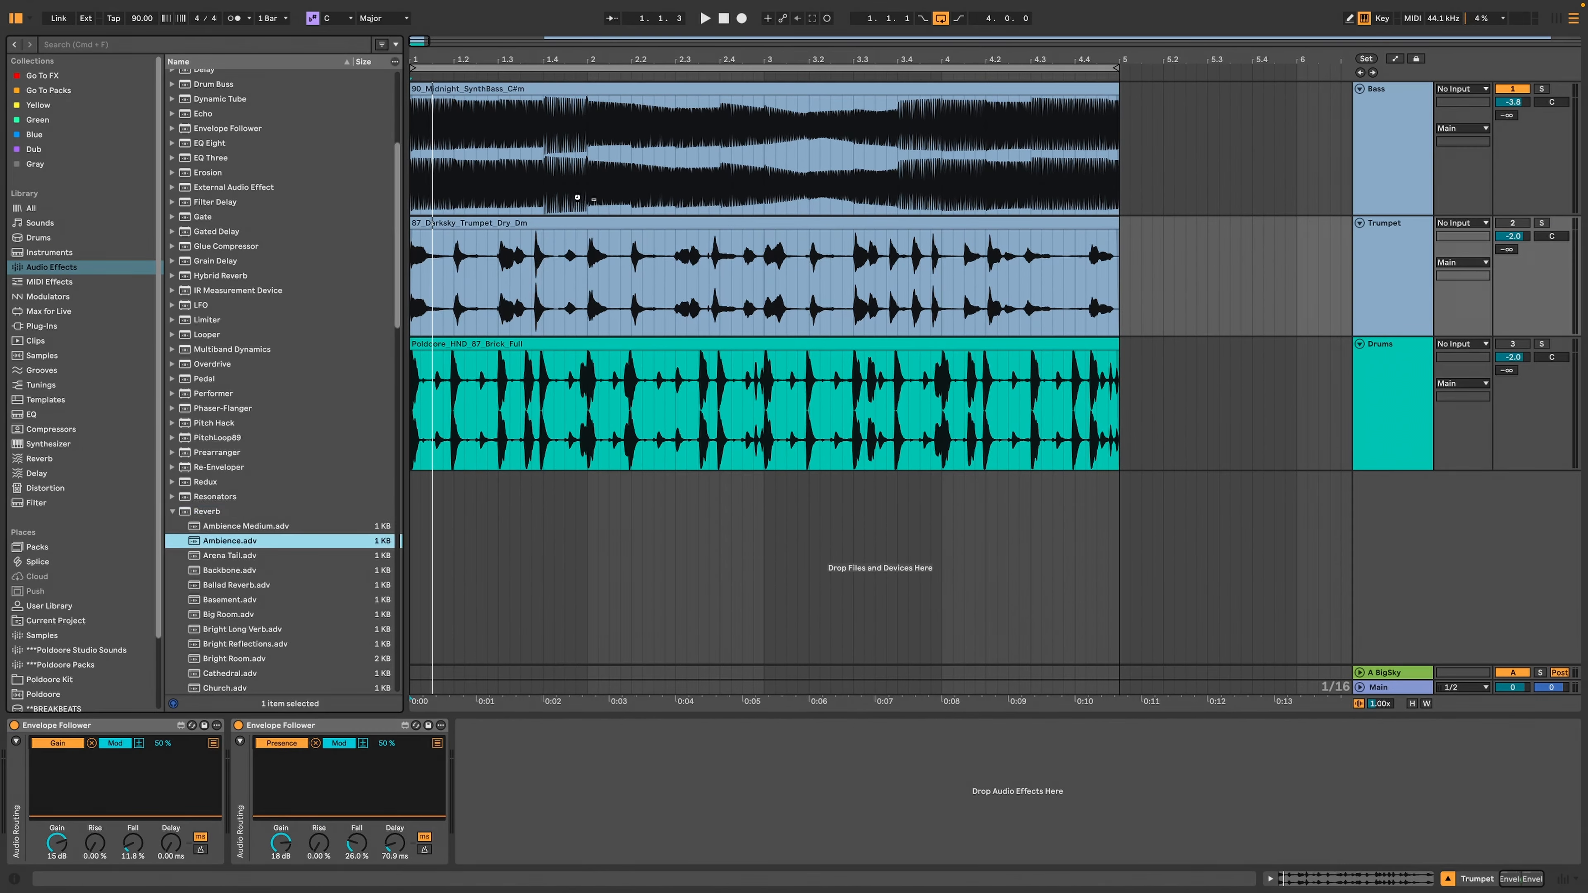
left_click_drag(576, 197, 579, 198)
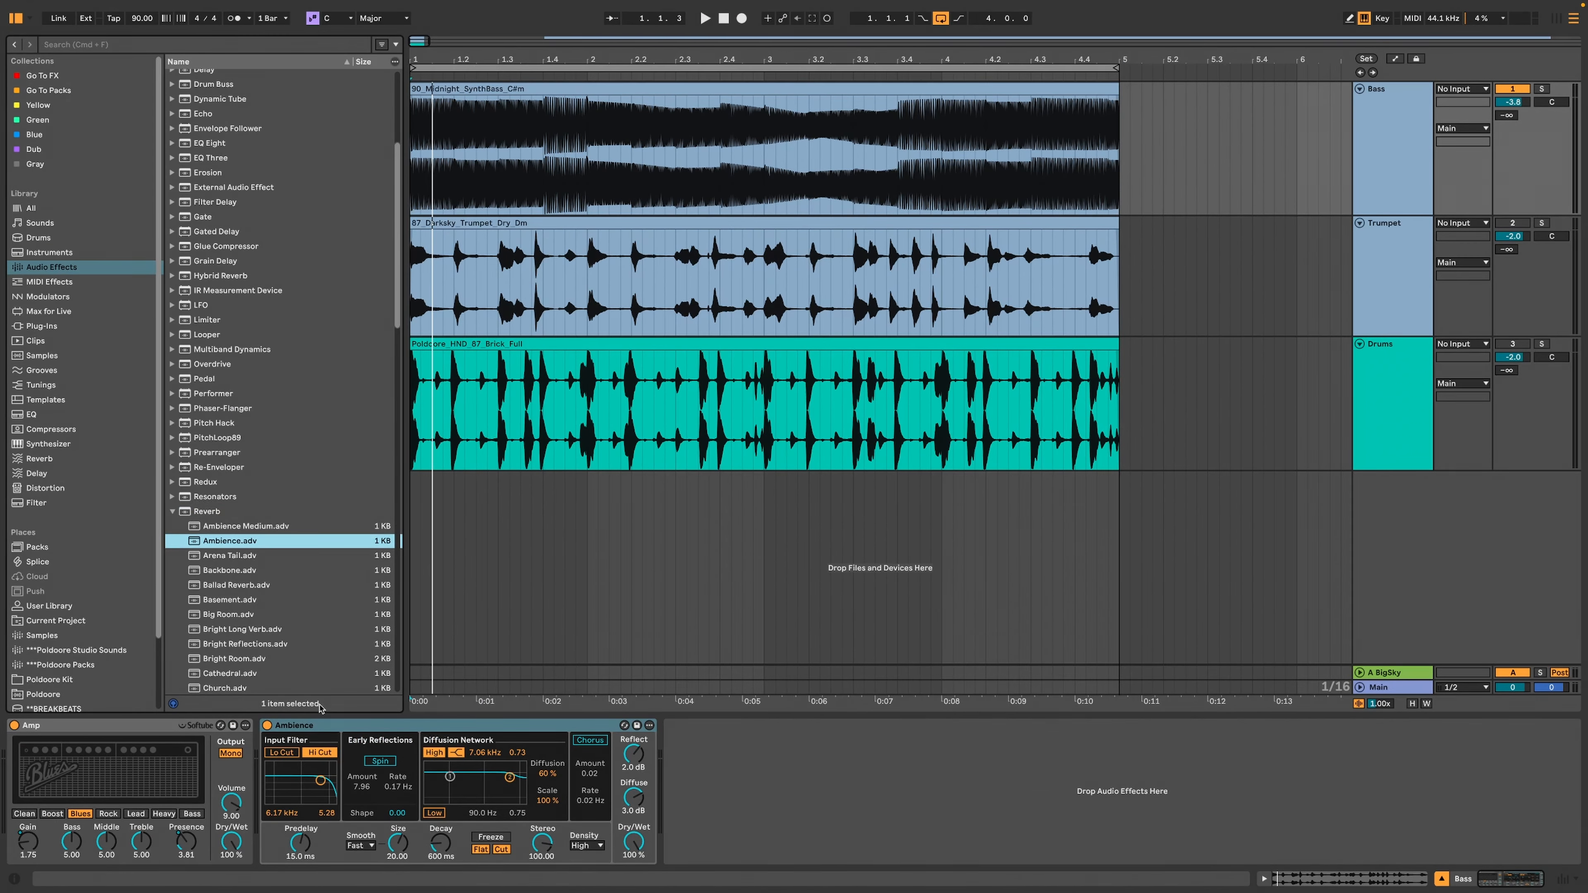
Step: Group the Ambience reverb into an Audio Effect Rack and add an empty parallel chain named Dry
left_click(300, 726)
key("super+g")
left_click(267, 779)
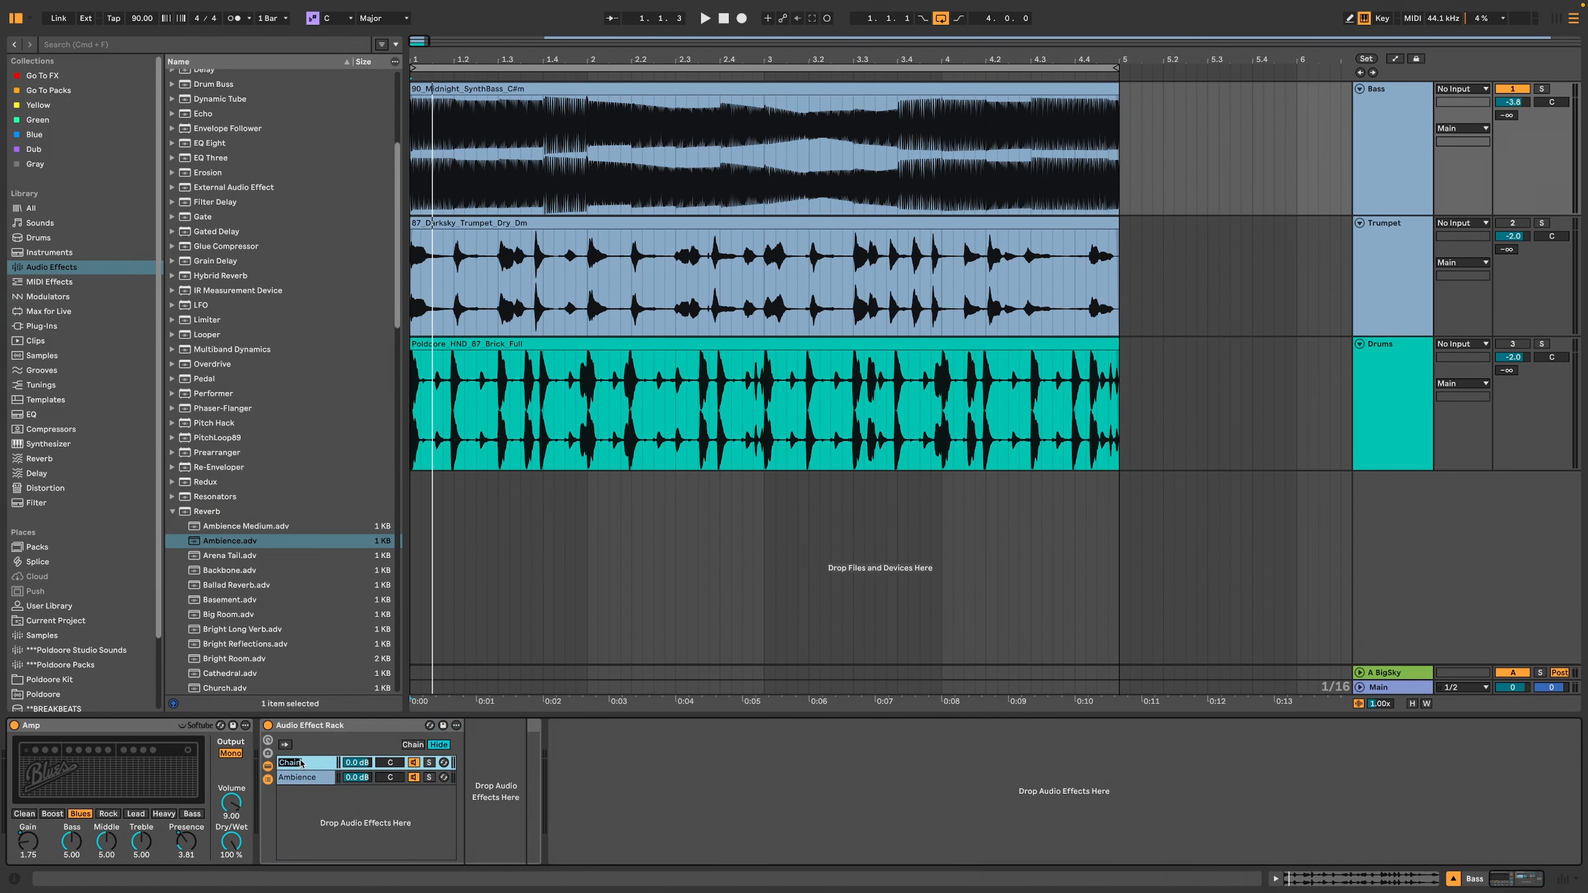
type("Dry")
left_click(301, 778)
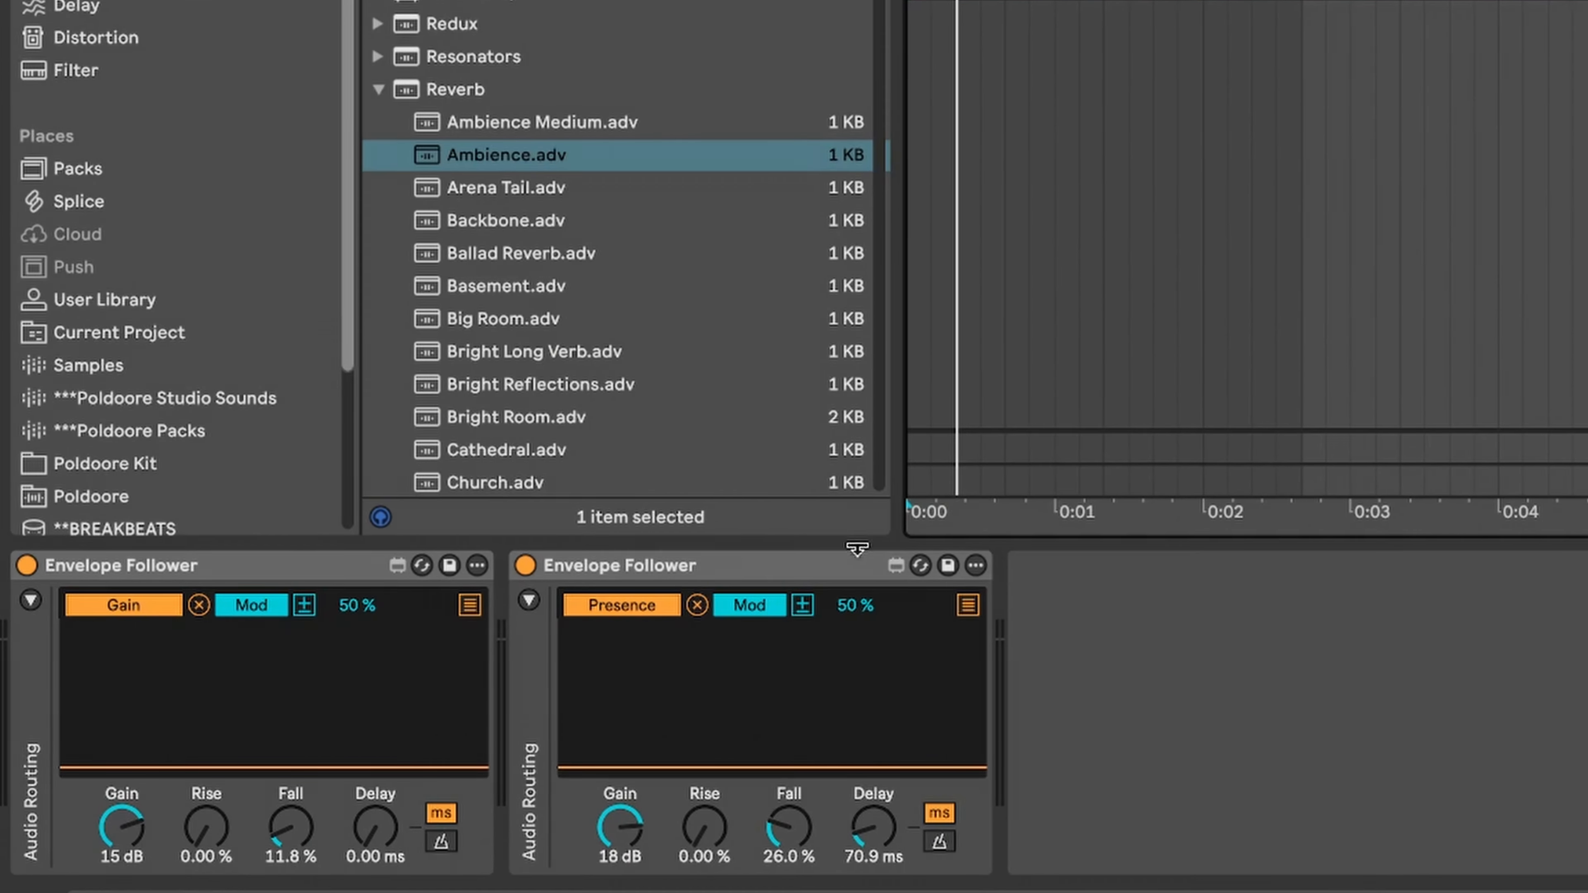
Step: Duplicate the Trumpet track's second Envelope Follower and map the copy to the Ambience chain's volume on the Bass track
left_click(377, 729)
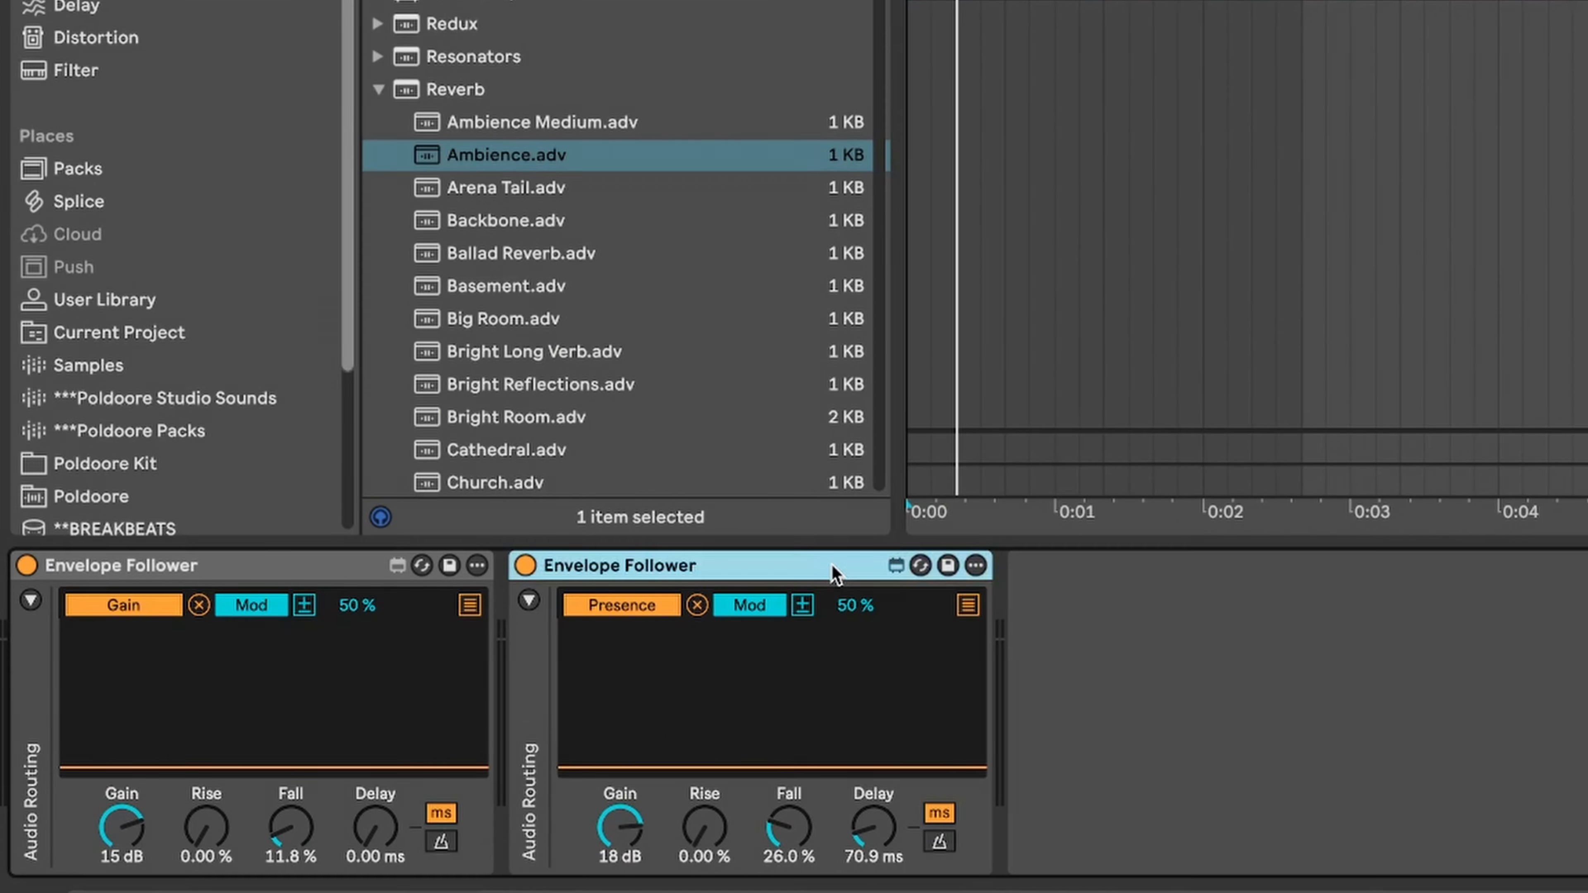
key("super+d")
left_click(1120, 605)
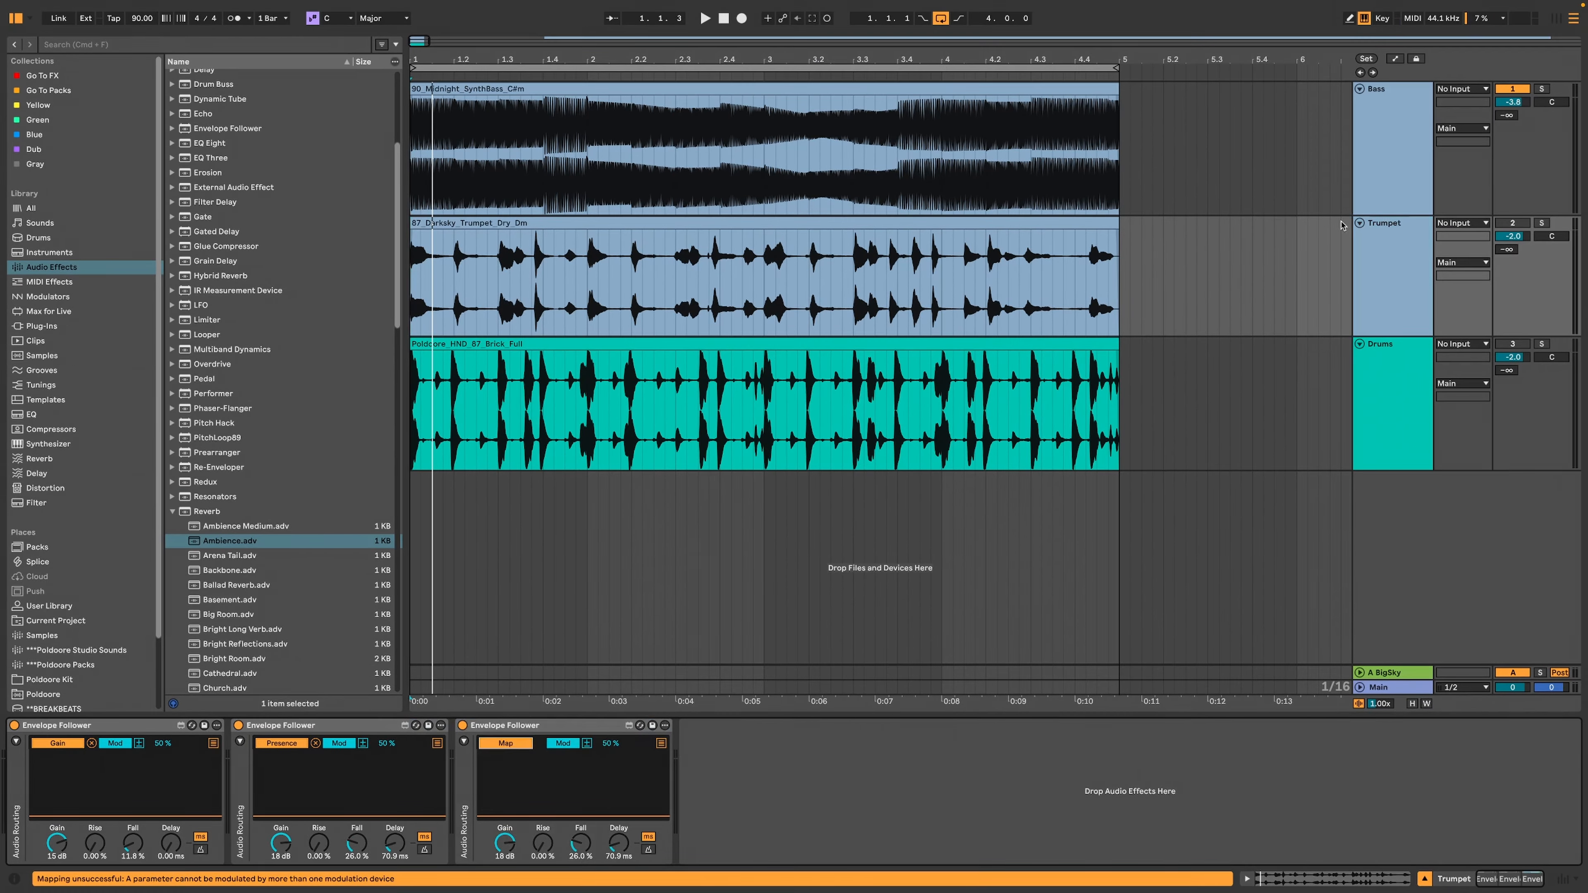
left_click(1427, 157)
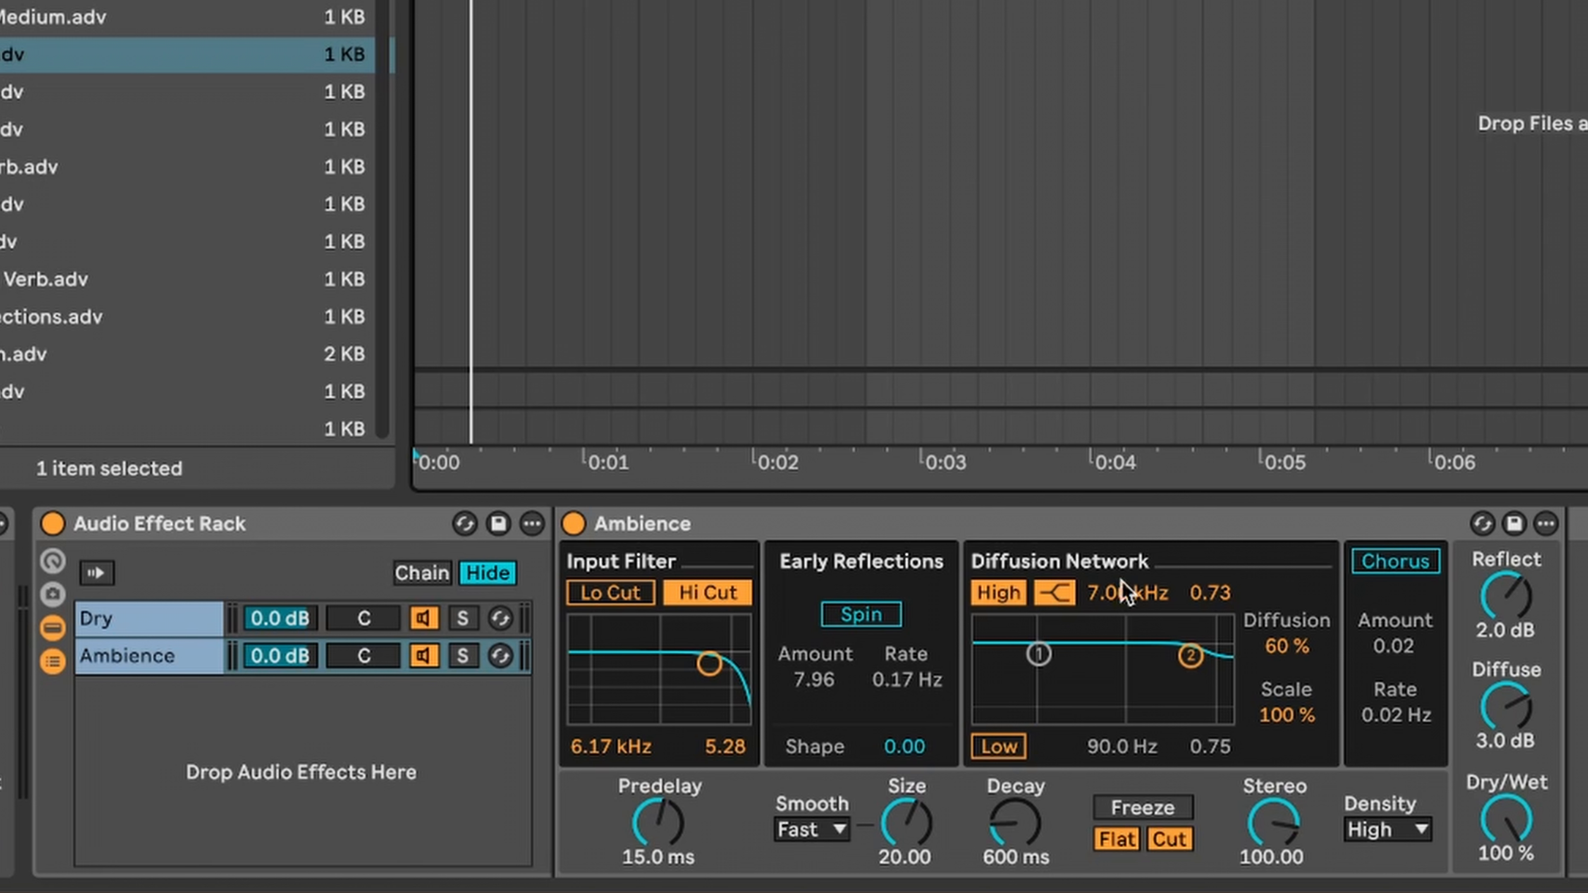
left_click(267, 656)
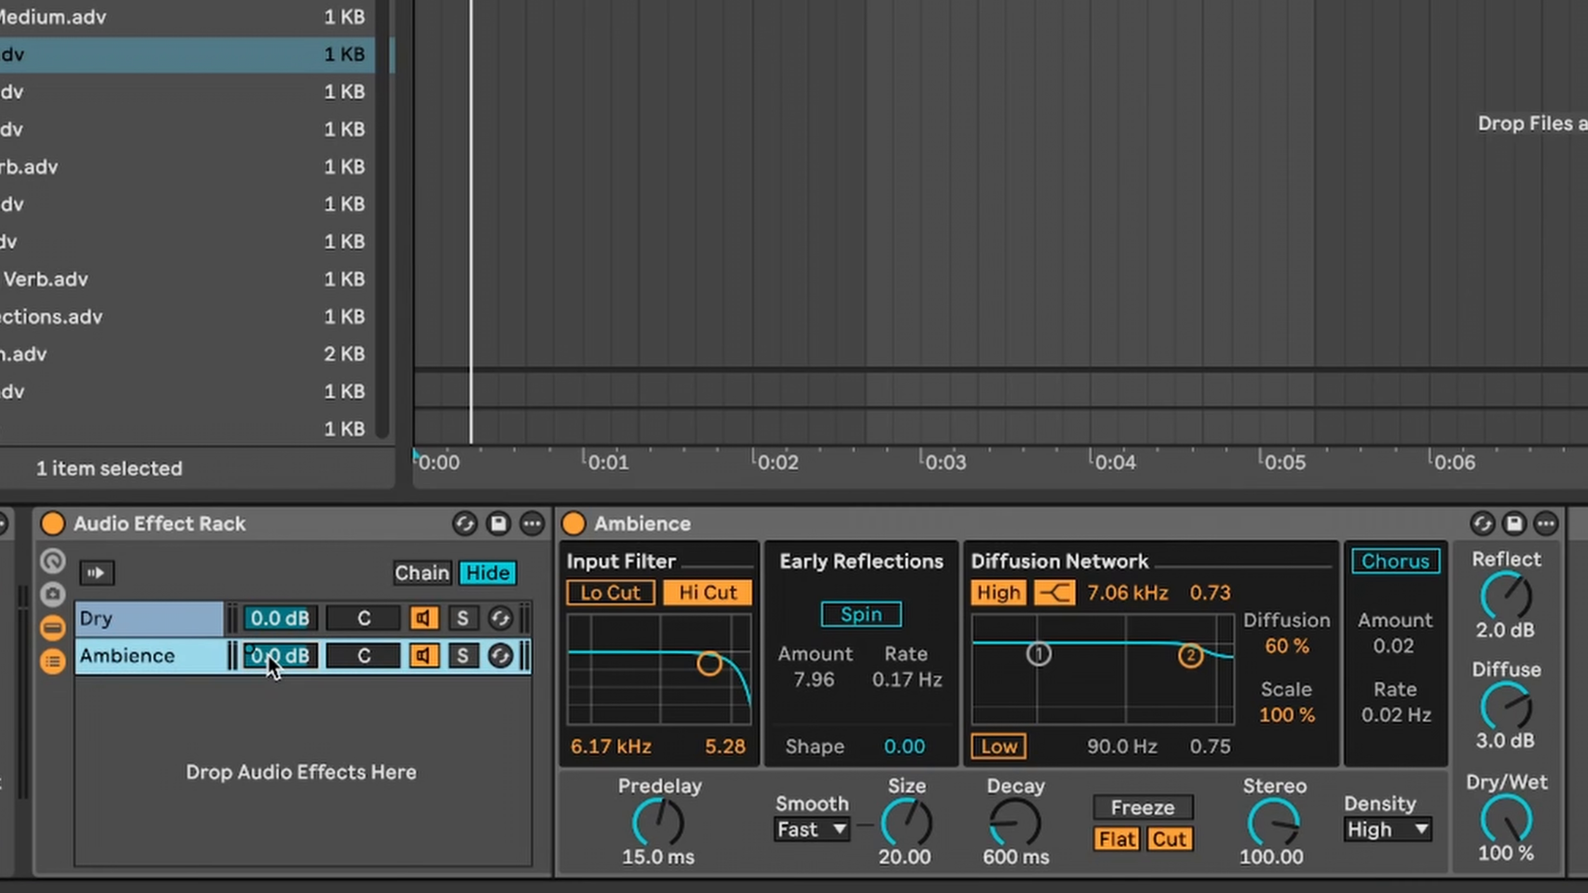
Step: Start playback and lower the Ambience chain's volume to -5.2 dB
key("space")
left_click_drag(269, 657, 269, 693)
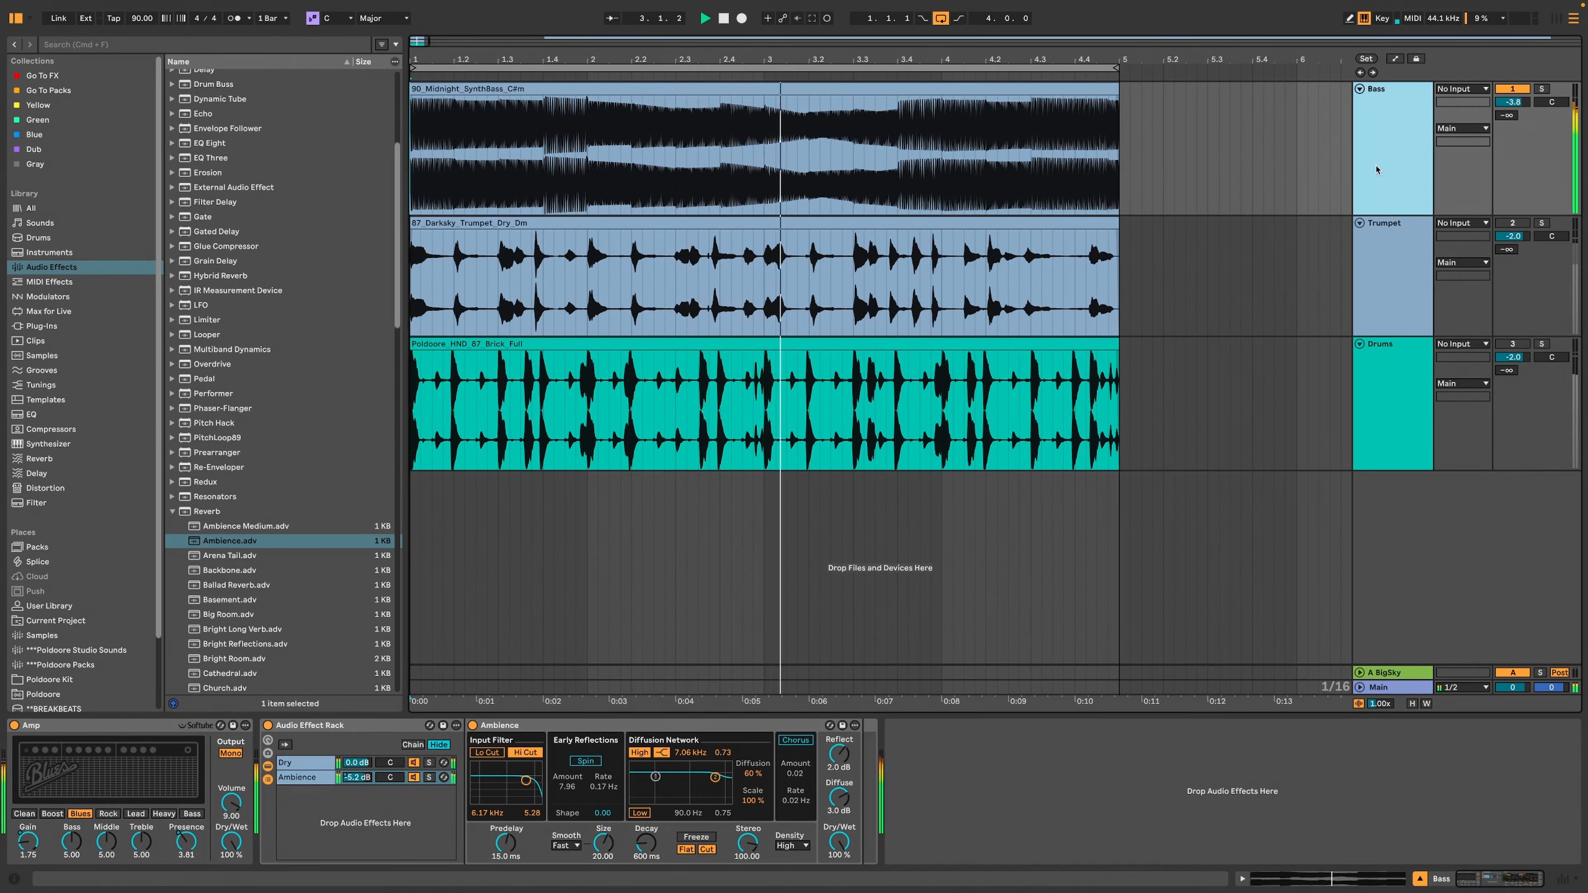
Step: Set the Trumpet track's chain-volume Envelope Follower to 14 dB gain, 20.5% rise, 62.2% fall and 0 ms delay
left_click(1386, 236)
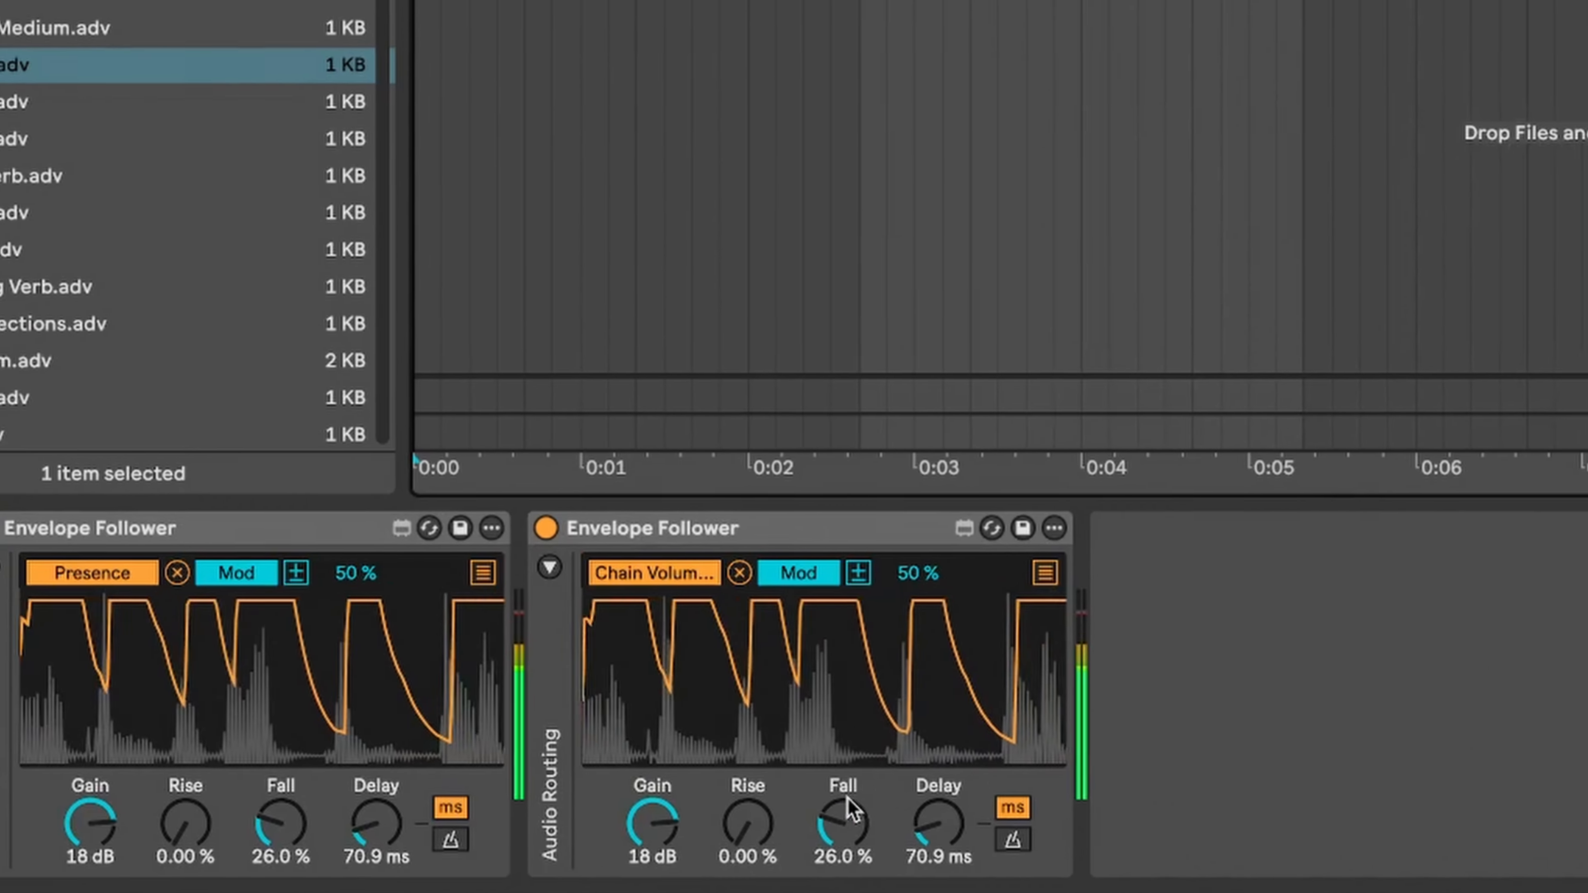
left_click(581, 840)
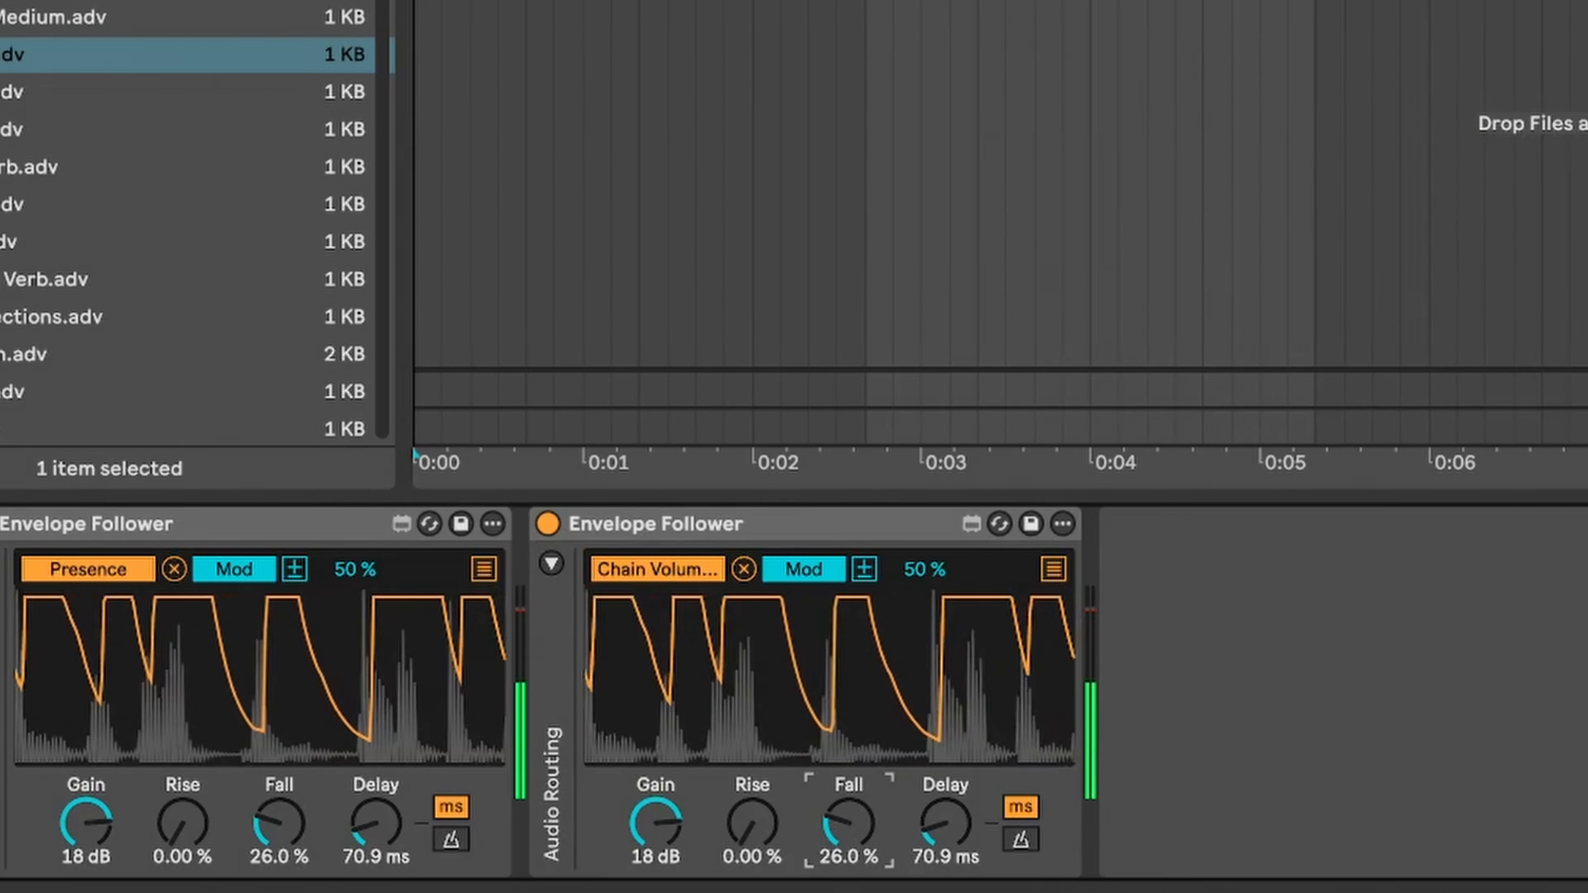
left_click_drag(848, 822, 848, 800)
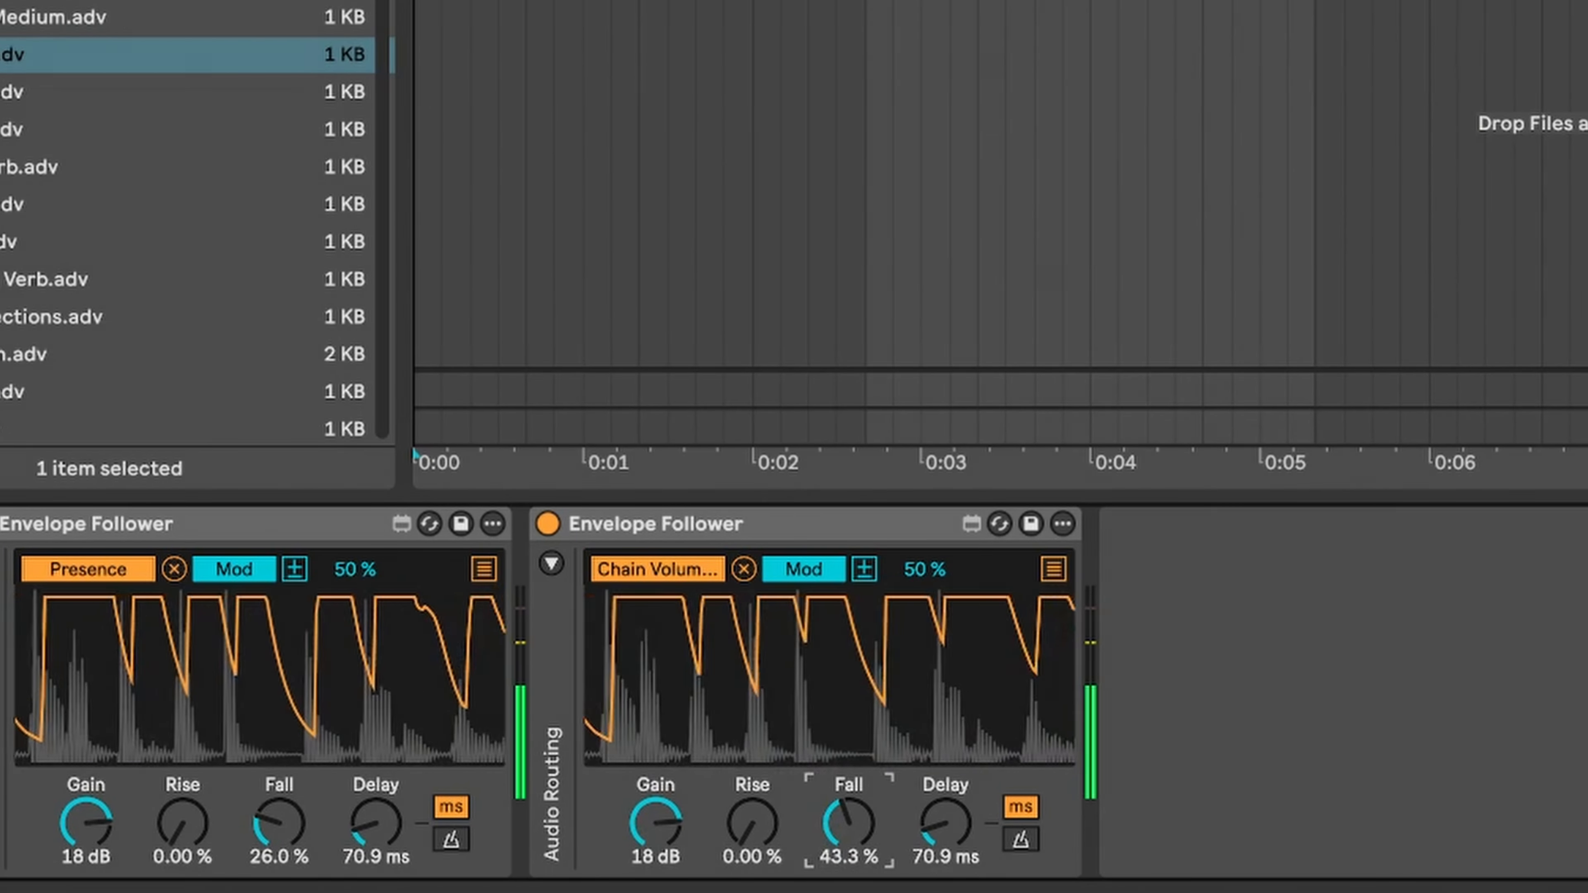
left_click_drag(655, 823, 724, 822)
left_click_drag(945, 832, 945, 854)
left_click_drag(725, 836, 726, 829)
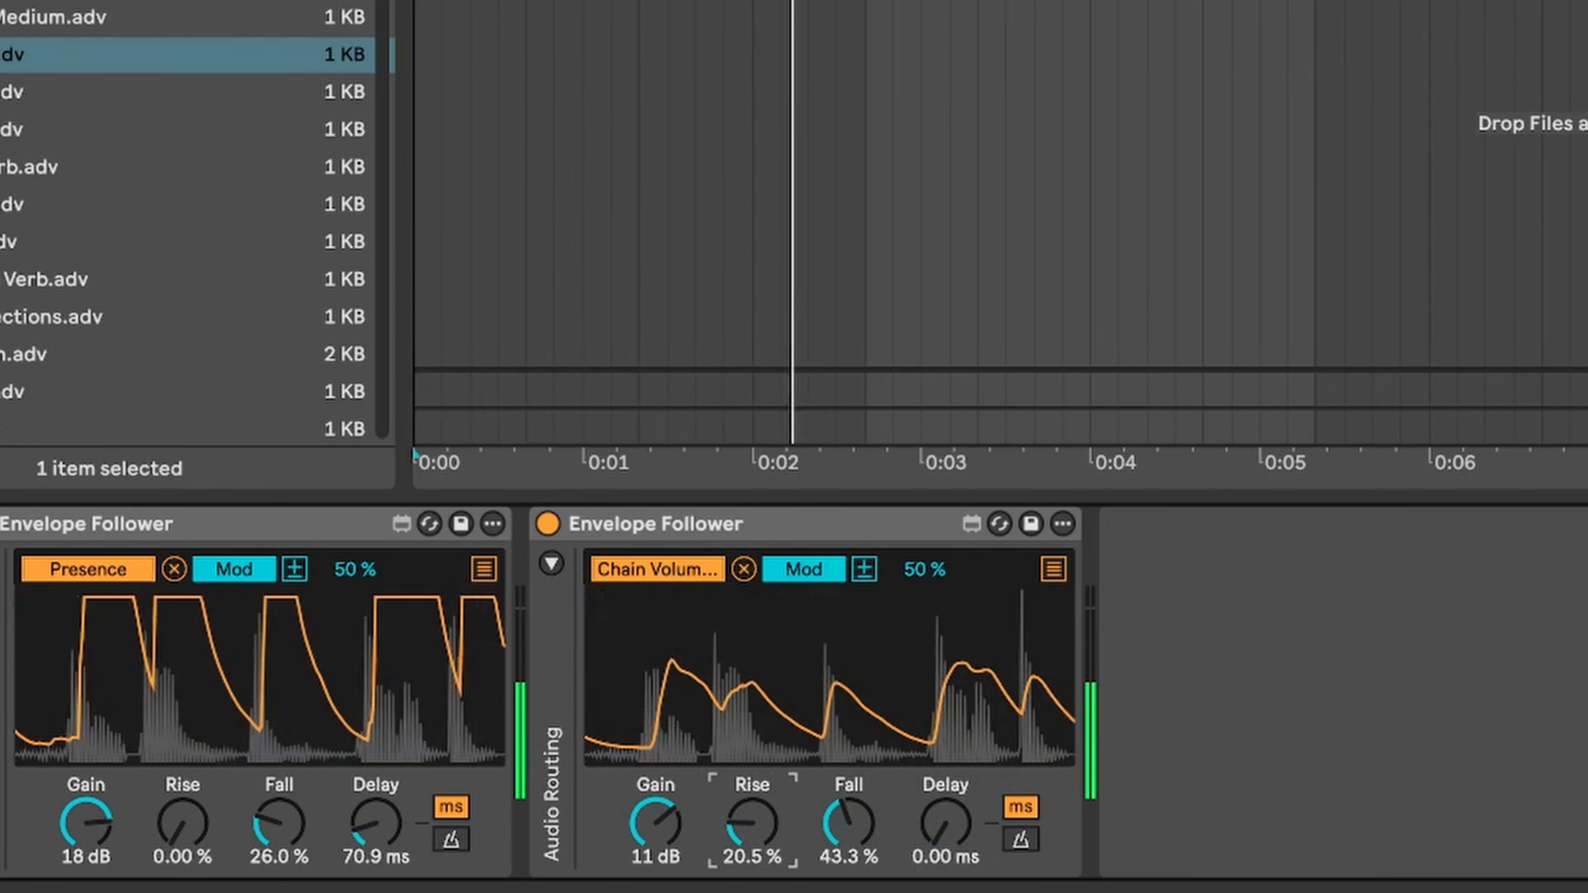
left_click_drag(849, 832, 849, 820)
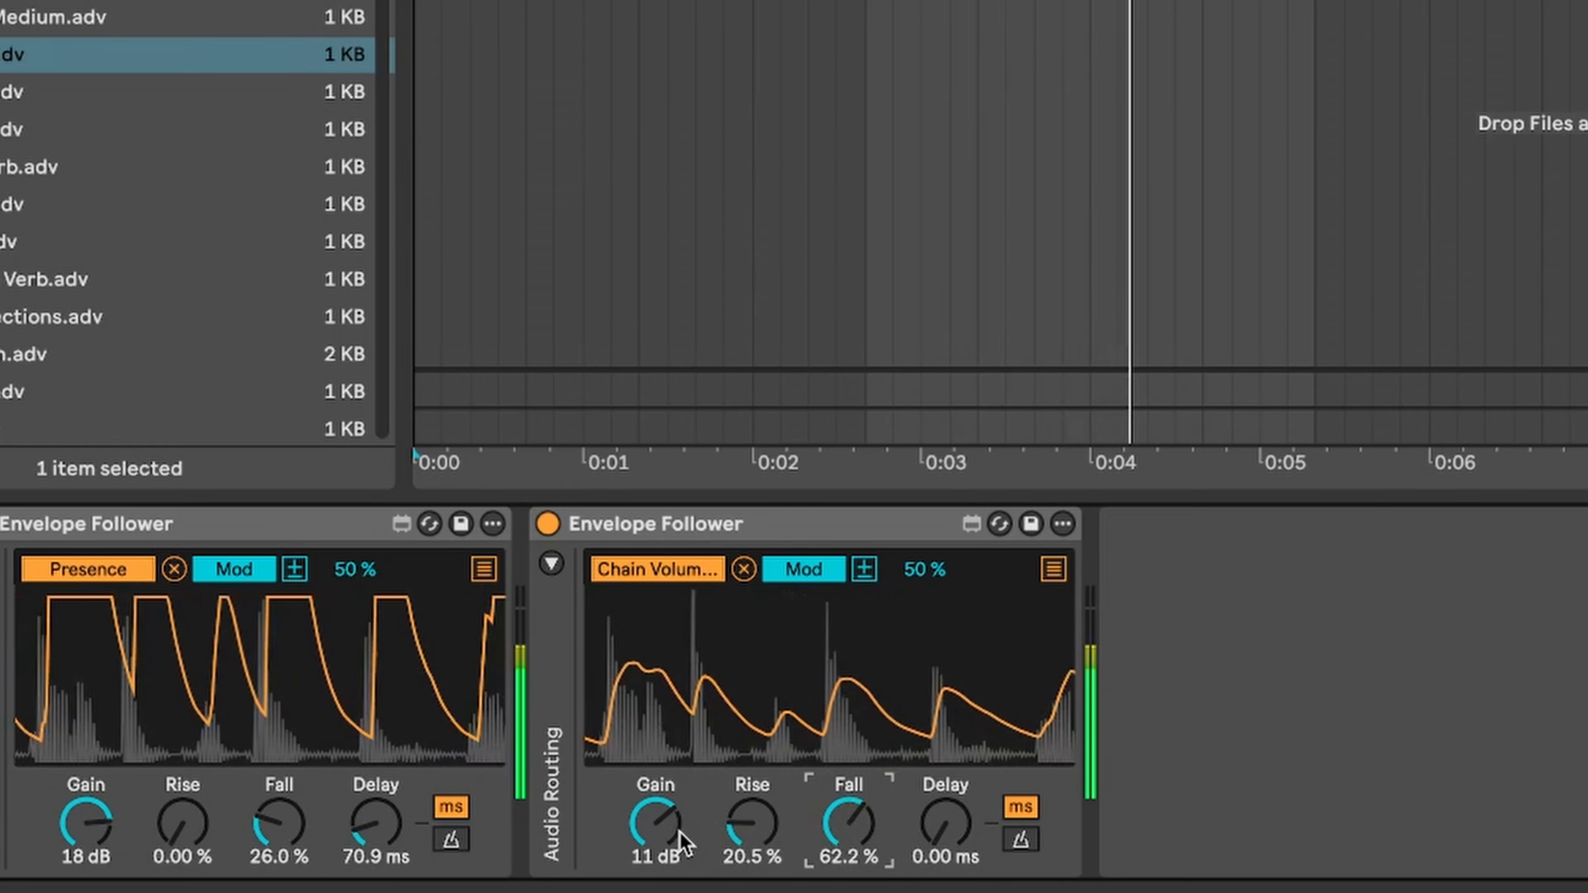
left_click_drag(682, 838, 681, 831)
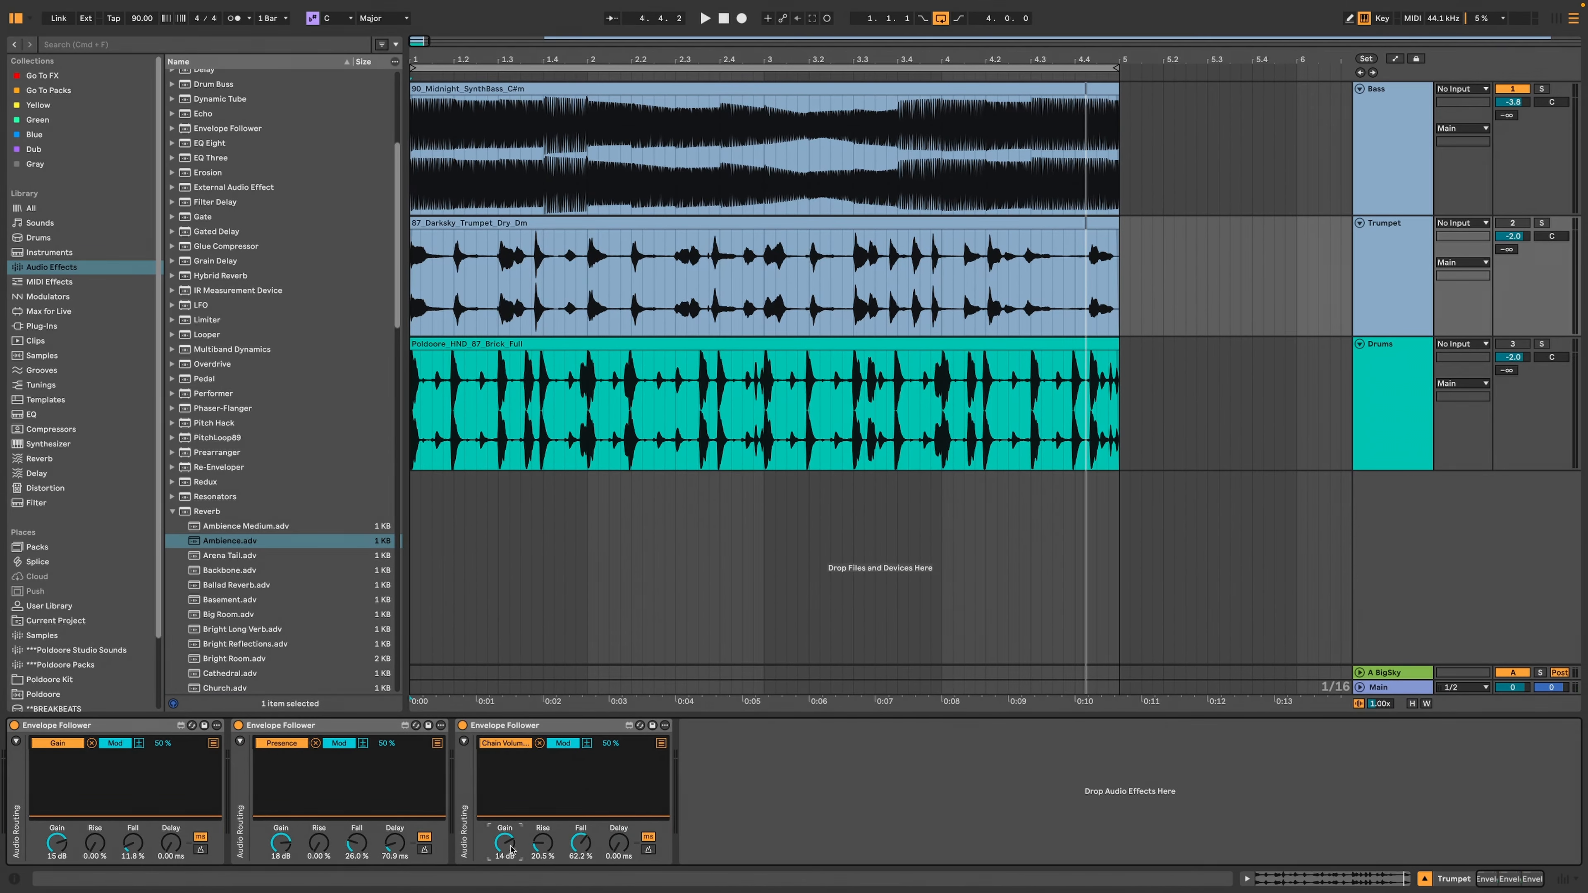
Step: Add Echo as a parallel chain in the Bass track's rack, with an unsynced 8.48 ms delay, 89% feedback and 100% wet
left_click(1409, 184)
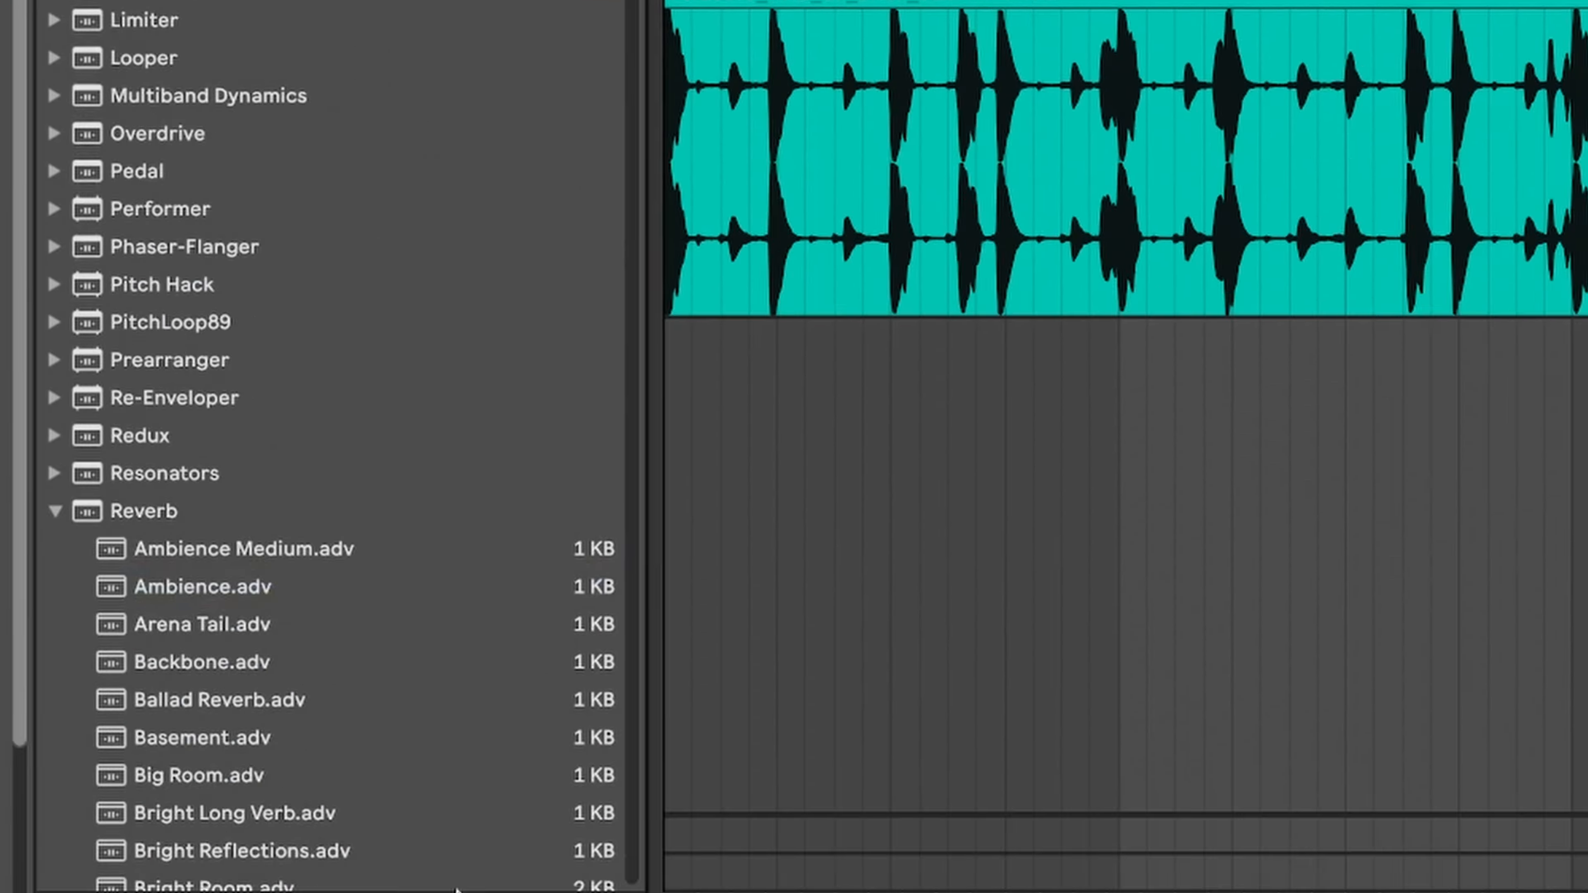
left_click_drag(456, 888, 270, 772)
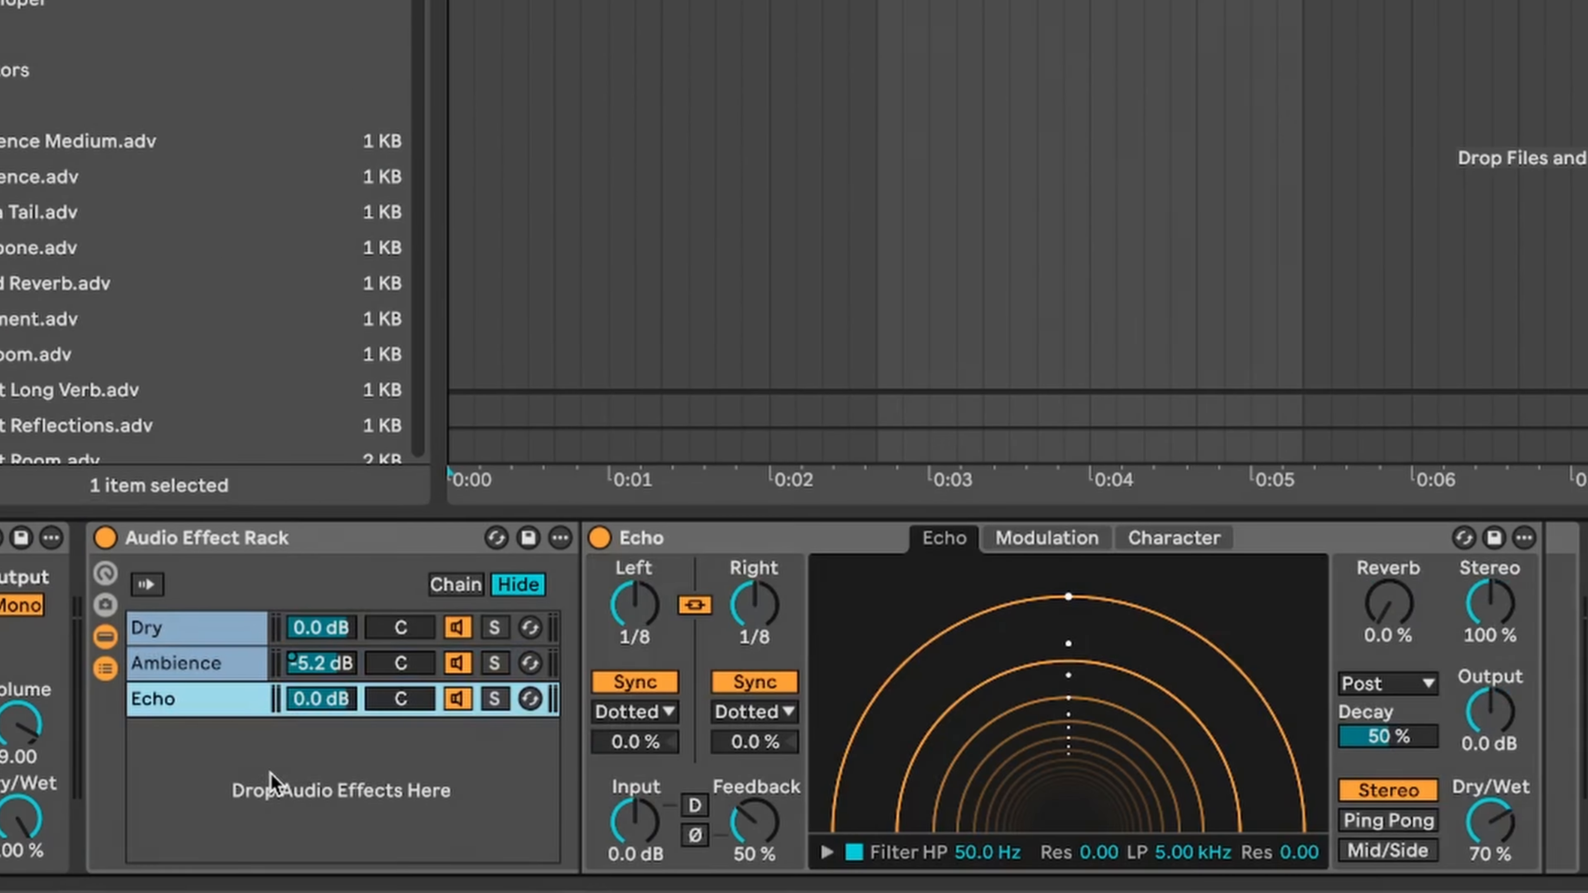
left_click_drag(1490, 823, 1491, 732)
left_click(756, 682)
left_click_drag(755, 605, 755, 657)
left_click_drag(754, 828, 754, 785)
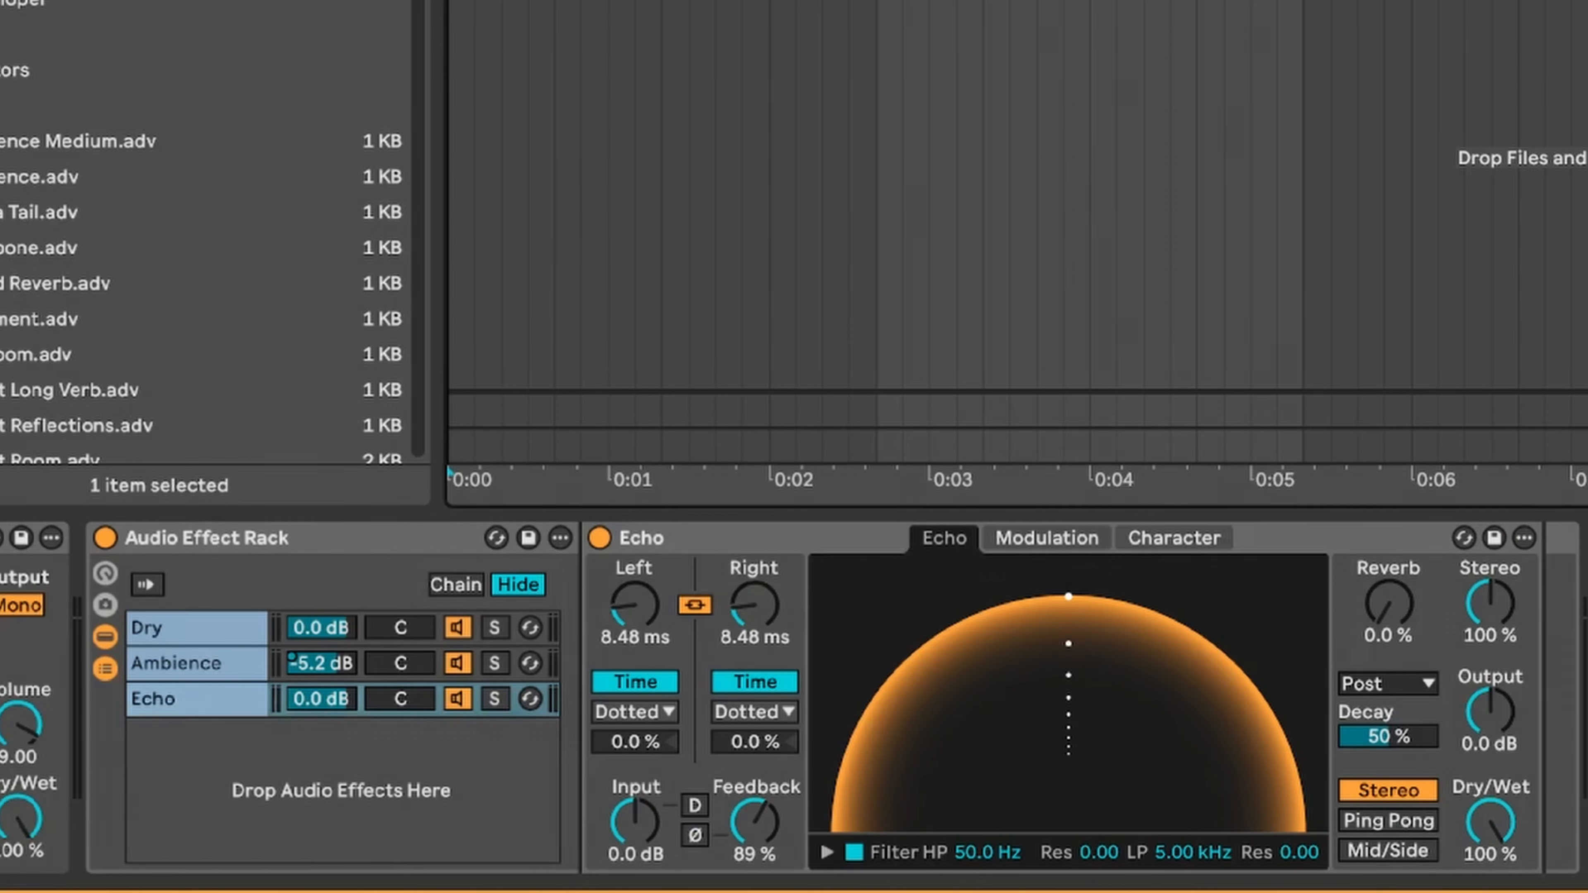
Step: Solo the Echo chain during playback and set its filter to 369 Hz HP and 7.57 kHz LP, Ping Pong mode and 4.17 ms delay
left_click(494, 698)
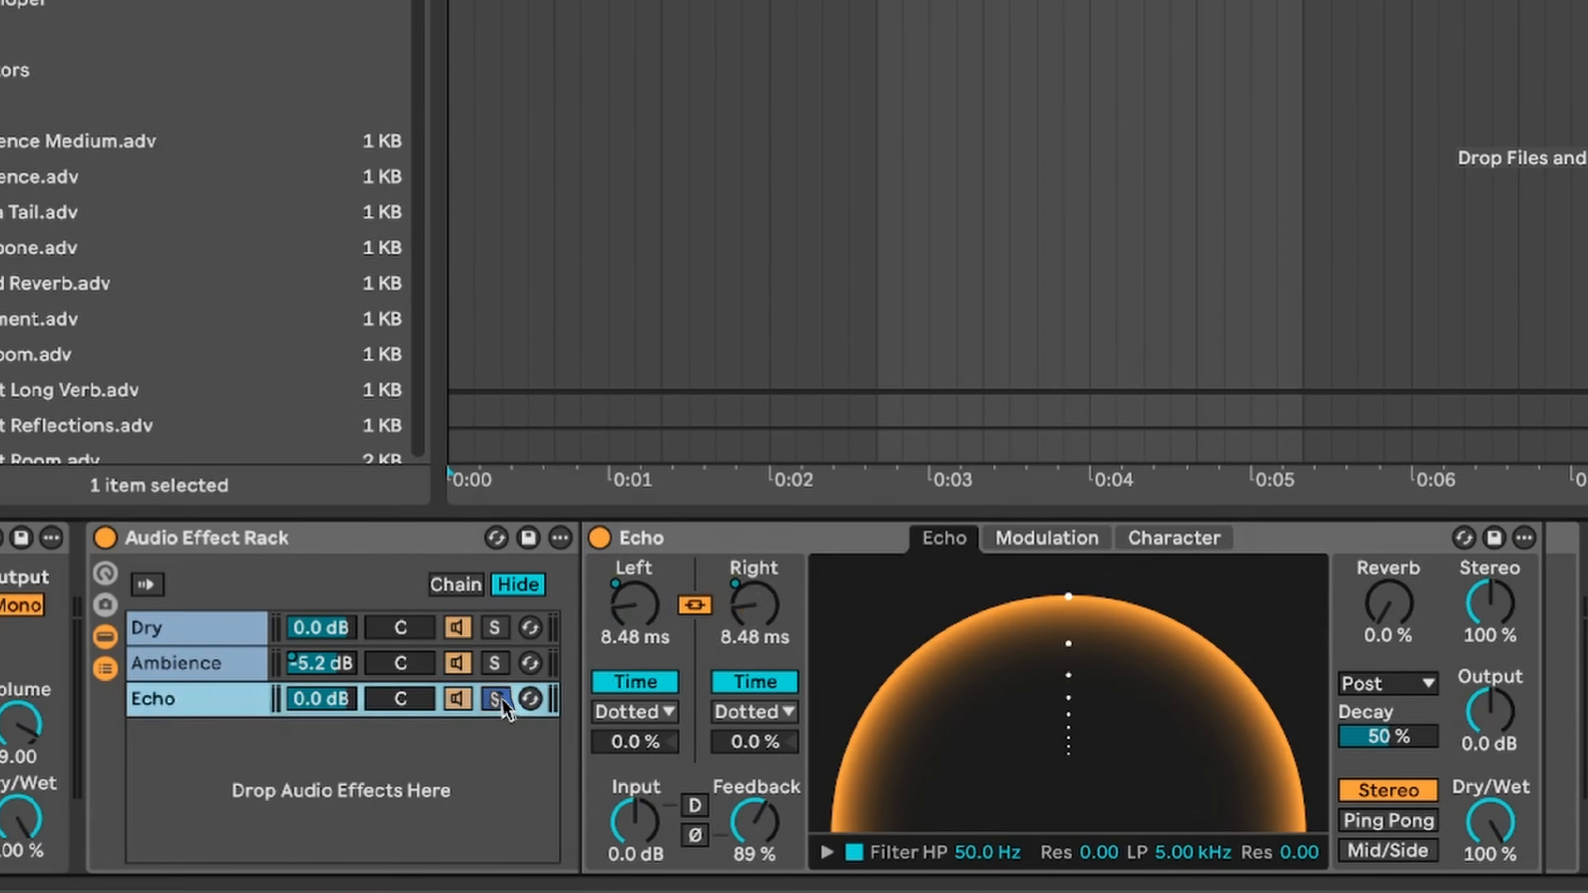
key("space")
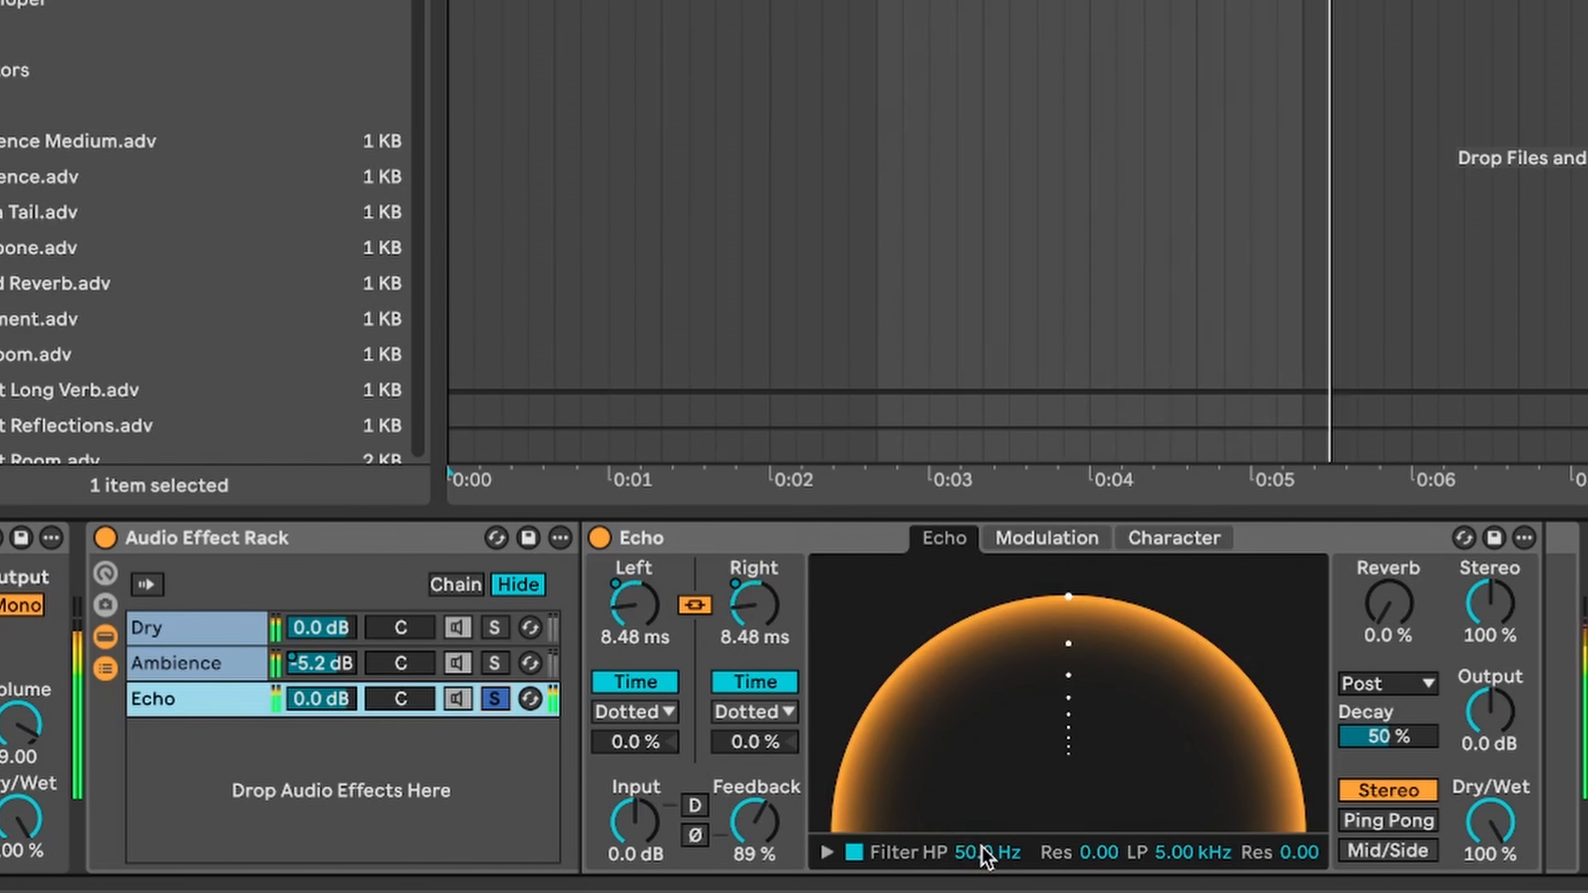
left_click_drag(986, 856, 987, 839)
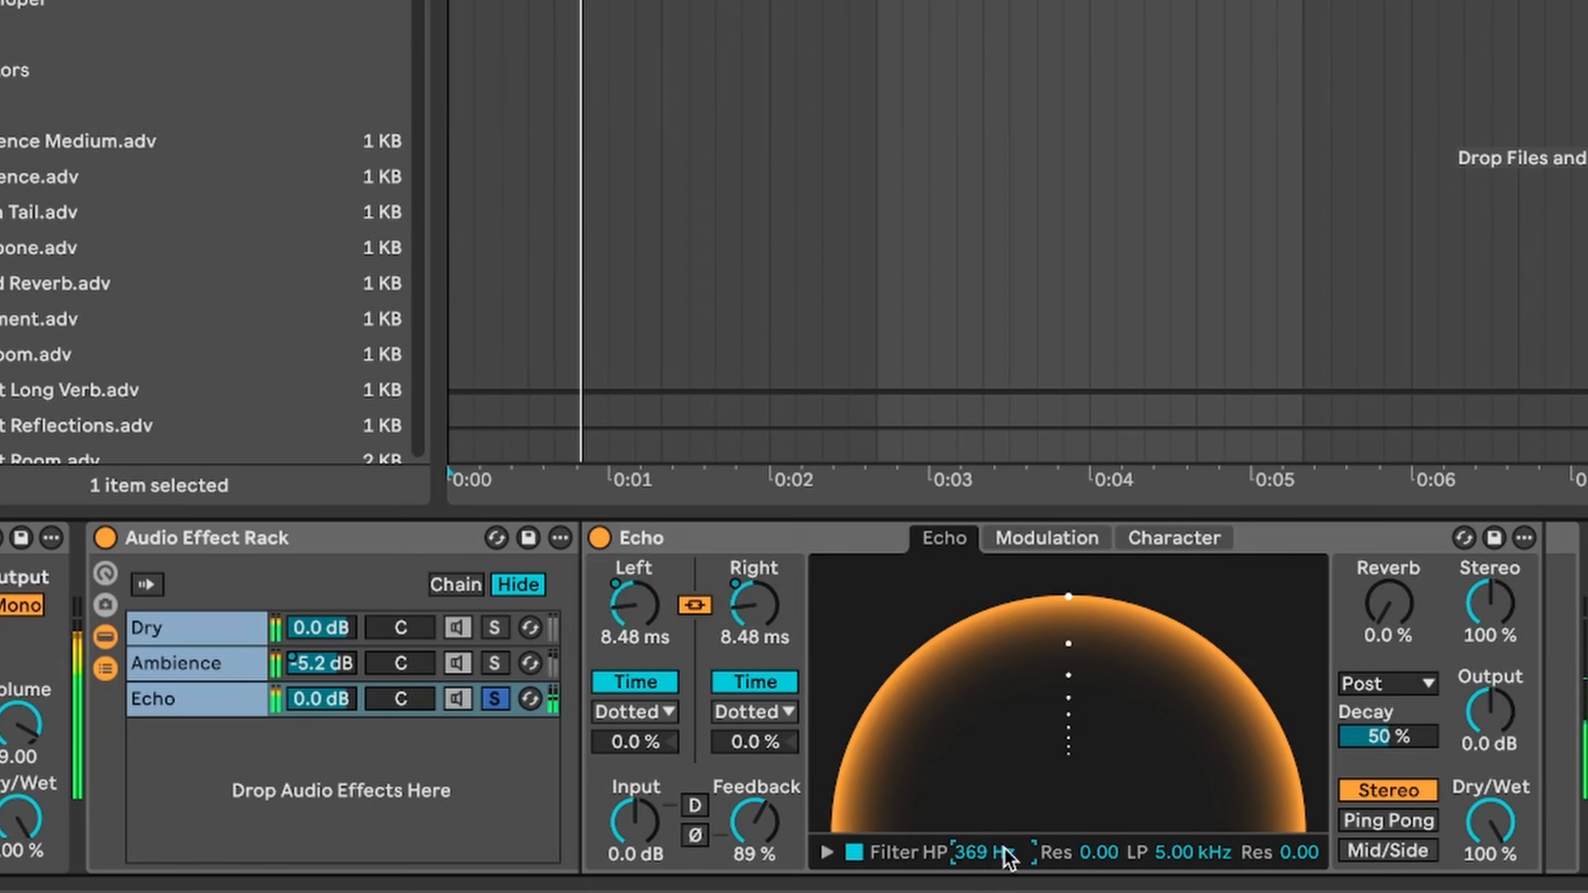
left_click_drag(1191, 854, 1191, 826)
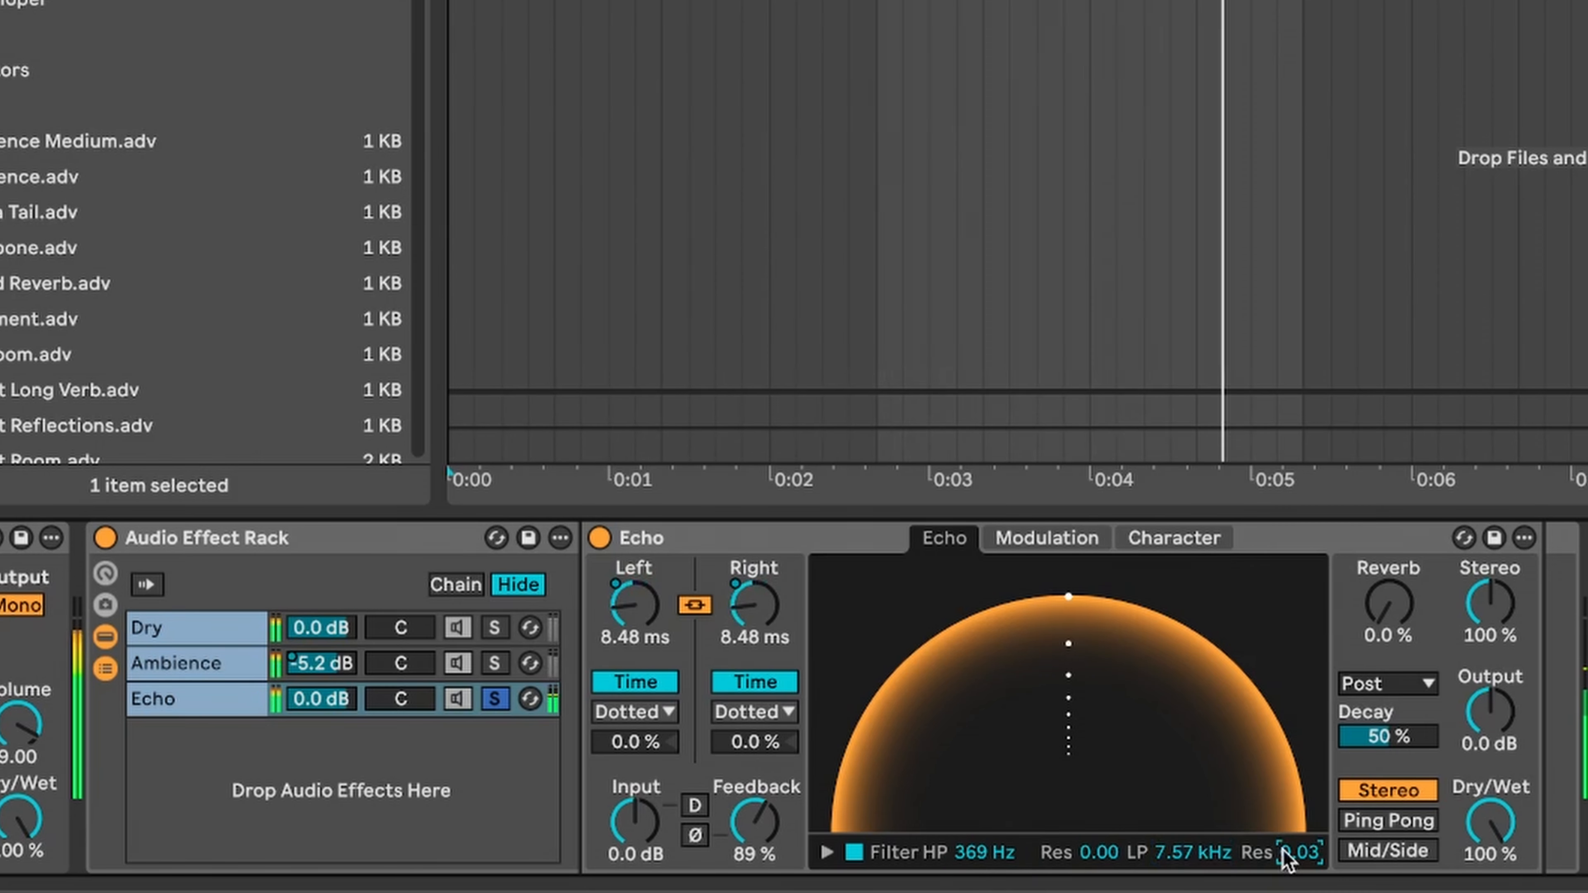
left_click(1352, 832)
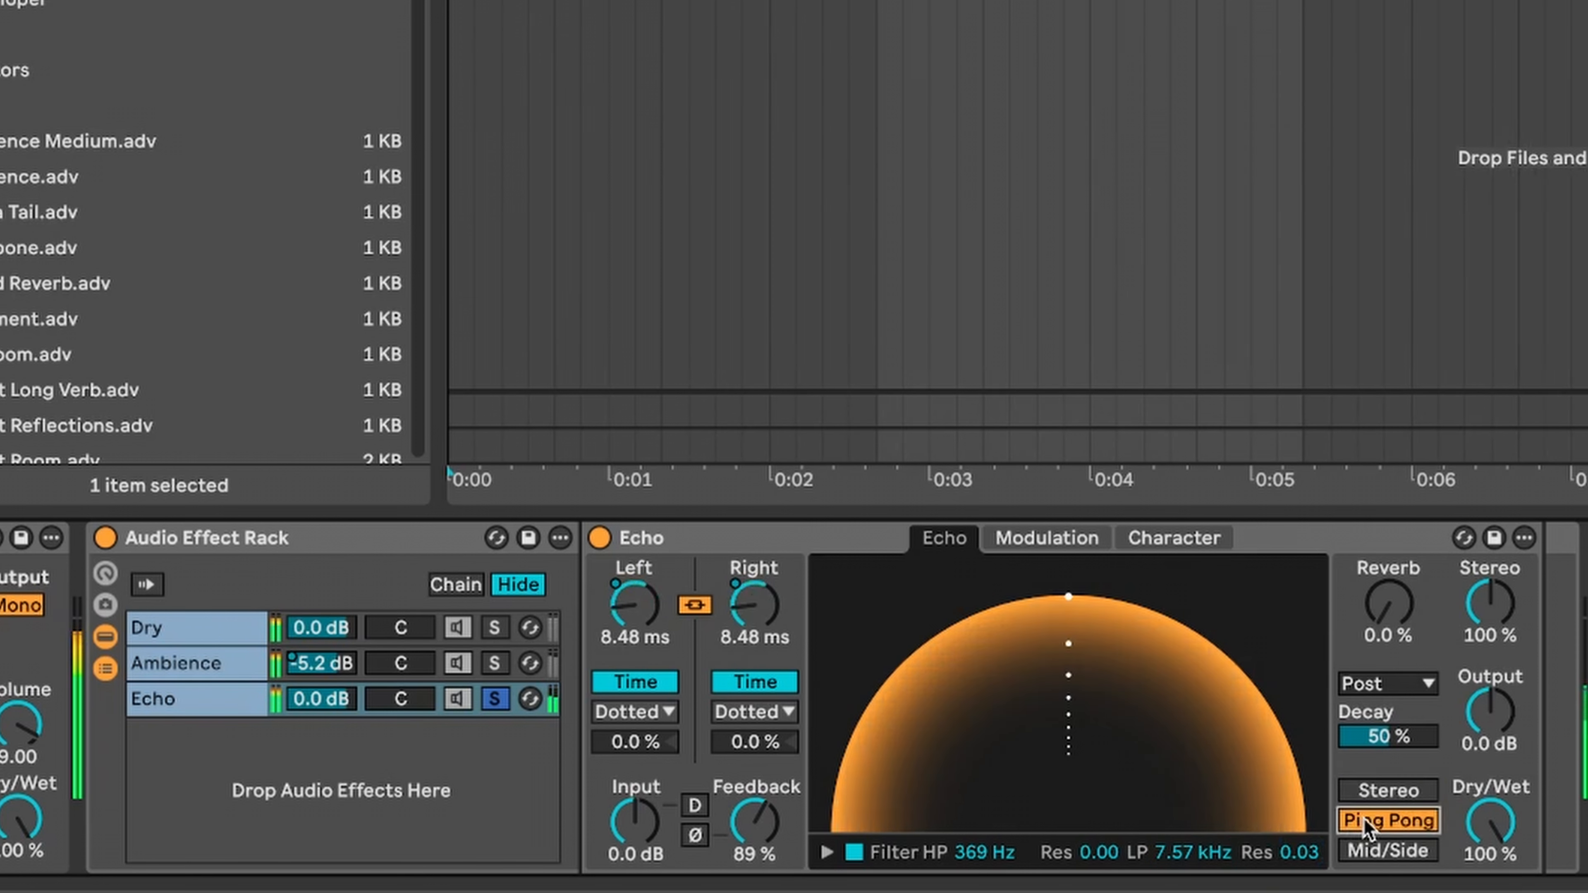
left_click_drag(764, 648, 764, 691)
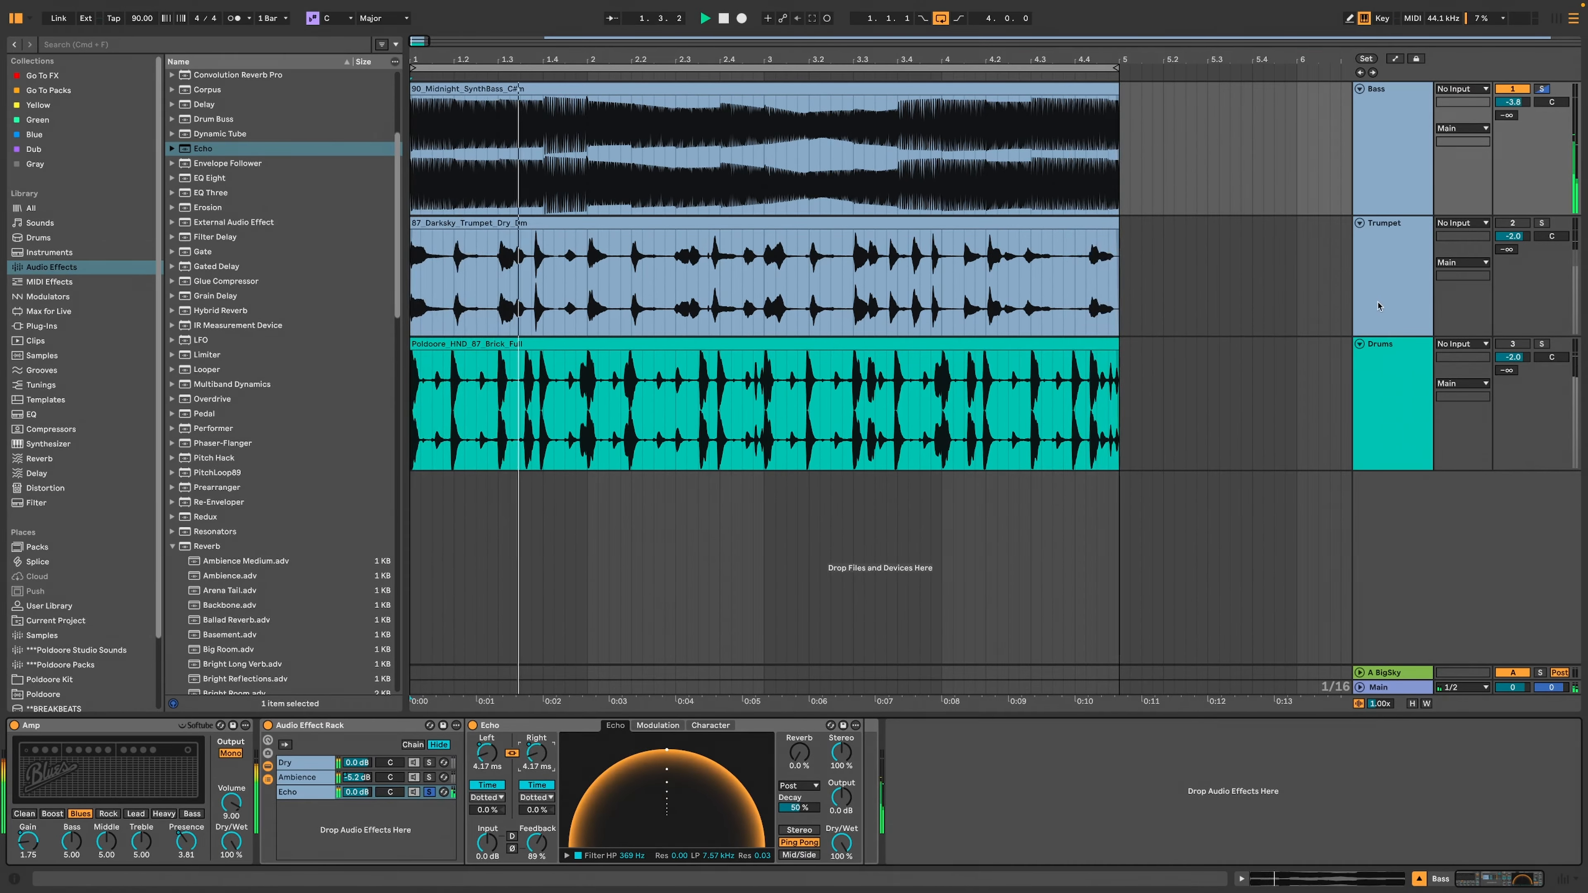
Step: Duplicate the Trumpet's last Envelope Follower, map the copy to Echo's left delay time, and set 6.5 dB gain, 0% rise and 35.4% fall
left_click(1379, 306)
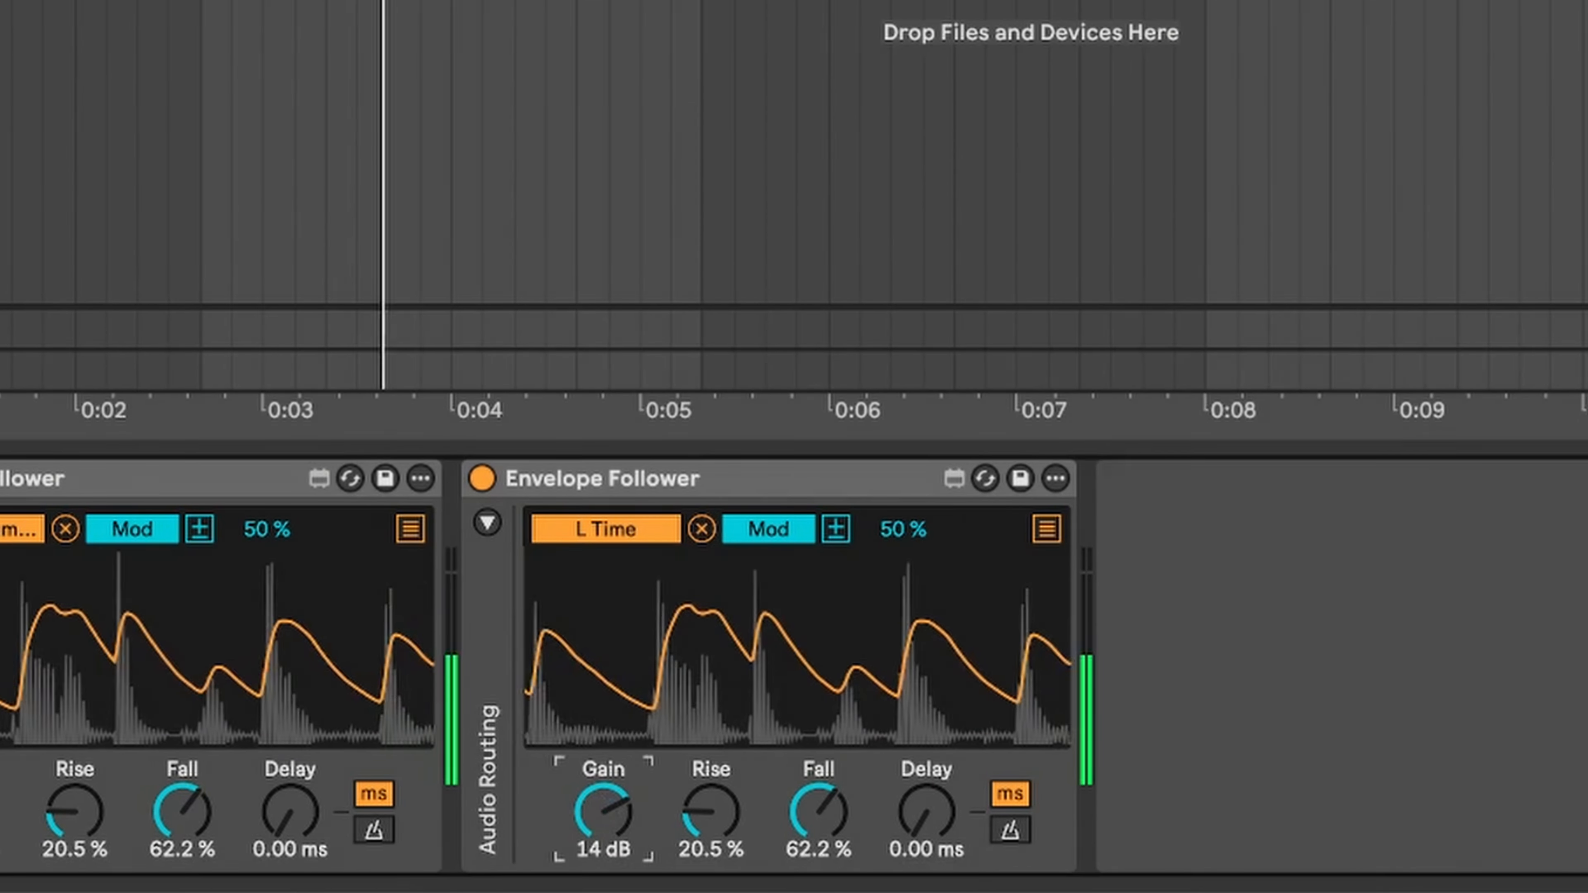
mouse_move(603, 812)
left_mouse_down()
mouse_move(604, 836)
mouse_move(604, 819)
left_mouse_up()
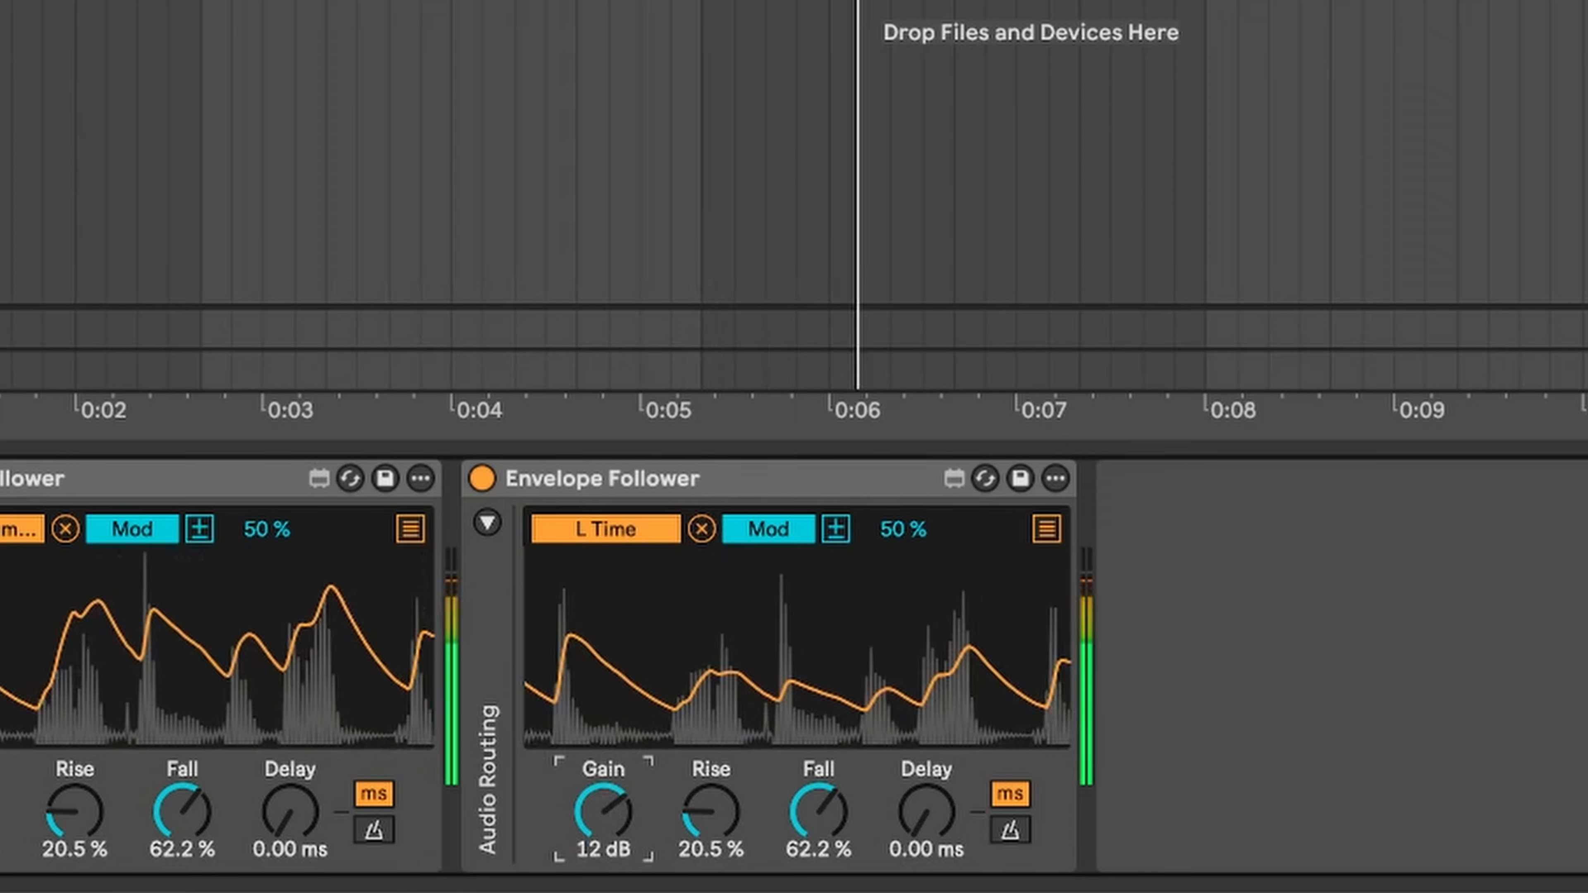
left_click_drag(828, 808, 828, 824)
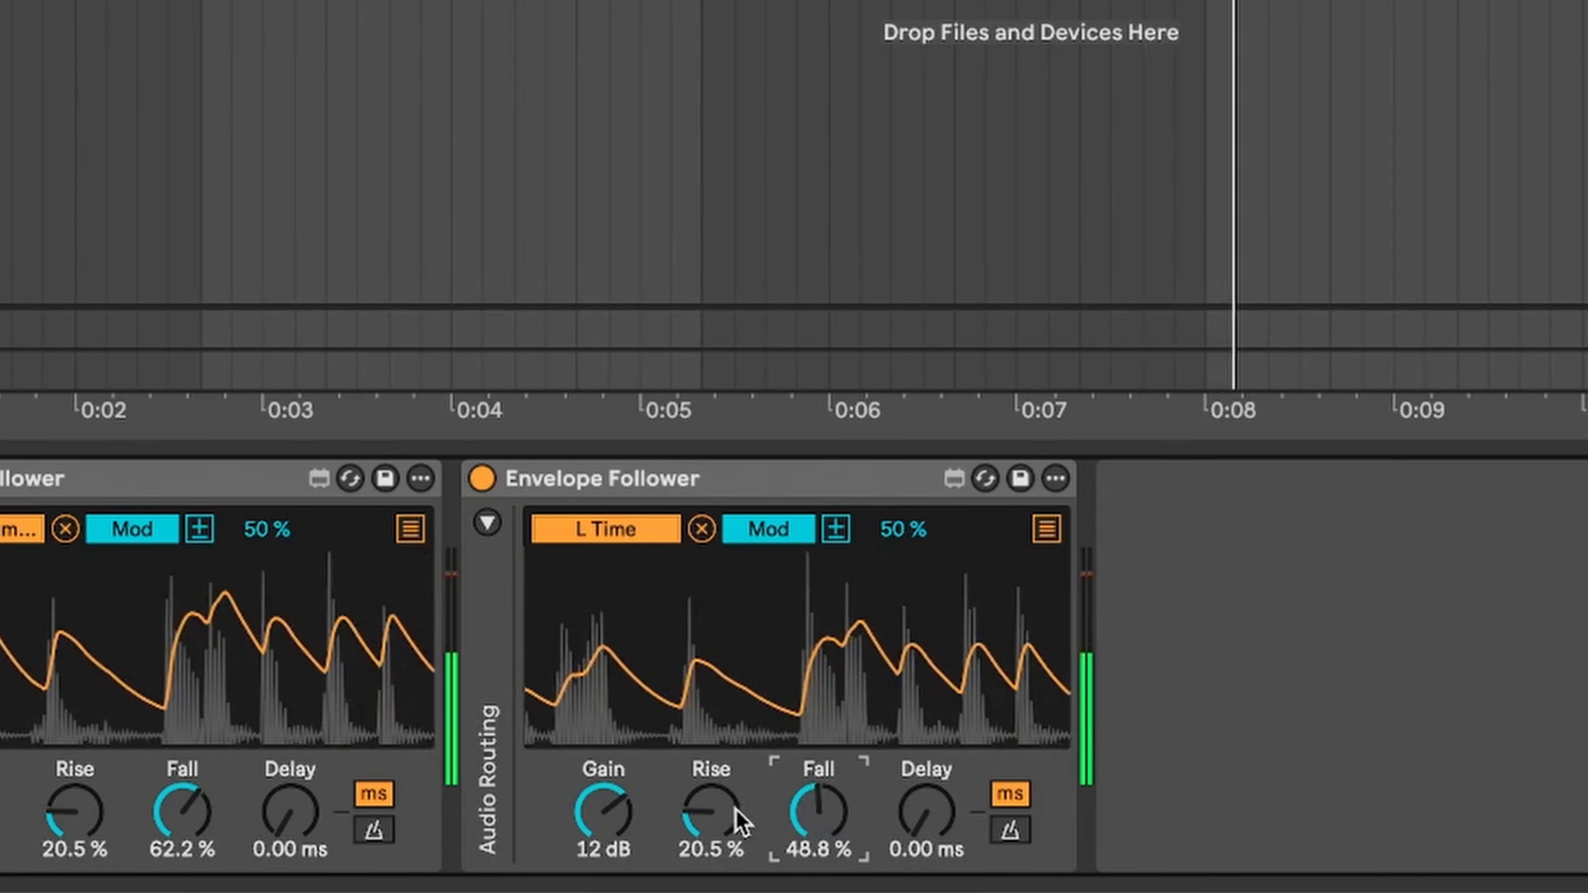
left_click_drag(711, 812, 711, 838)
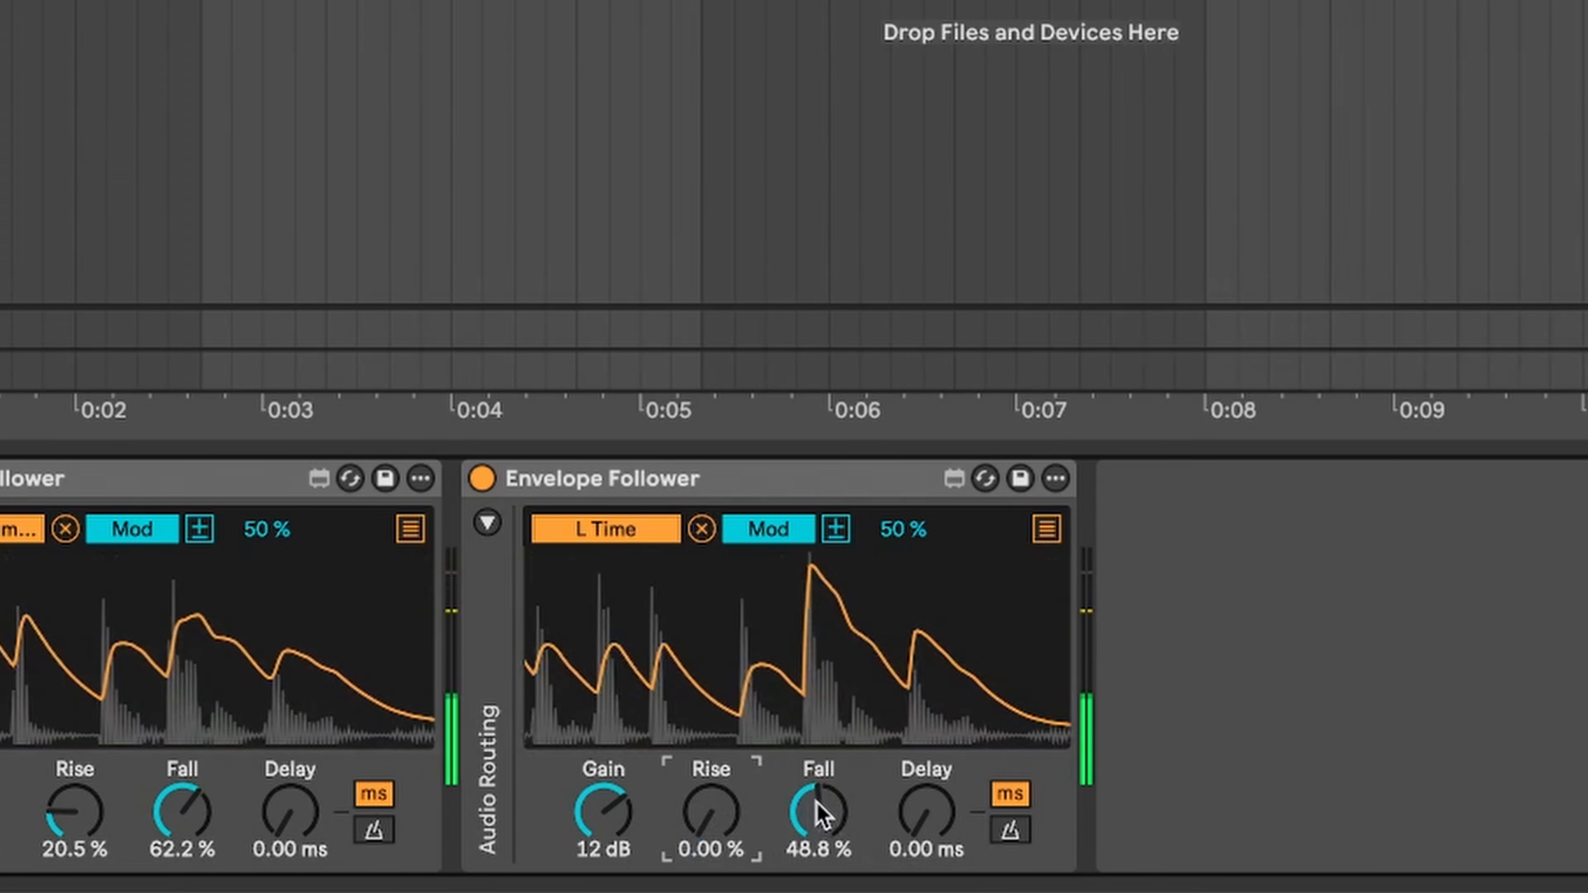
left_click_drag(818, 811, 818, 832)
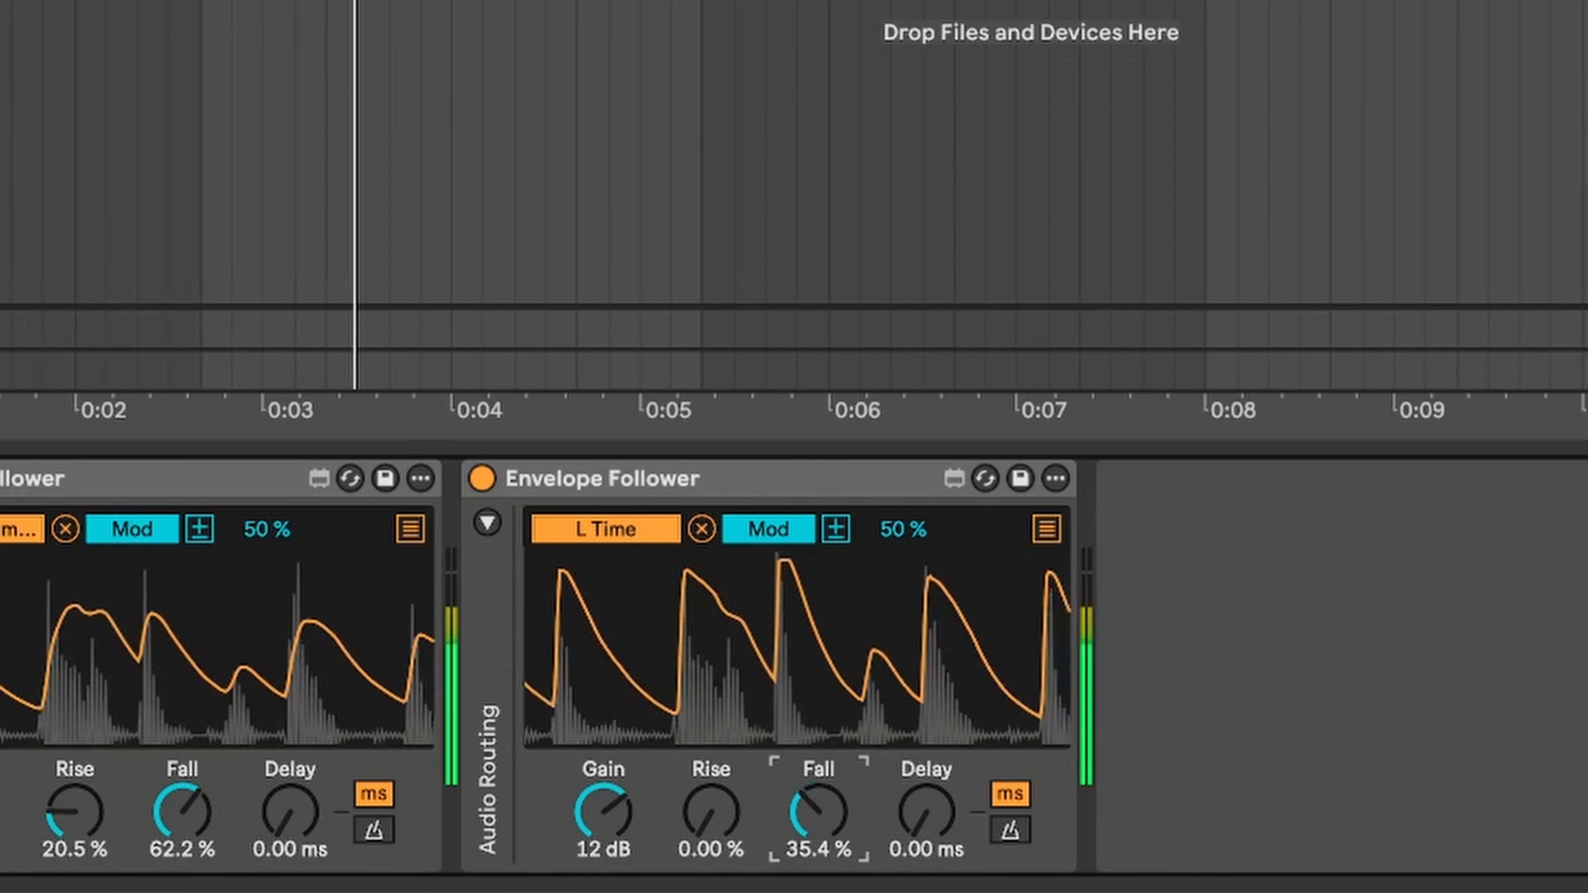
left_click_drag(622, 810, 621, 832)
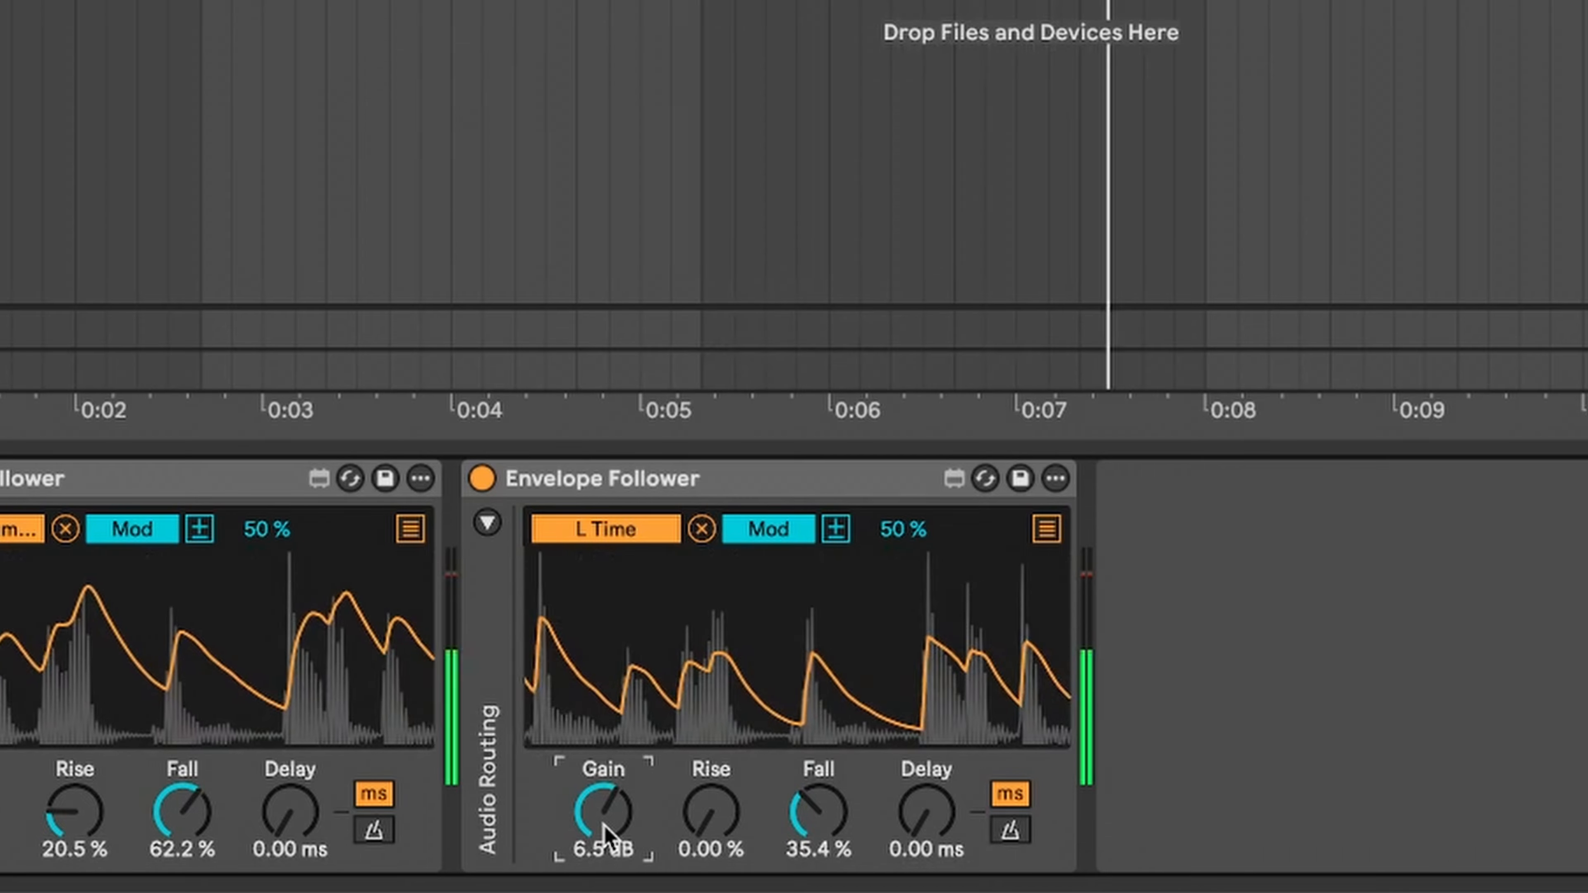
left_click_drag(919, 829, 919, 819)
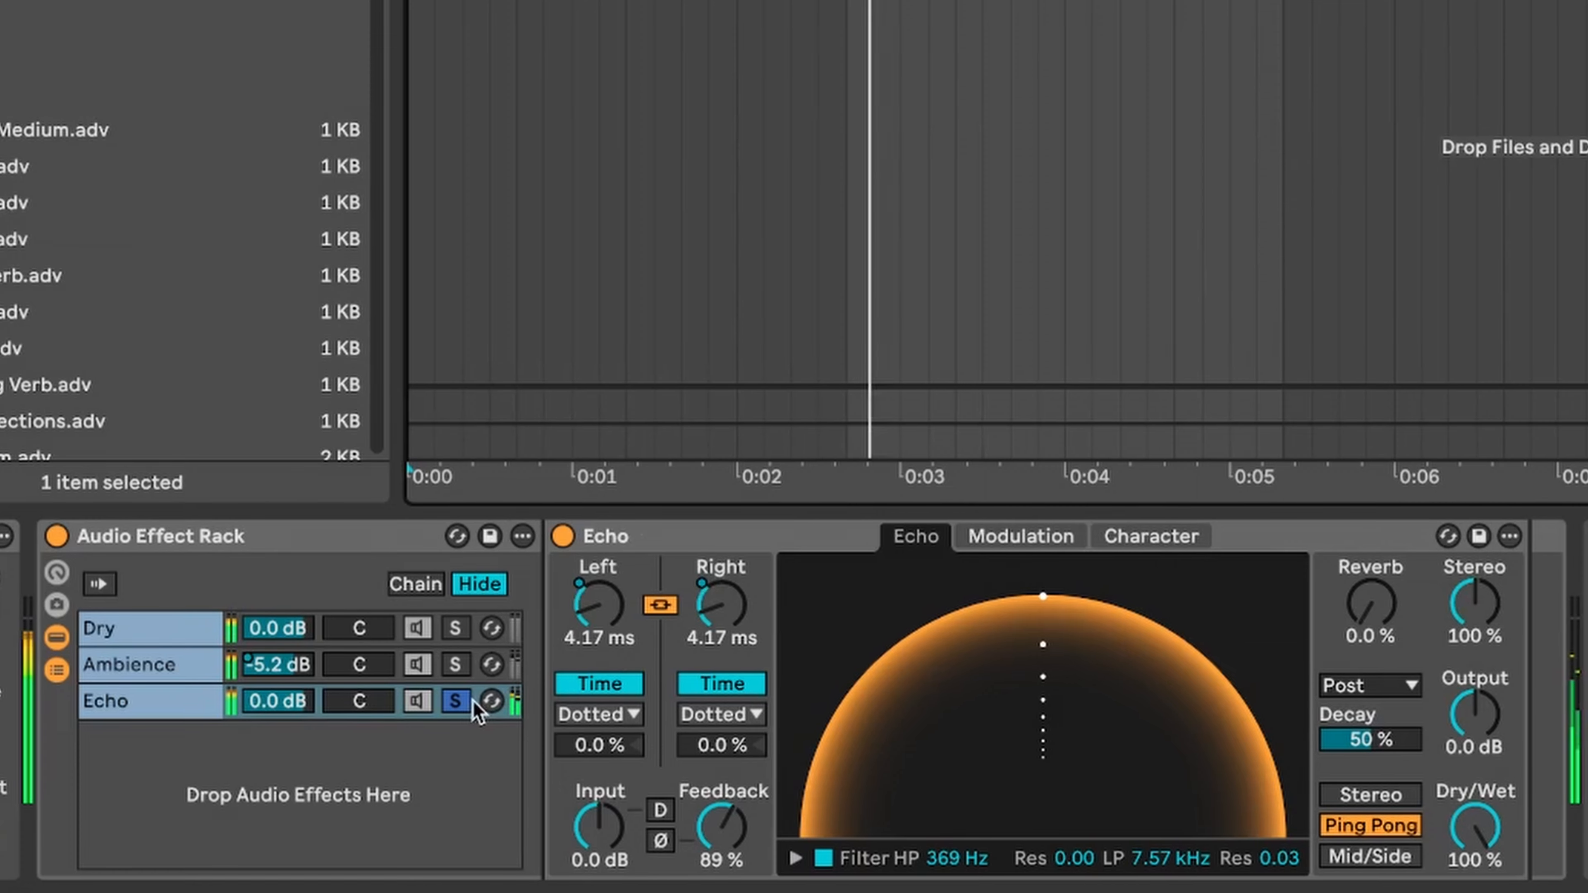
Step: Unsolo the Echo chain and balance the rack with Echo at -1.5 dB and Ambience at -7.4 dB
left_click(455, 701)
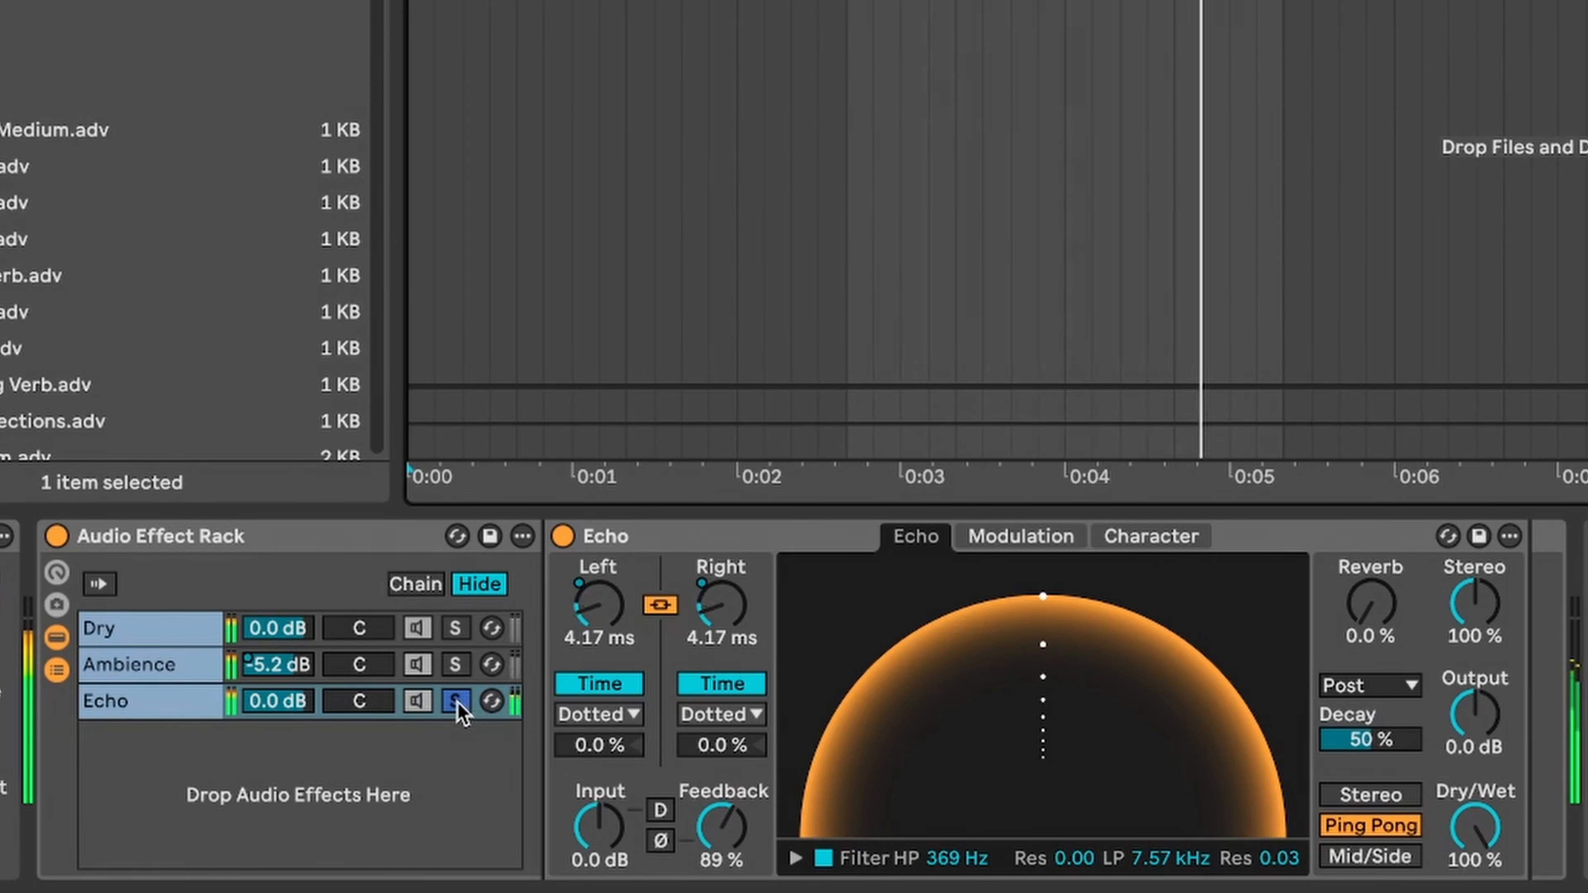
left_click_drag(307, 710, 292, 675)
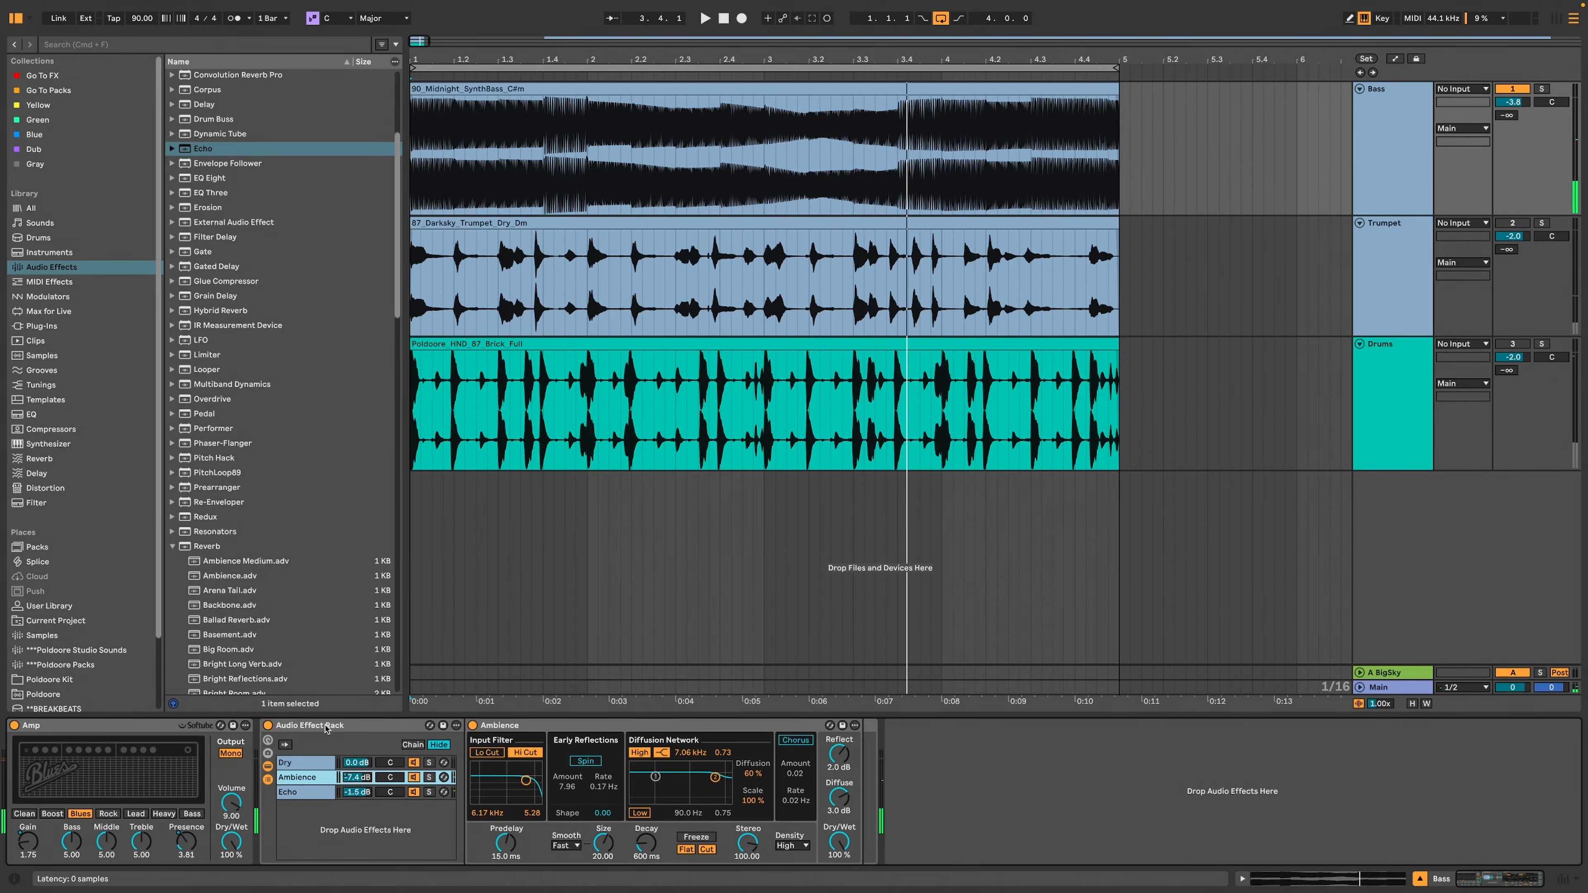
Step: Group the Bass track's Amp and Audio Effect Rack into one rack and play the loop with the Drums track unmuted
left_click(325, 727)
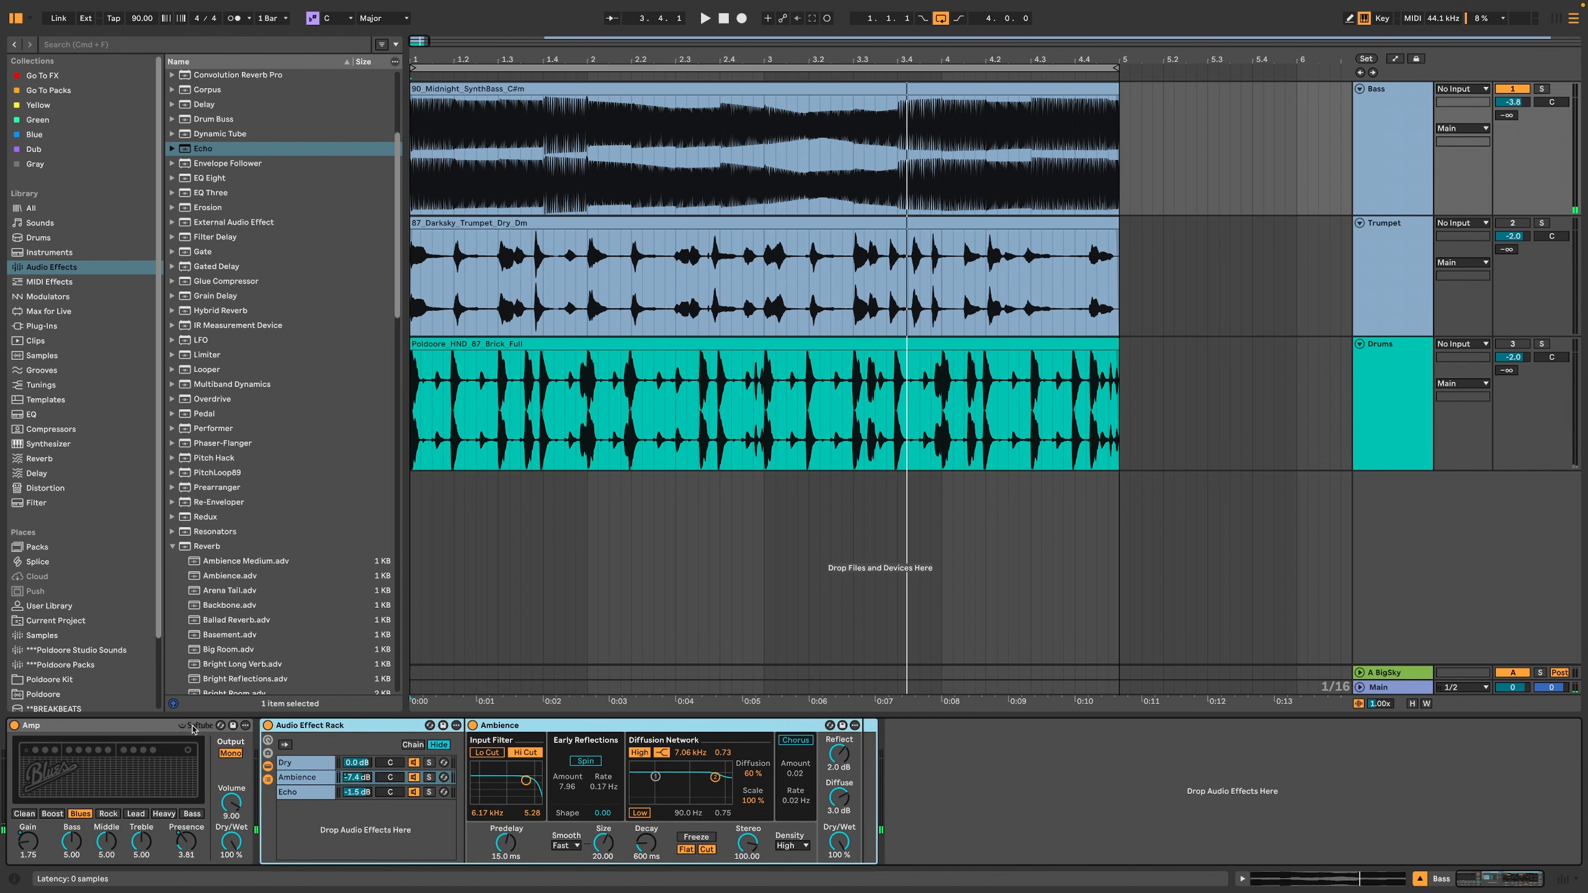
left_click(194, 730)
left_click(329, 726)
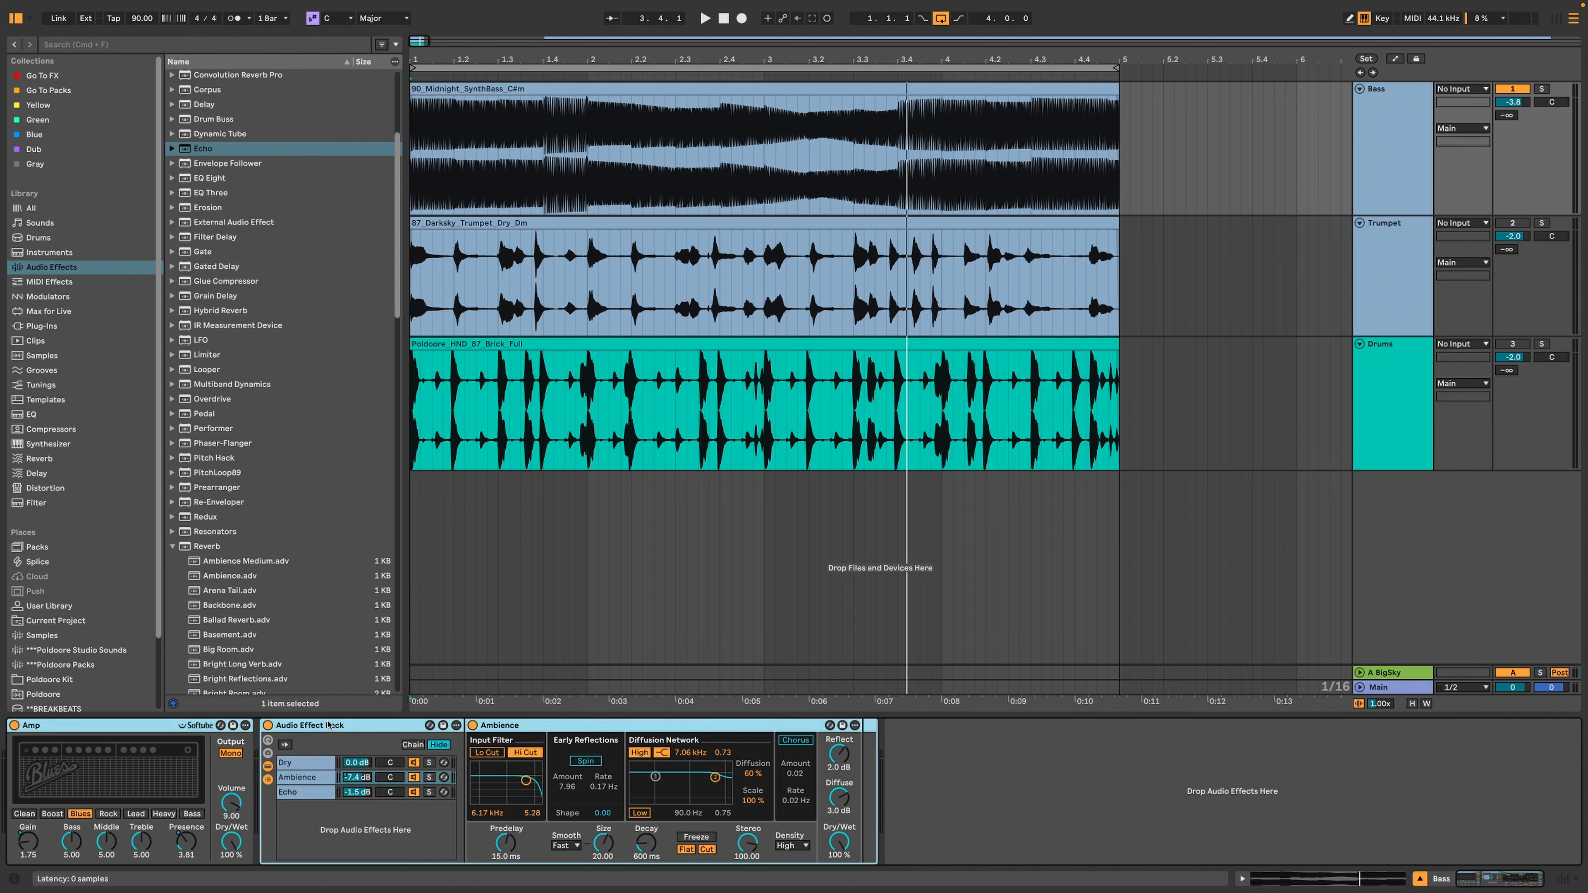
key("super+g")
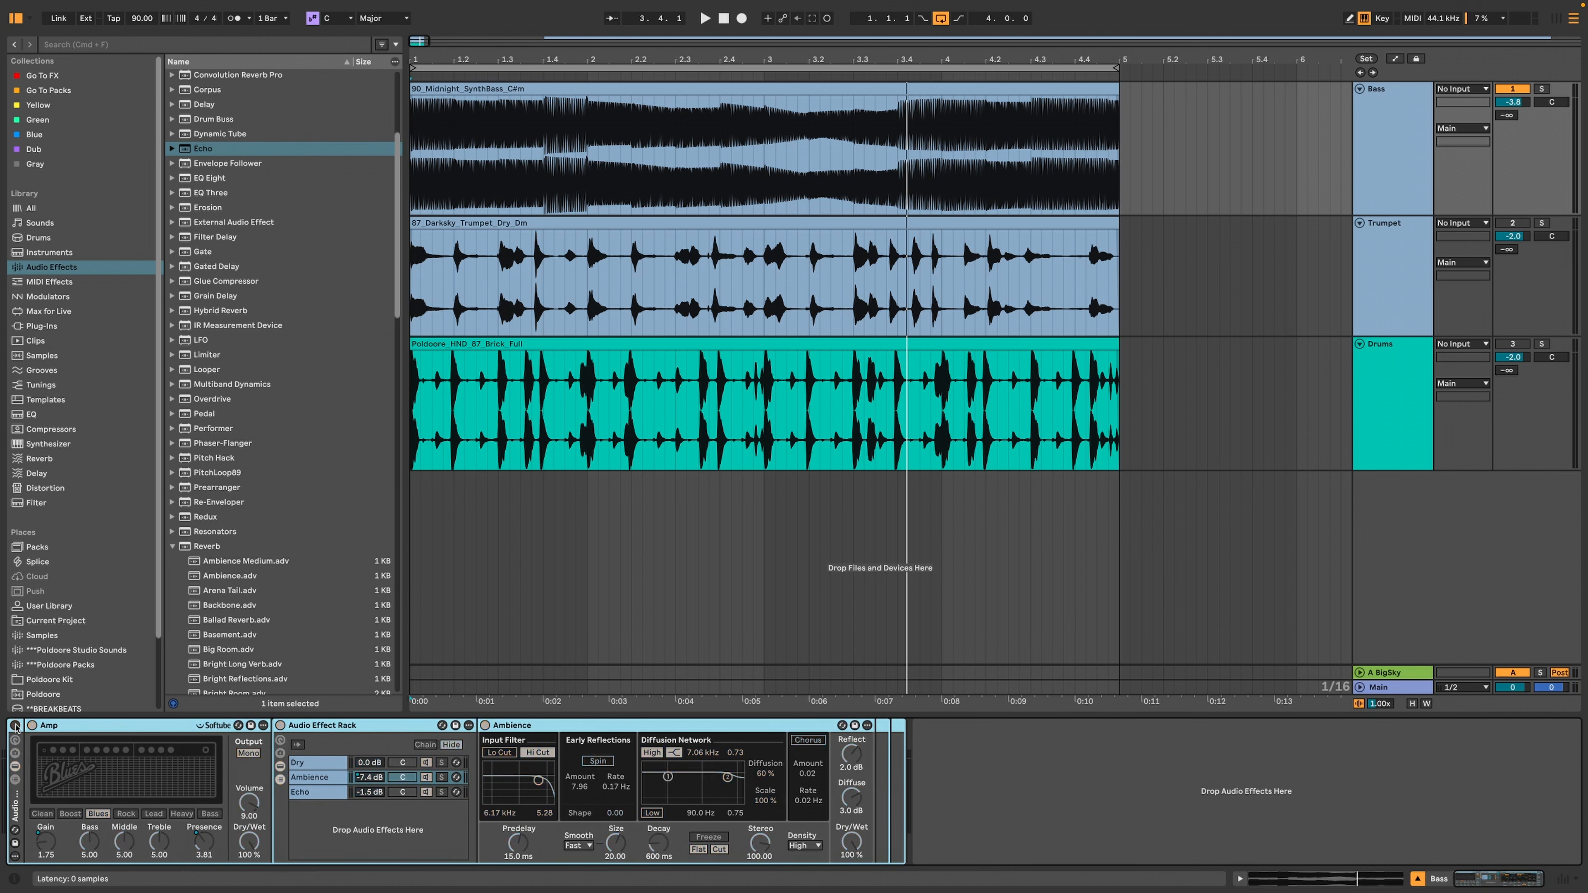
key("space")
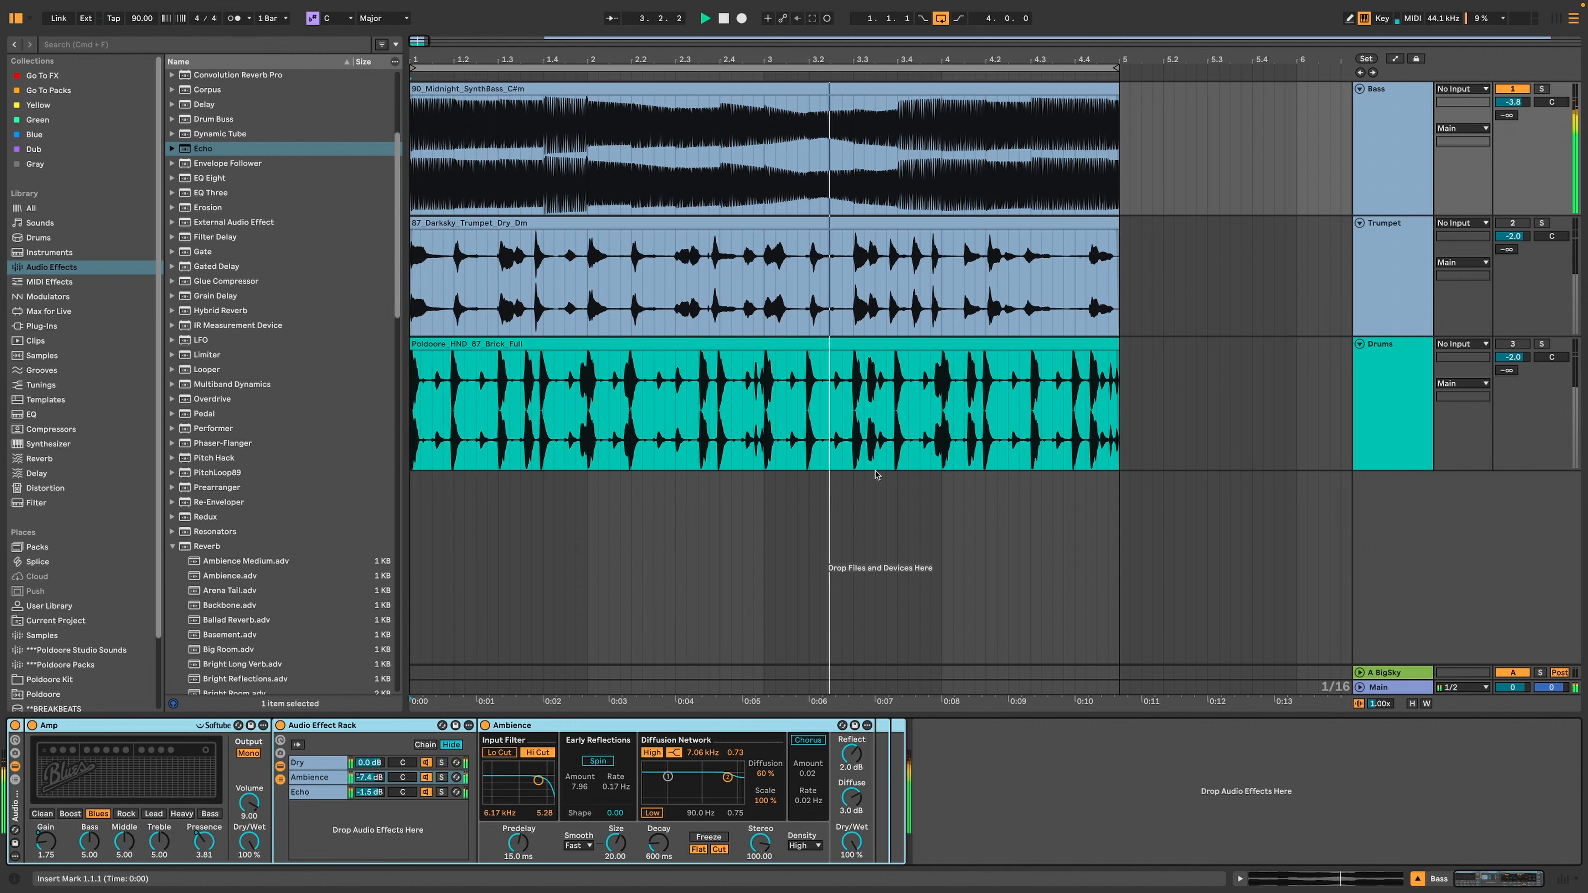
left_click(1517, 223)
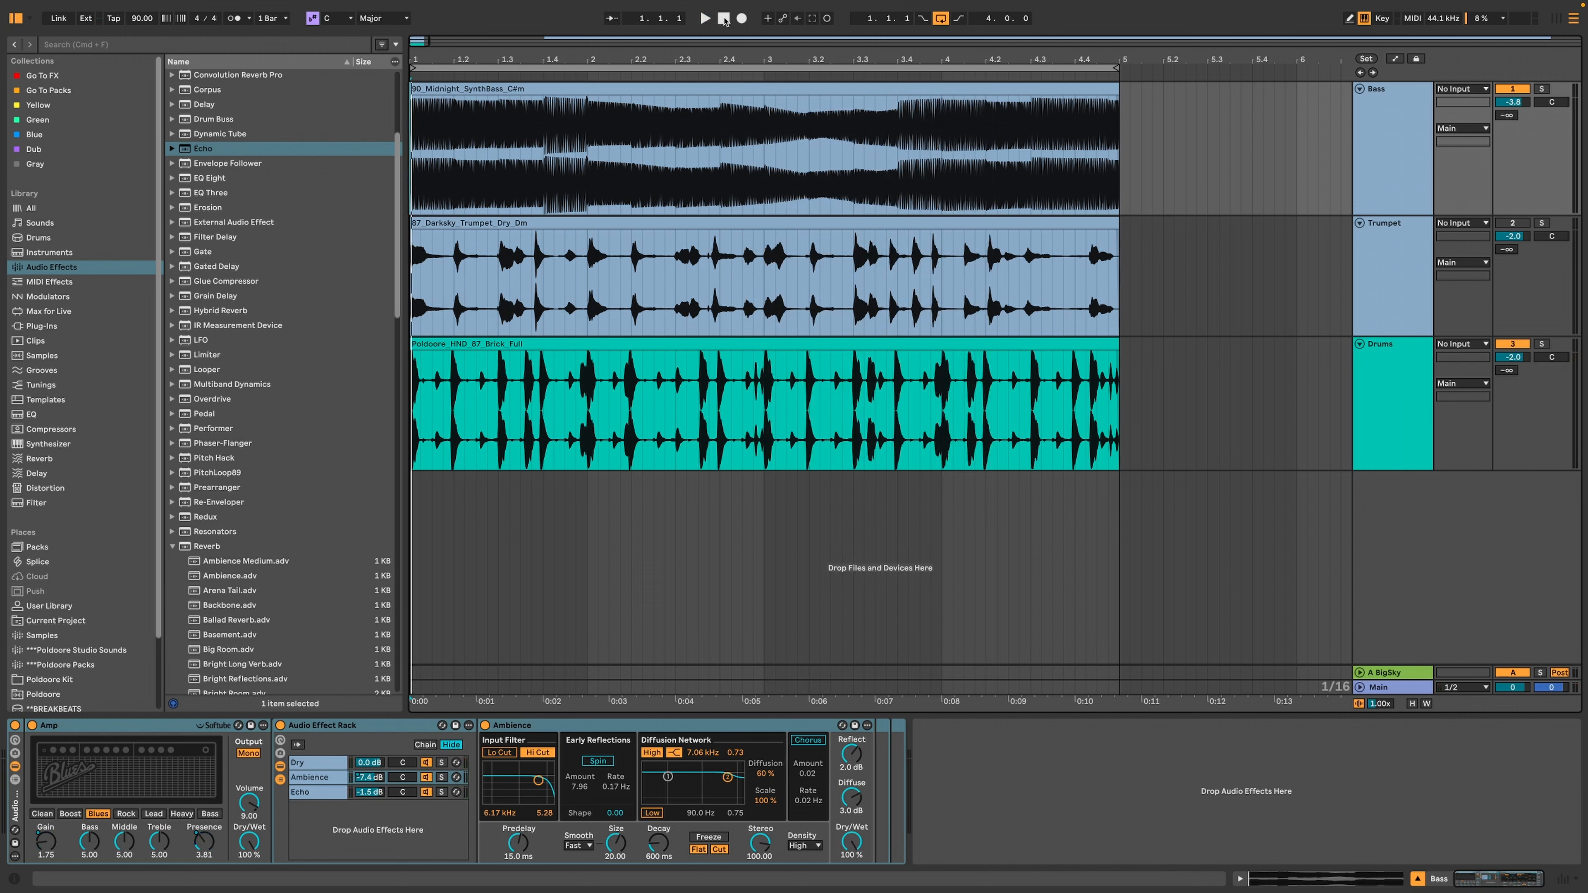
Step: Replace the Bass track's clip with the sample 90BPM - Cm - Matriarch Bass Arp Jam.wav and play it soloed
left_click(76, 650)
scroll(282, 375, "down", 4)
left_click_drag(281, 536, 418, 90)
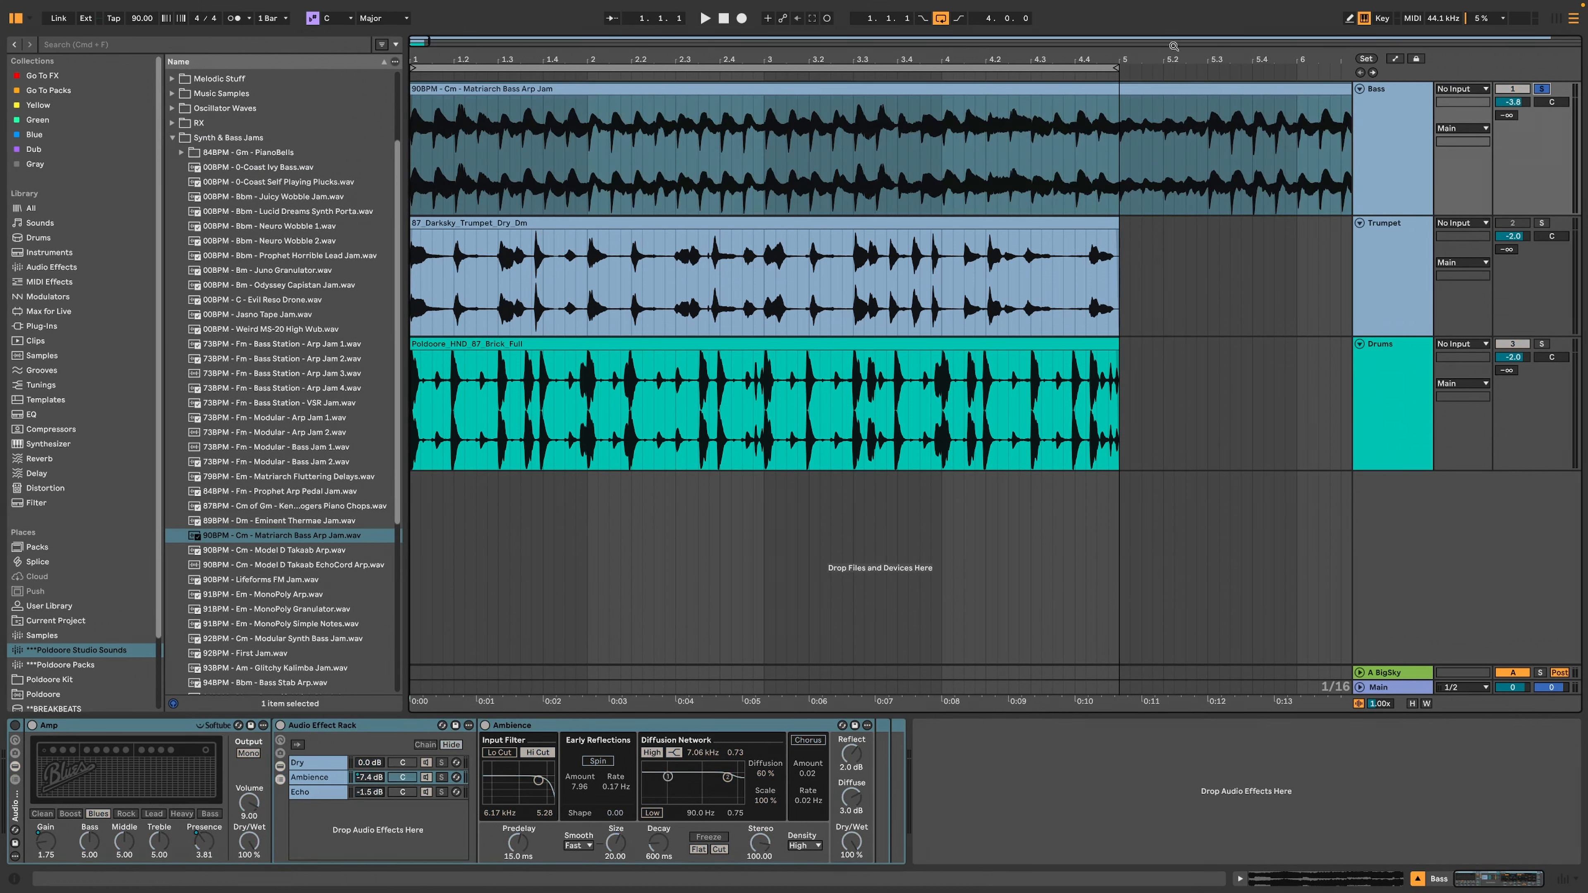
left_click(704, 18)
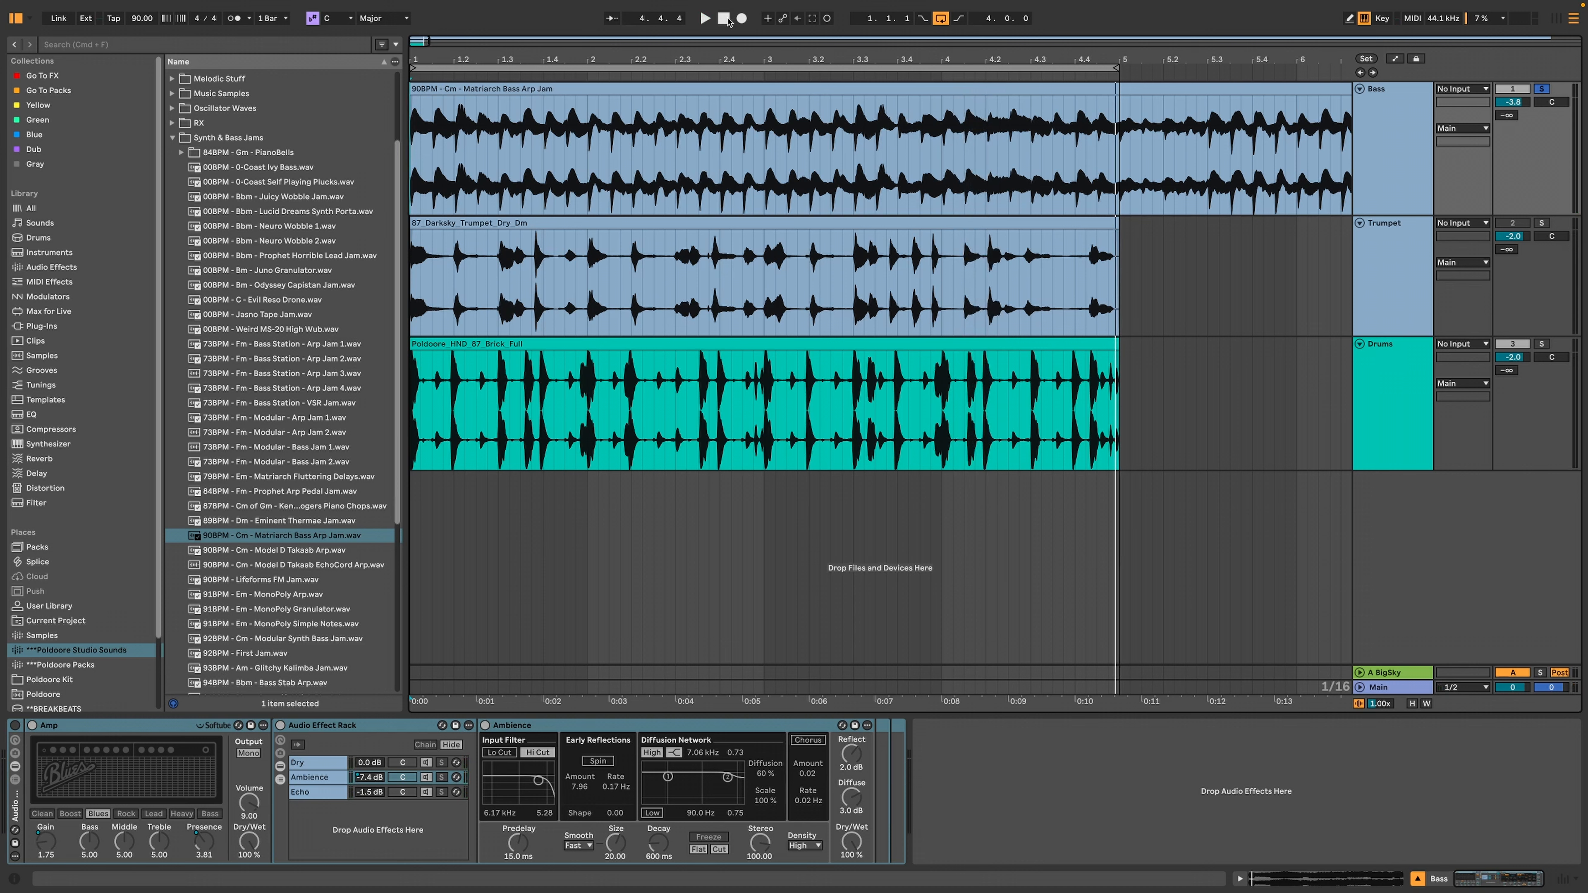
Step: Turn the Bass track's outer effect rack back on, unsolo the track and play the loop from the start
left_click(16, 725)
left_click(1541, 89)
left_click(723, 21)
key("space")
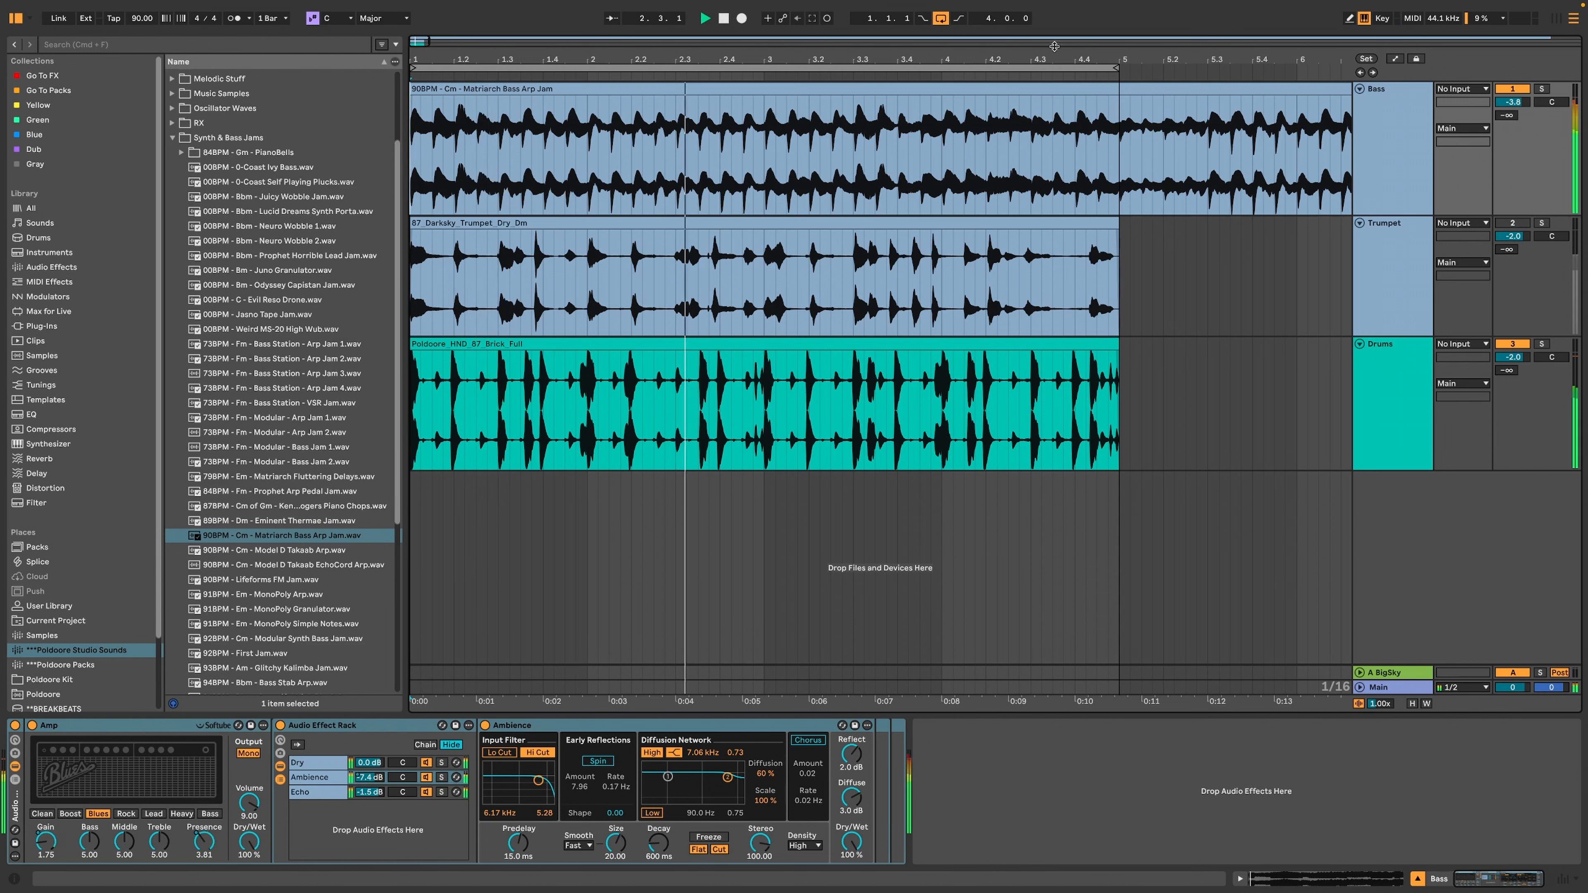
Step: Lower the Bass track's volume to -8.3 dB during playback
left_click_drag(1508, 104, 1509, 107)
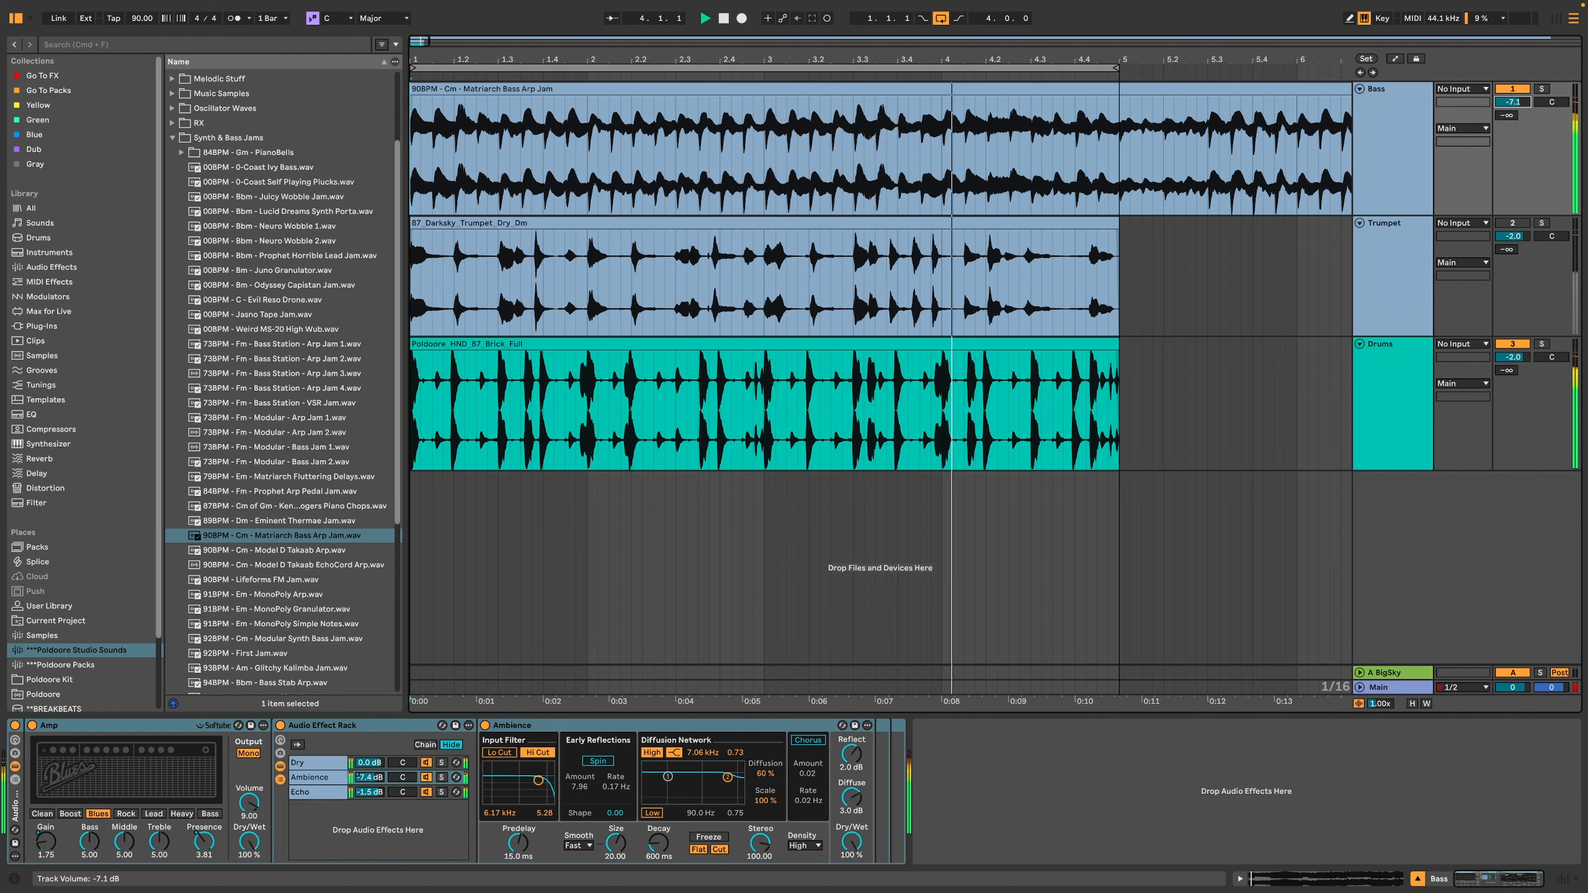
left_click_drag(1512, 102, 1512, 109)
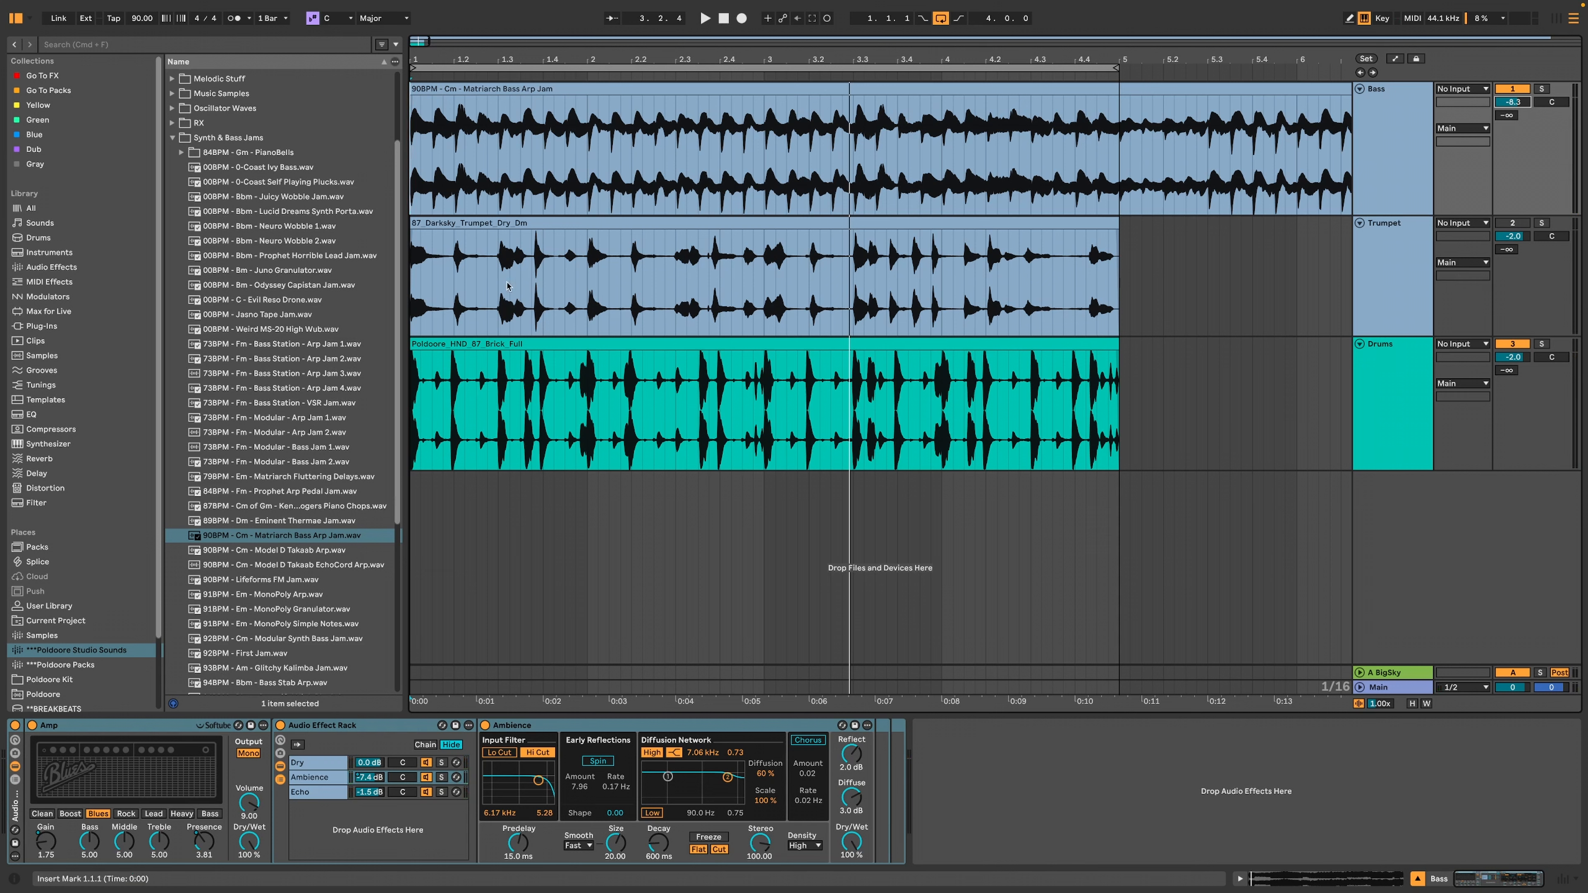
Step: Replace the Bass track's clip with the sample 91BPM - Em - MonoPoly Granulator.wav and play the loop
left_click(297, 610)
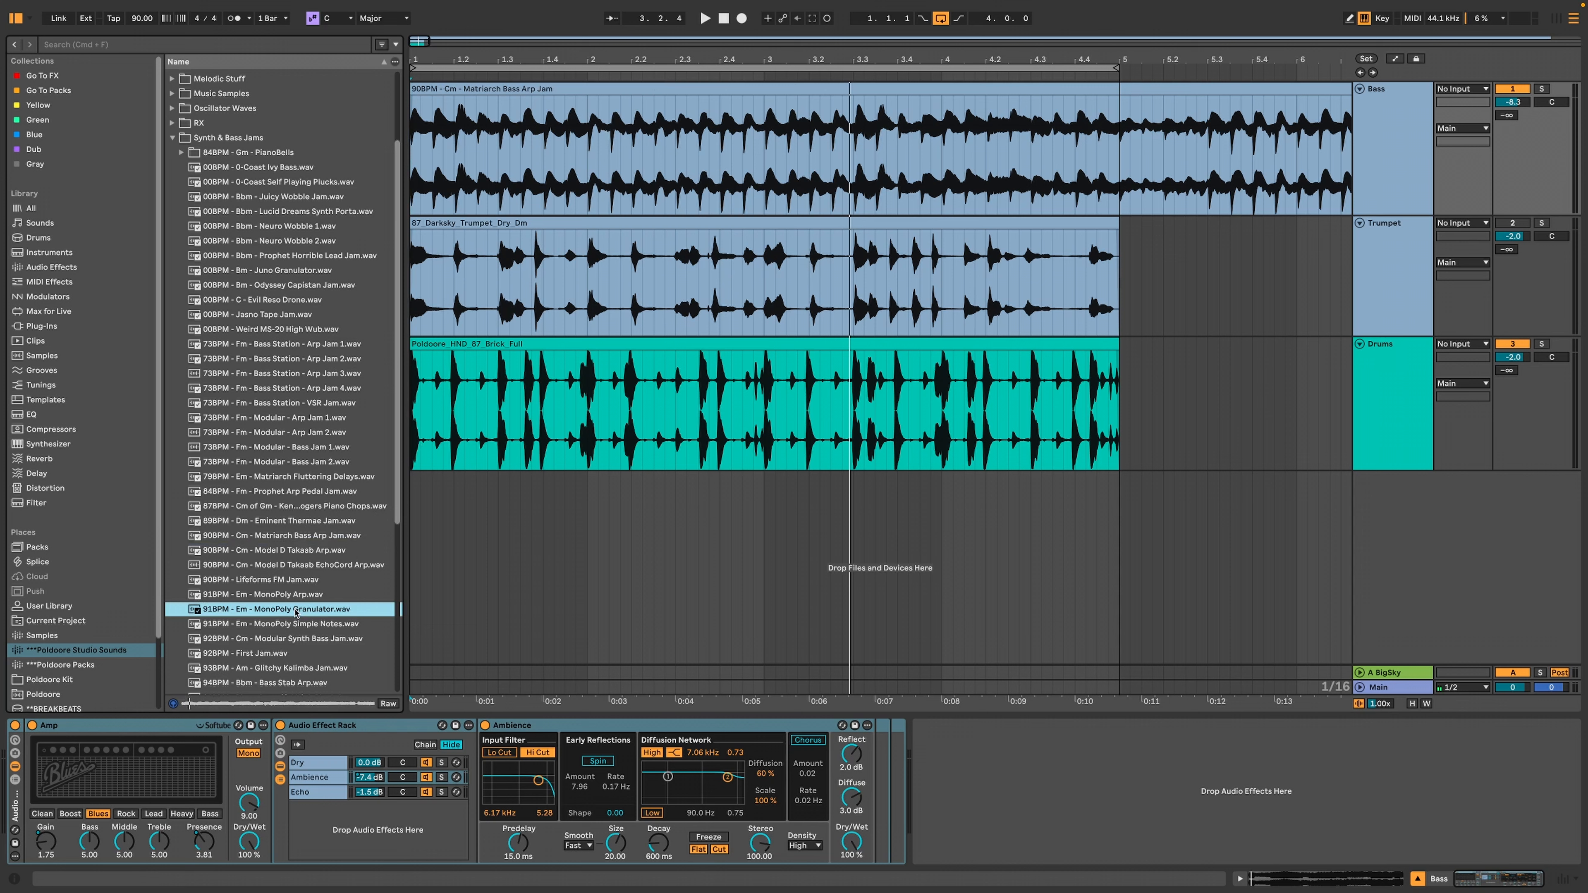
left_click_drag(297, 613, 413, 187)
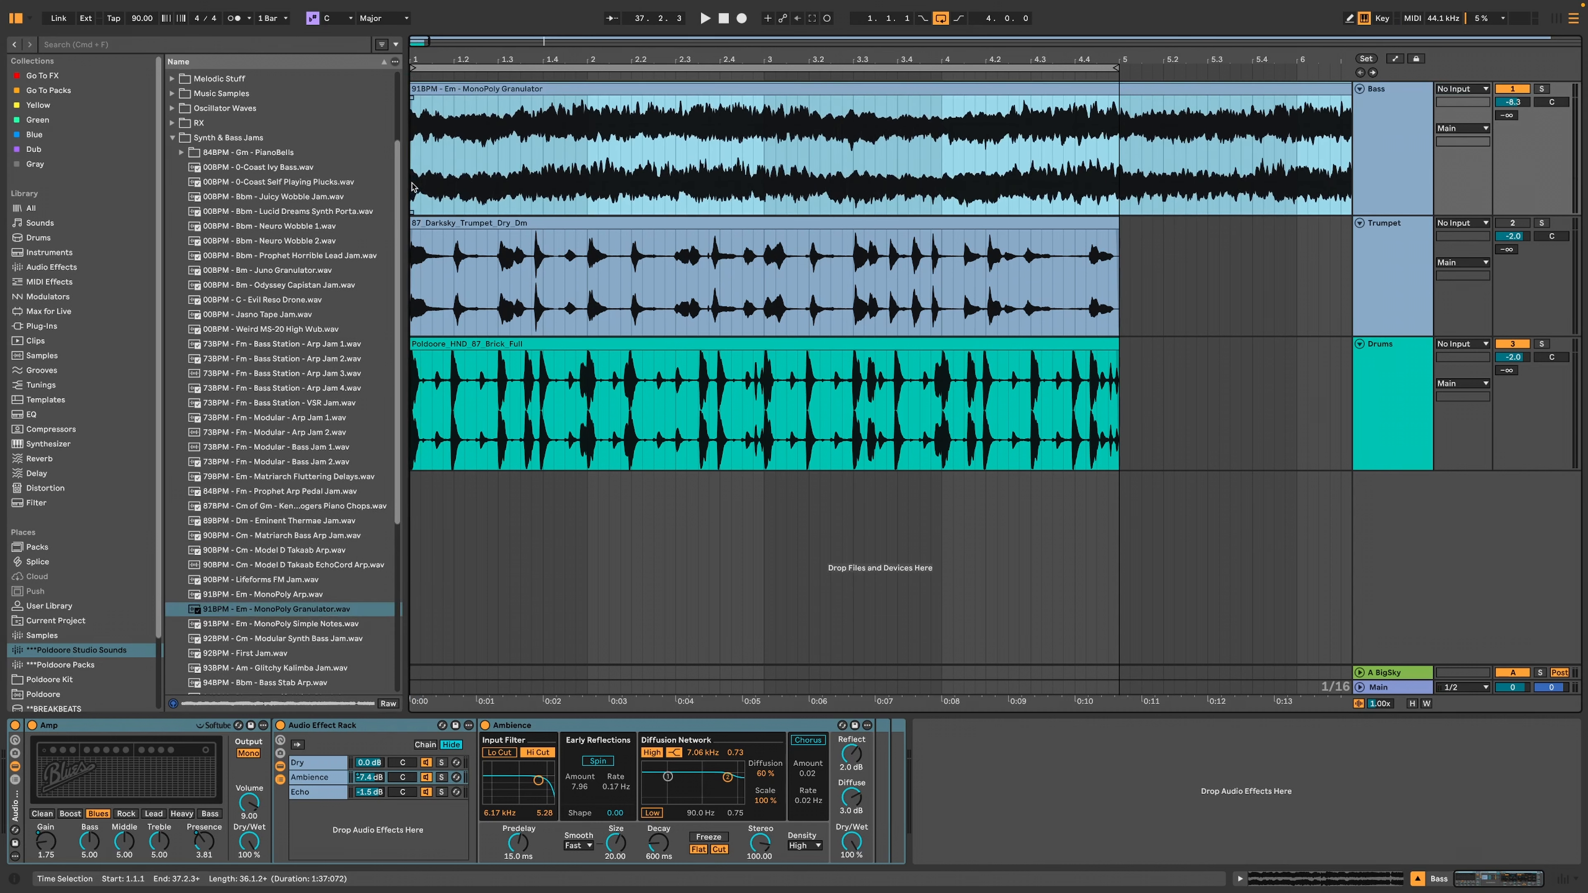
key("space")
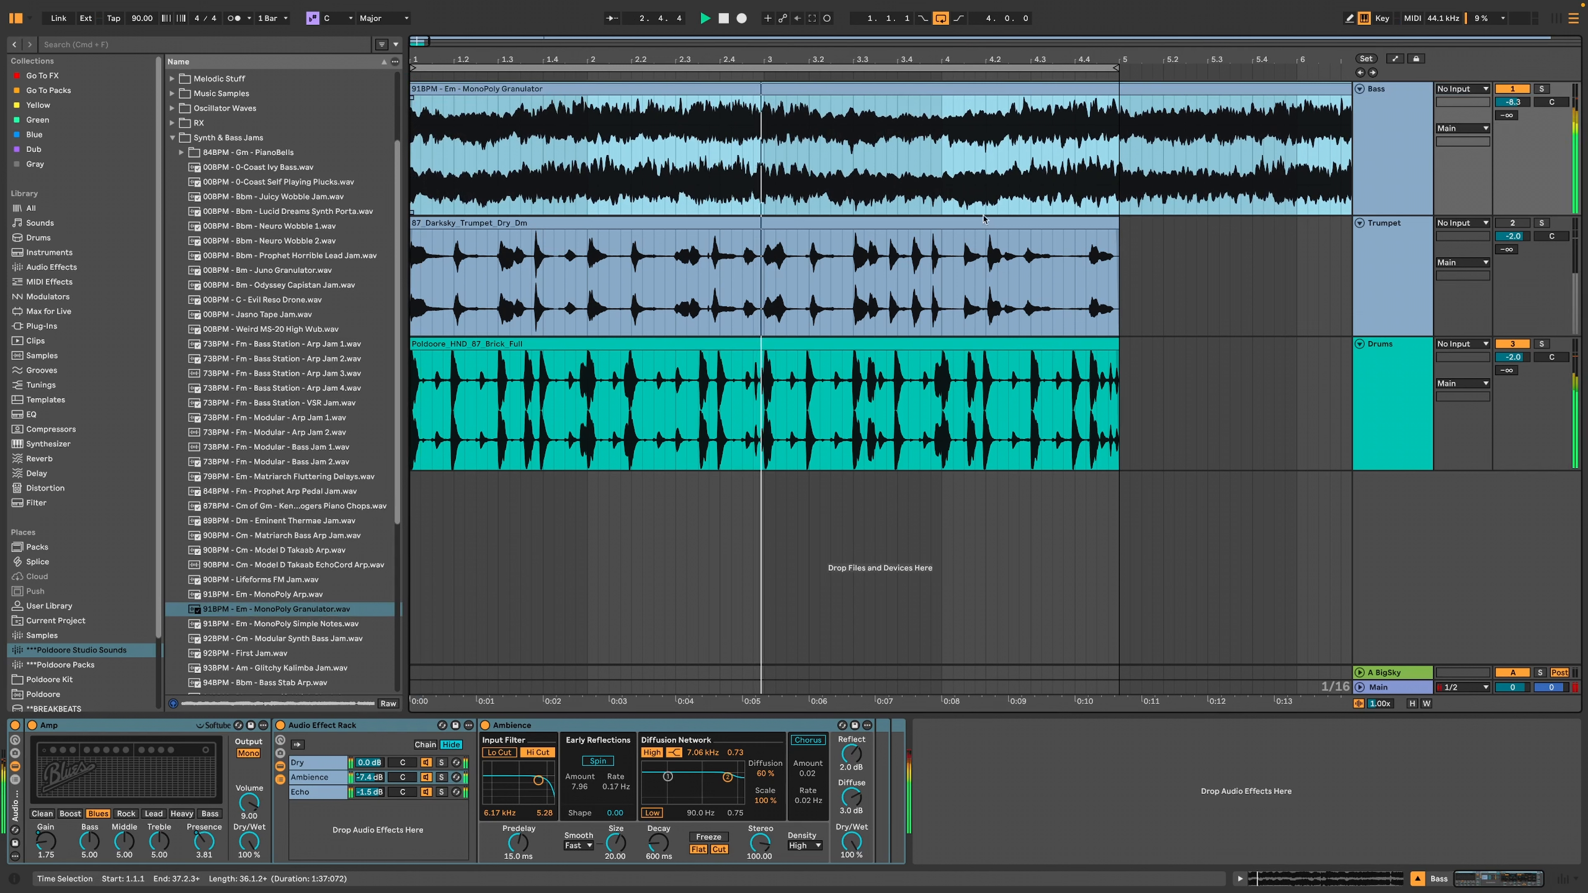
Step: Lower the gain of the Trumpet track's Envelope Follower mapped to the Amp's Gain to 9.6 dB, and return to the Bass track
left_click(983, 220)
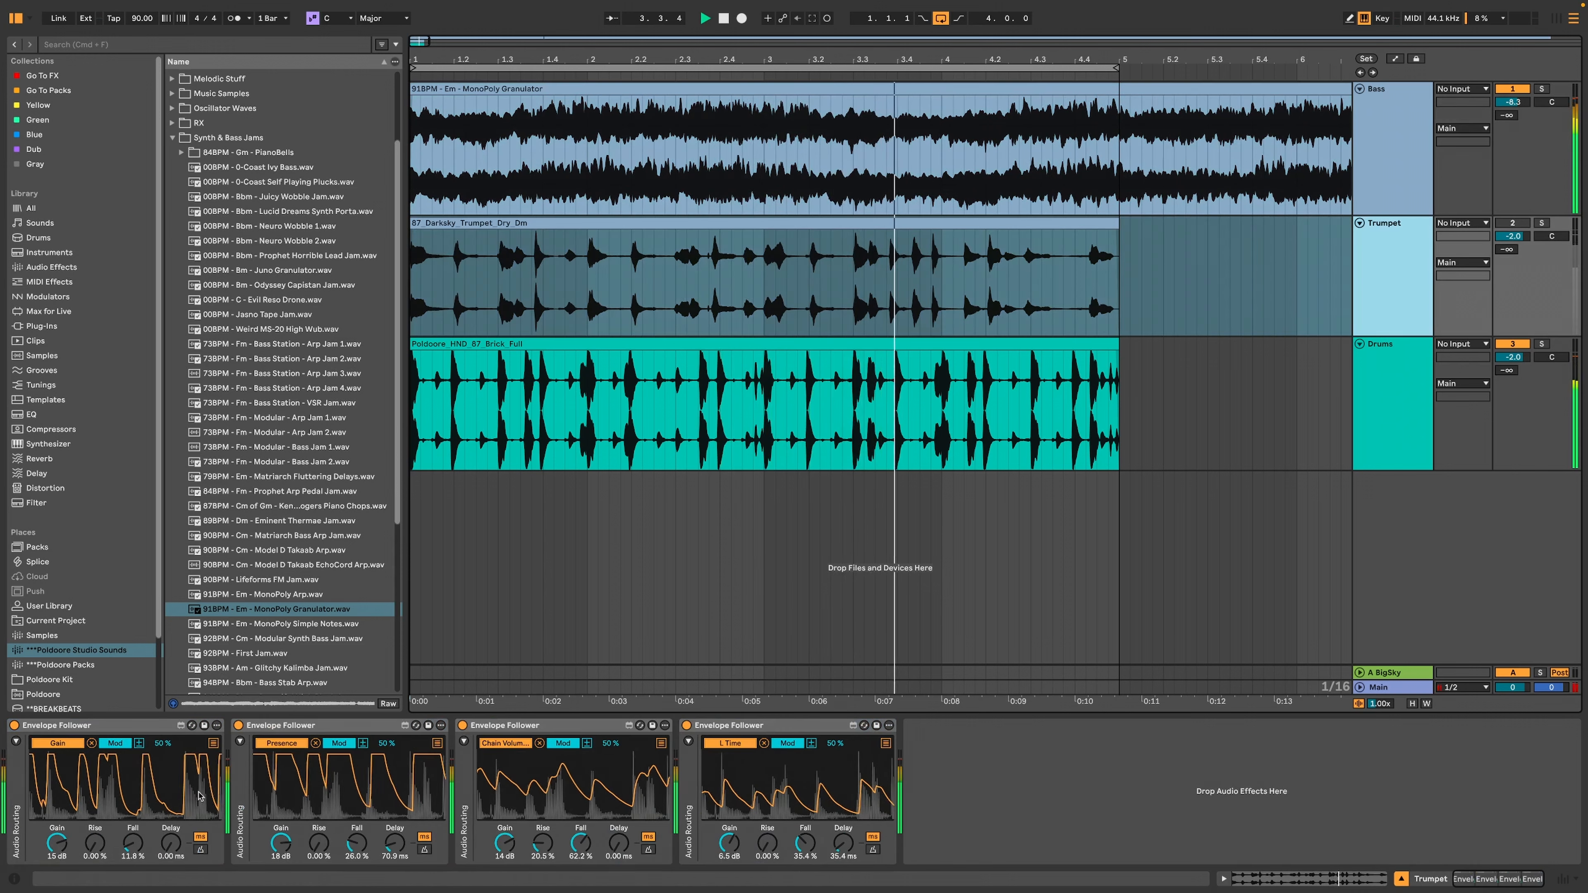
mouse_move(56, 842)
left_mouse_down()
mouse_move(56, 869)
mouse_move(56, 840)
left_mouse_up()
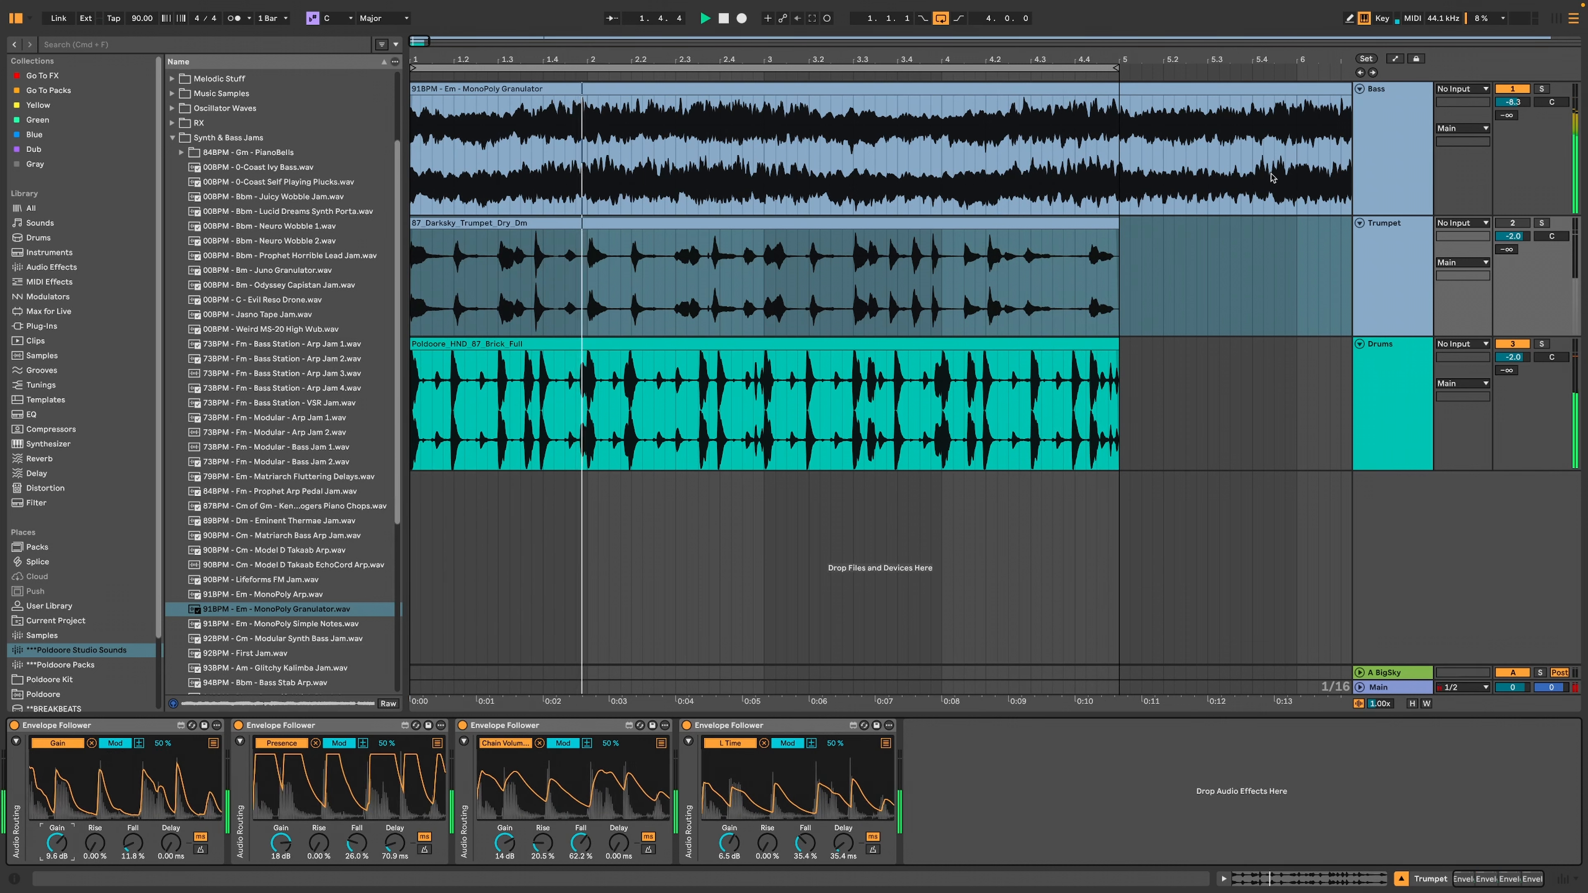
left_click(1379, 155)
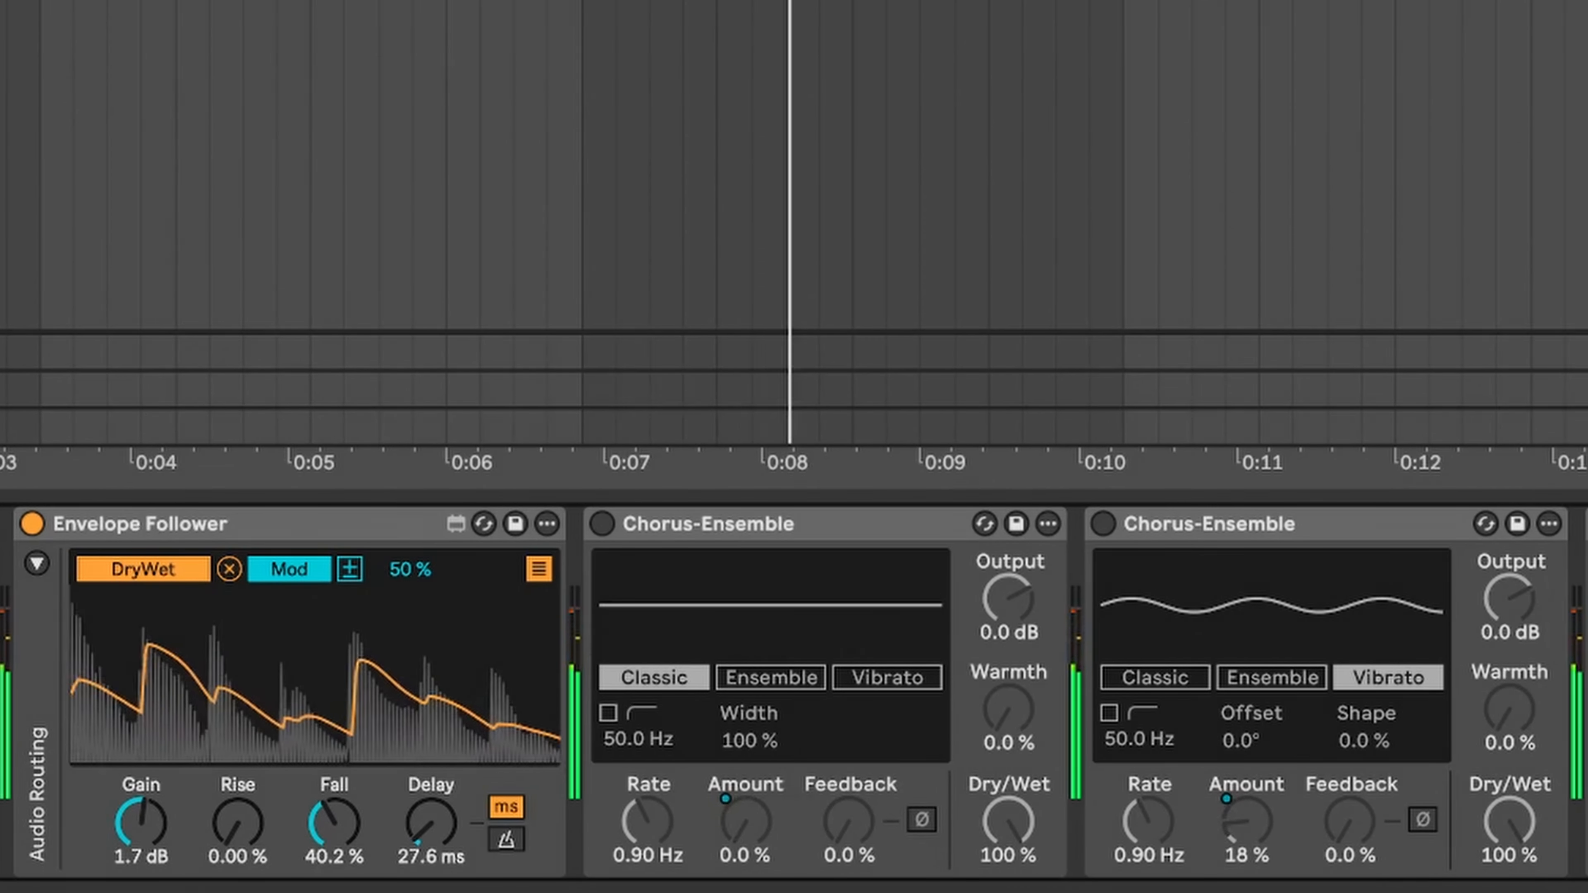
Step: Turn on both Chorus-Ensemble devices following the Envelope Follower and show the follower's list of mapped parameters
left_click(604, 524)
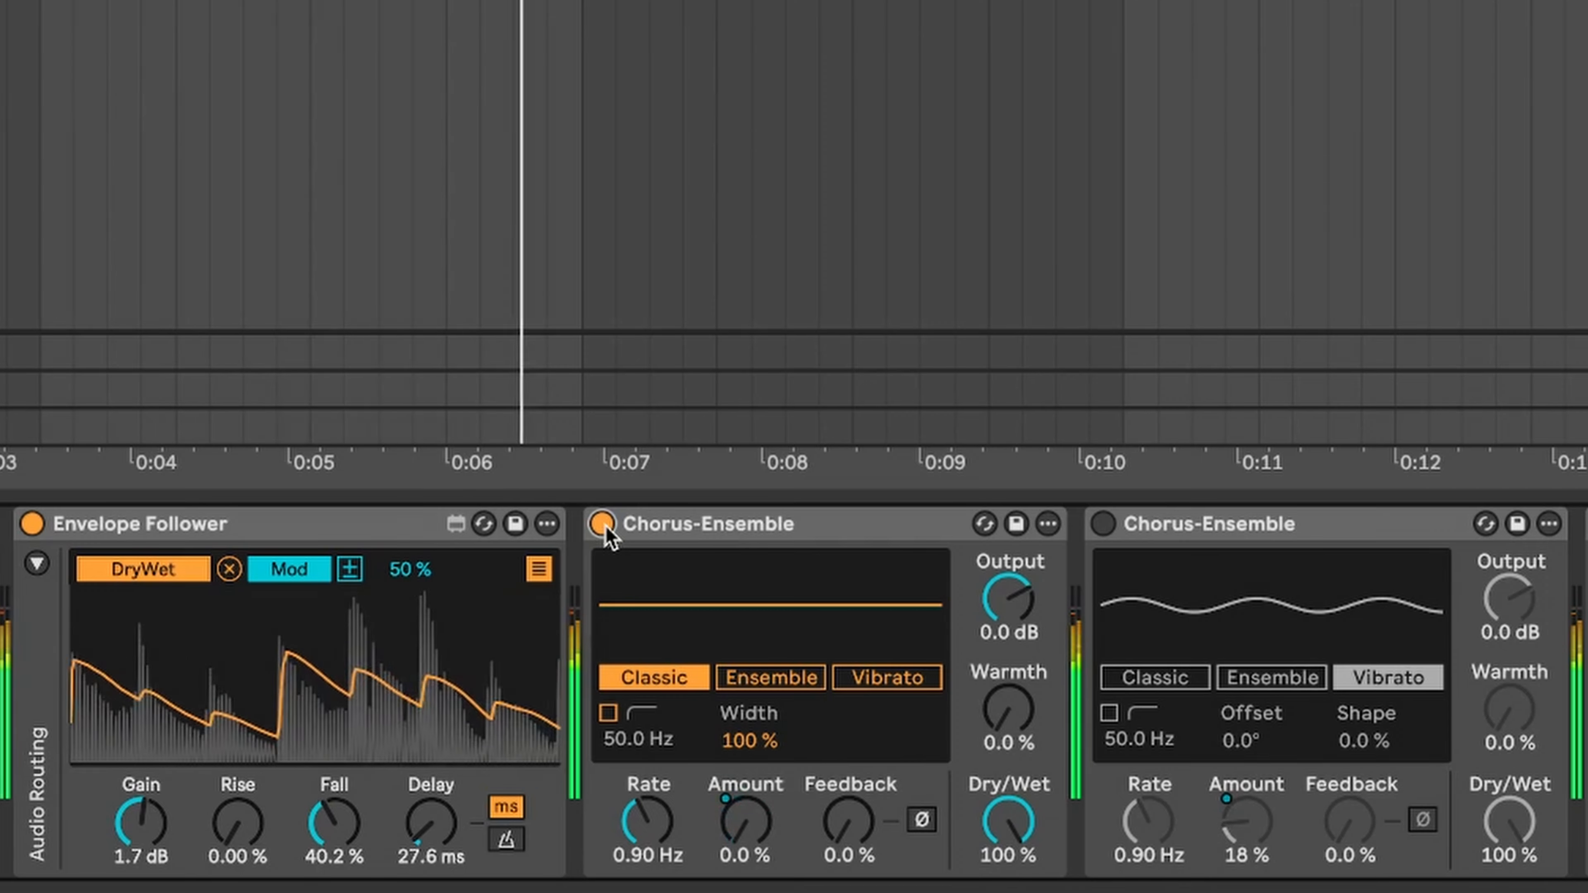
left_click(539, 571)
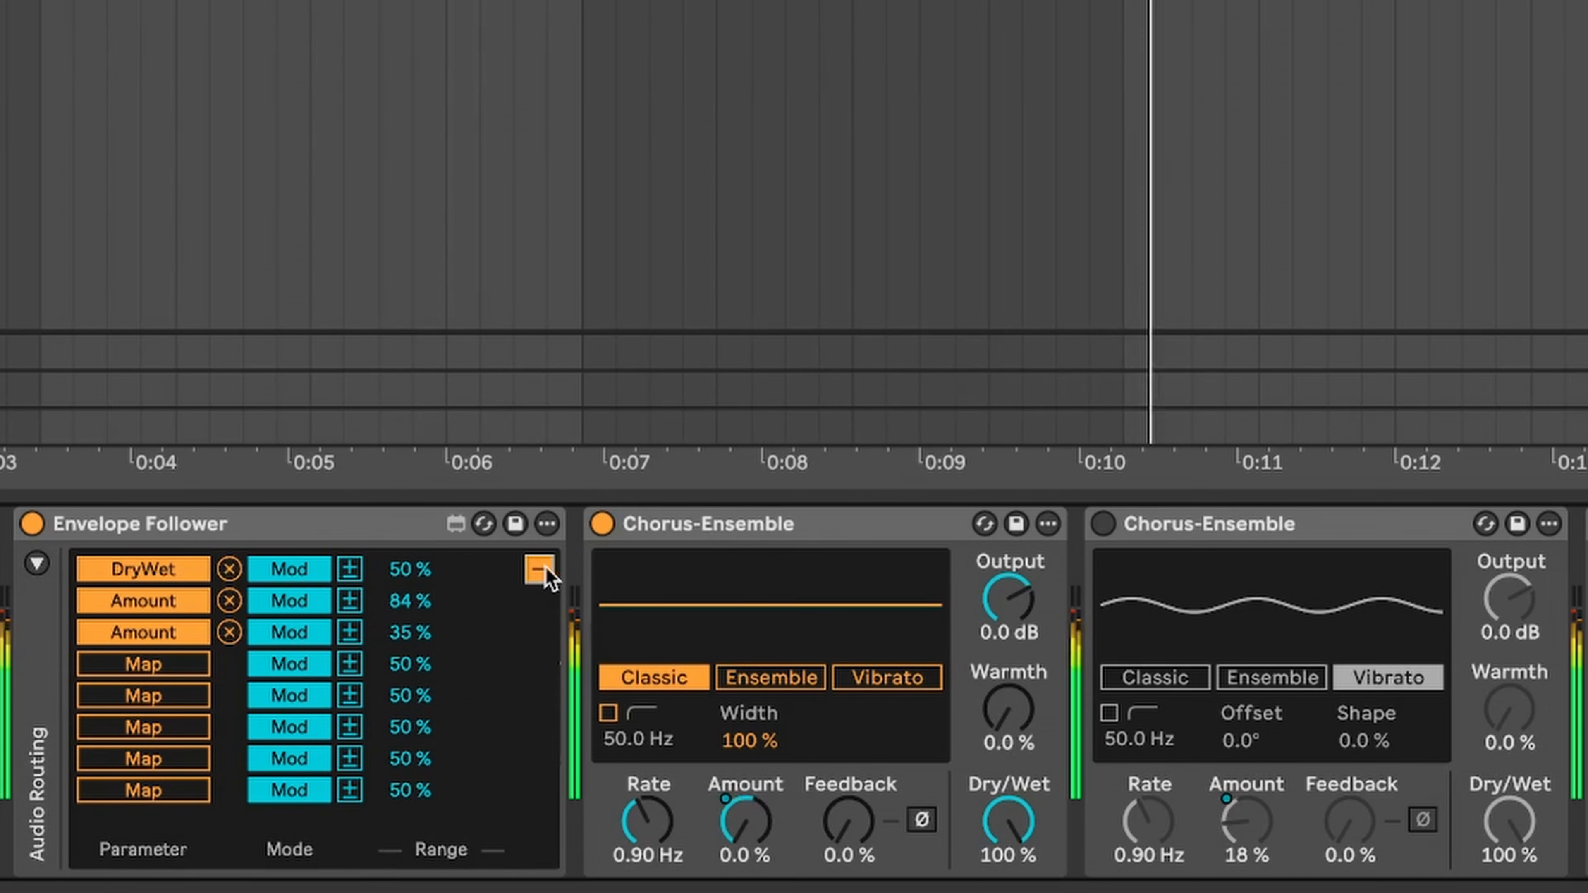
left_click(1103, 525)
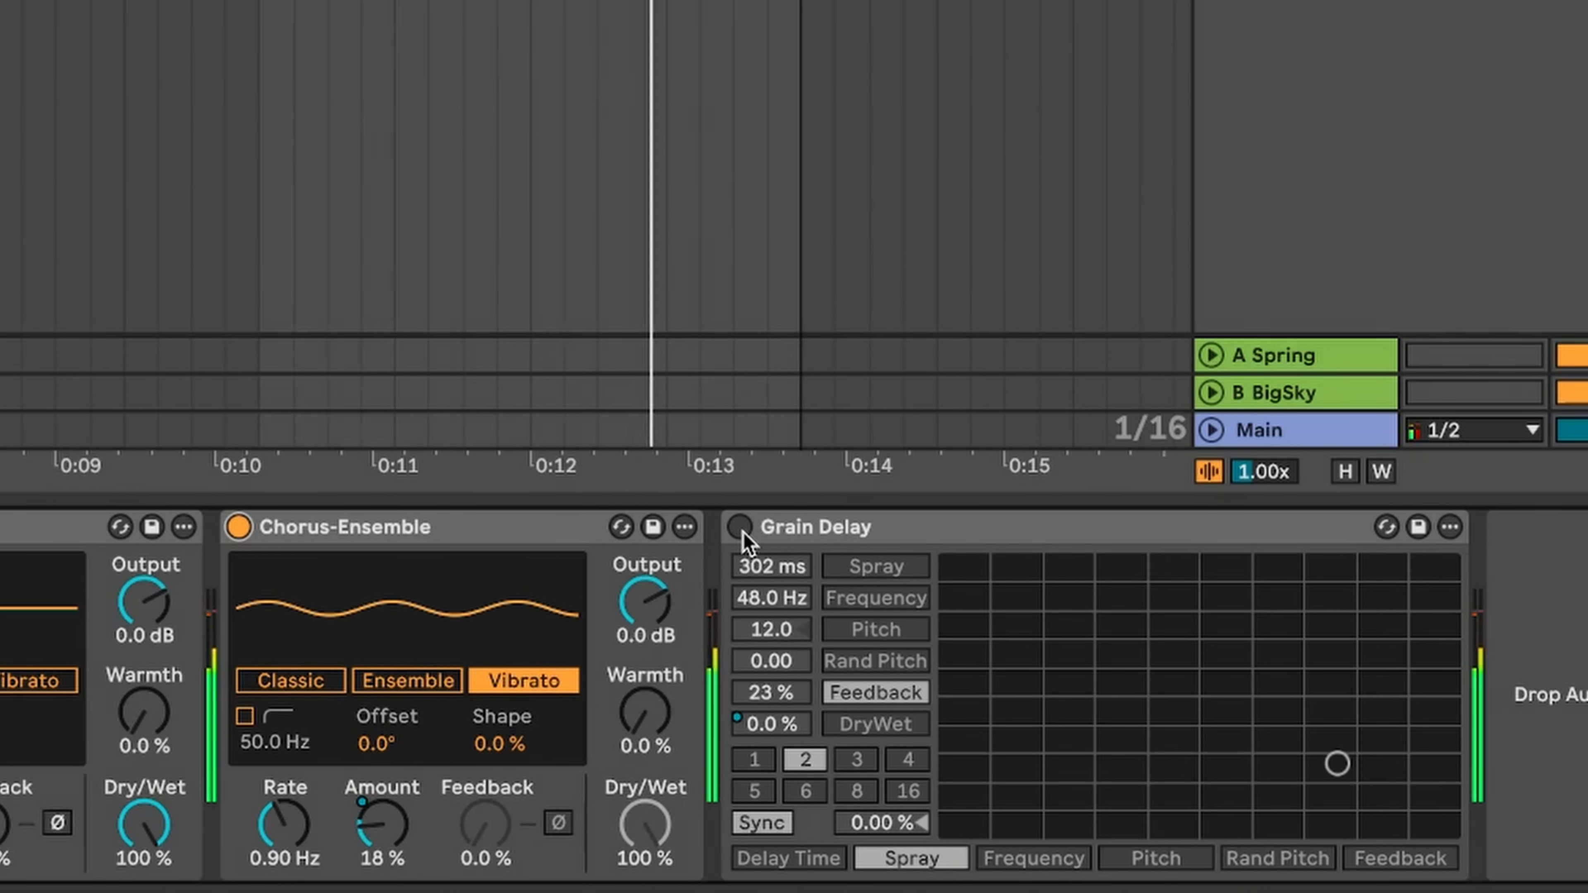
Step: Turn on the Pad track's Grain Delay and switch off arrangement looping during playback
left_click(741, 528)
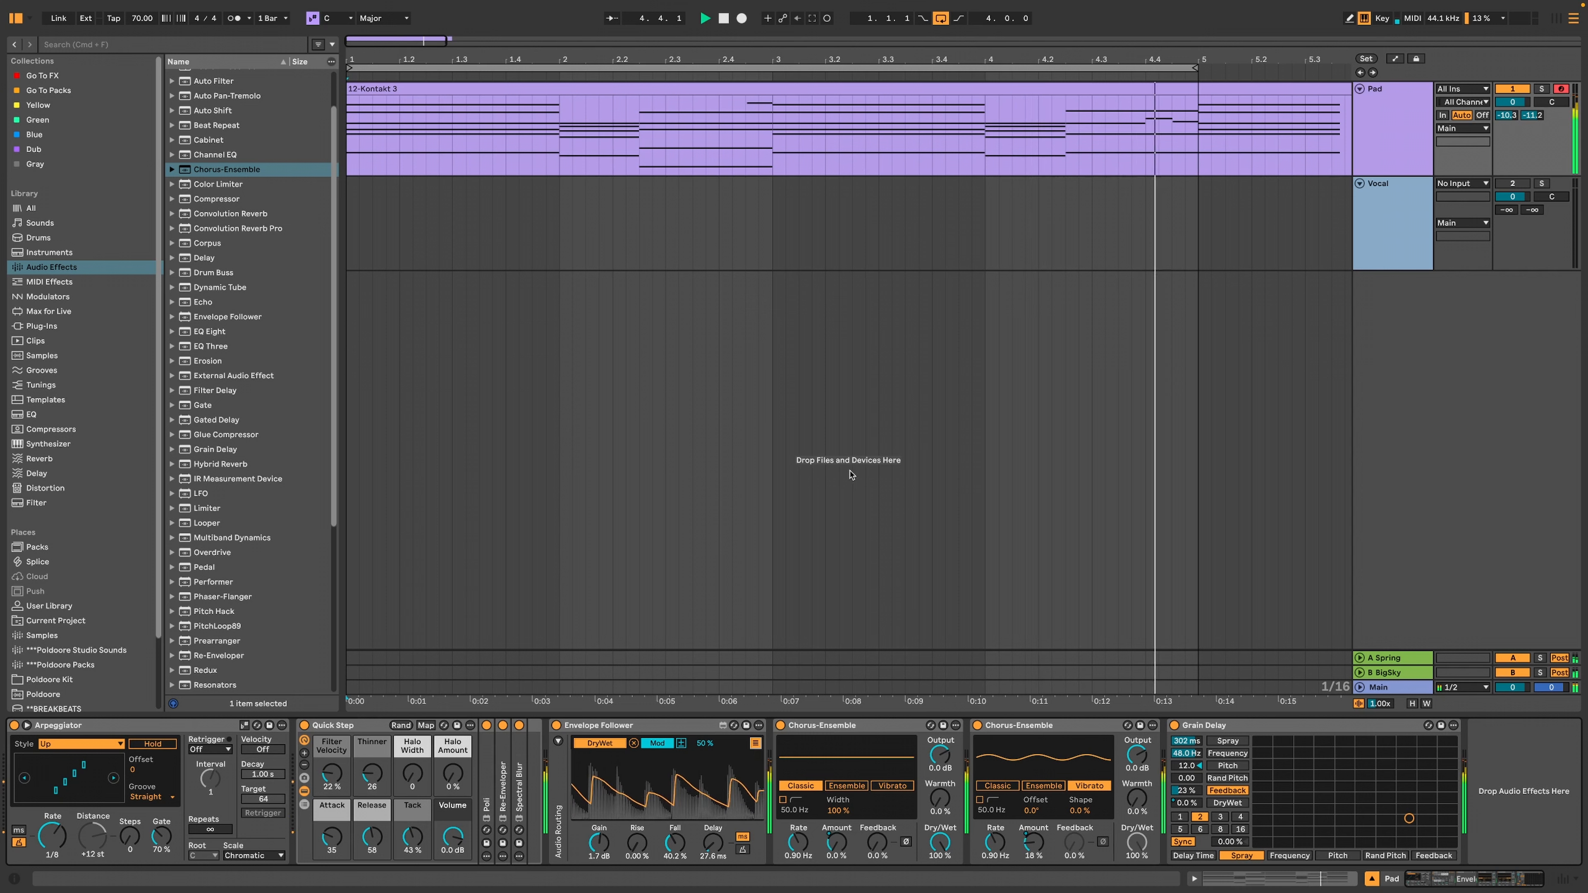
left_click(940, 18)
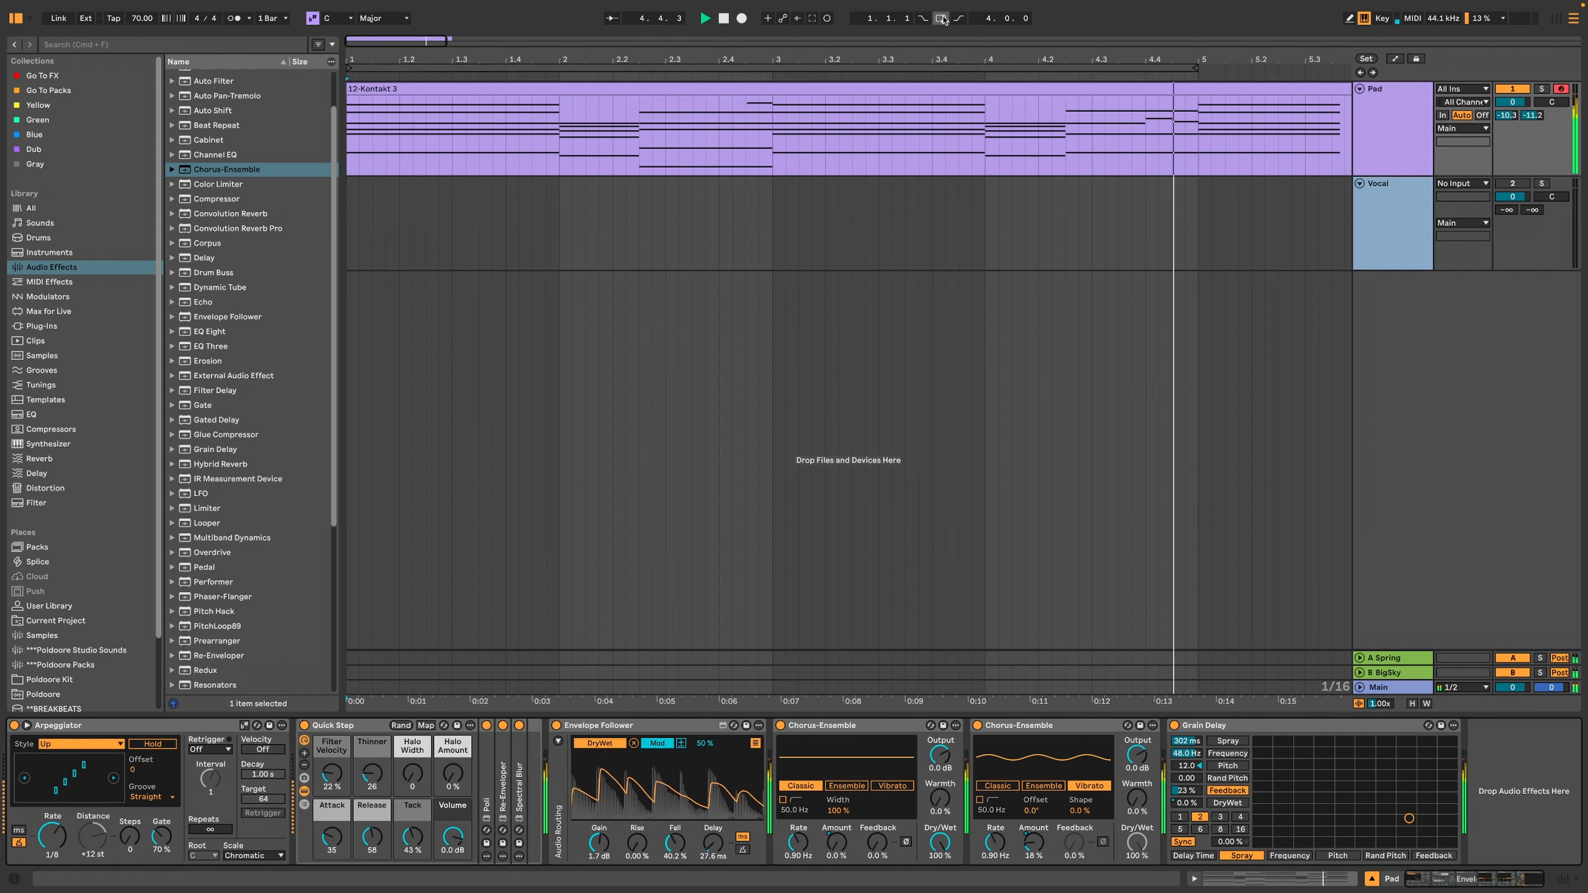